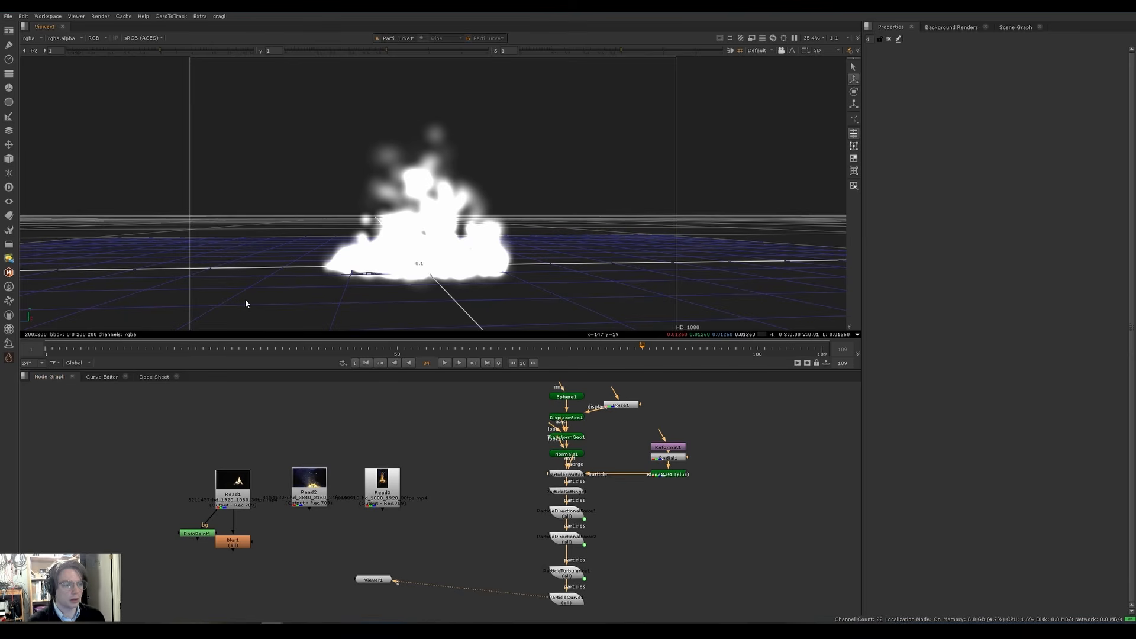
Step: Play back the particle simulation, and play the Read1 campfire footage for reference
key("l")
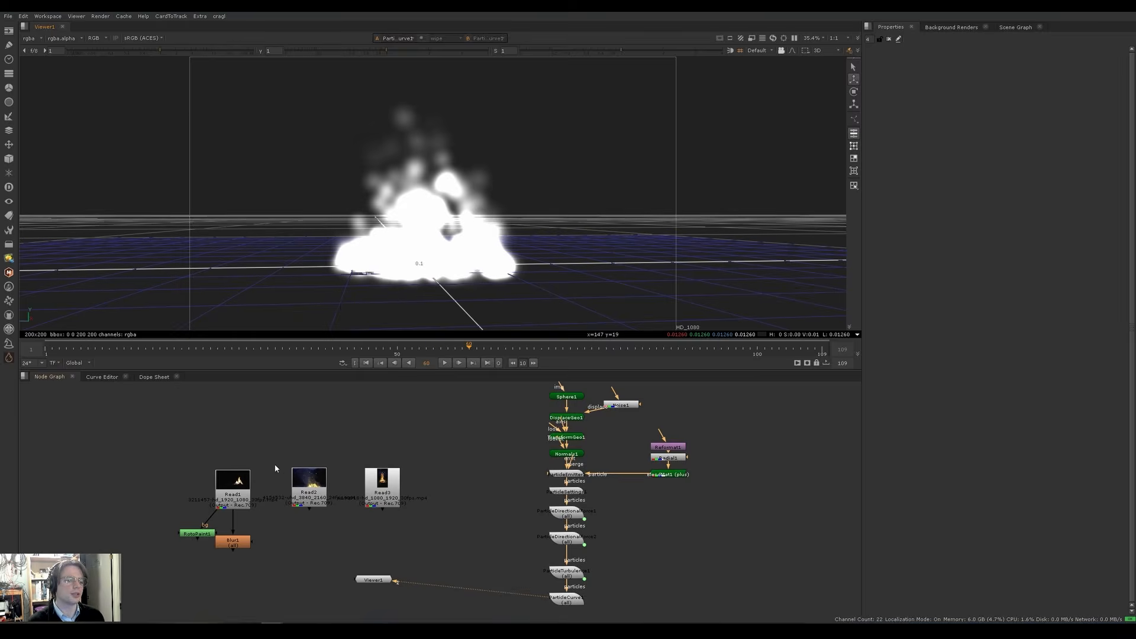
key("1")
scroll(497, 285, "up", 1)
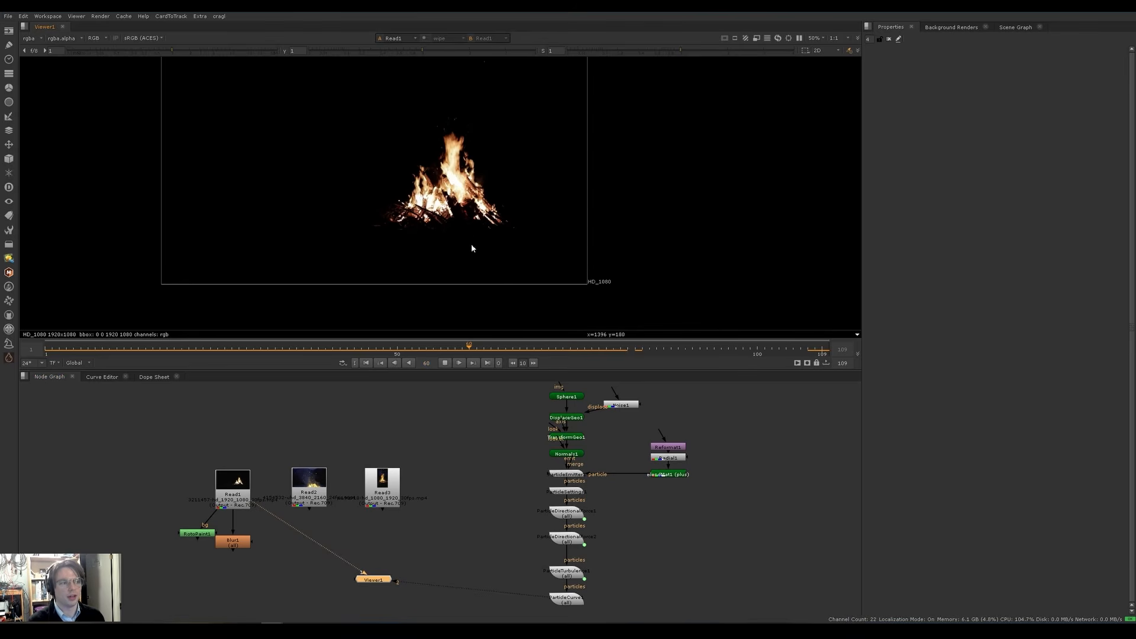
key("l")
key("k")
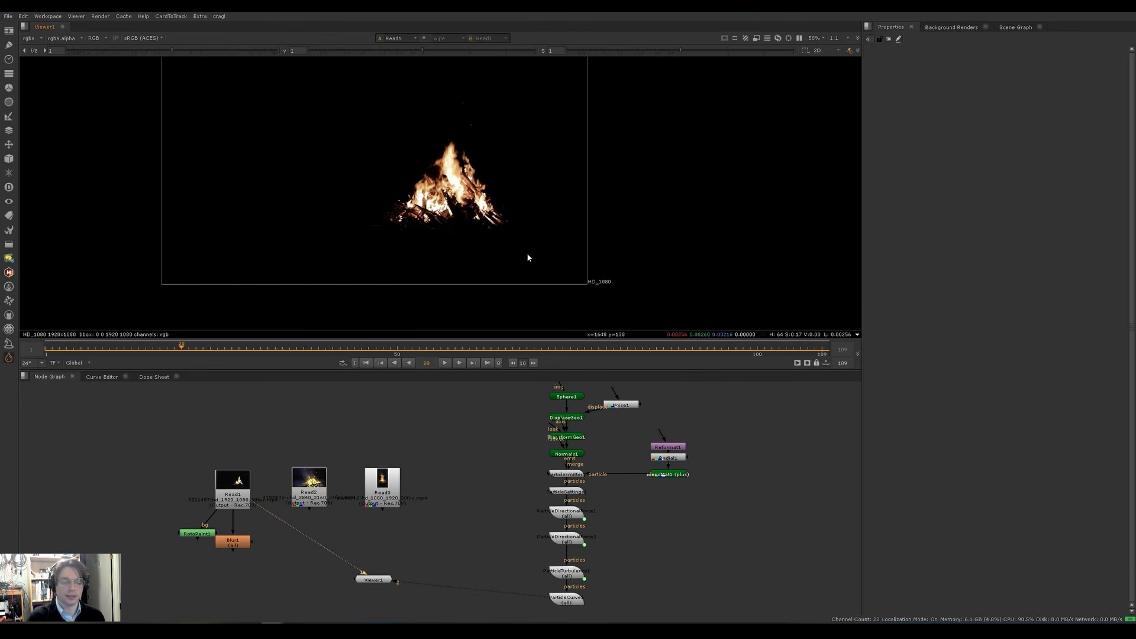
Step: Compare the output of the last ParticleCurve node with a close view of the Read1 campfire's flame shape
left_click(579, 599)
key("1")
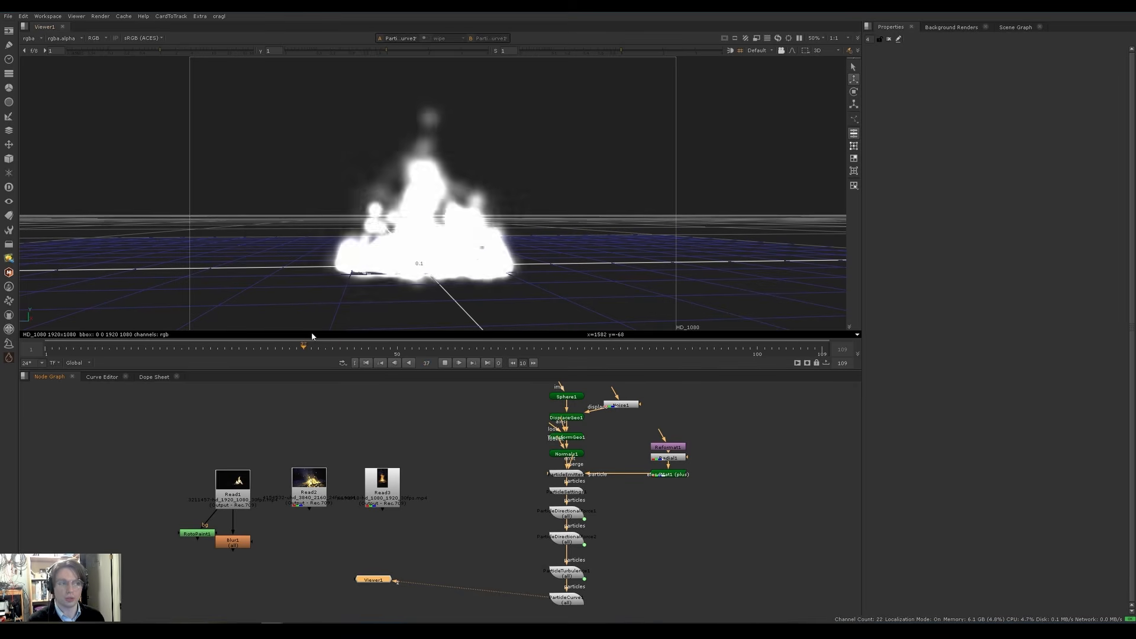
left_click(232, 486)
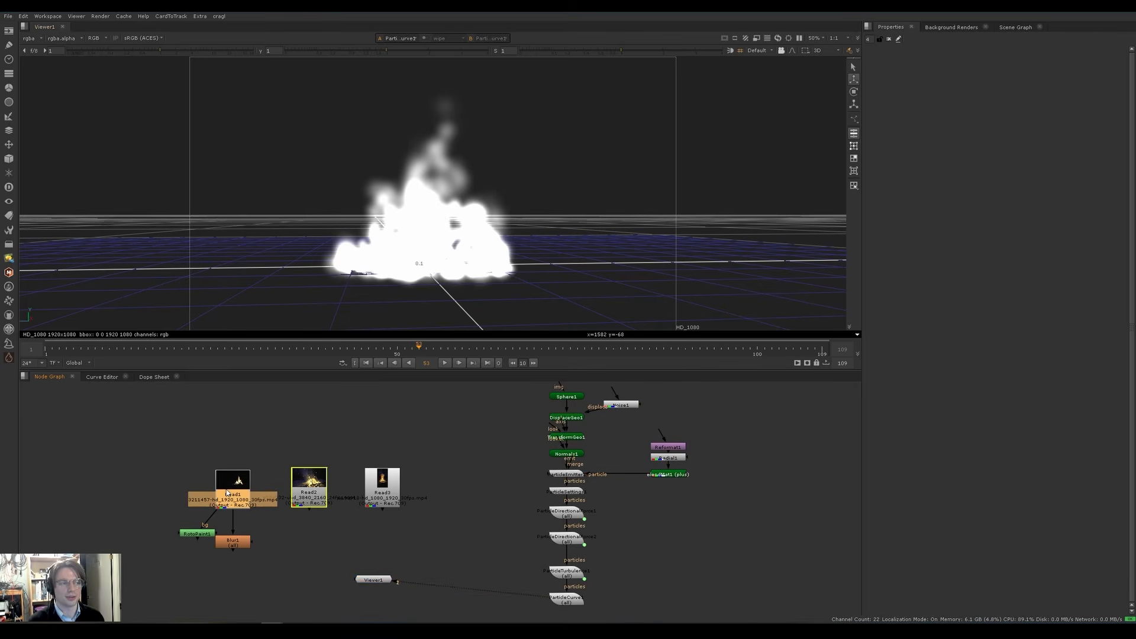
key("1")
scroll(482, 185, "up", 3)
middle_click_drag(482, 184, 487, 213)
key("1")
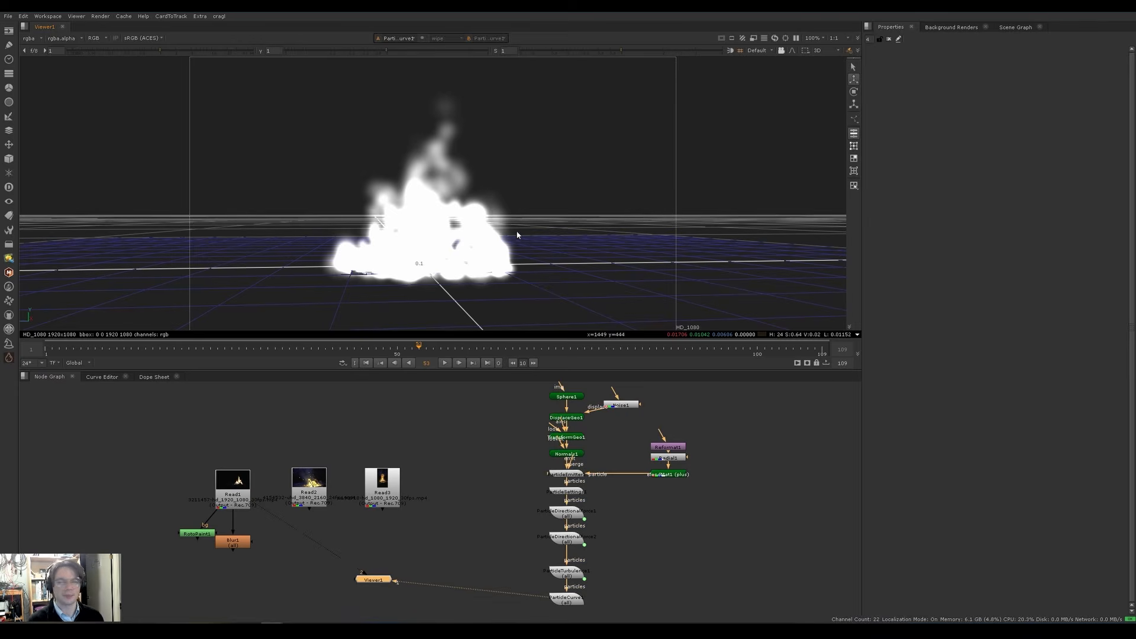
key("2")
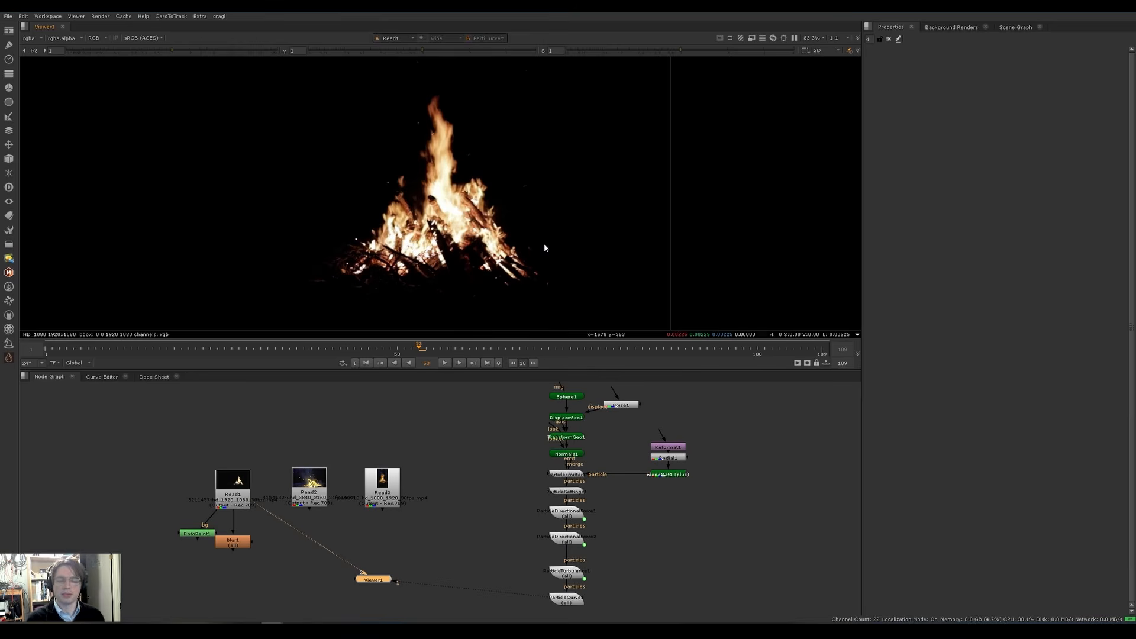
key("1")
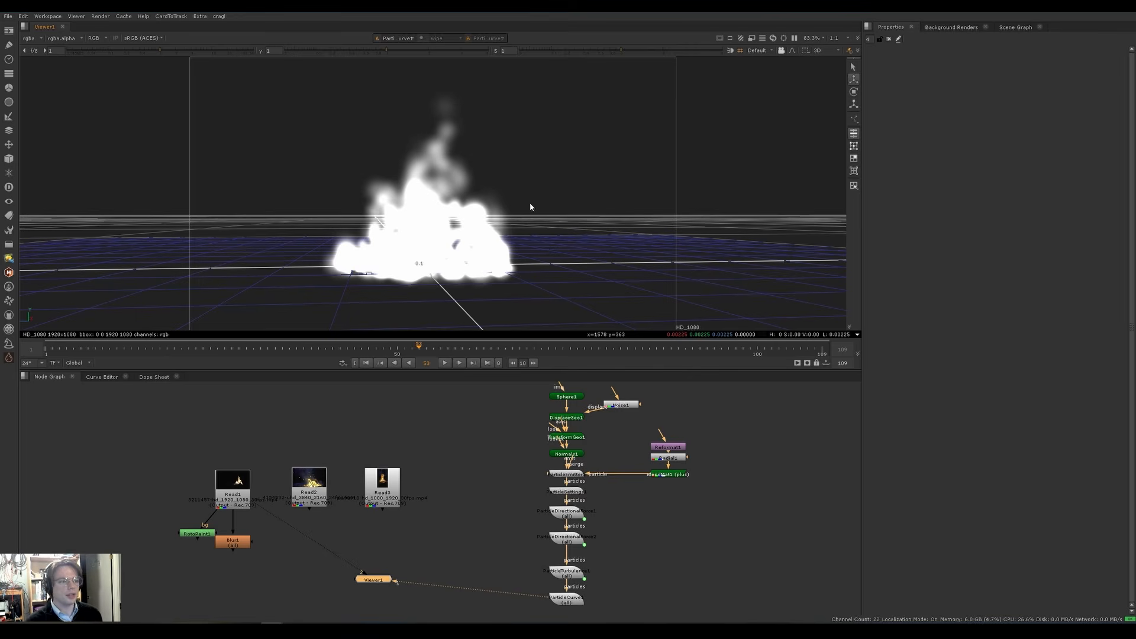
left_click_drag(437, 139, 464, 120)
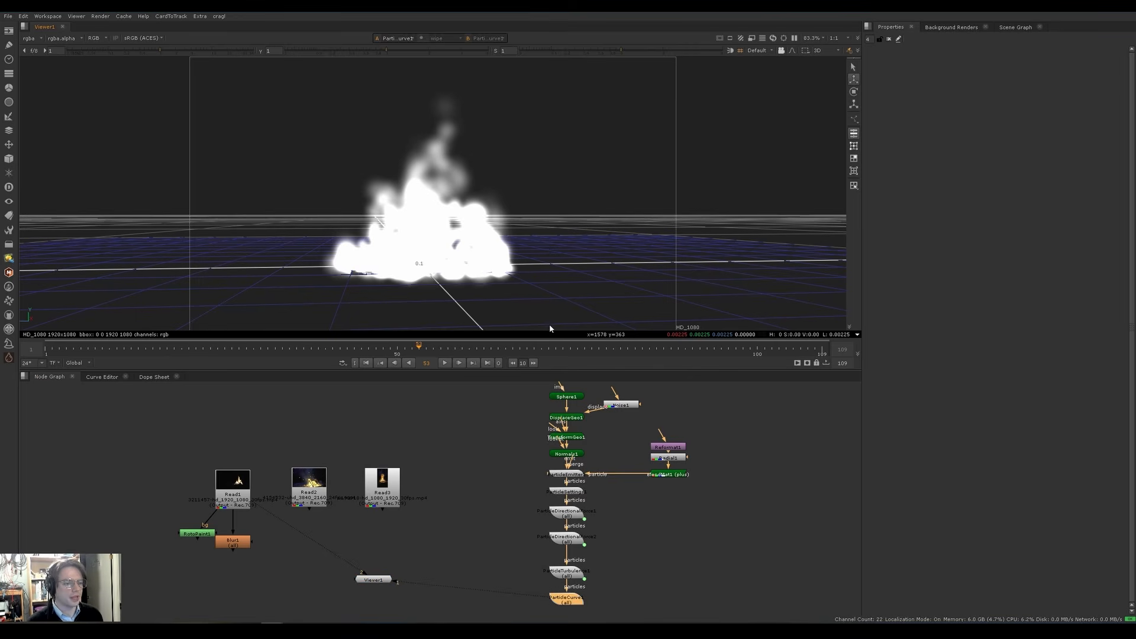
Step: View the Radial1 particle sprite, and compare the Read3 campfire footage with the last ParticleCurve node's output
left_click(668, 459)
key("1")
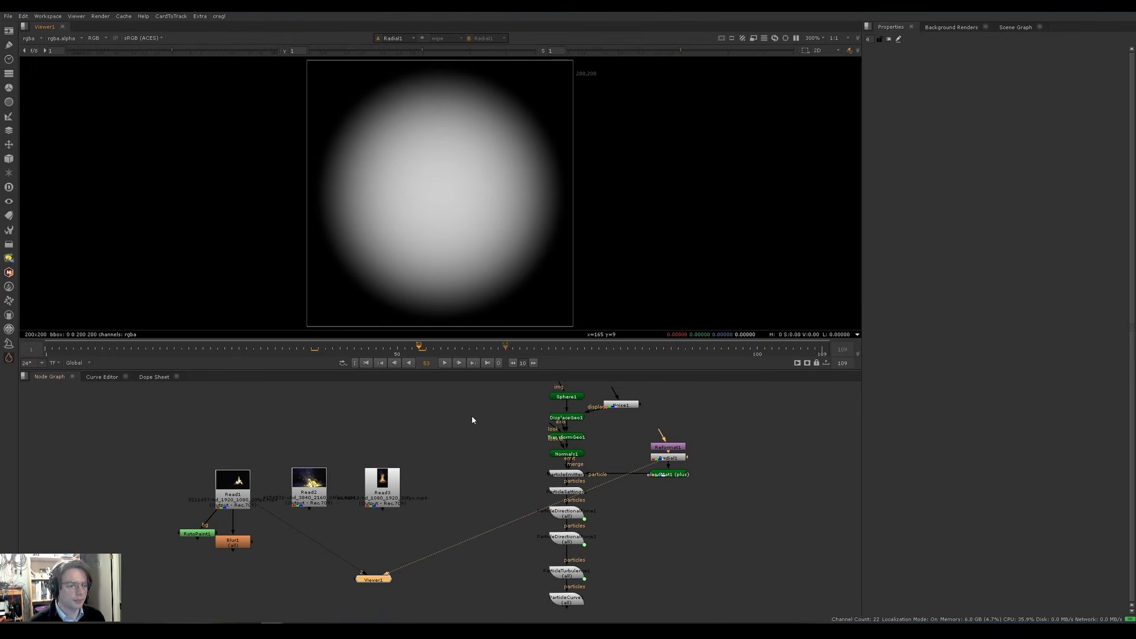
left_click(382, 488)
key("1")
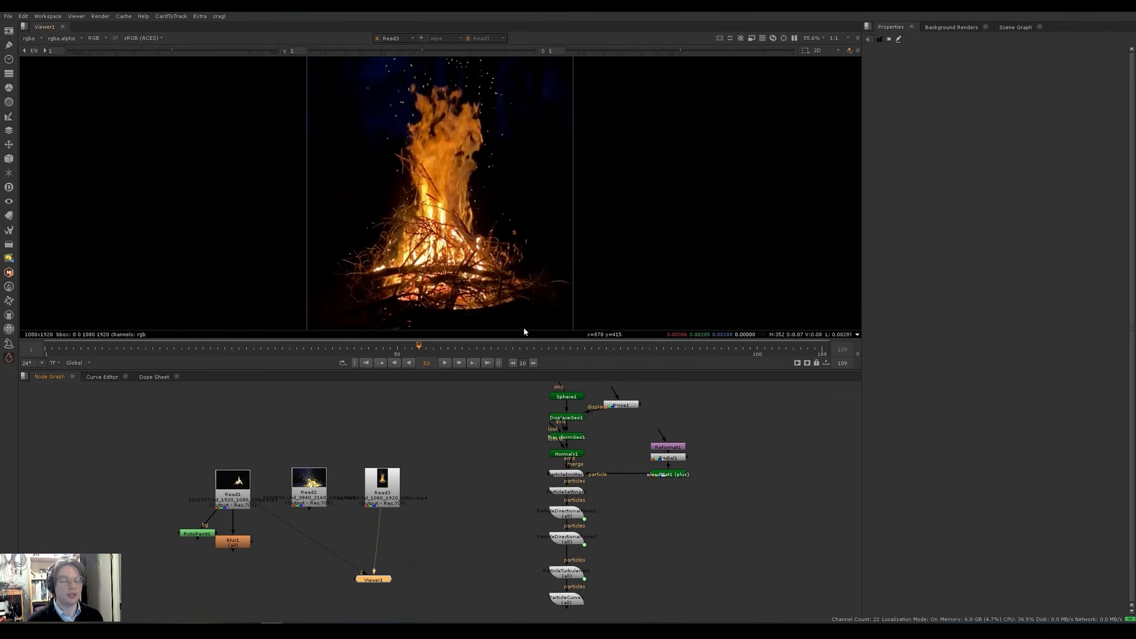
key("Tab")
left_click(569, 599)
key("1")
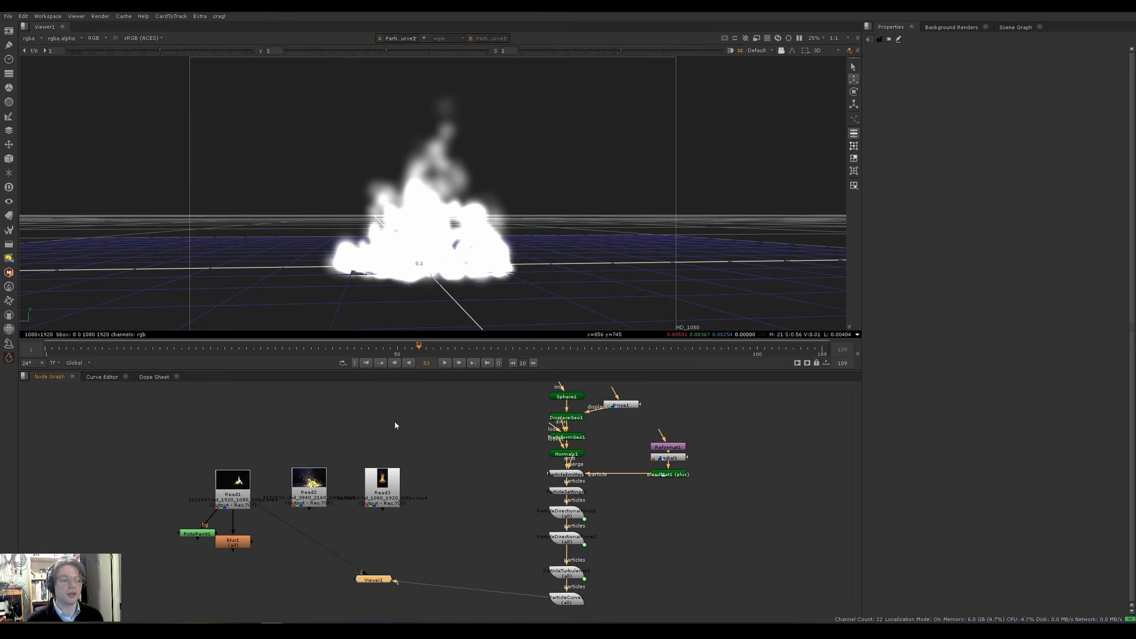
Step: Play the Read3 campfire footage and examine the flame tips up close
left_click(383, 488)
key("1")
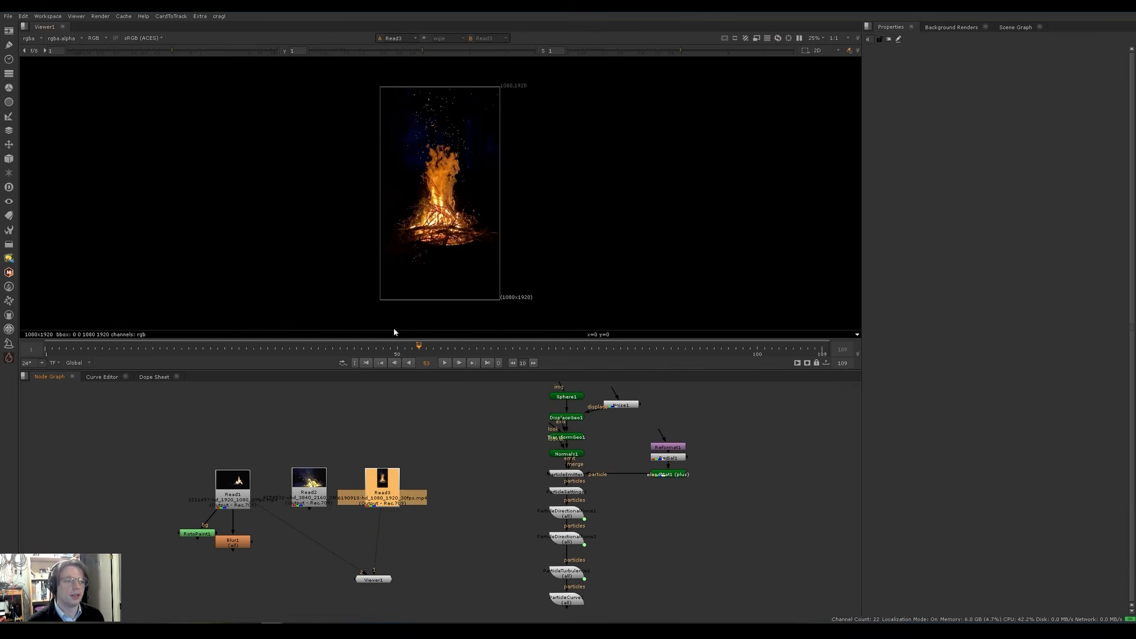
key("f")
key("l")
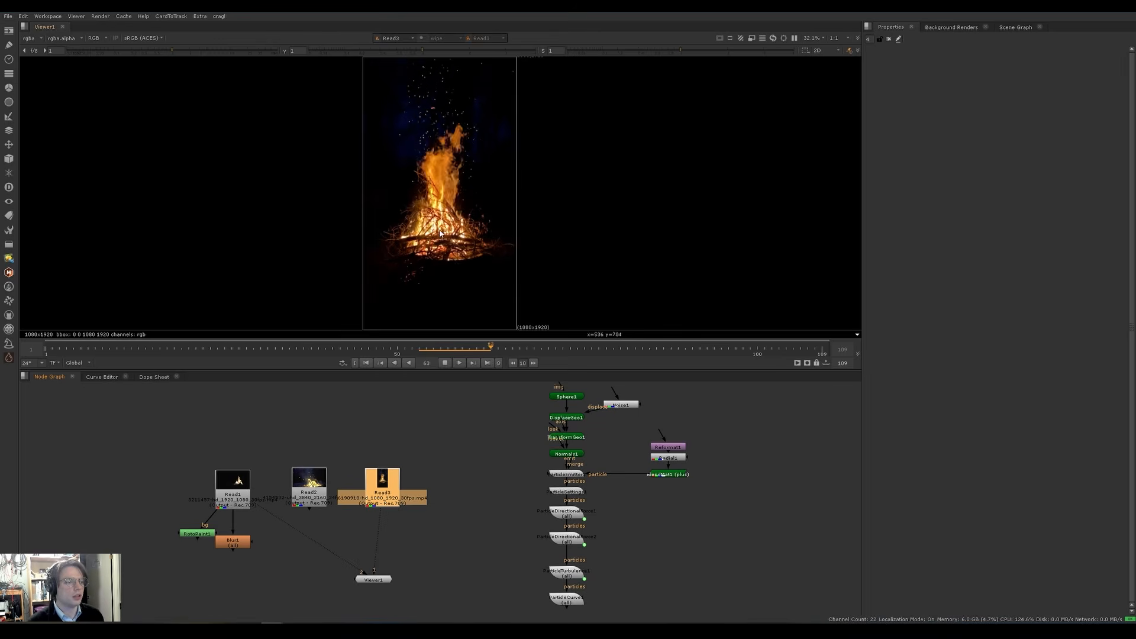
scroll(458, 151, "up", 5)
key("j")
key("l")
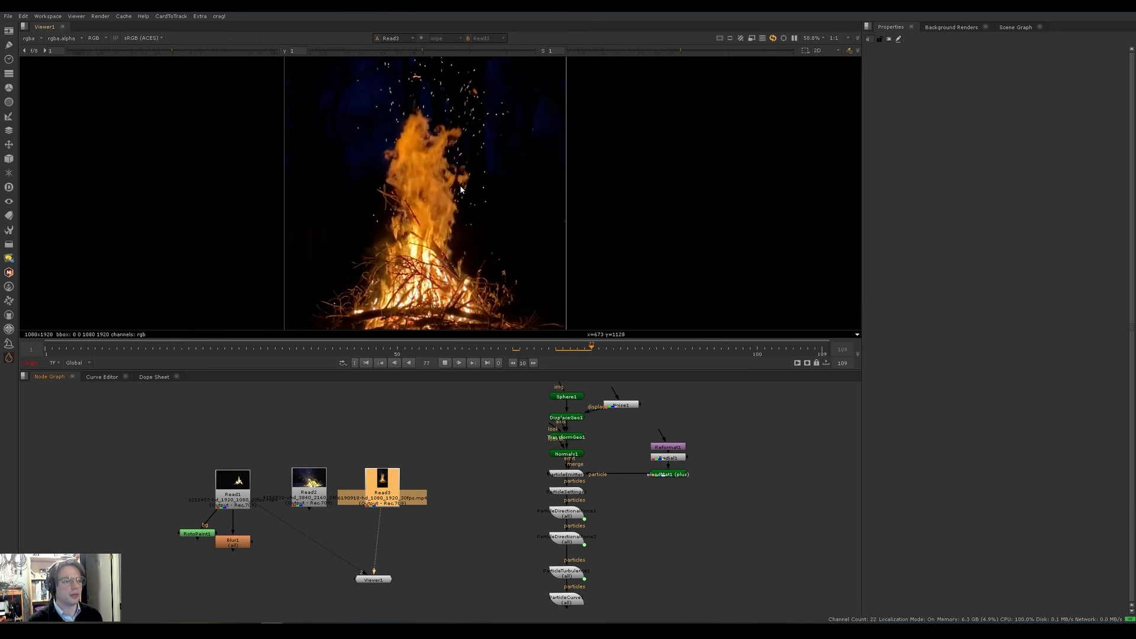
key("k")
left_click_drag(404, 81, 424, 115)
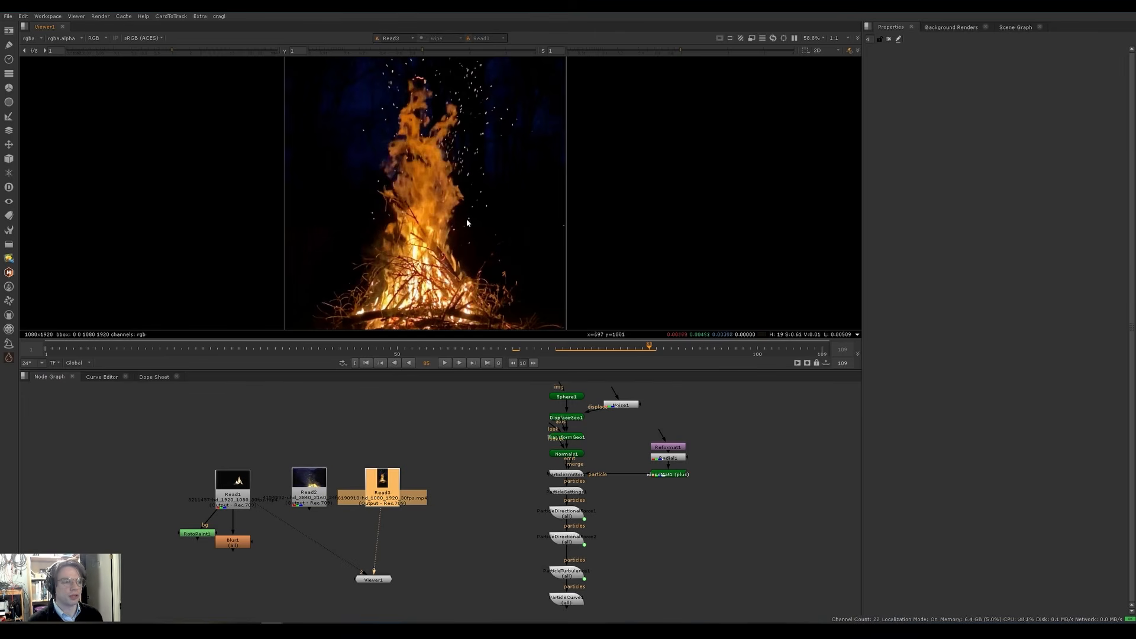
Step: Check the particle fire's soft shapes against the paused Read3 flames
key("Tab")
left_click(583, 597)
key("1")
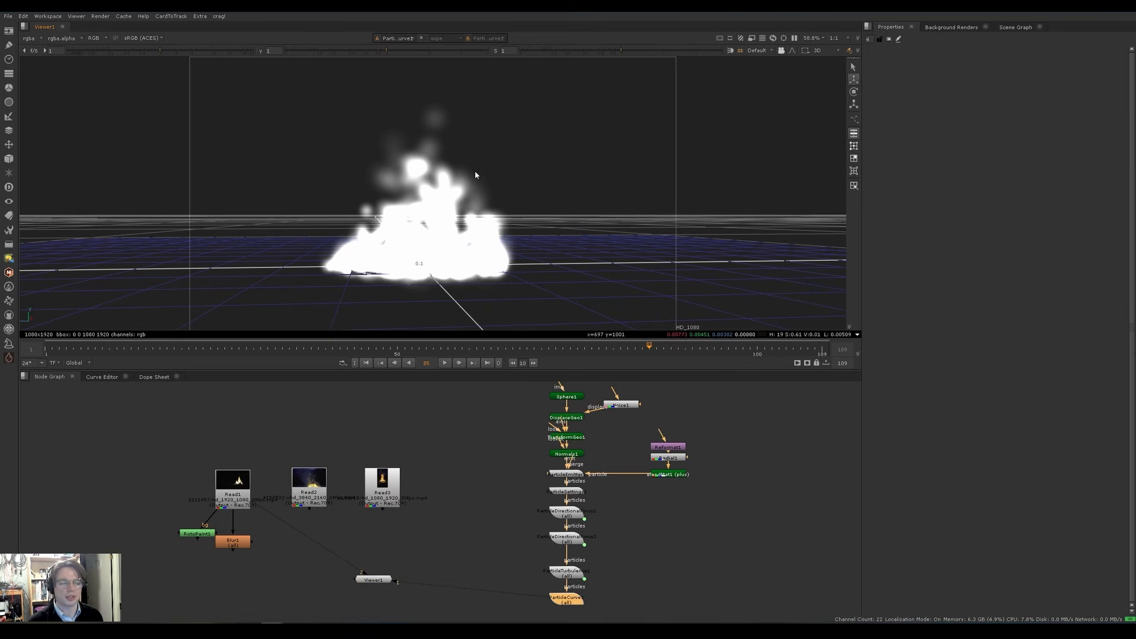
left_click(382, 485)
key("1")
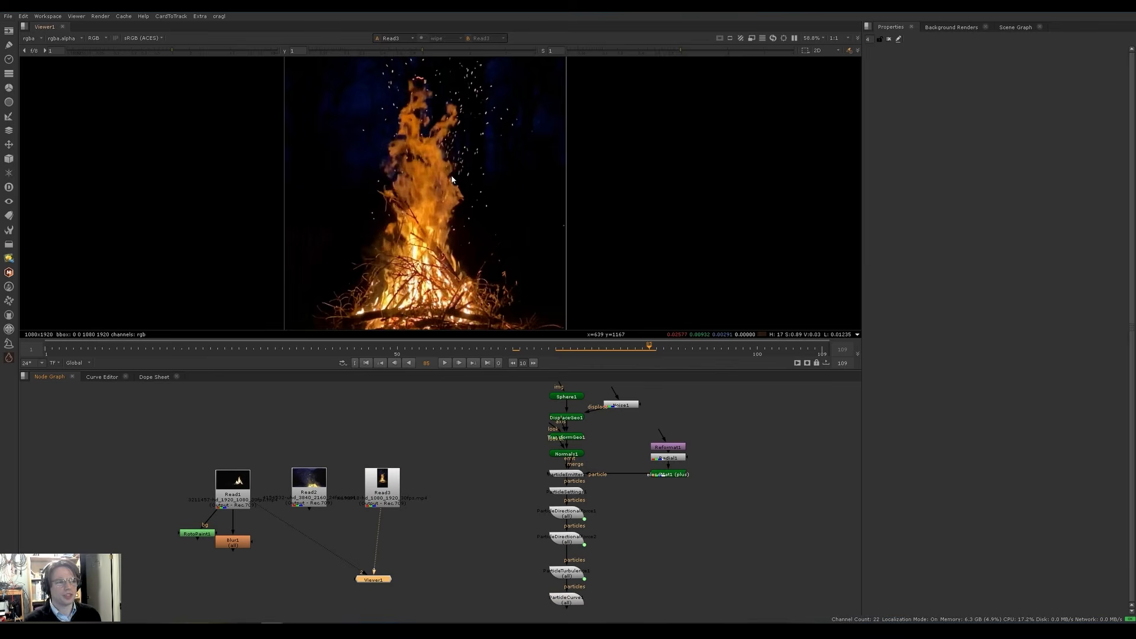
Step: Examine the irregular flame edges, detached flame pieces and sparks in the Read3 footage at high magnification
scroll(457, 117, "up", 3)
left_click_drag(410, 94, 494, 149, "ctrl+shift")
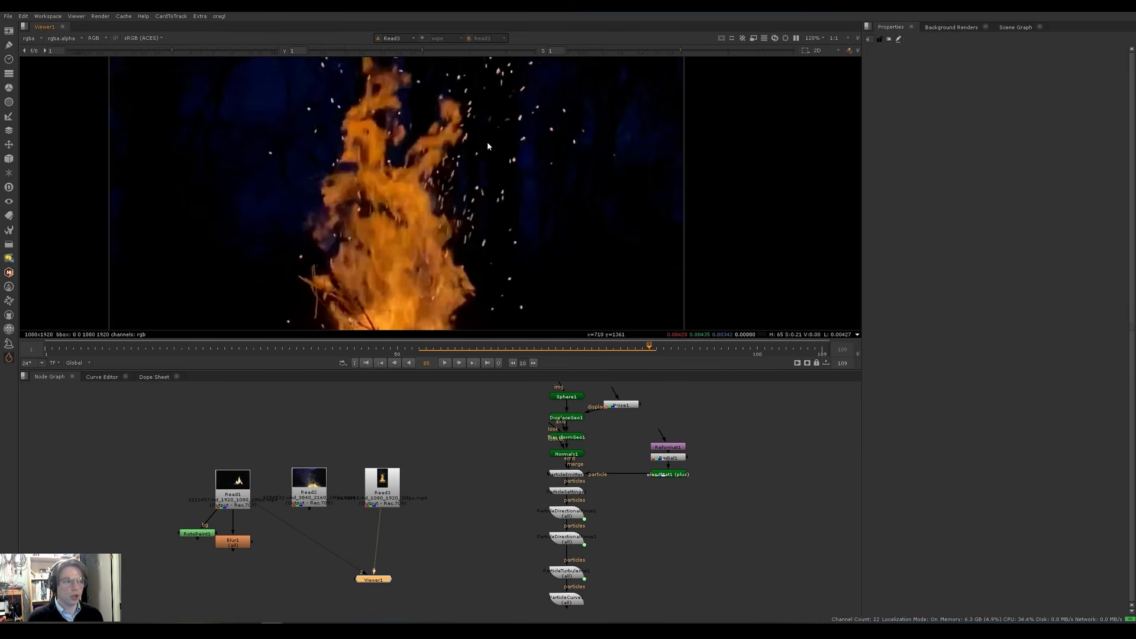
middle_click_drag(482, 133, 478, 183)
key("l")
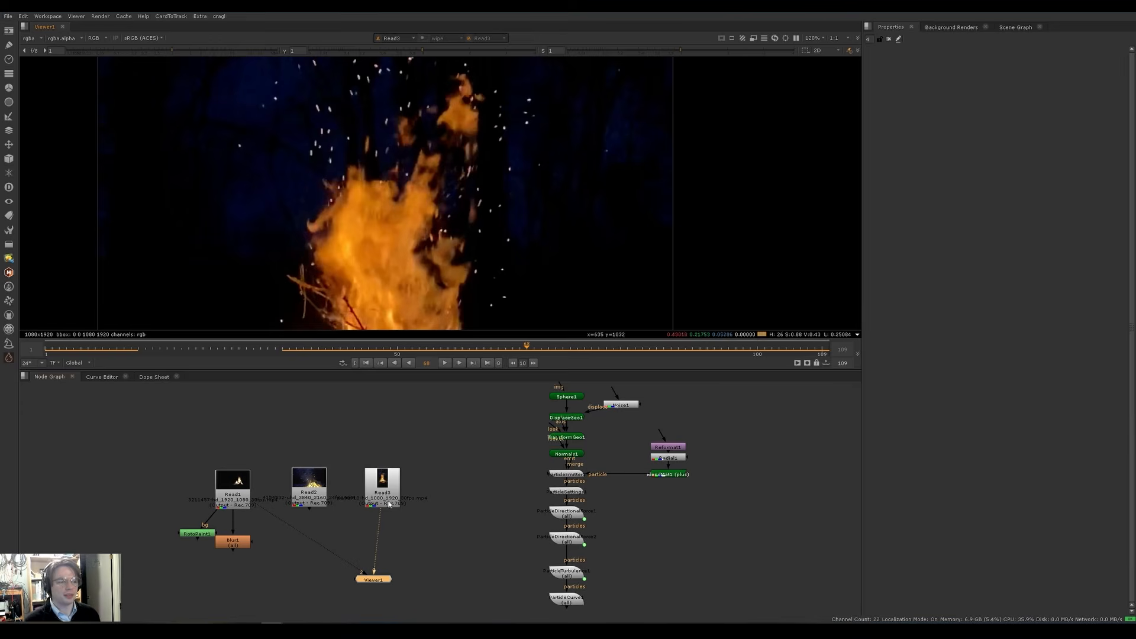
middle_click_drag(452, 413, 451, 406)
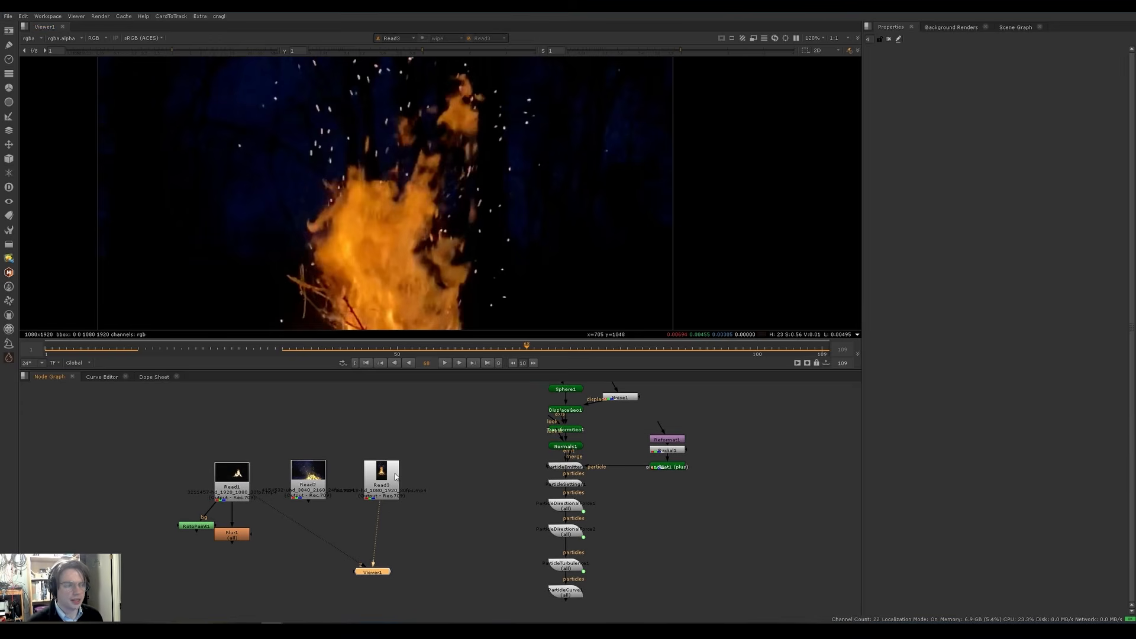
scroll(451, 135, "up", 3)
middle_click_drag(444, 124, 423, 158)
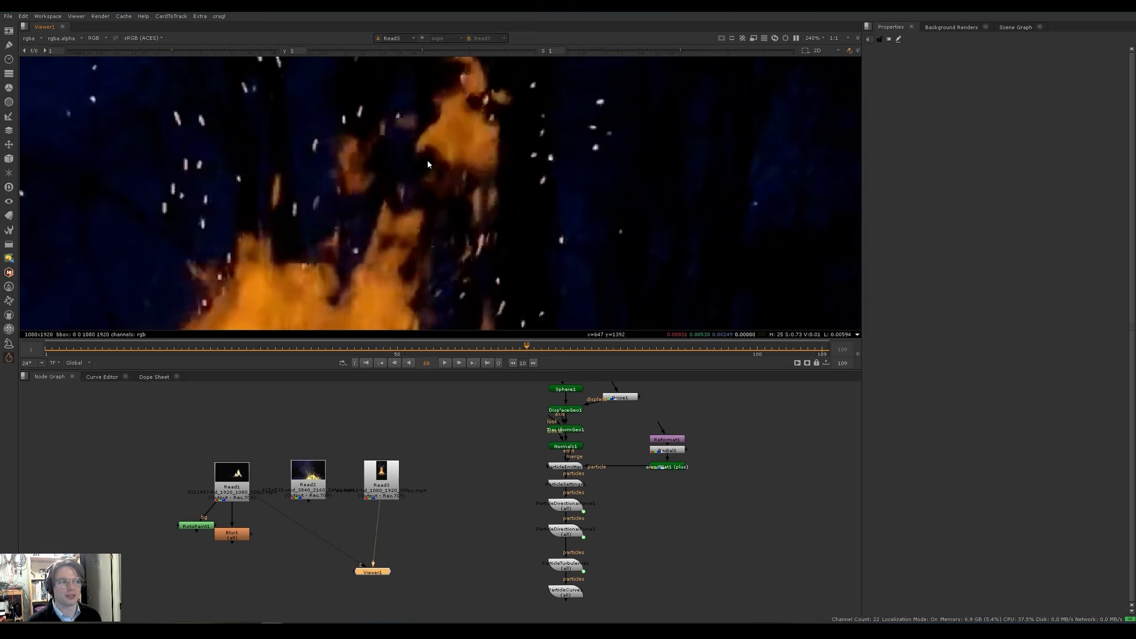
middle_click_drag(427, 160, 426, 183)
middle_click_drag(582, 182, 553, 205)
scroll(501, 225, "down", 1)
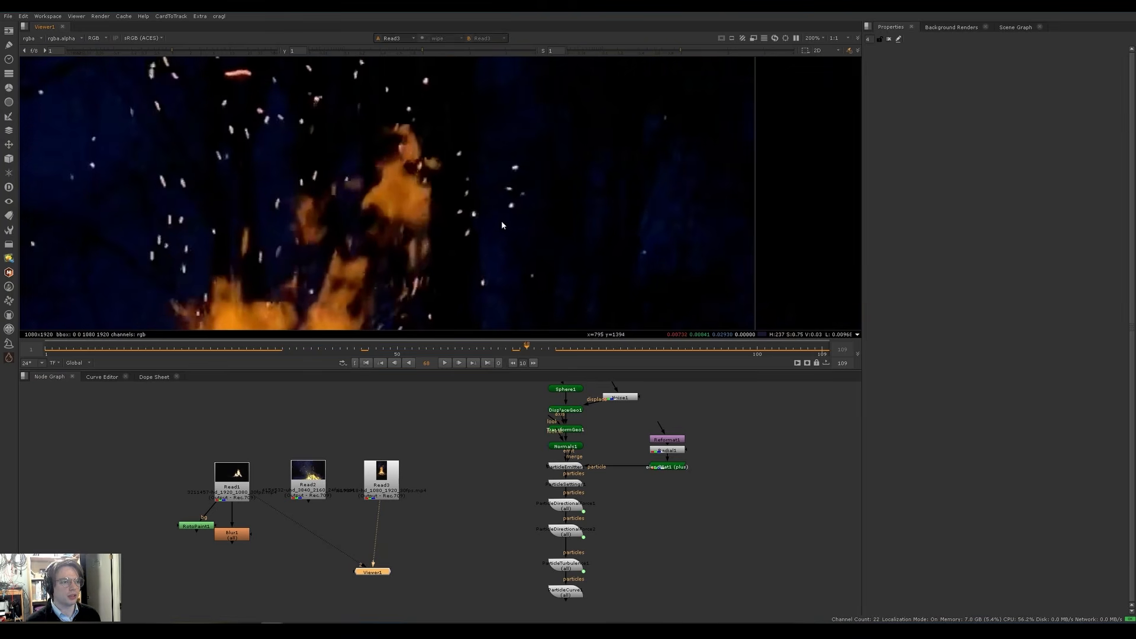
Step: Add a RotoPaint node after Read3 and paint a round white blob beside the flame tips
left_click(390, 473)
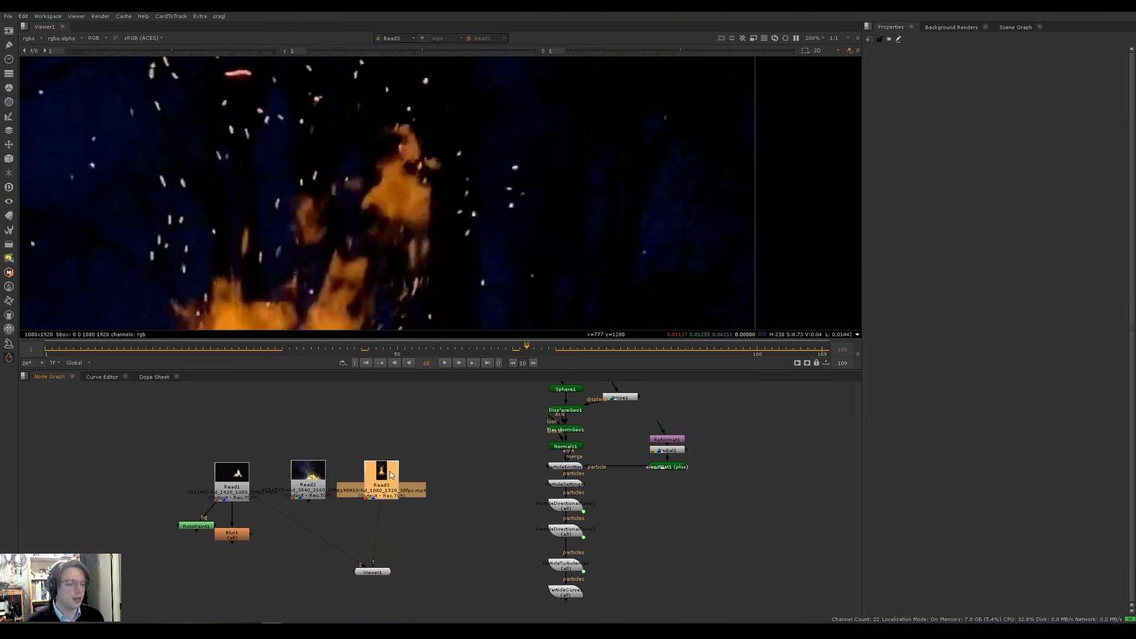
key("p")
left_click(28, 118)
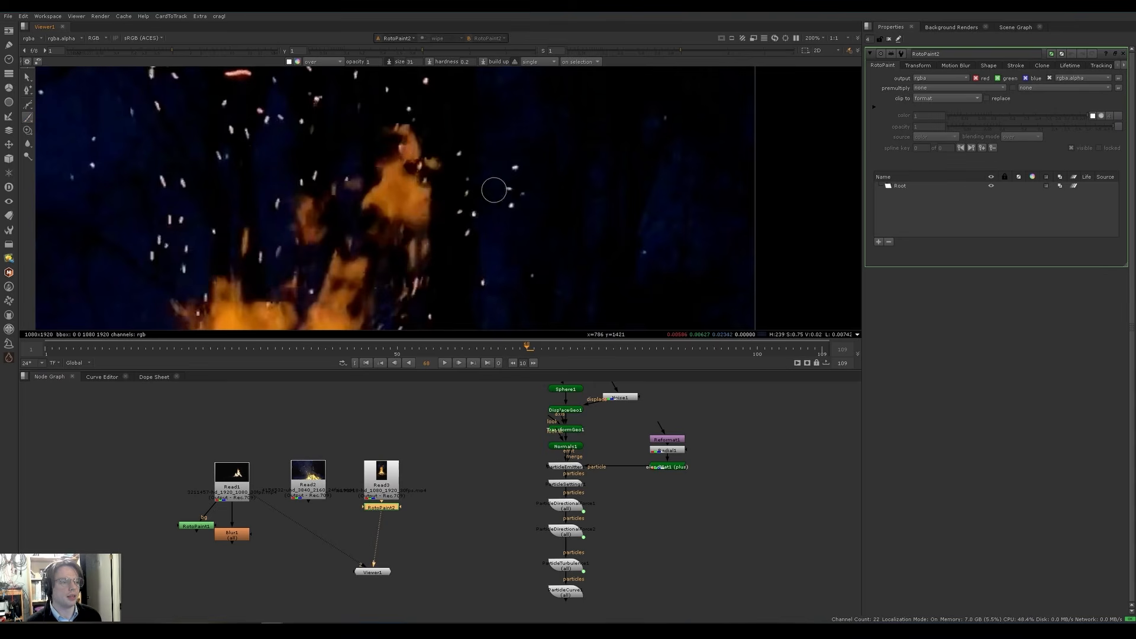
mouse_move(527, 157)
left_mouse_down()
mouse_move(523, 177)
mouse_move(514, 151)
mouse_move(545, 184)
mouse_move(509, 171)
mouse_move(553, 155)
mouse_move(525, 134)
left_mouse_up()
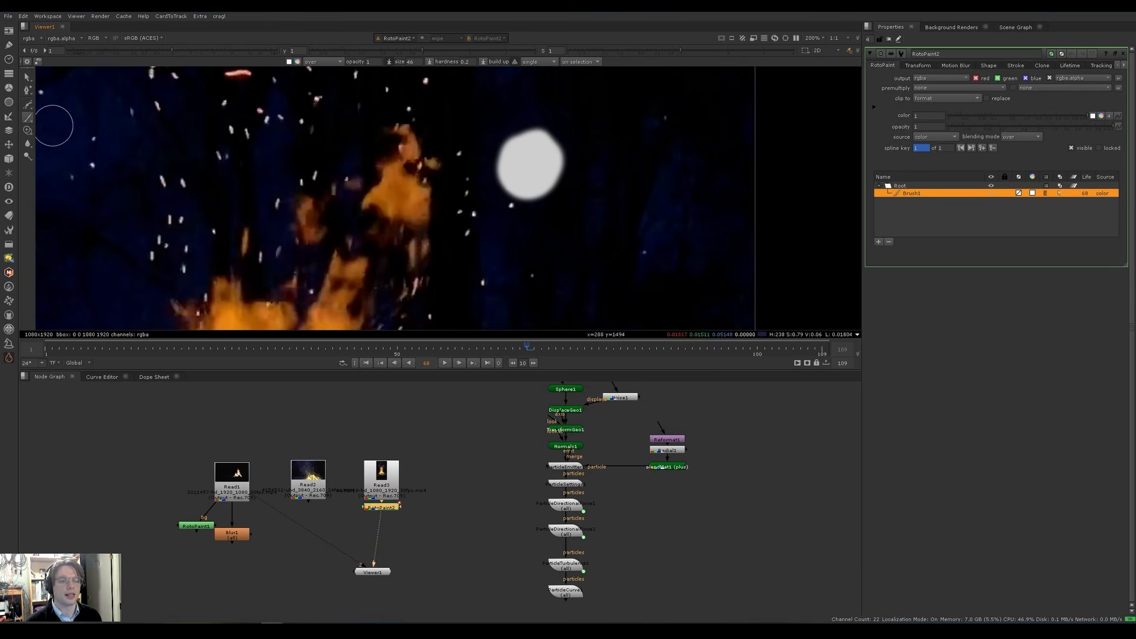
Step: Erase notches around the edge of the white blob with a size 25 eraser to make it irregular
key("n")
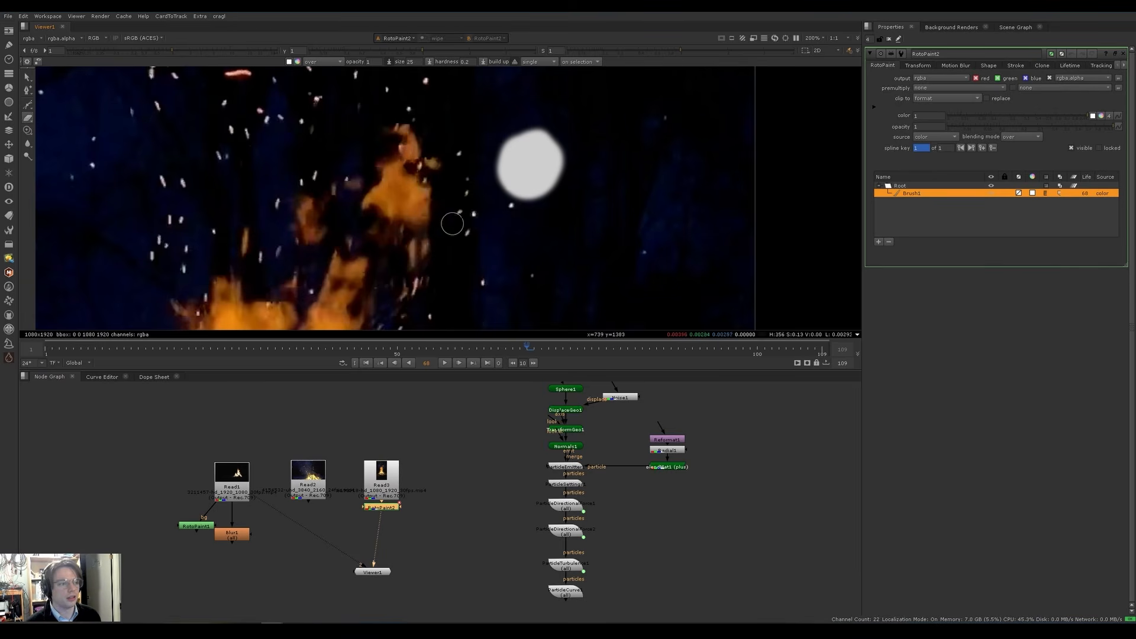
left_click(528, 203)
mouse_move(528, 203)
left_mouse_down()
mouse_move(567, 174)
mouse_move(548, 122)
left_mouse_up()
mouse_move(503, 167)
left_mouse_down()
mouse_move(495, 173)
mouse_move(498, 149)
left_mouse_up()
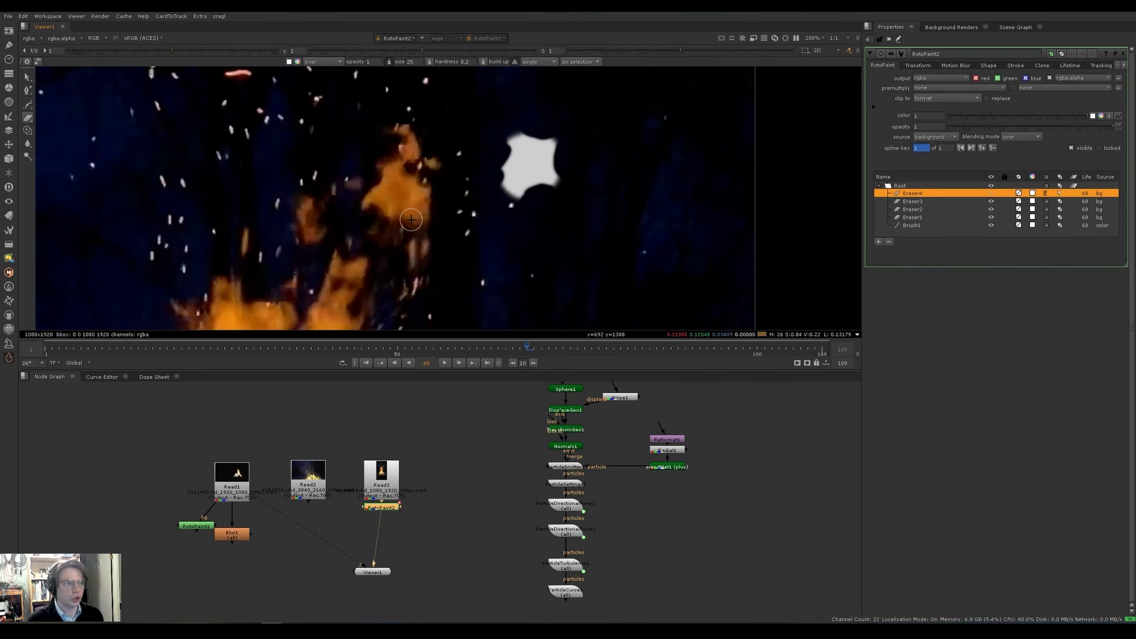
scroll(412, 219, "down", 4)
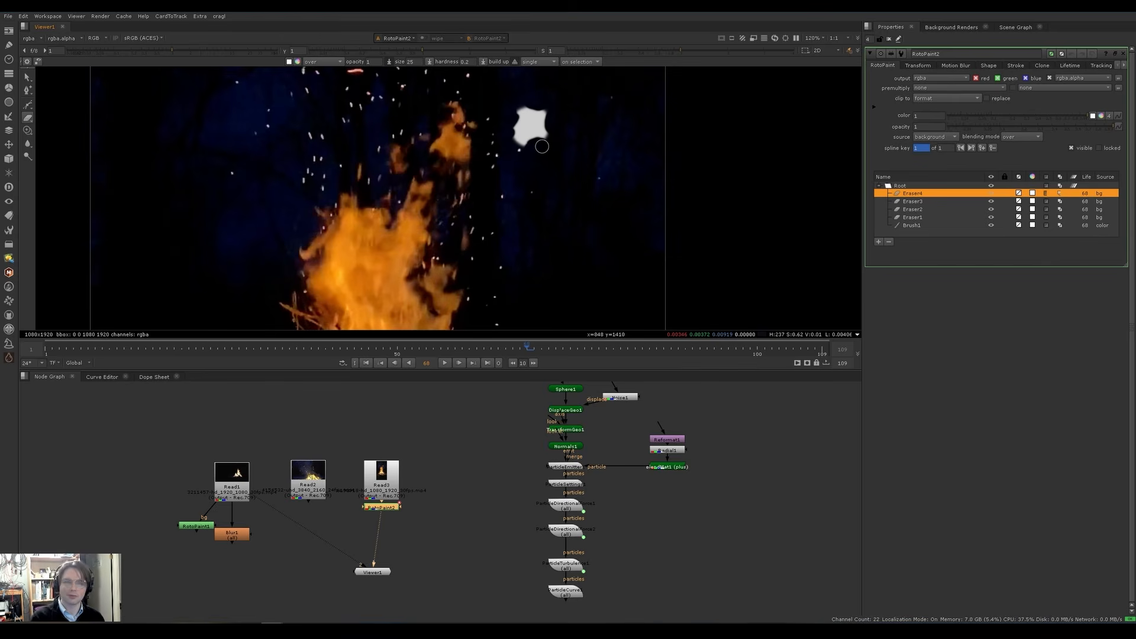
Step: View the Radial1 sprite fitted to the viewer and close the RotoPaint2 properties
middle_click_drag(632, 394, 592, 428)
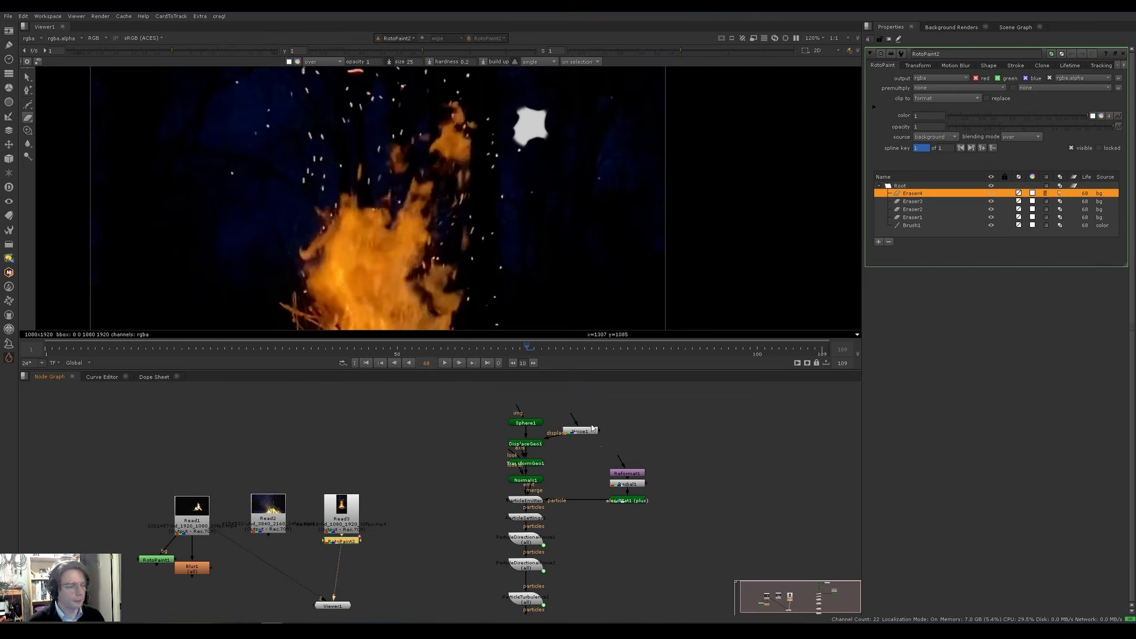
left_click(592, 450)
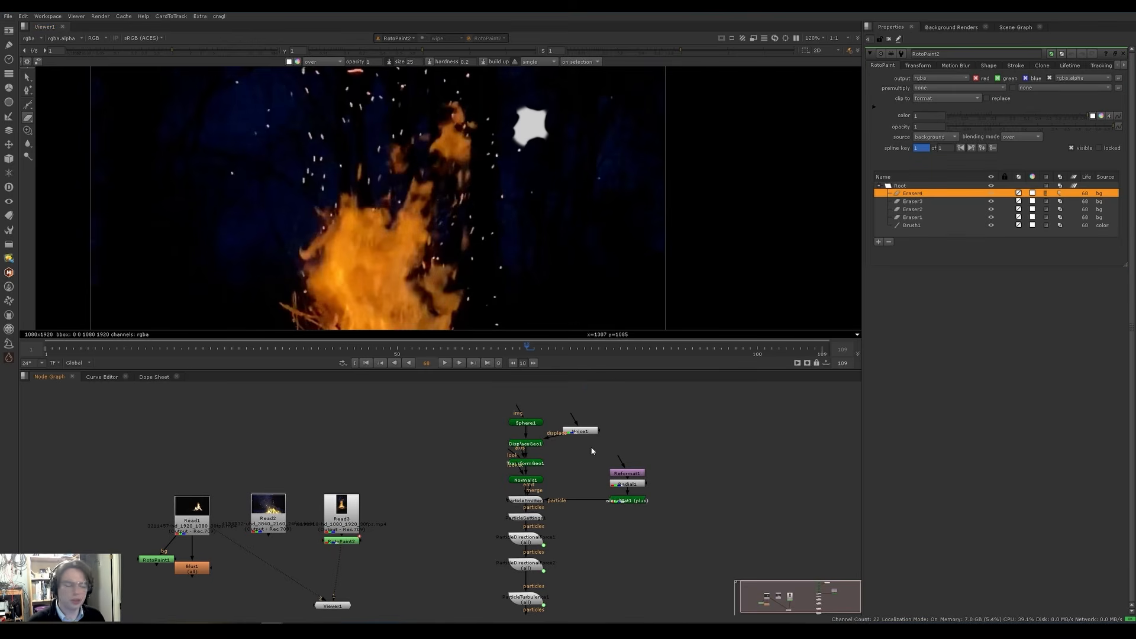
left_click(634, 483)
key("1")
key("f")
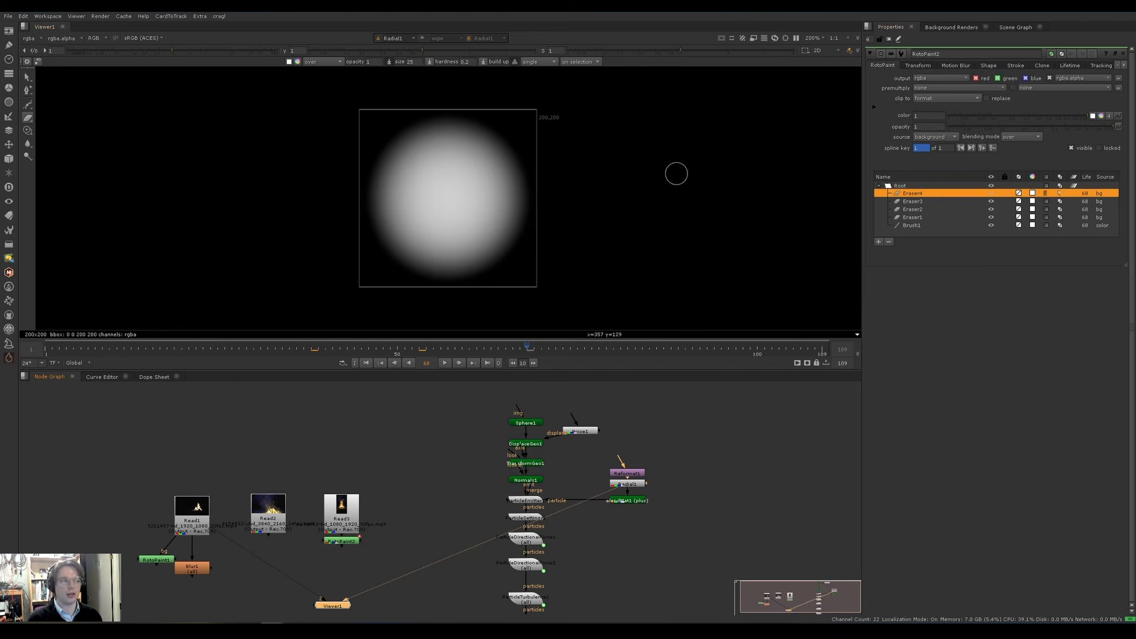
left_click(1124, 54)
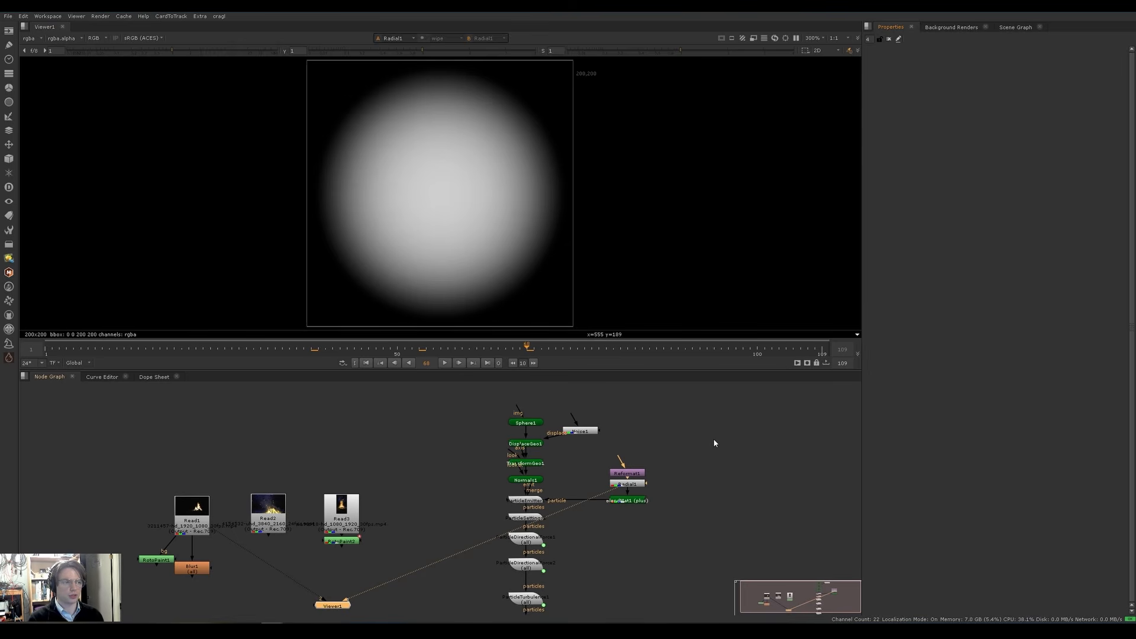
Step: View RotoPaint2 with its properties open and examine the notched blob beside the flames up close
left_click(340, 541)
key("1")
double_click(340, 542)
scroll(465, 138, "up", 5)
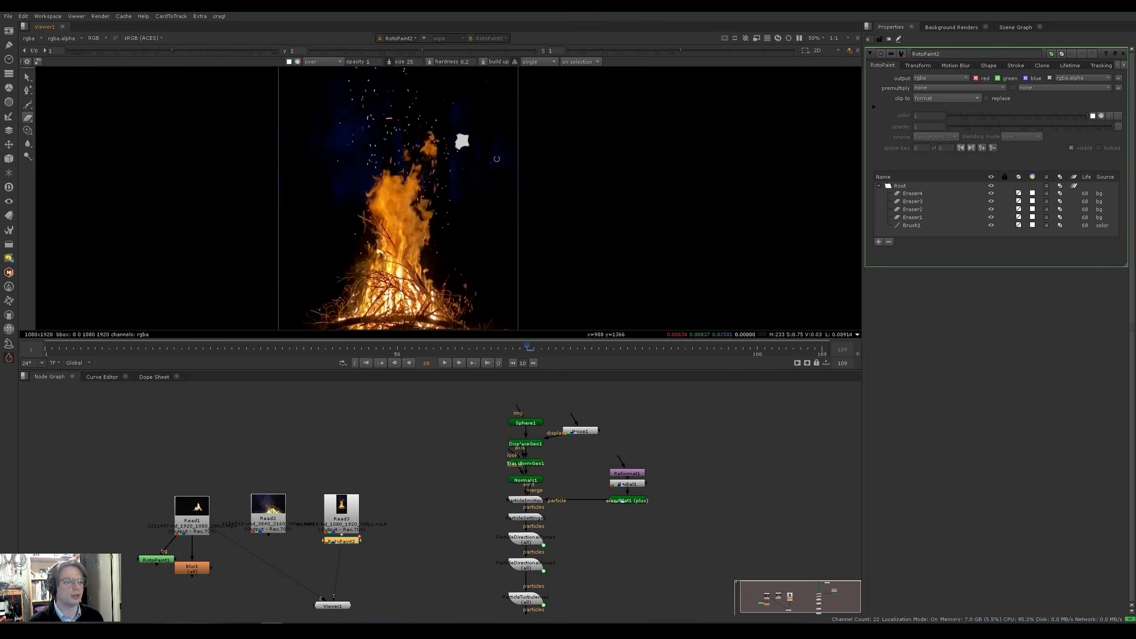
scroll(465, 138, "up", 3)
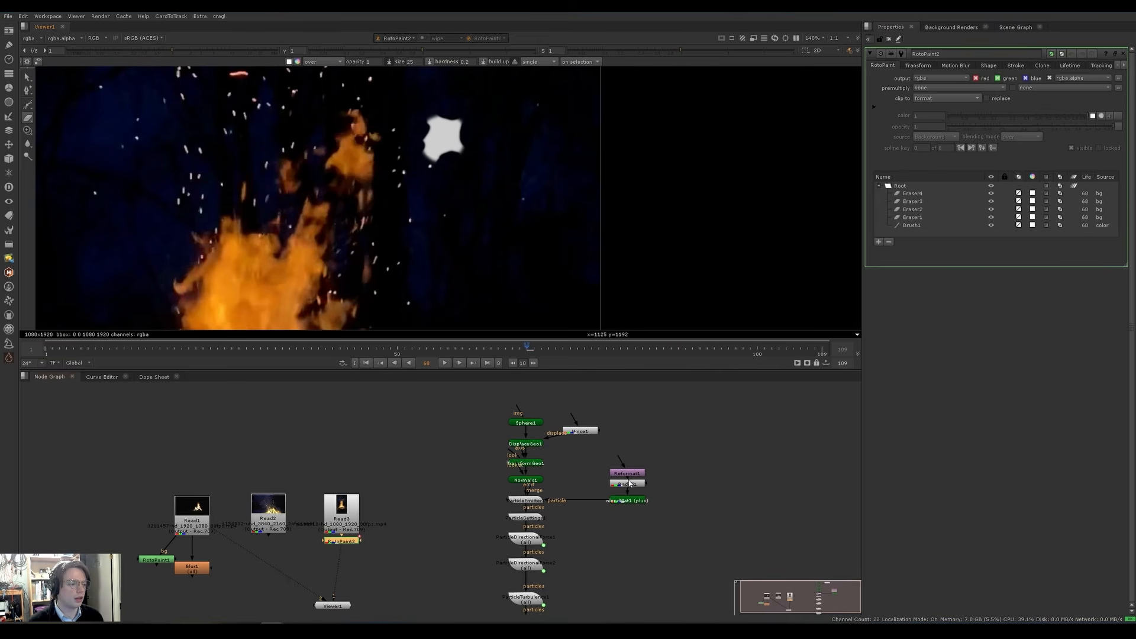
Step: View the Radial1 sprite, add a Noise node fed by the Reformat node beside it, and view the noise
key("1")
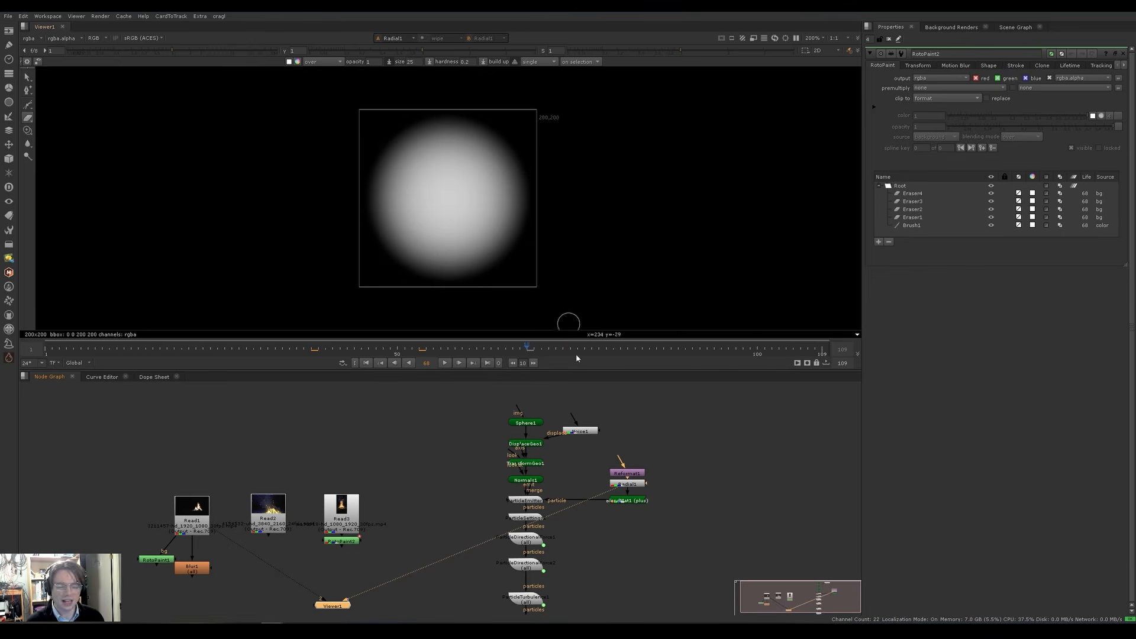
key("Tab")
type("noise")
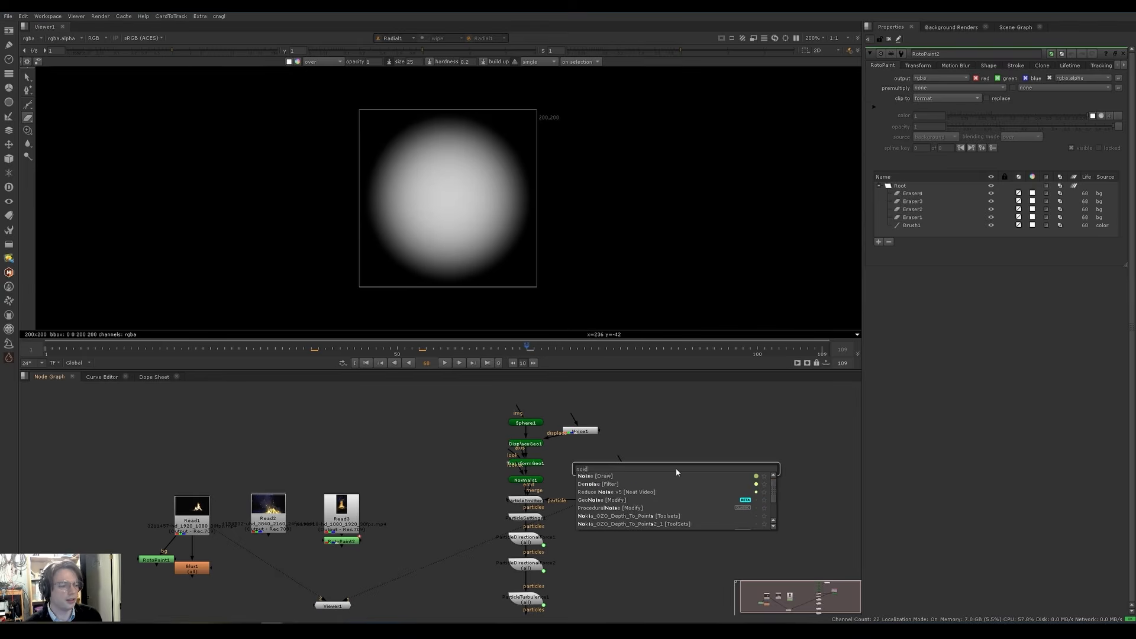
key("Return")
left_click(677, 471)
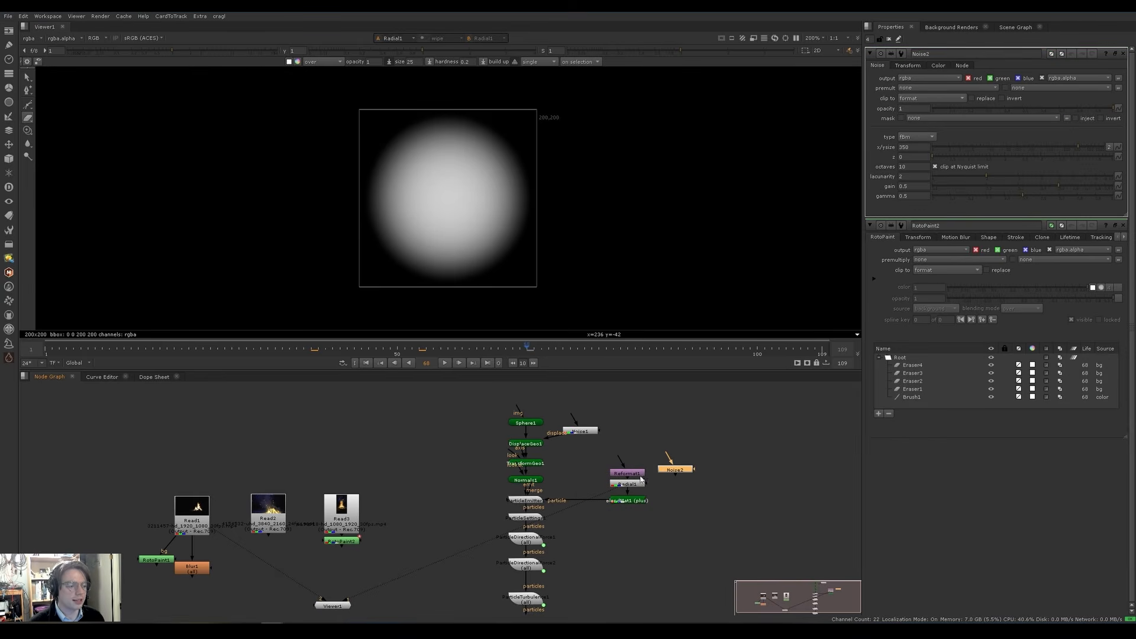
mouse_move(667, 458)
left_mouse_down()
mouse_move(636, 474)
mouse_move(673, 479)
left_mouse_up()
key("1")
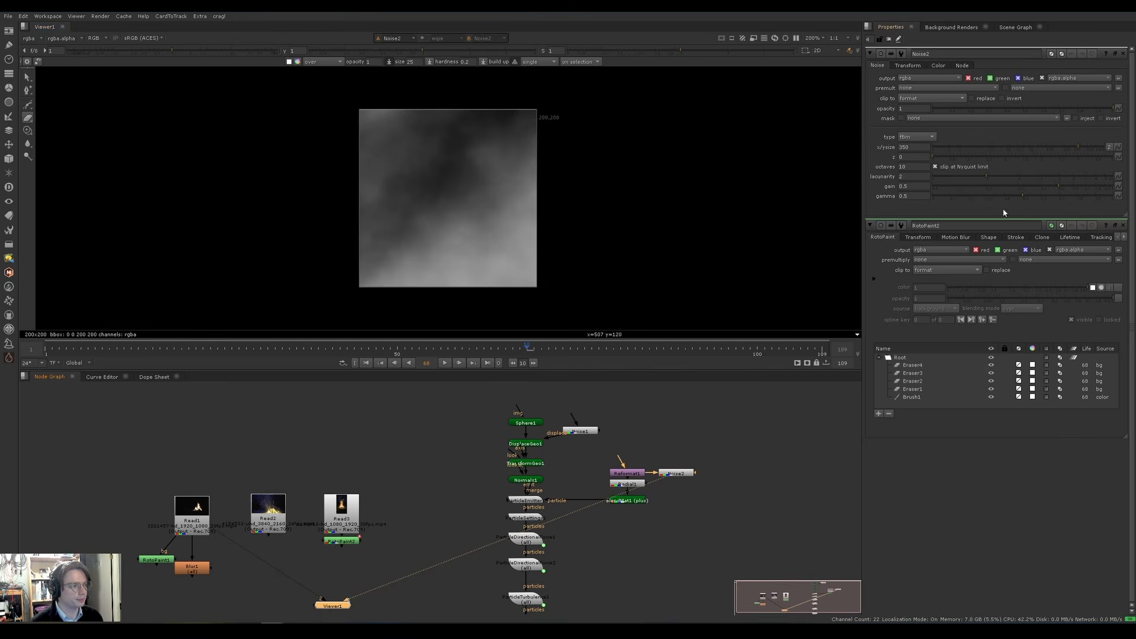
Step: Set Noise2's x/ysize to 120 and type to turbulence, leaving more room between the Reformat node and Radial1
left_click(1123, 225)
mouse_move(1029, 146)
left_mouse_down()
mouse_move(1044, 165)
mouse_move(1051, 148)
left_mouse_up()
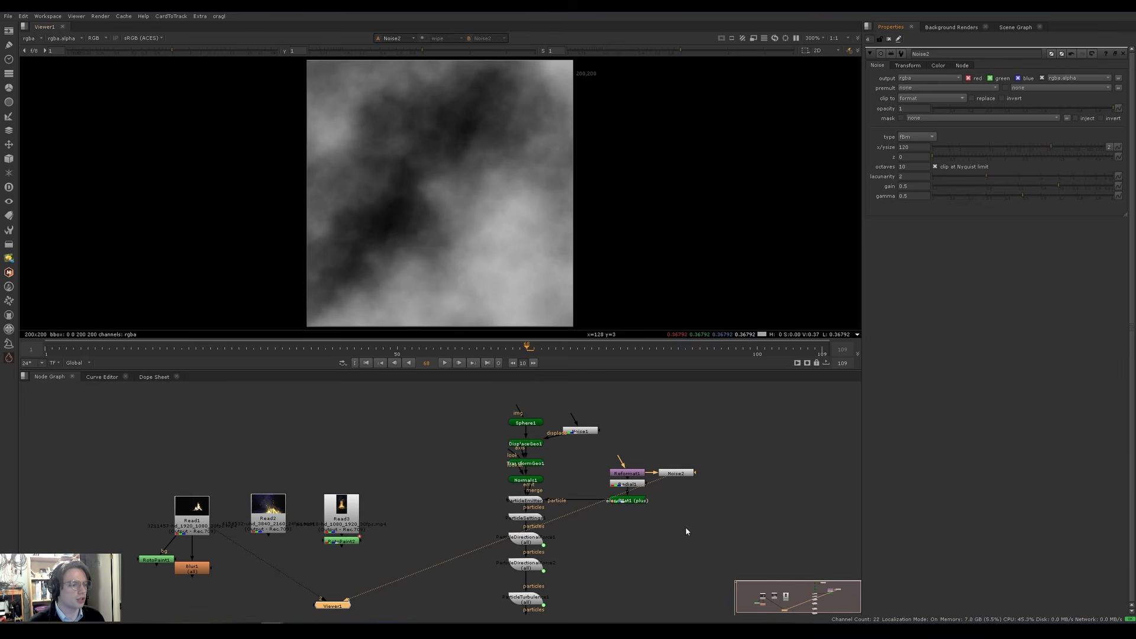
middle_click_drag(685, 526, 565, 550)
left_click(565, 496)
left_click_drag(606, 452, 501, 471)
left_click(559, 474)
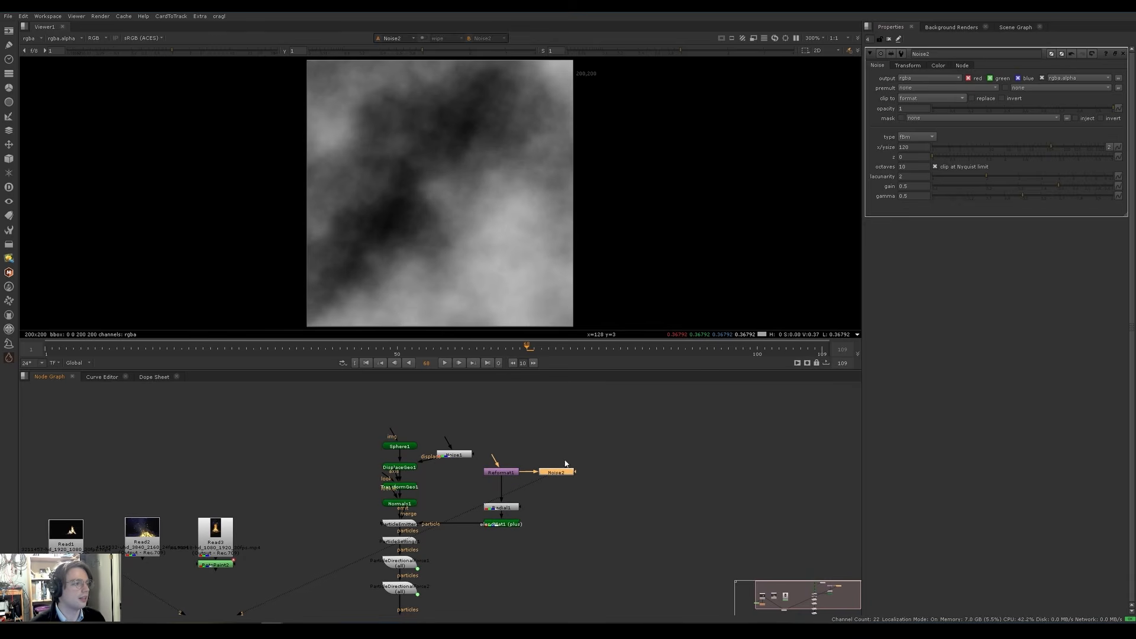
left_click(911, 137)
left_click(923, 148)
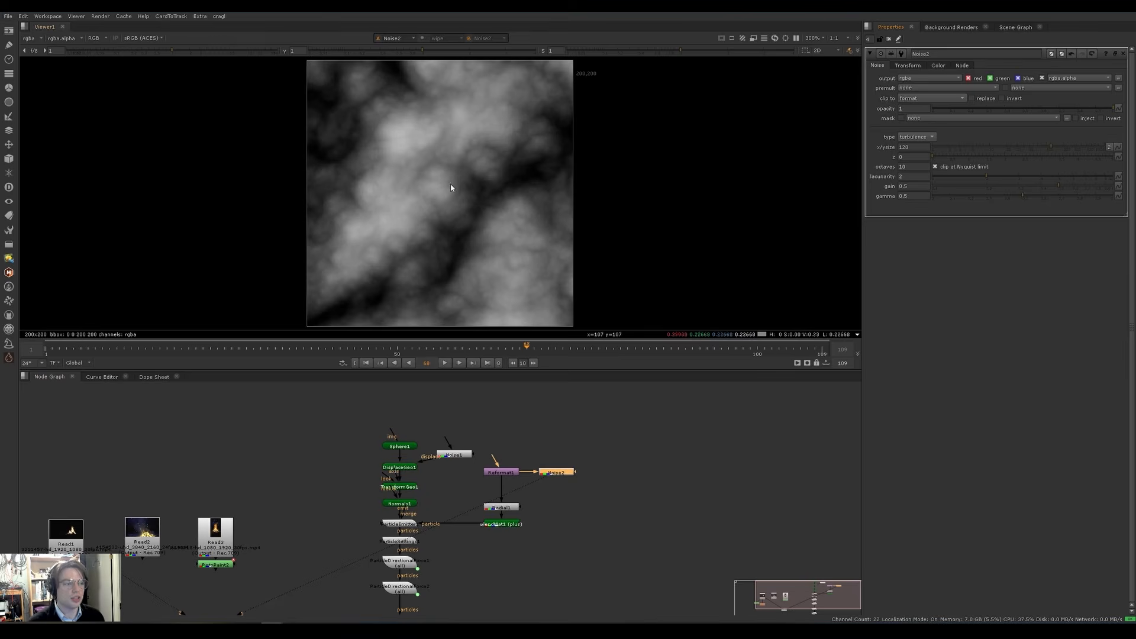
Step: Compare Radial1 with Noise2 in the viewer and add an Invert node after Noise2
left_click(501, 507)
key("1")
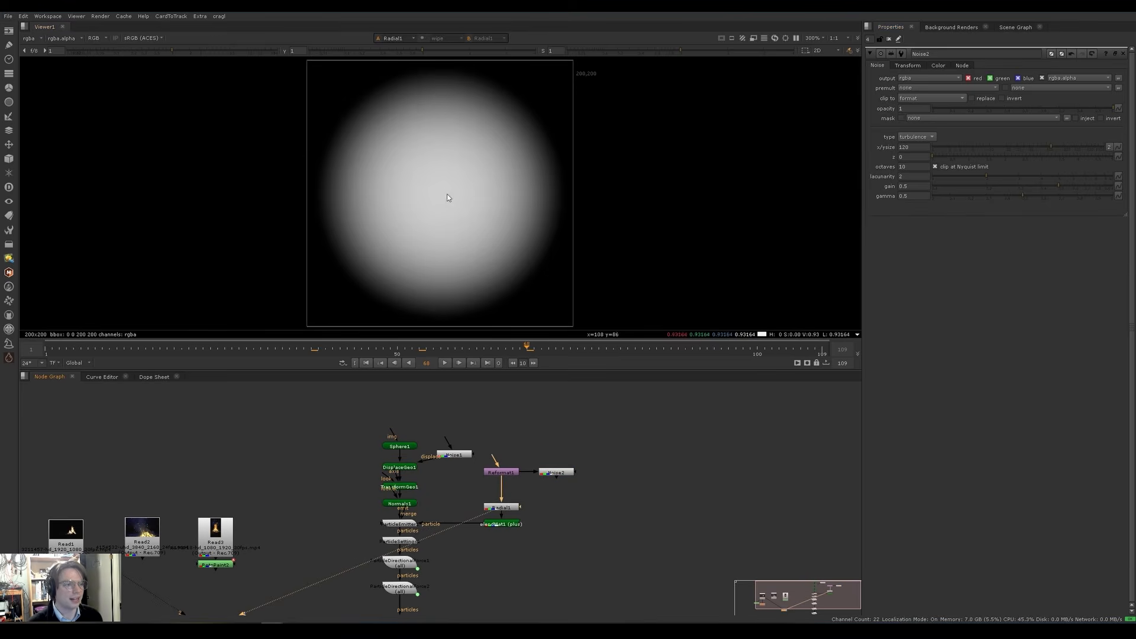
left_click(550, 473)
key("1")
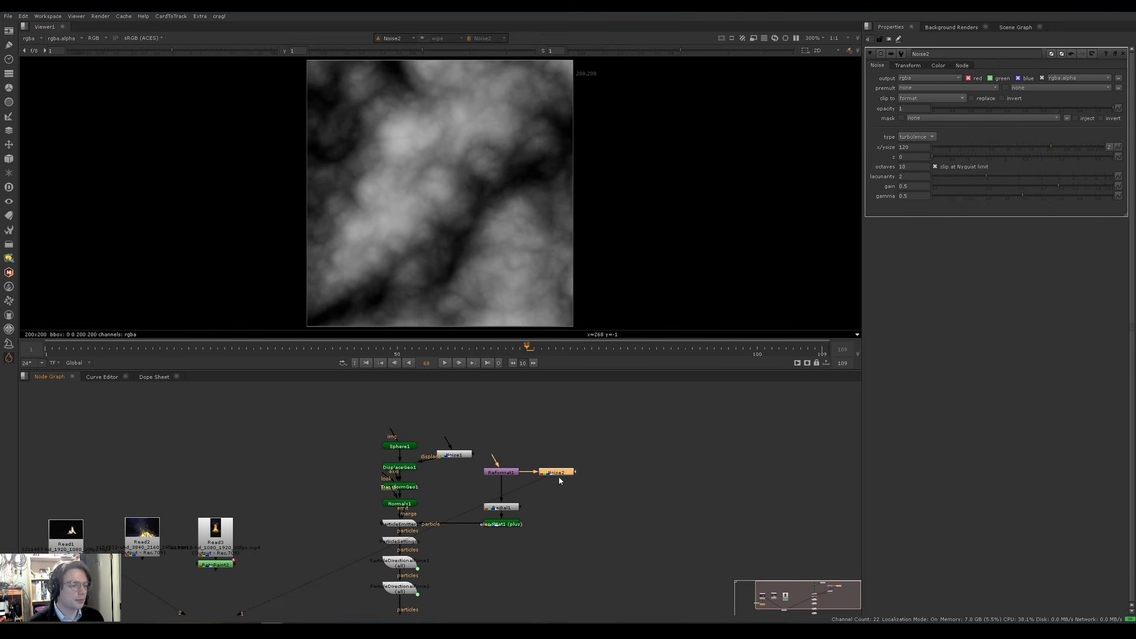
key("Tab")
type("inv")
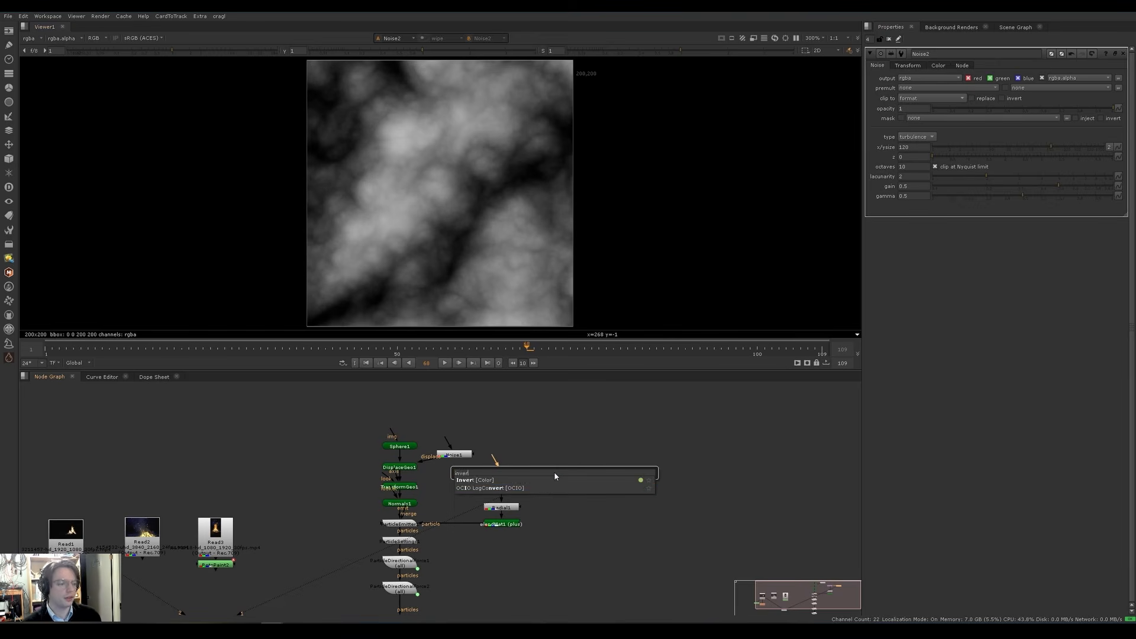
key("Return")
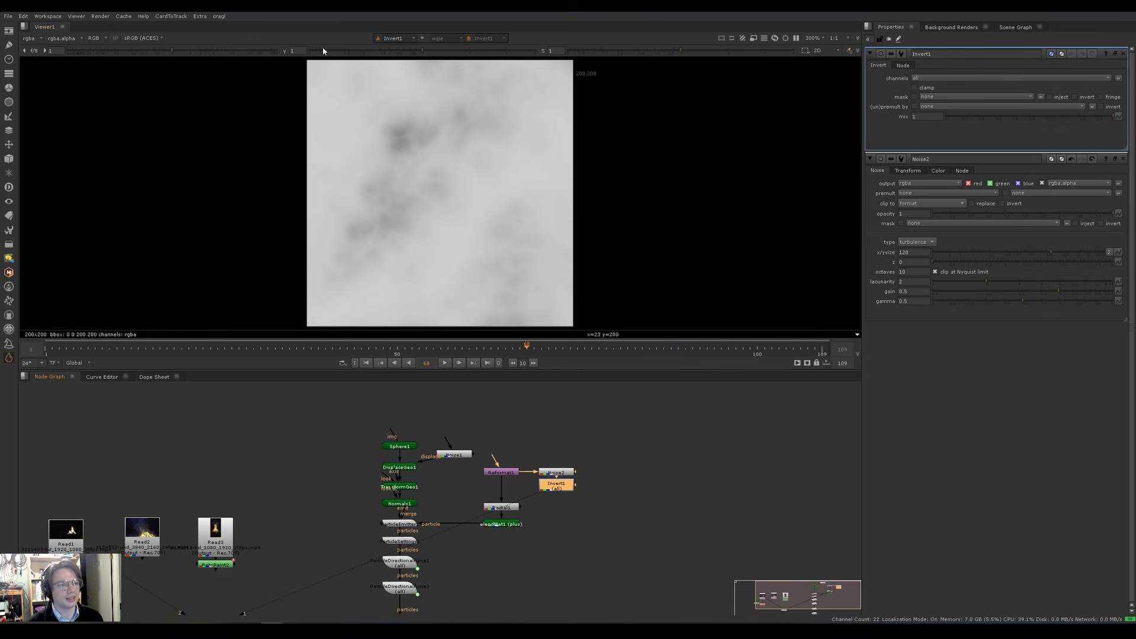
Step: Insert a Grade between Noise2 and Invert1 with gamma 5, whitepoint 0.64 and white clamp enabled
left_click_drag(556, 489, 556, 503)
key("g")
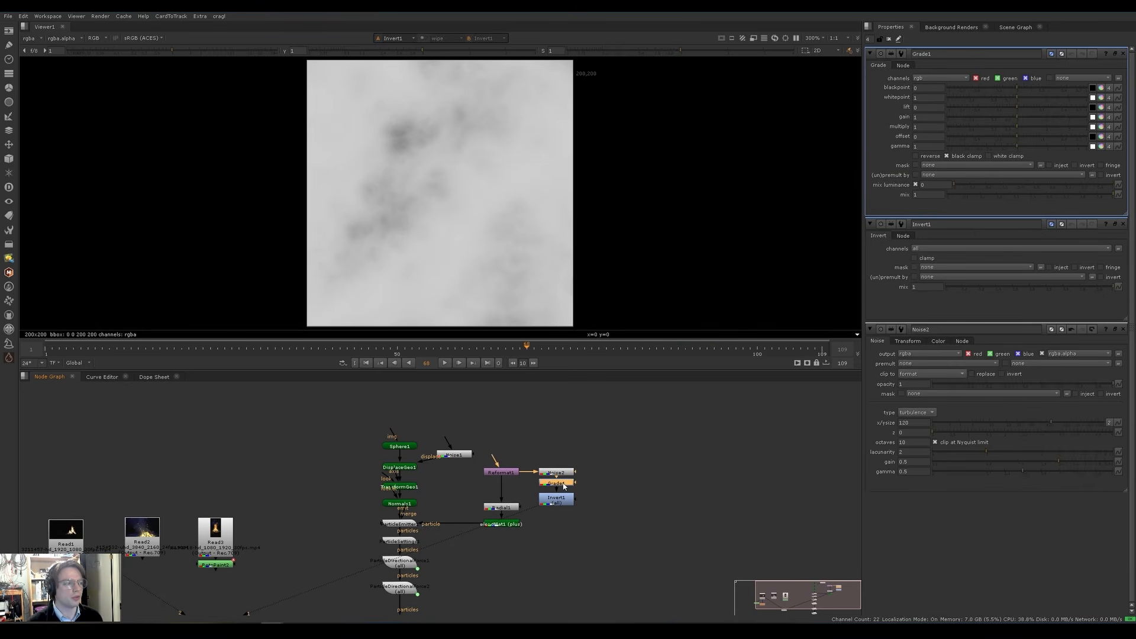
left_click_drag(1018, 146, 1091, 151)
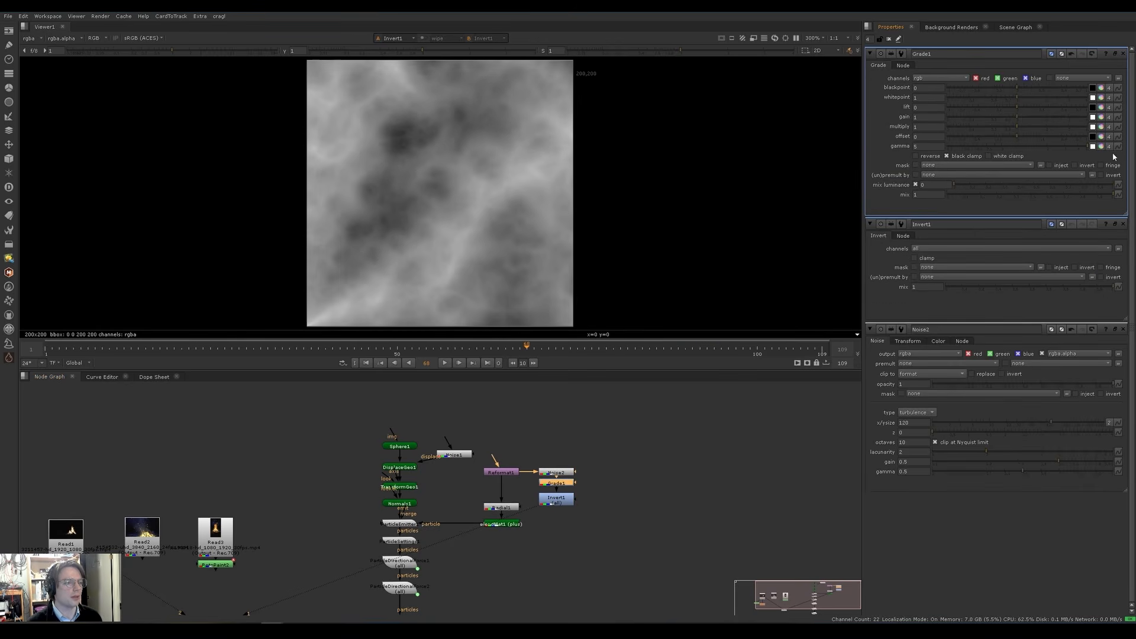
mouse_move(1016, 98)
left_mouse_down()
mouse_move(992, 97)
mouse_move(1035, 88)
mouse_move(1020, 89)
left_mouse_up()
middle_click_drag(469, 242, 475, 239)
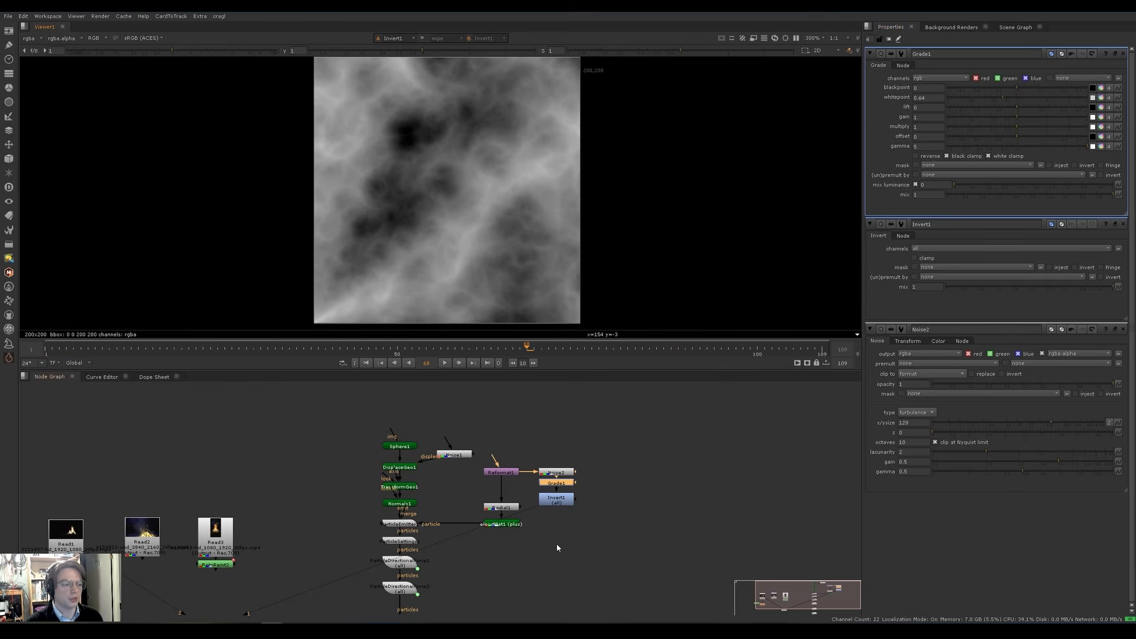
Step: Merge the inverted noise with Radial1 using a Merge node set to multiply, and view the result
left_click_drag(614, 517, 476, 449)
left_click_drag(502, 473, 502, 440)
left_click(547, 519)
key("m")
left_click_drag(531, 510, 554, 467)
key("1")
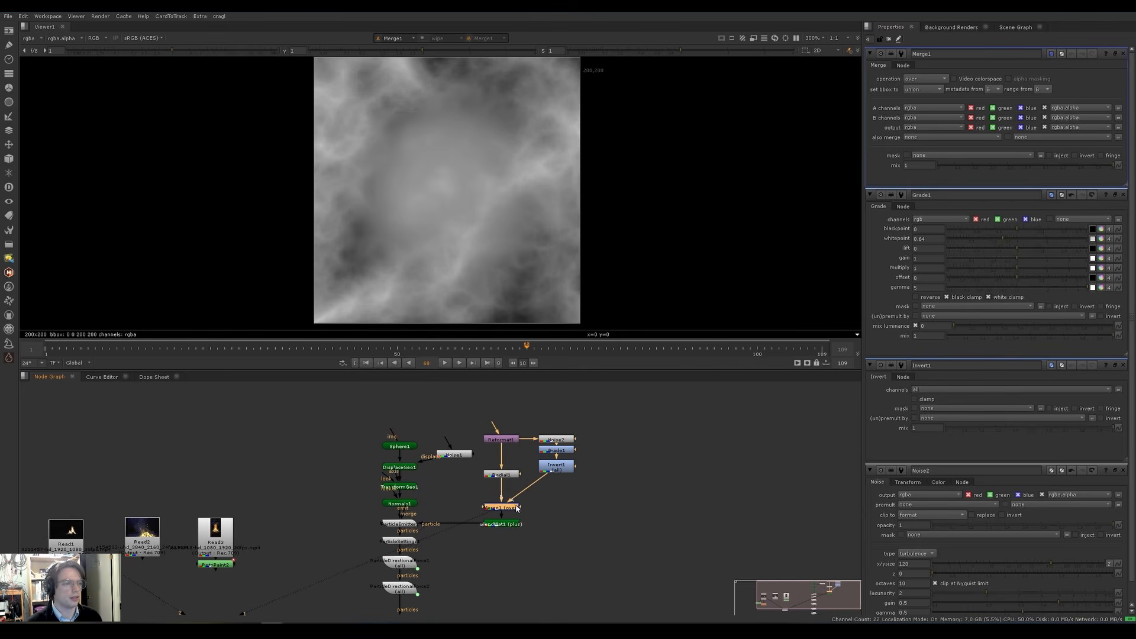
left_click(926, 79)
left_click(926, 193)
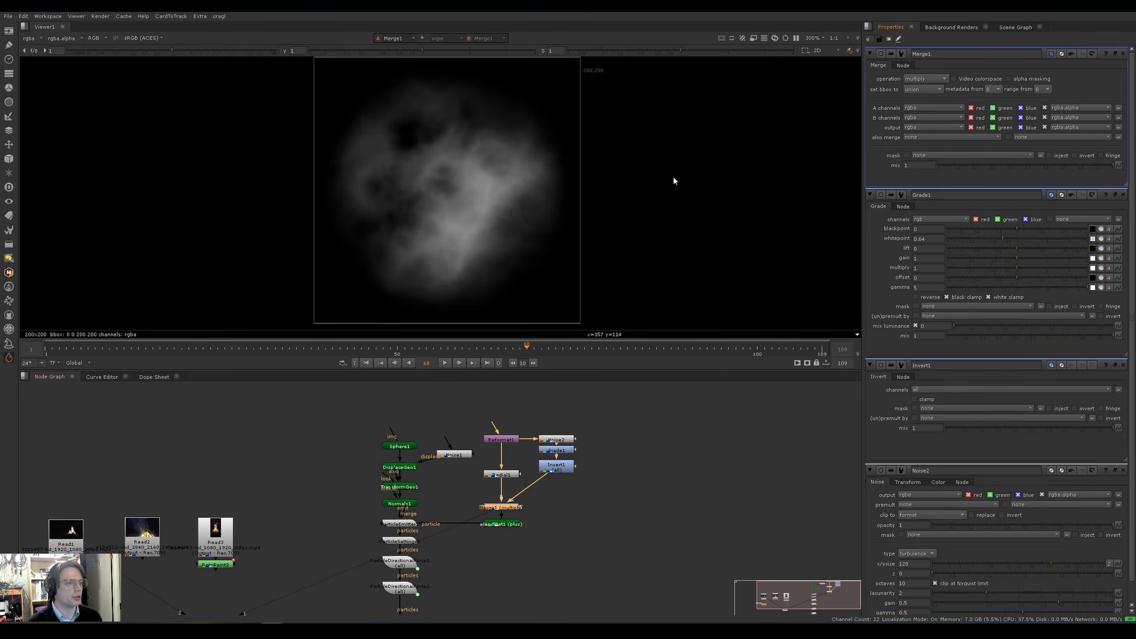
middle_click_drag(505, 205, 504, 209)
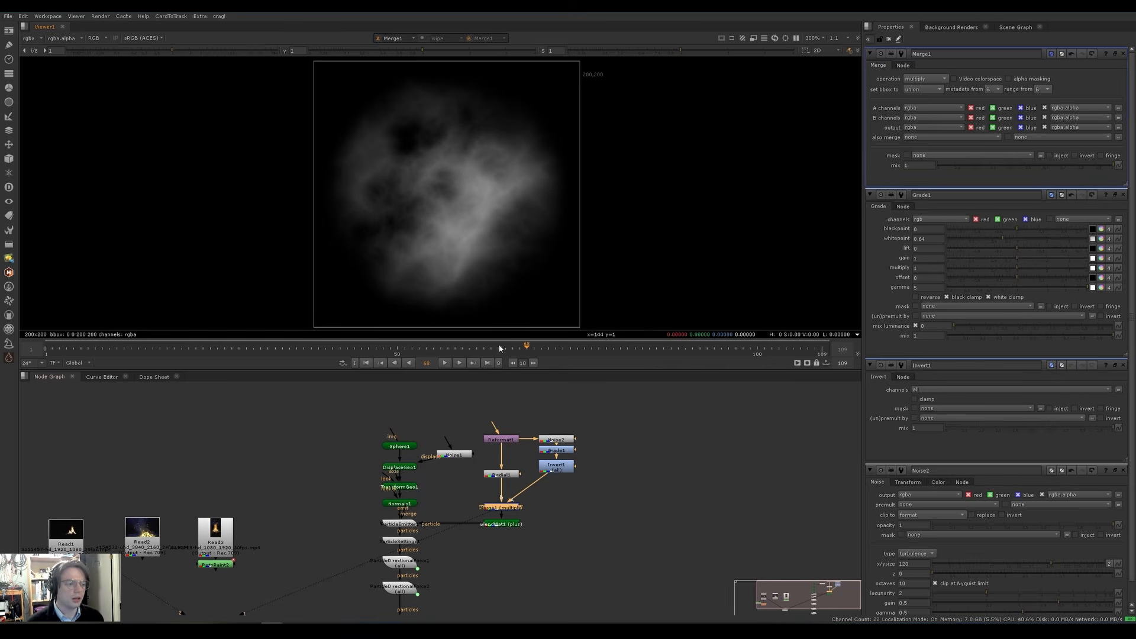
Step: Add a Grade after the multiply Merge with white clamp enabled, blackpoint 0.07 and whitepoint 0.11
left_click_drag(508, 509, 509, 495)
key("g")
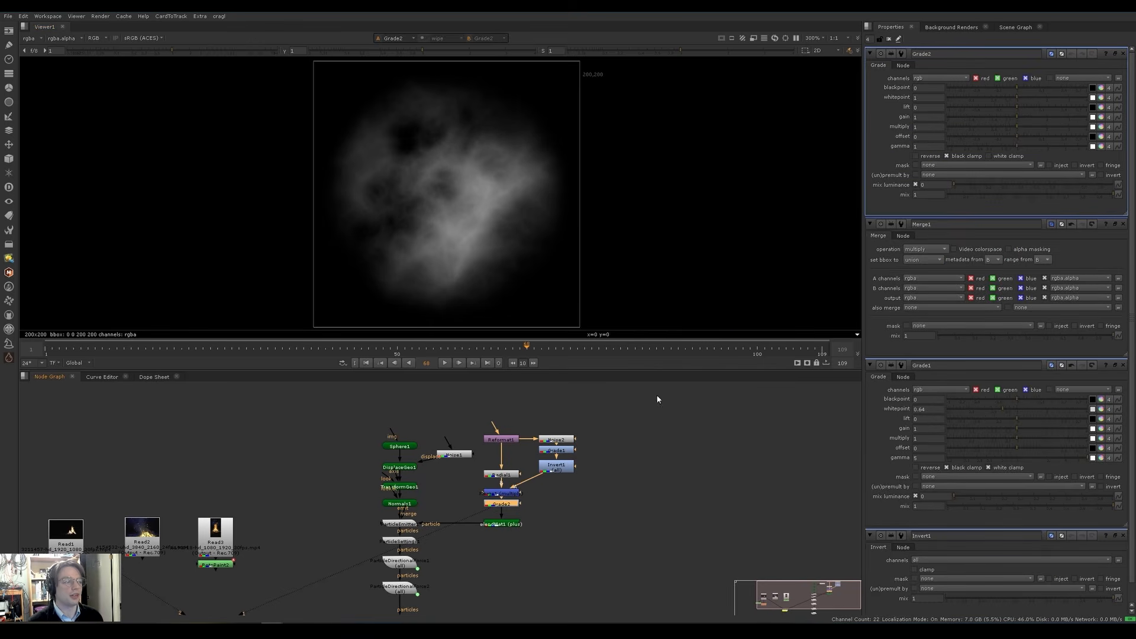
left_click(1001, 158)
mouse_move(1013, 97)
left_mouse_down()
mouse_move(959, 98)
mouse_move(1032, 91)
left_mouse_up()
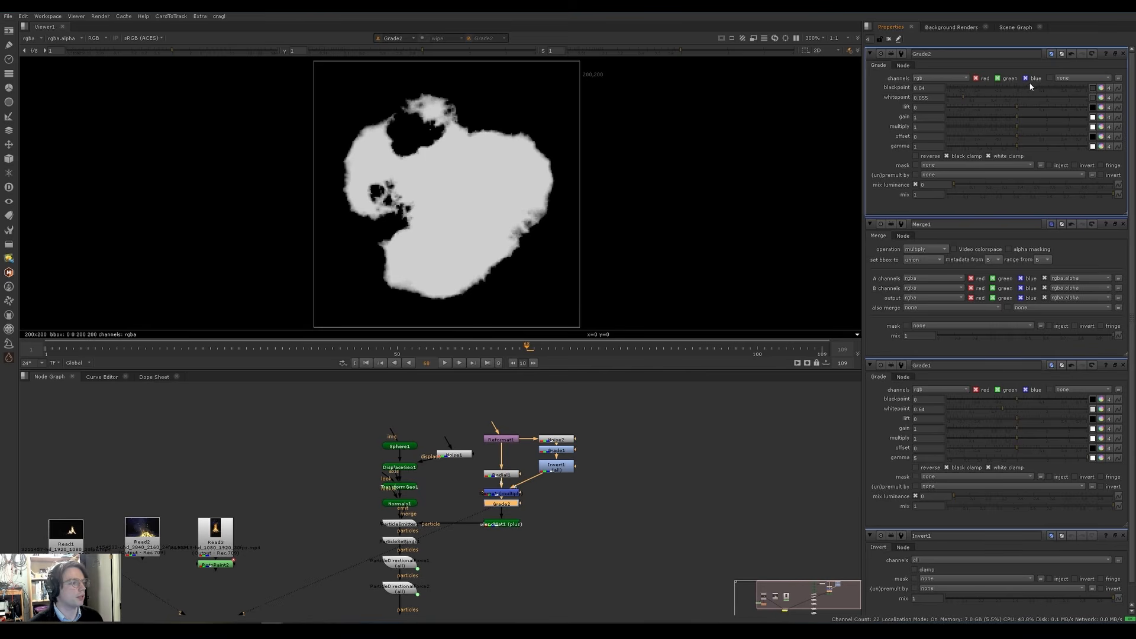
left_click_drag(959, 97, 970, 97)
left_click_drag(1039, 89, 1035, 87)
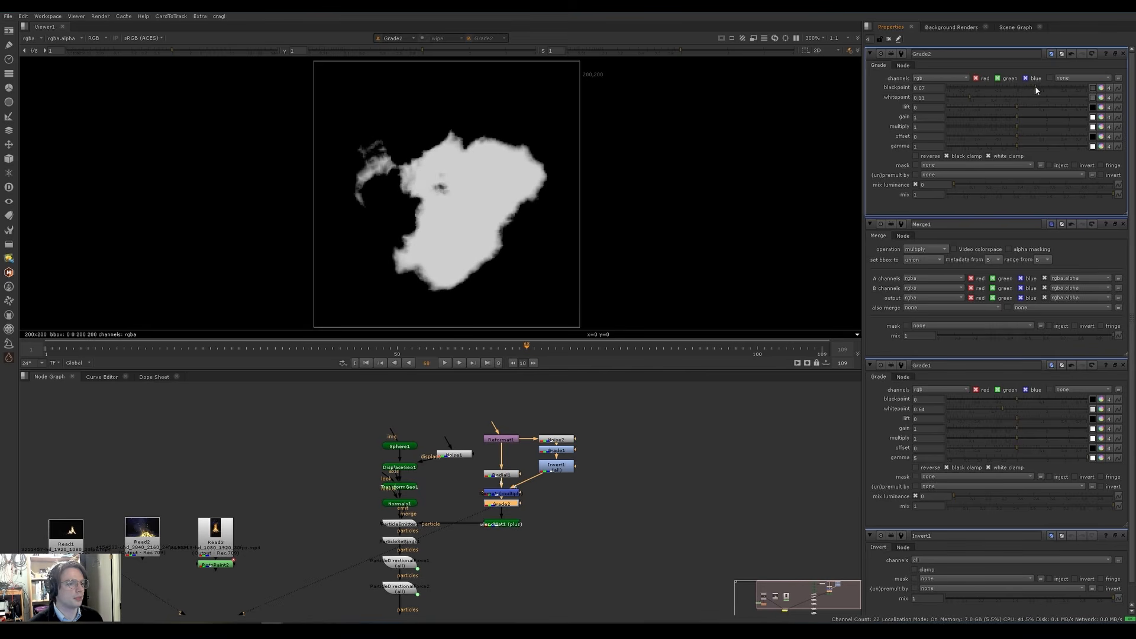
scroll(591, 214, "down", 4)
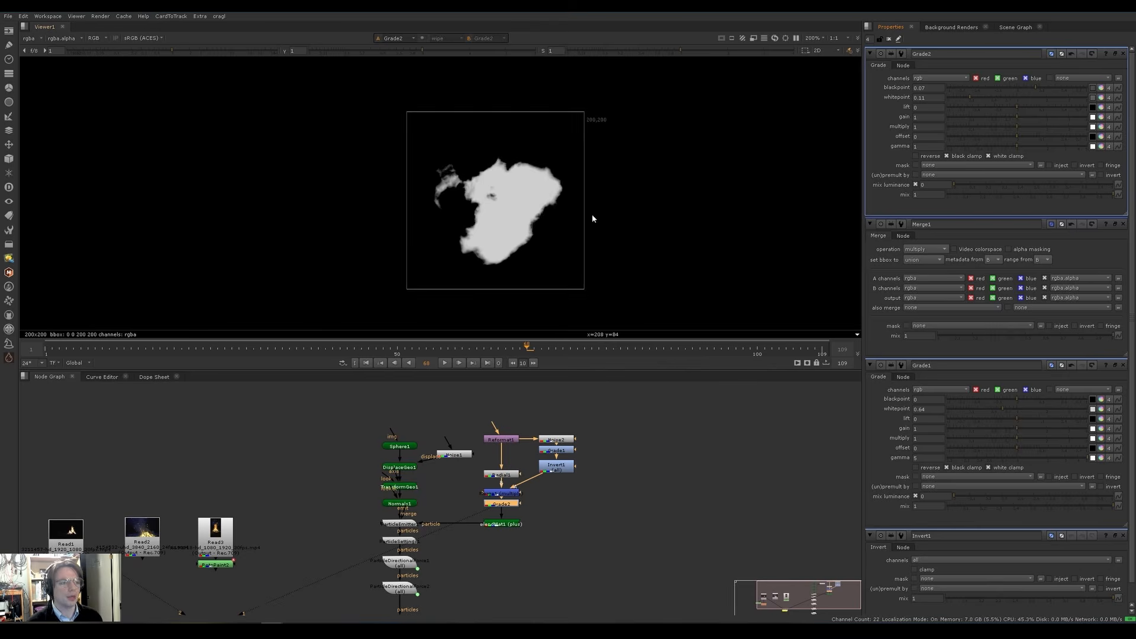
scroll(550, 213, "up", 3)
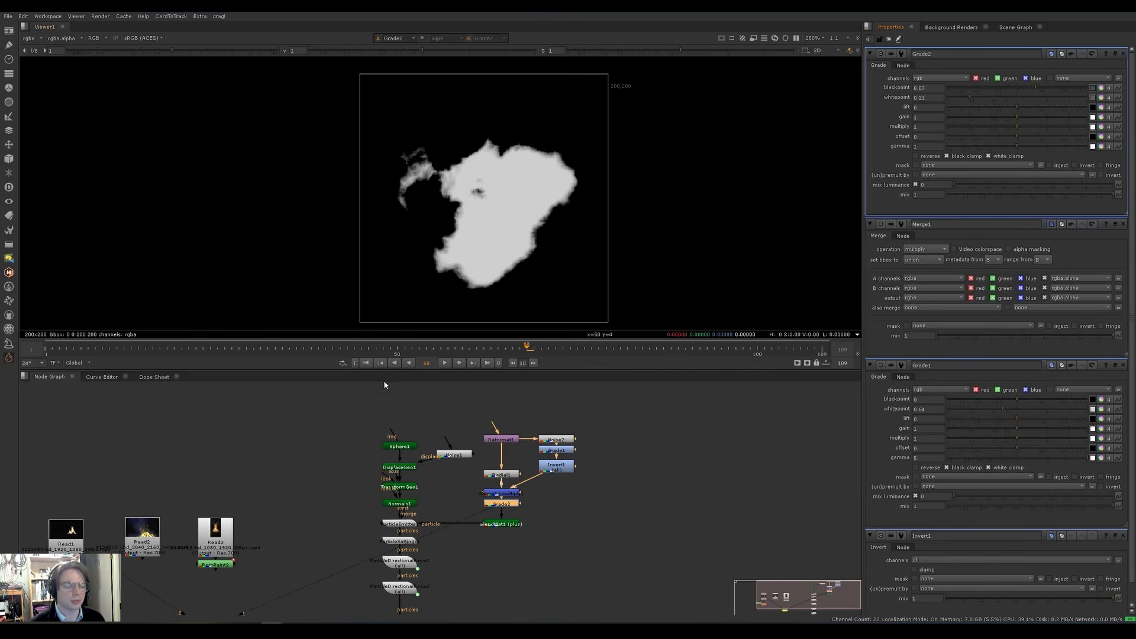
Step: View Noise2 and set its octaves to 5 and lacunarity to 1.6
middle_click_drag(229, 522, 412, 478)
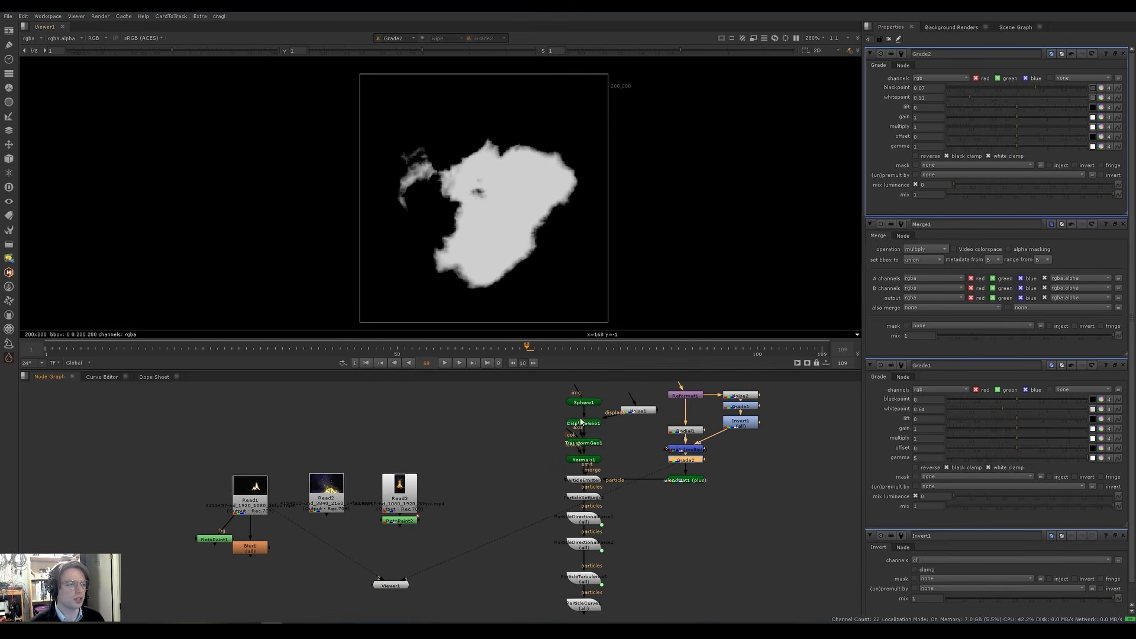
middle_click_drag(581, 422, 536, 440)
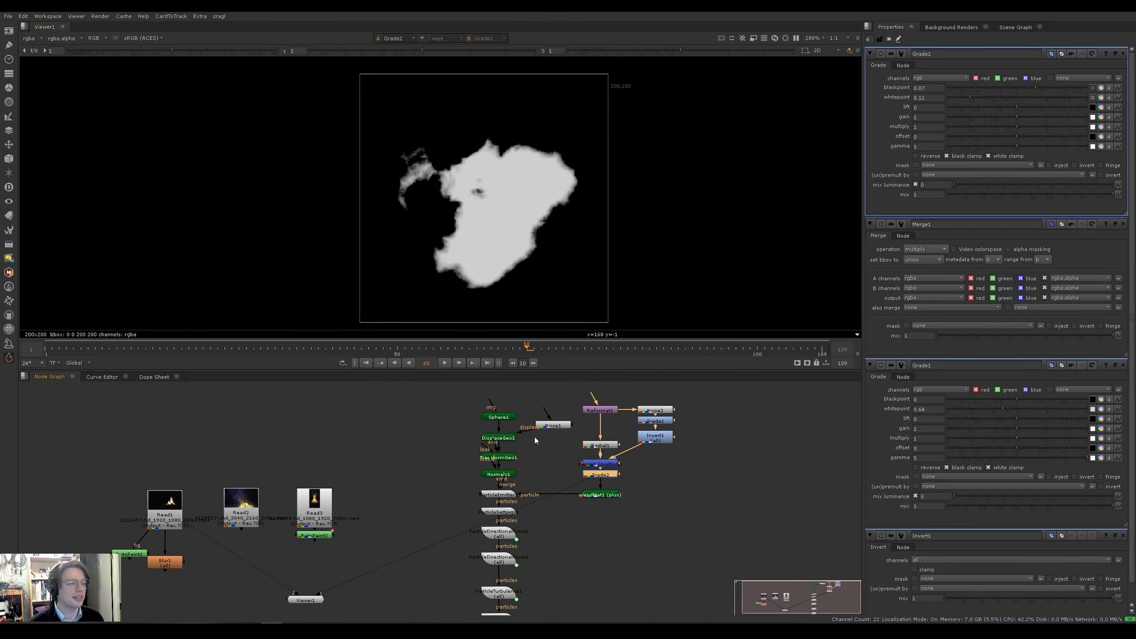
double_click(661, 411)
key("1")
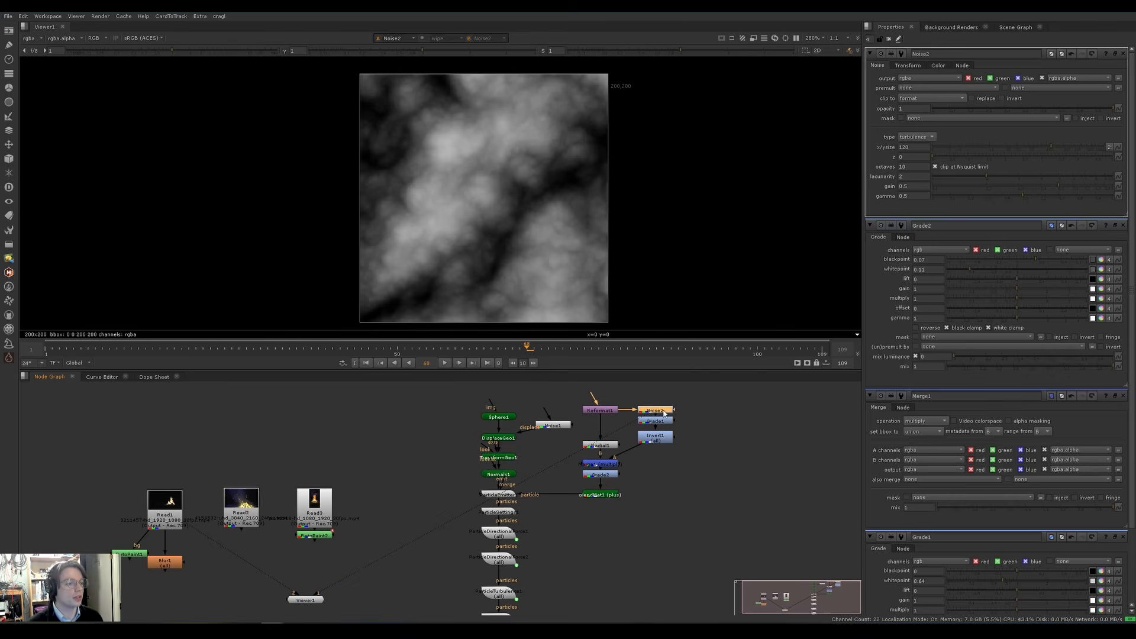
double_click(921, 168)
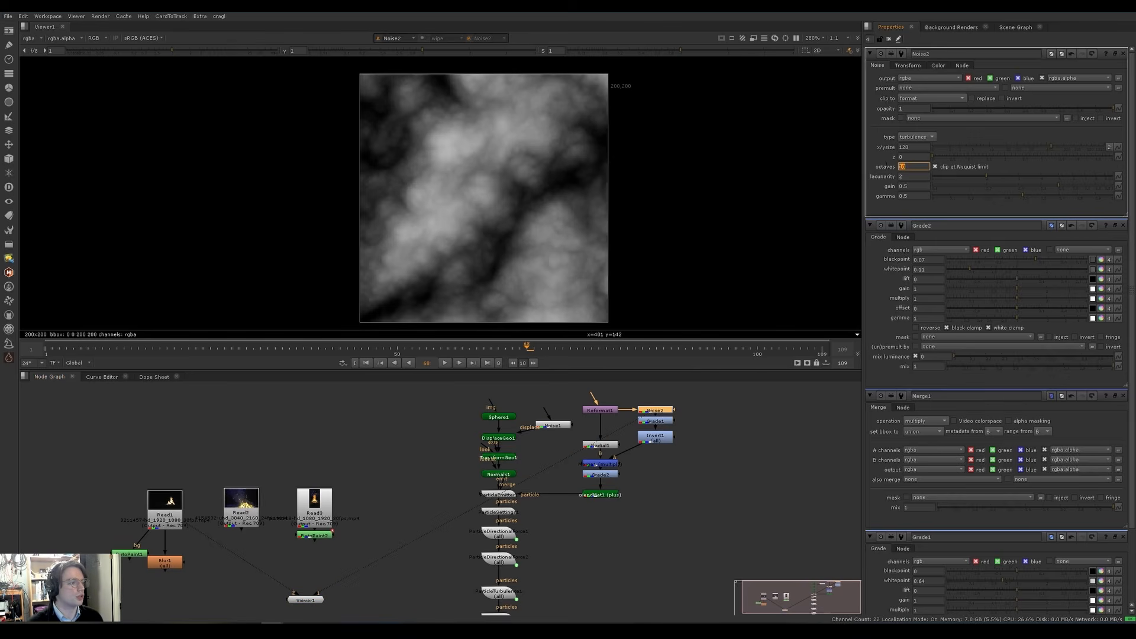
type("5")
key("Return")
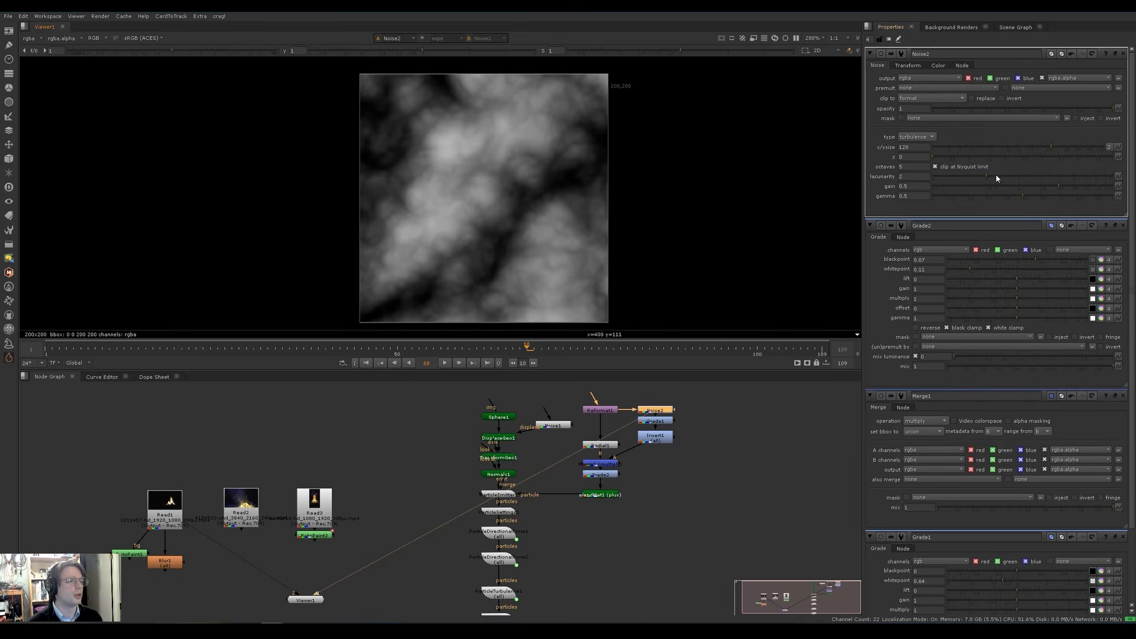
left_click_drag(984, 180, 968, 178)
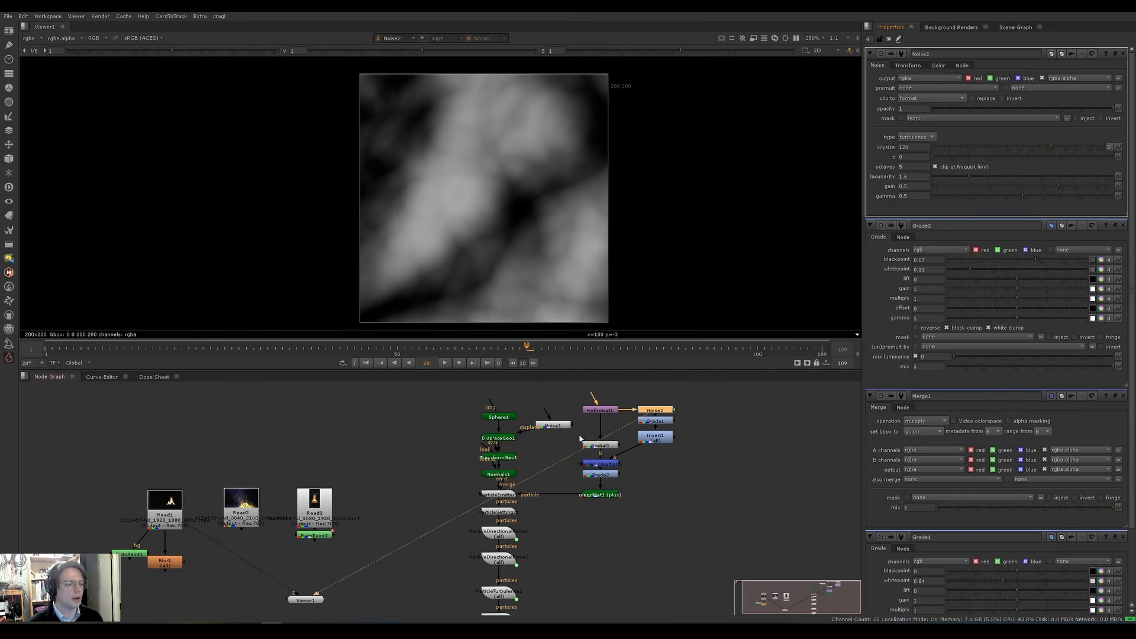
Step: View the Grade2 output and adjust Noise2's gain to 0.6 and gamma to 0.52
left_click(599, 475)
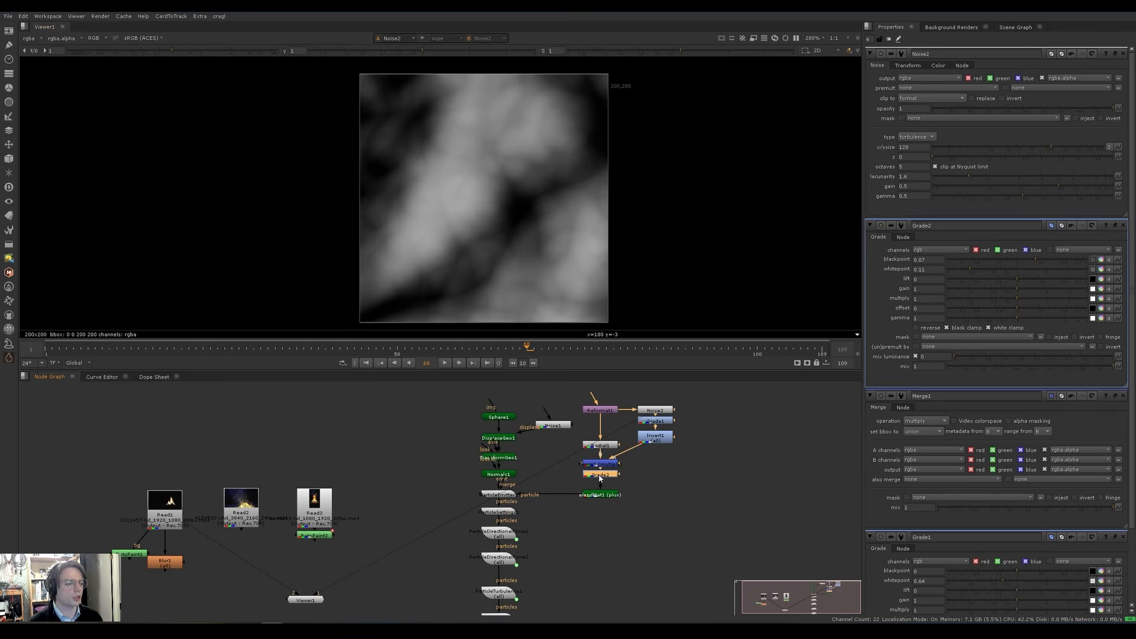
key("1")
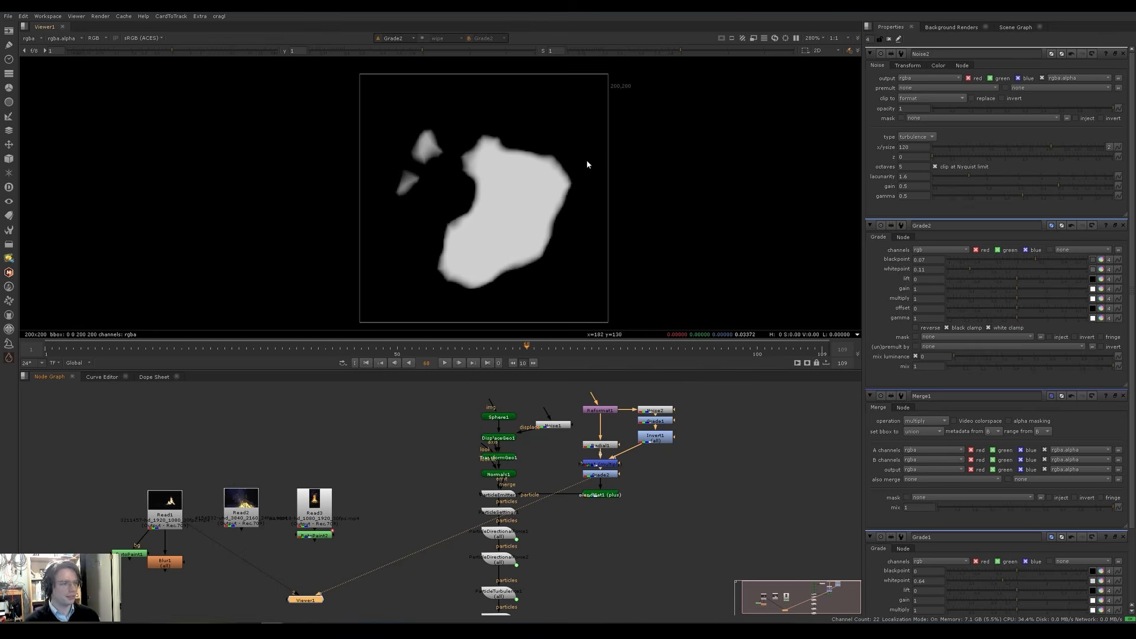
left_click_drag(1060, 189, 1026, 190)
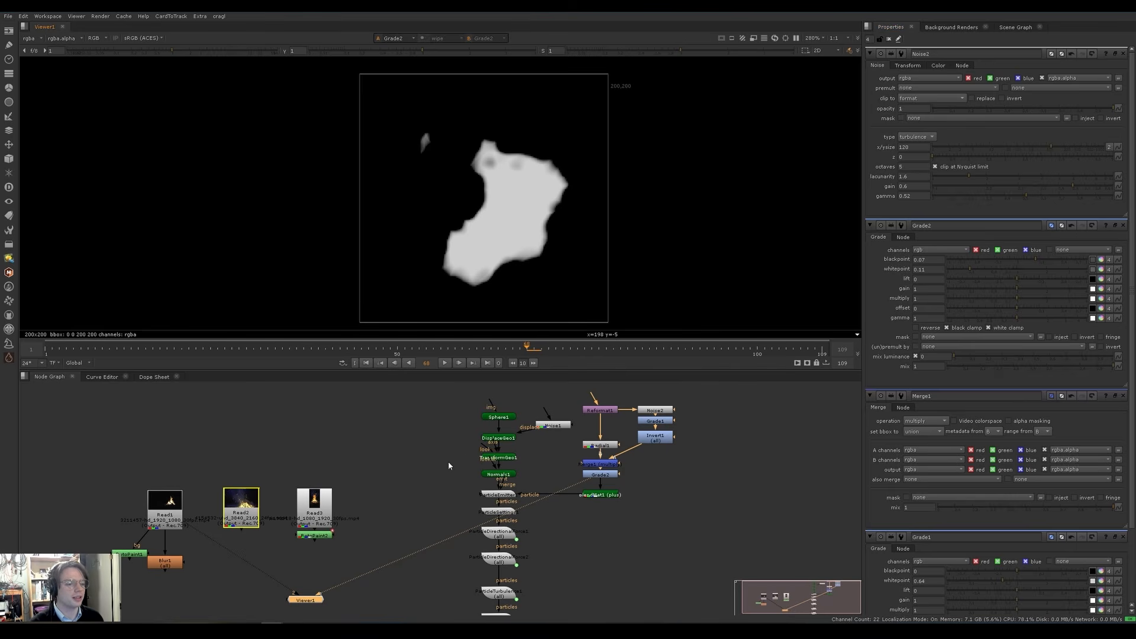
Step: View the Read3 campfire footage up close and examine the detached flame pieces above the fire
left_click(321, 498)
key("1")
scroll(488, 156, "up", 5)
middle_click_drag(490, 159, 465, 259)
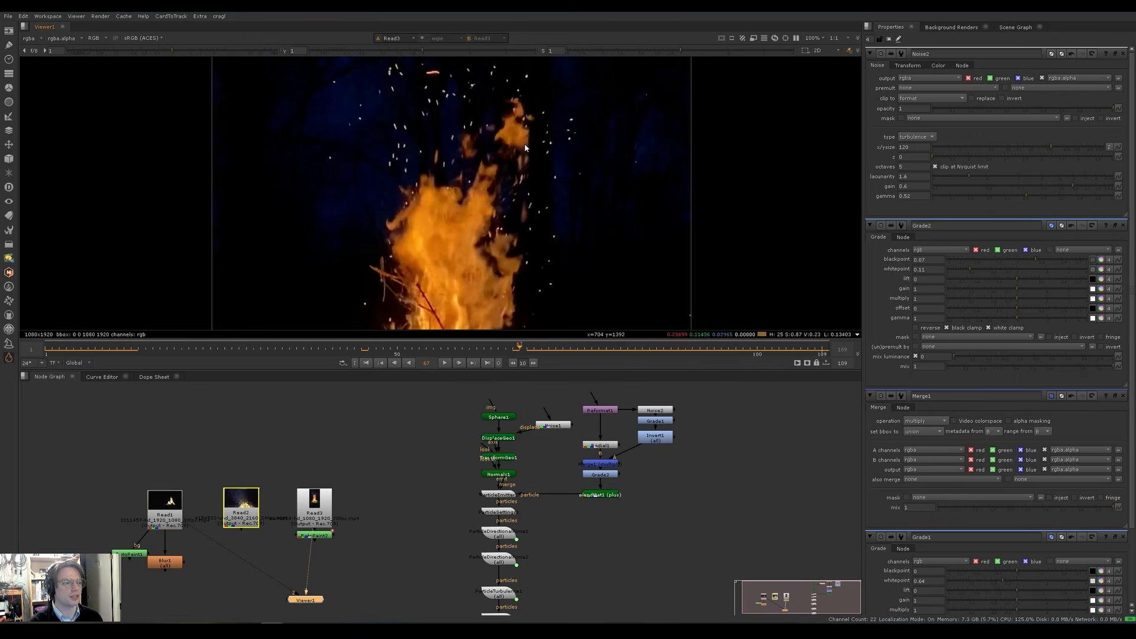
key("Tab")
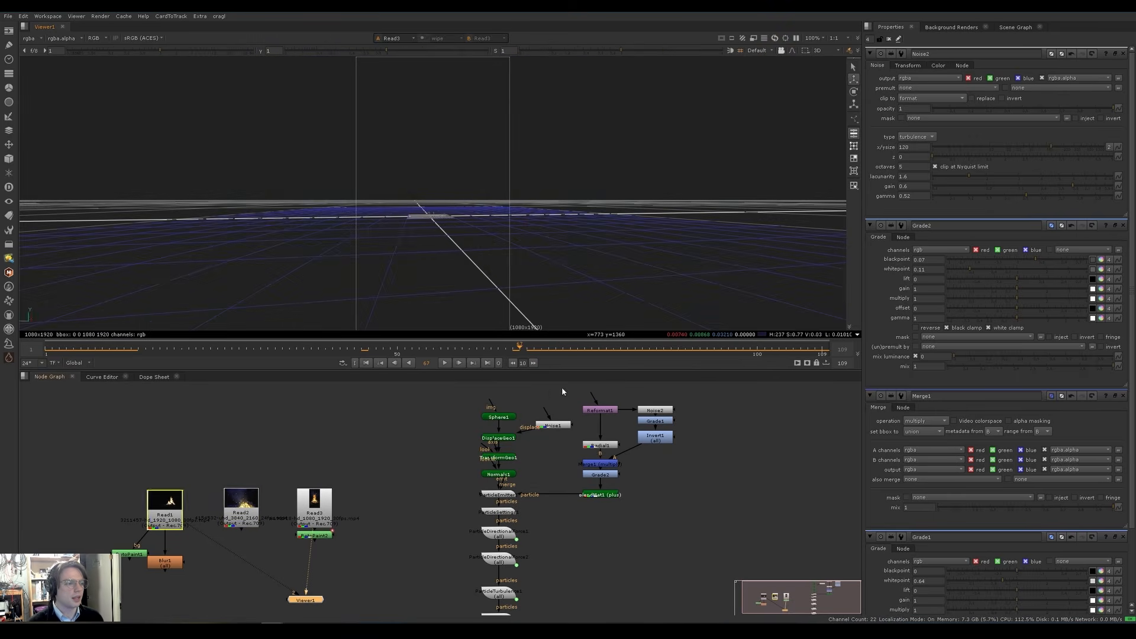
Step: View the Noise2 output, animate its z value with the expression frame/10, and play back the evolving noise
left_click(600, 473)
key("1")
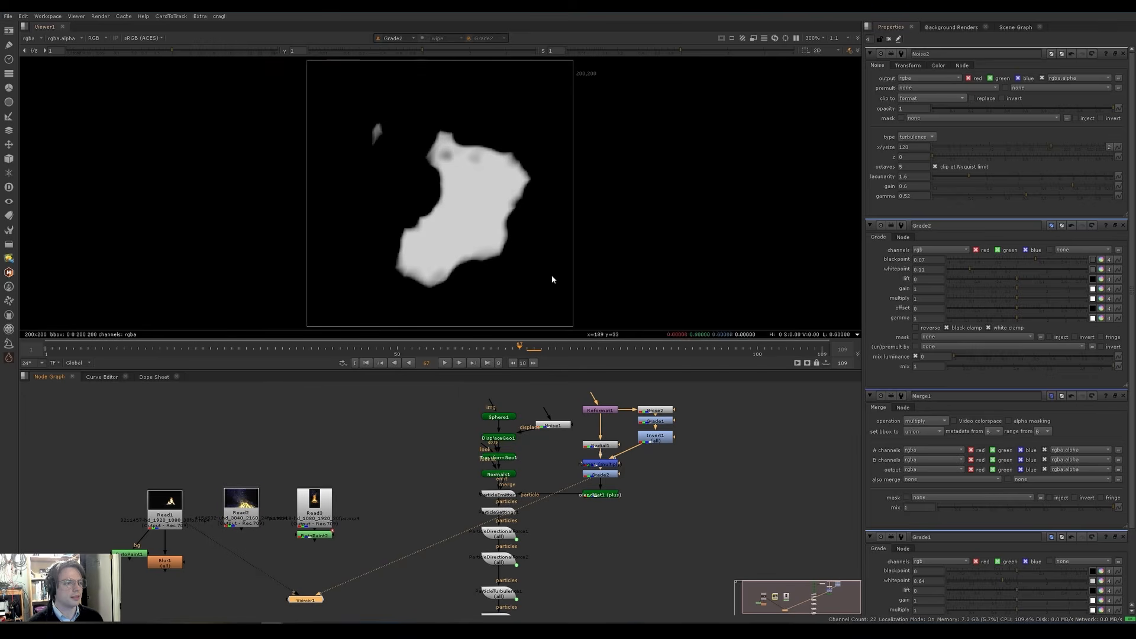
left_click(914, 157)
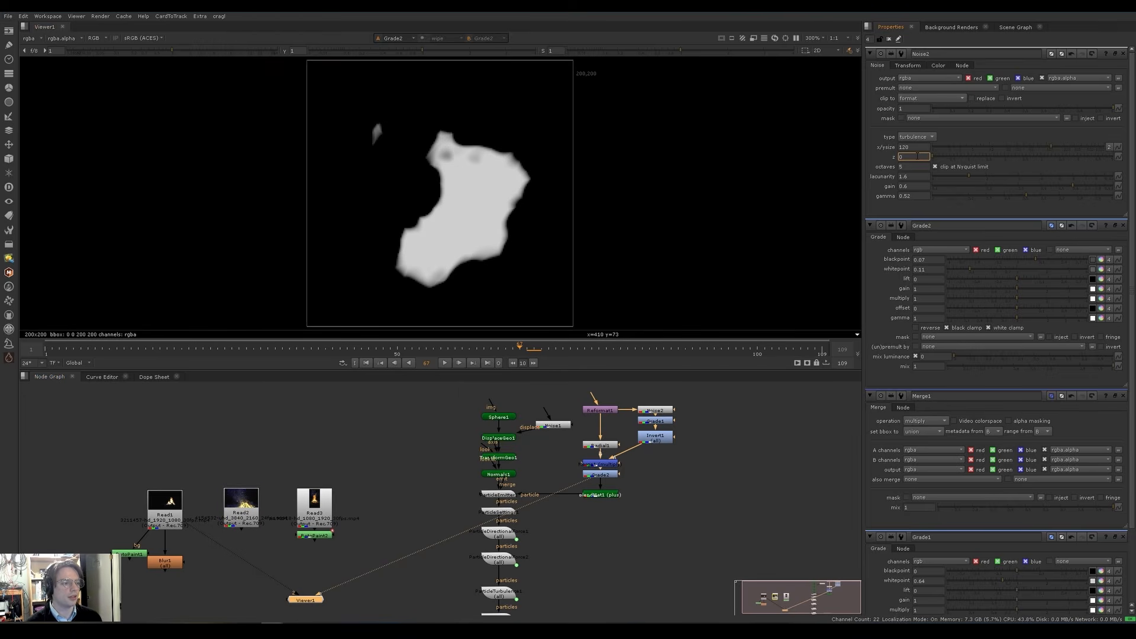
left_click(649, 409)
key("1")
mouse_move(935, 161)
left_mouse_down()
mouse_move(1002, 160)
mouse_move(935, 157)
left_mouse_up()
left_click(913, 155)
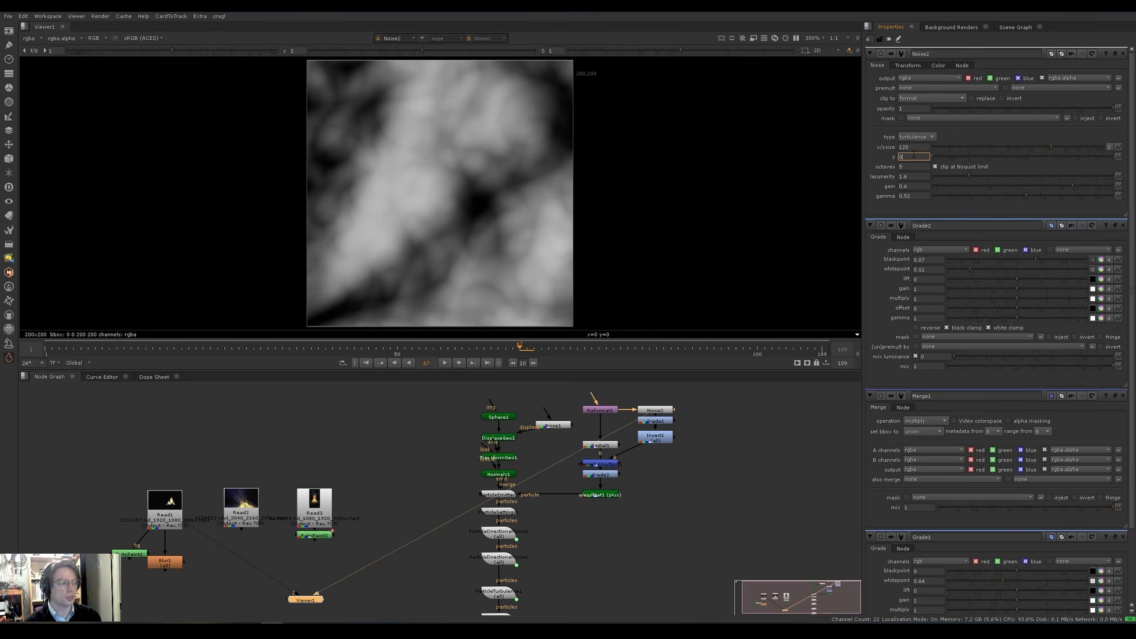
key("equal")
left_click_drag(913, 159, 734, 213)
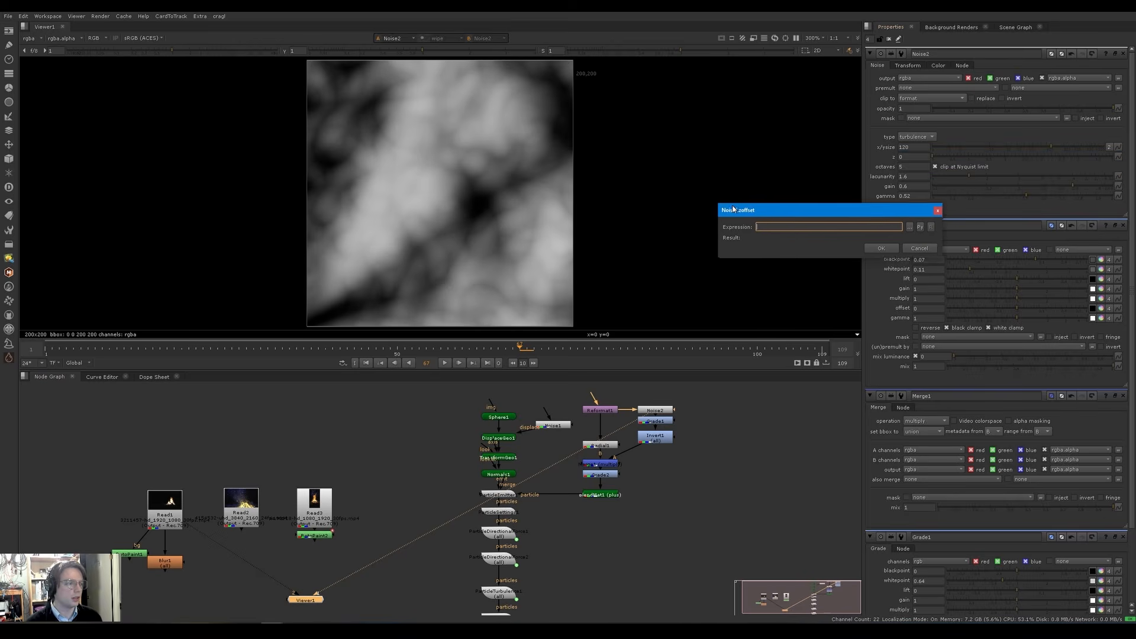
type("frame/10")
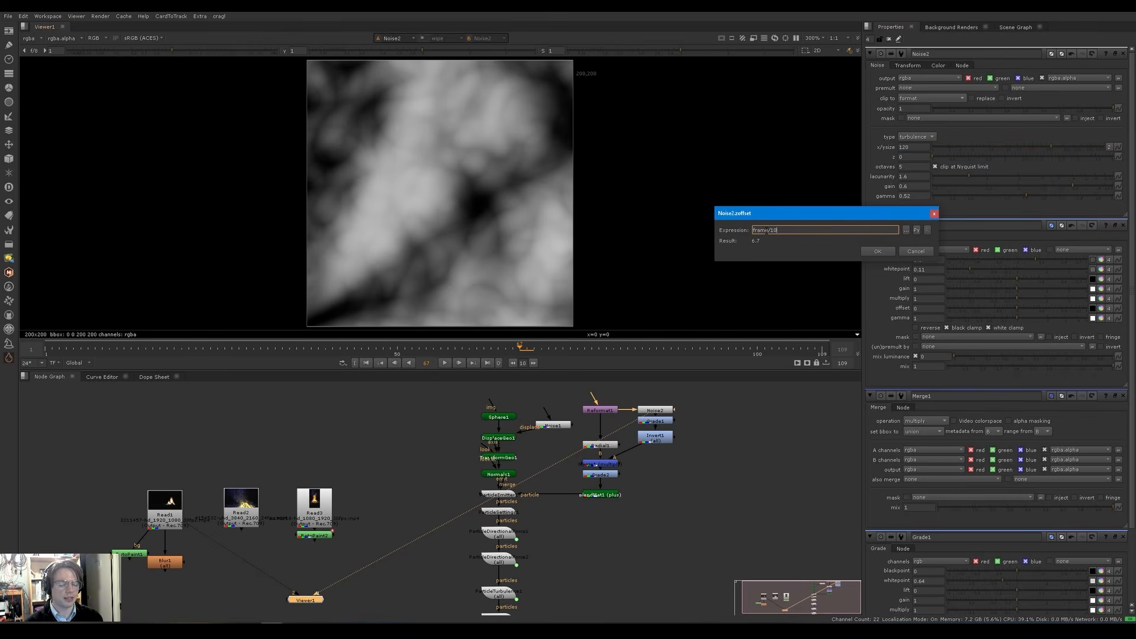
left_click(870, 251)
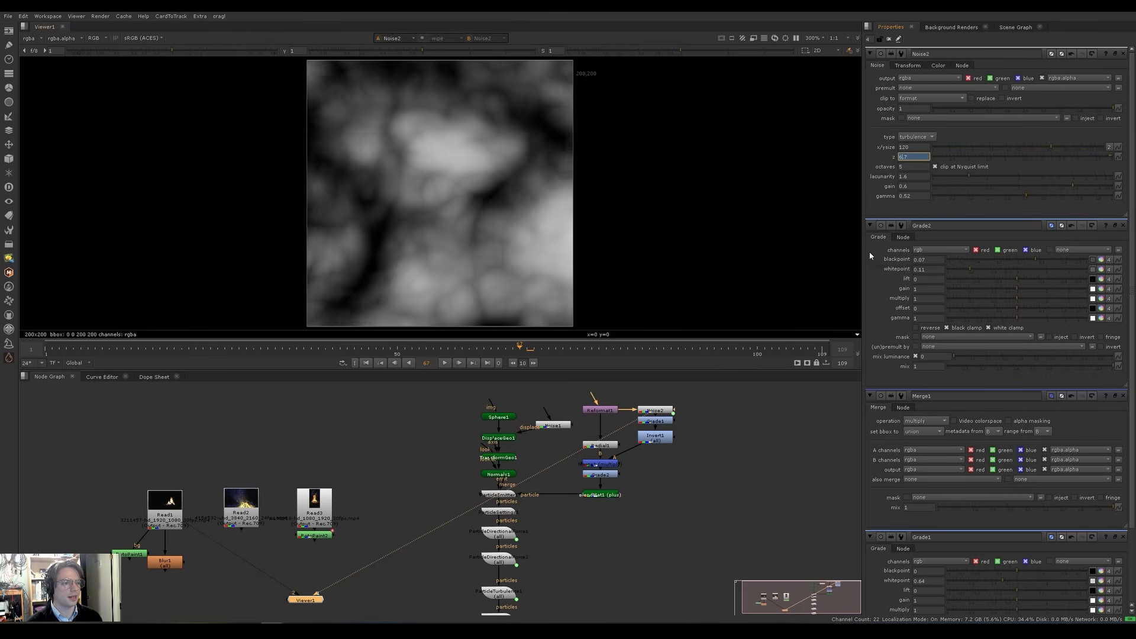
key("l")
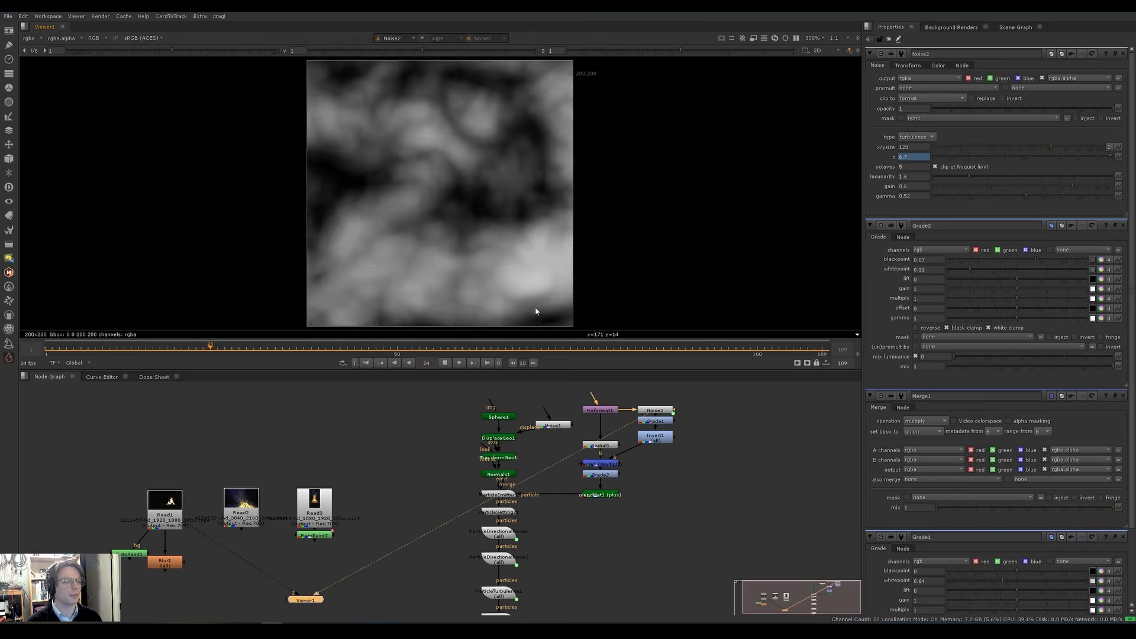
key("k")
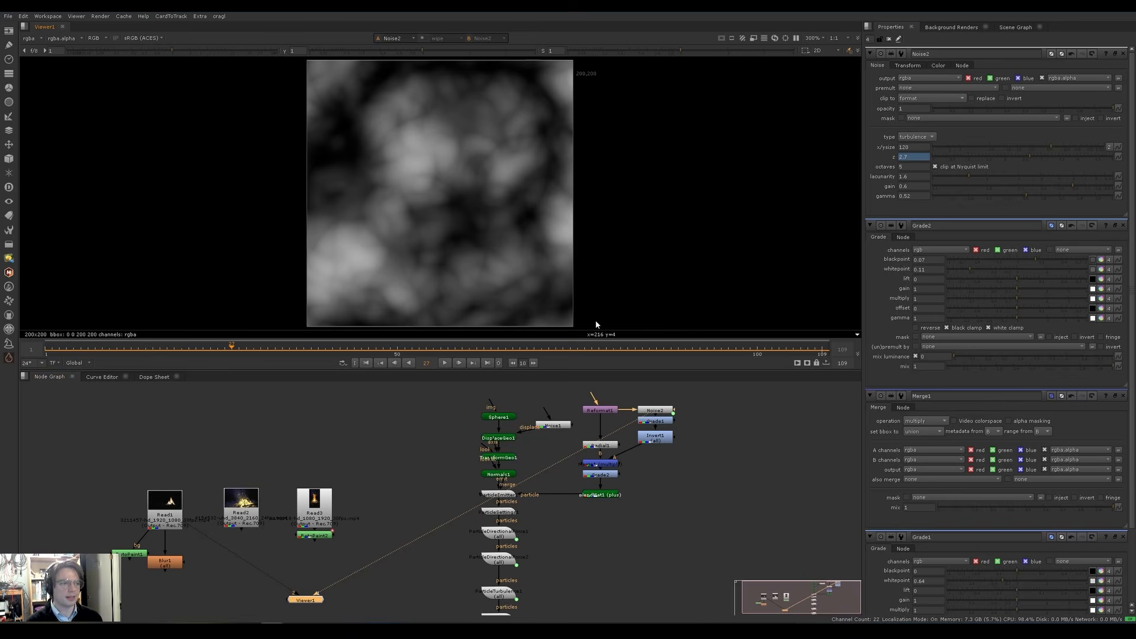
Step: Try the expression frame/40 on Noise2's z value and play back the noise
key("equal")
type("frame/10")
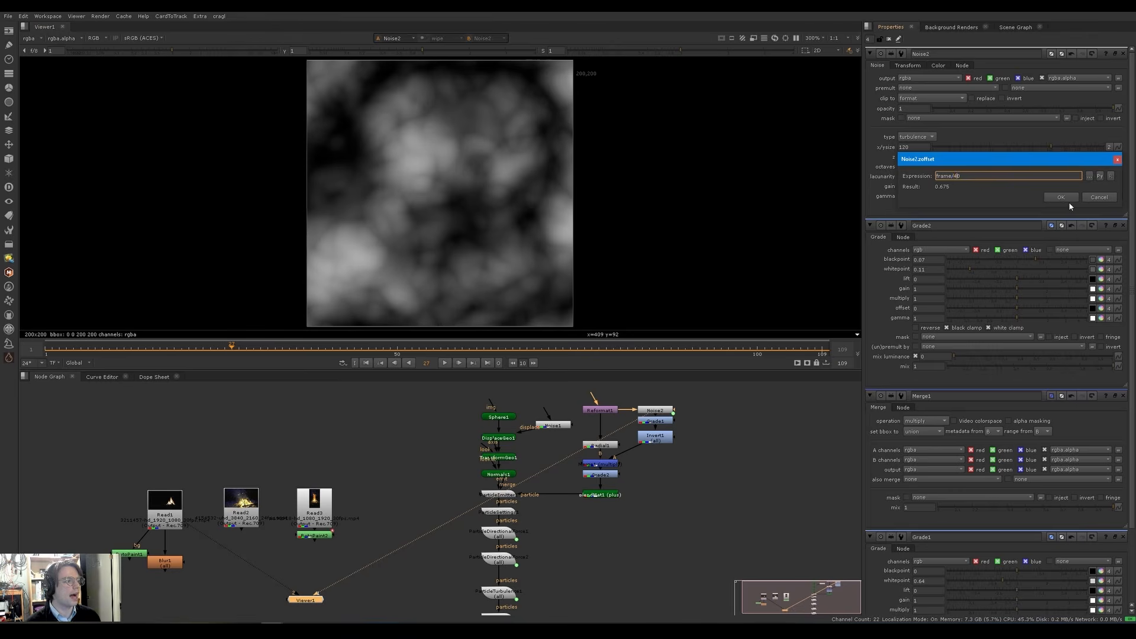
left_click(1068, 201)
key("l")
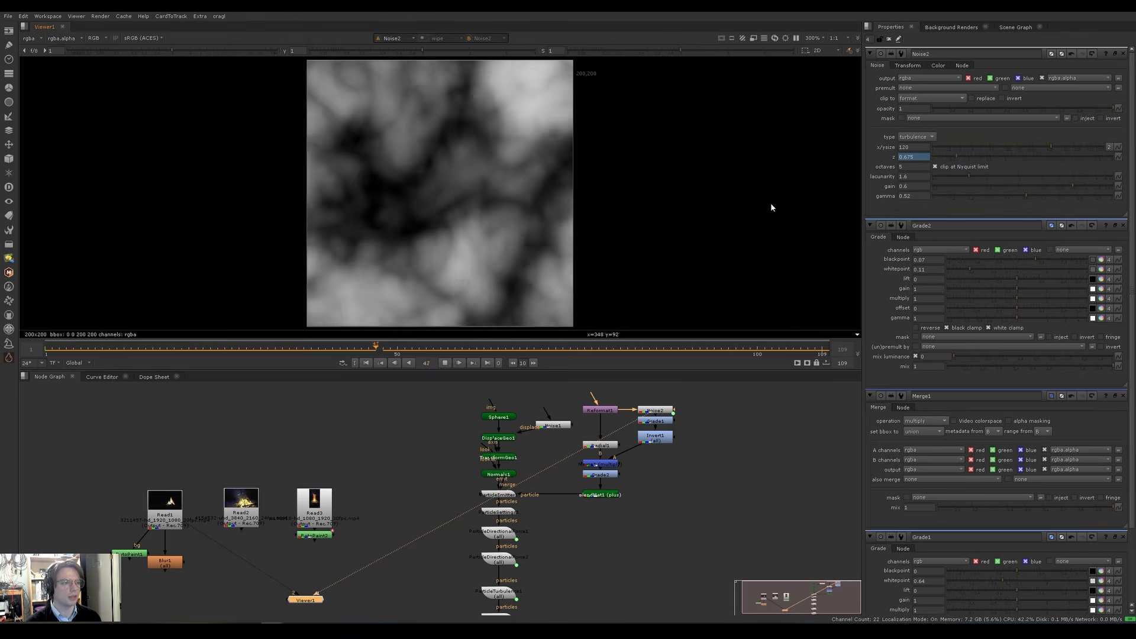
key("k")
Step: Set Noise2's z expression to frame/10 and play back the animated sprite at the Grade2 output
key("equal")
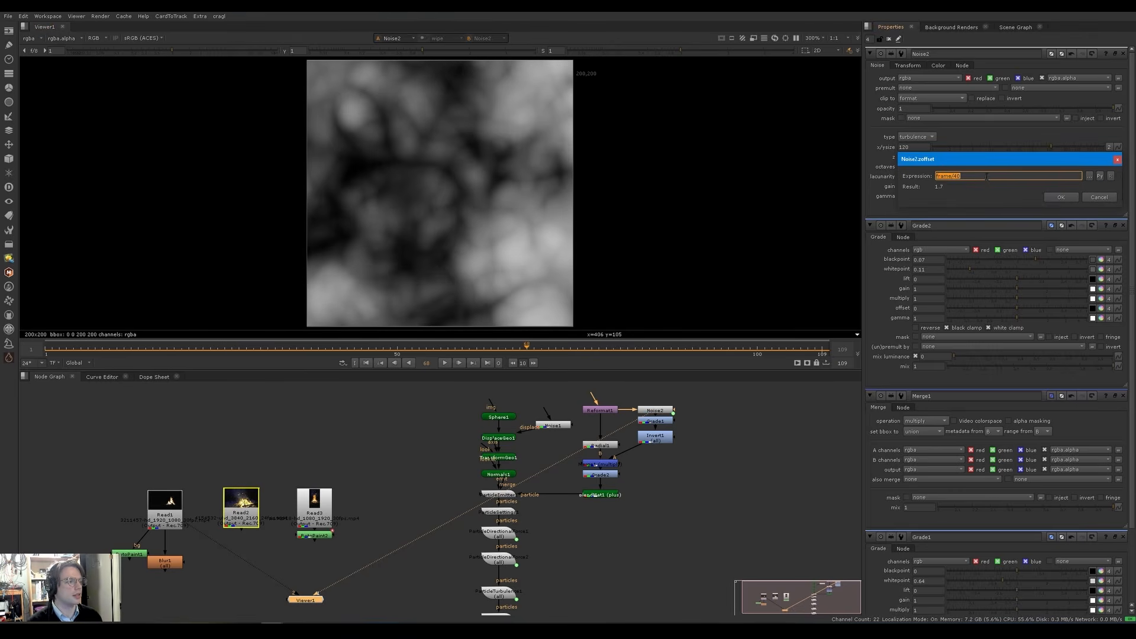
type("frame/10")
key("Return")
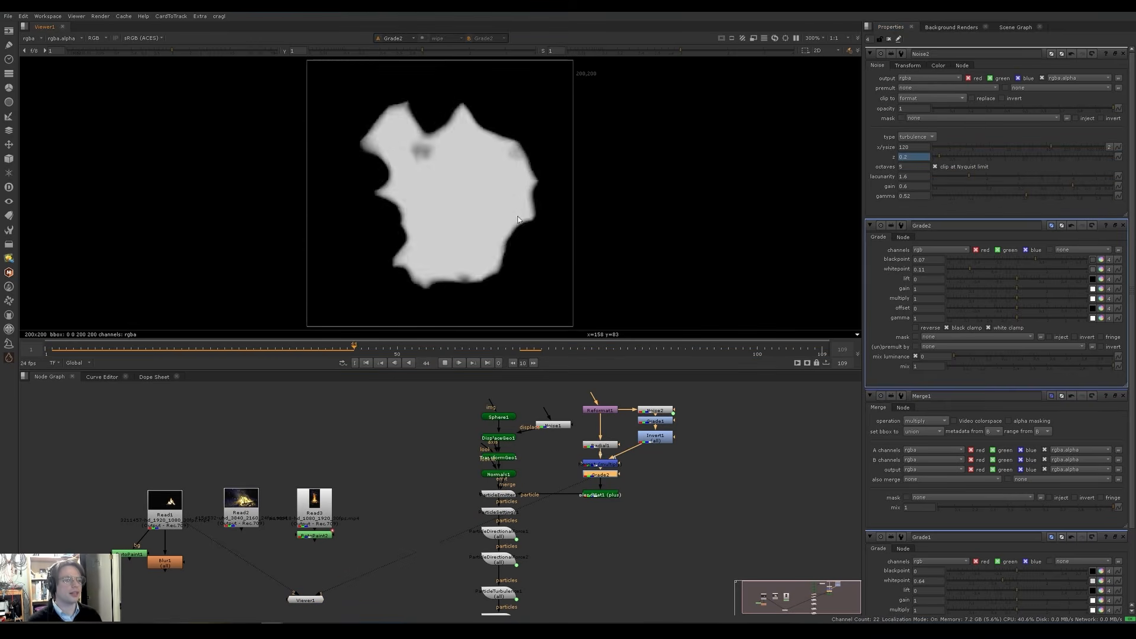
scroll(518, 213, "down", 1)
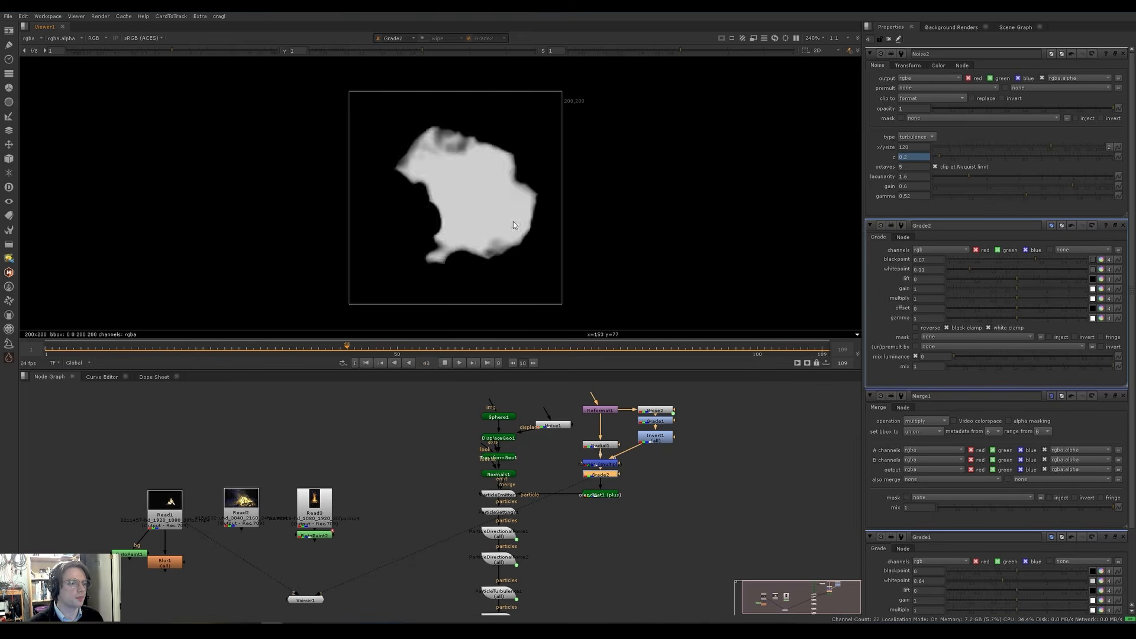
key("k")
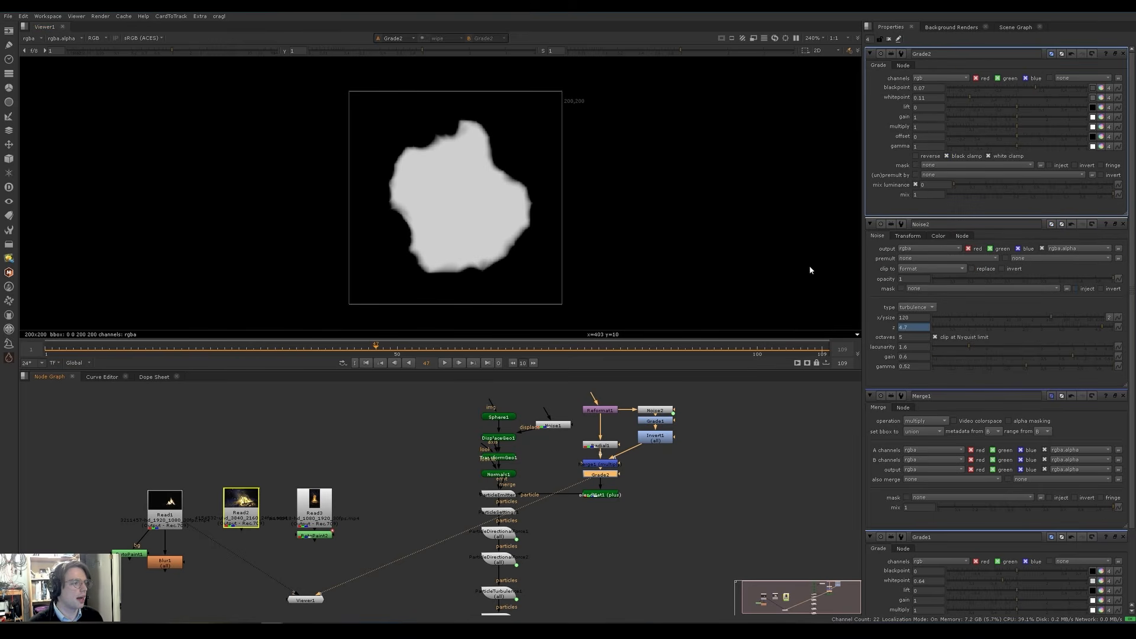
Step: Set Grade2's blackpoint to 0.125 and whitepoint to 0.17, checking the sprite's shape in playback
left_click_drag(1035, 87, 1039, 87)
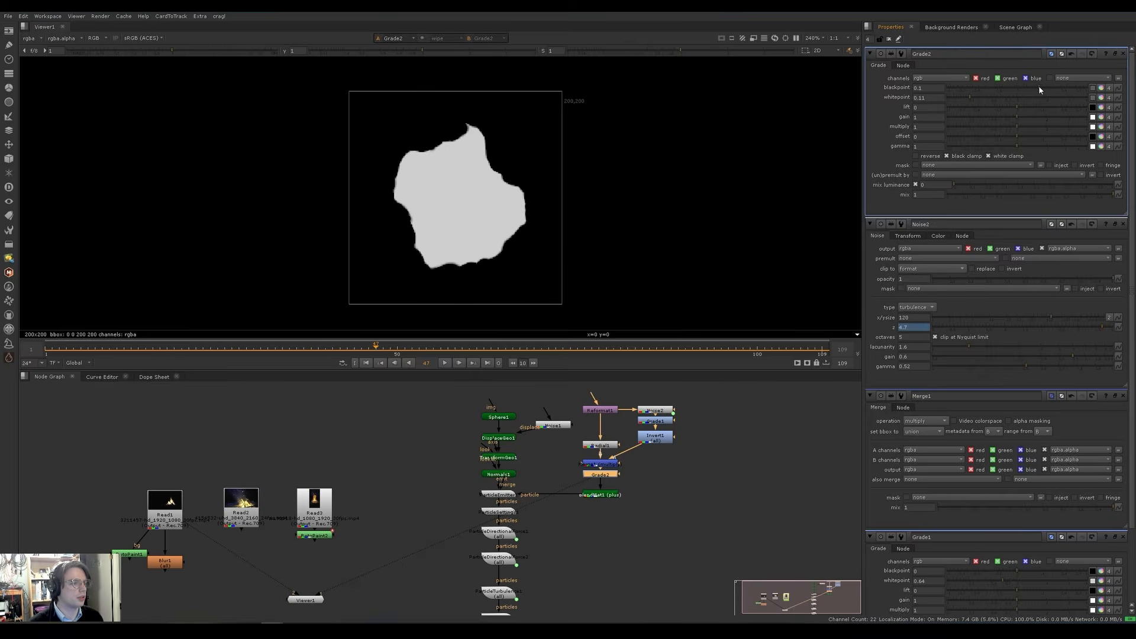
left_click_drag(969, 97, 1042, 89)
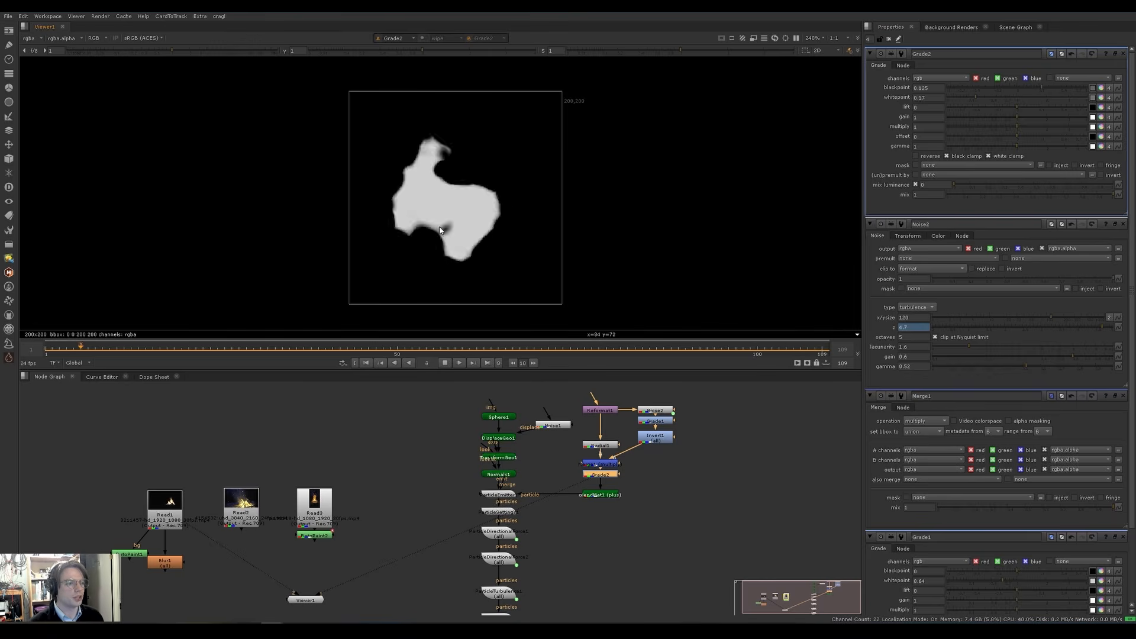
key("k")
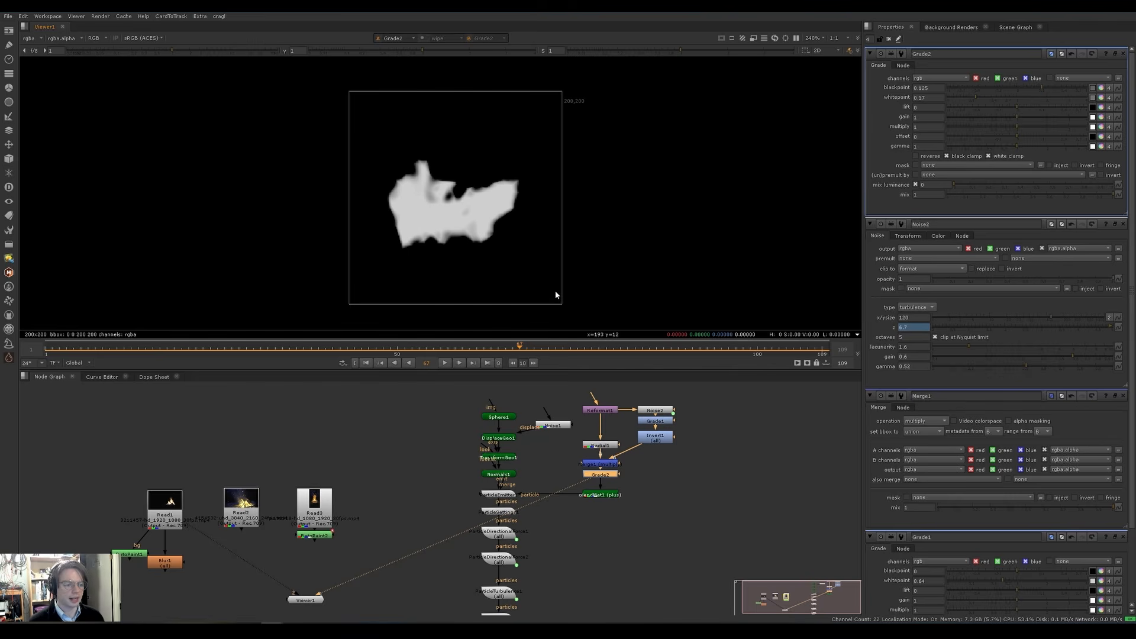
Step: View the ParticleCurve1 output in 3D and examine the particle fire with the new sprite during playback
middle_click_drag(594, 517, 592, 511)
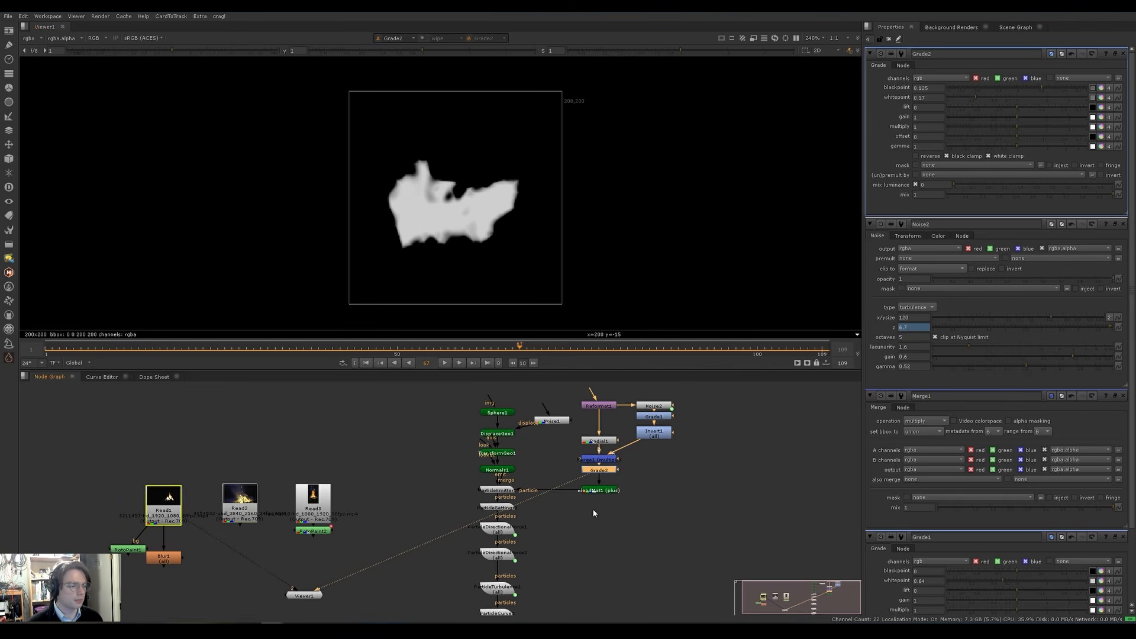
left_click_drag(659, 500, 576, 387)
left_click(624, 480)
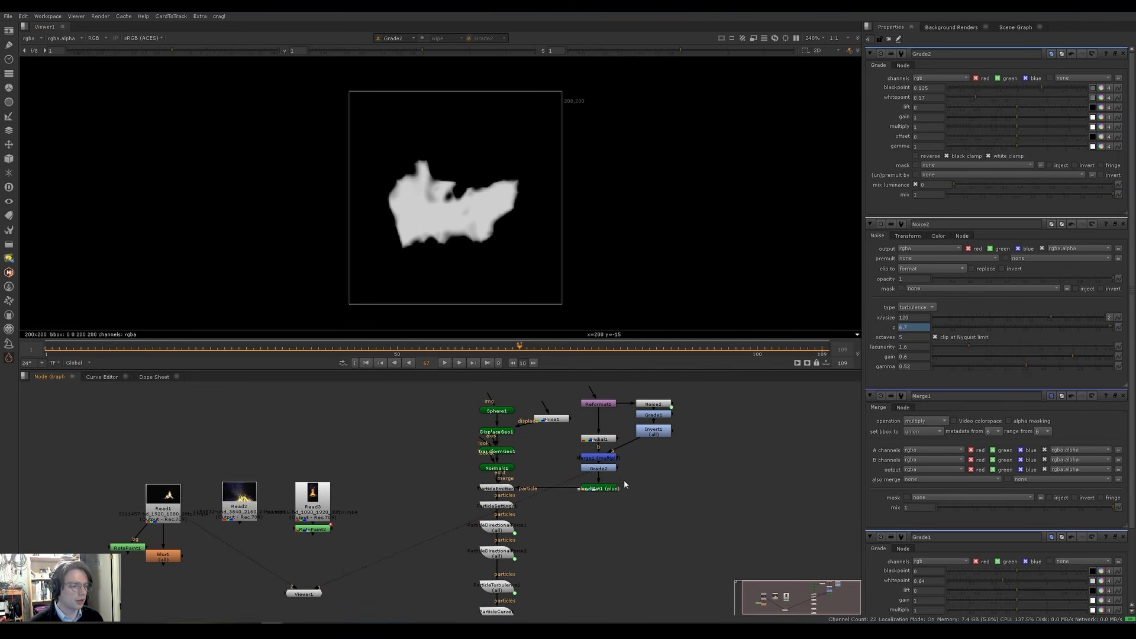
middle_click_drag(562, 490, 562, 485)
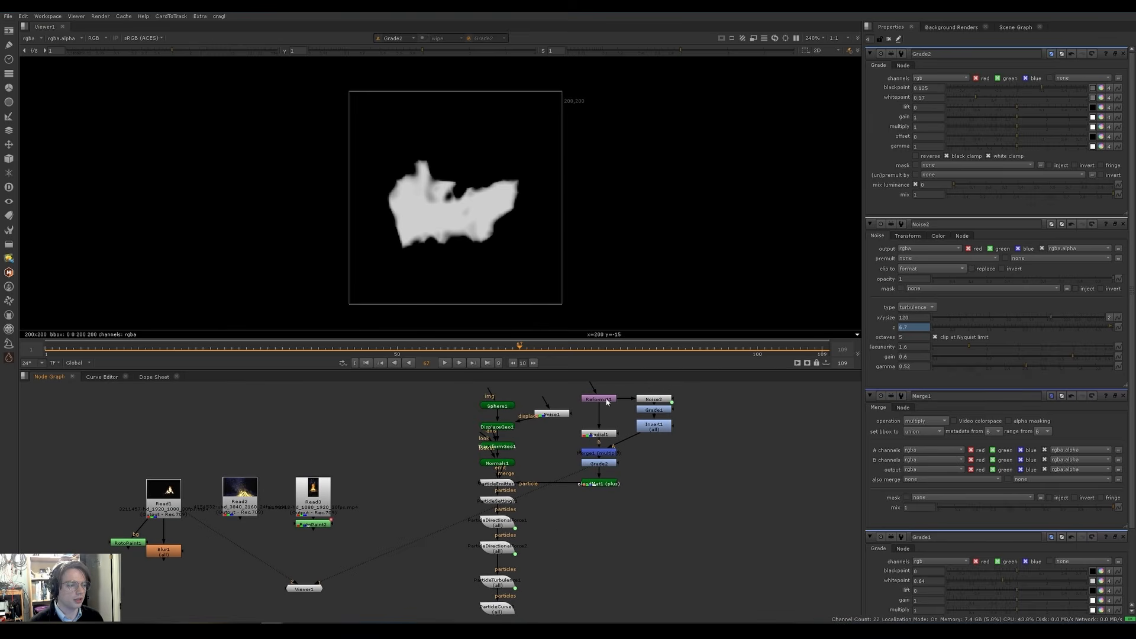
middle_click_drag(569, 569, 565, 558)
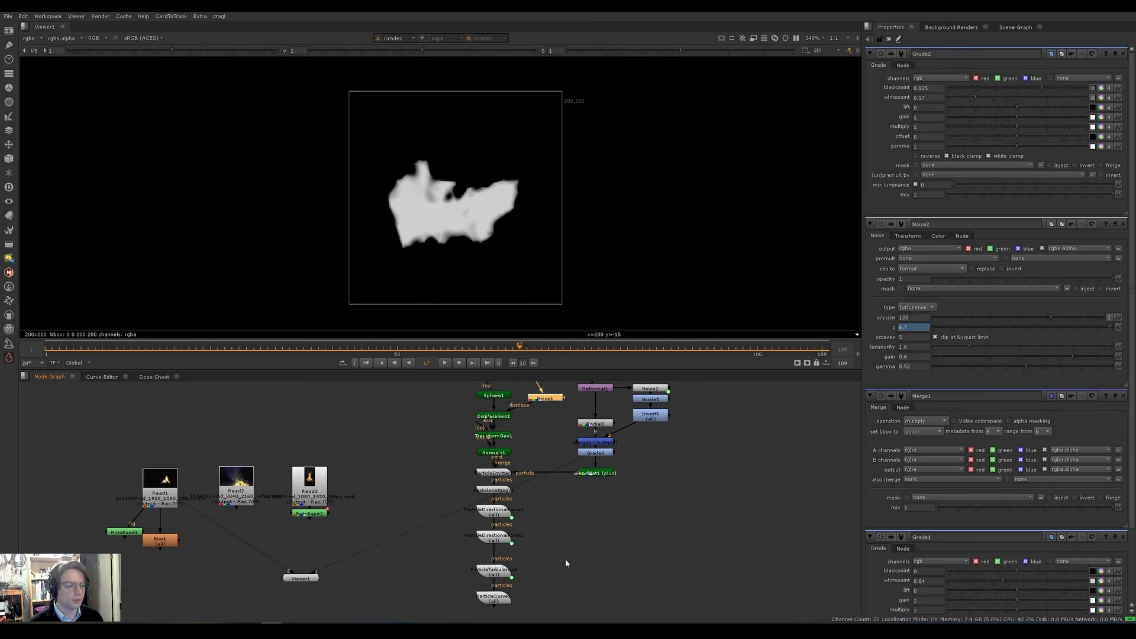
left_click(493, 603)
key("1")
key("l")
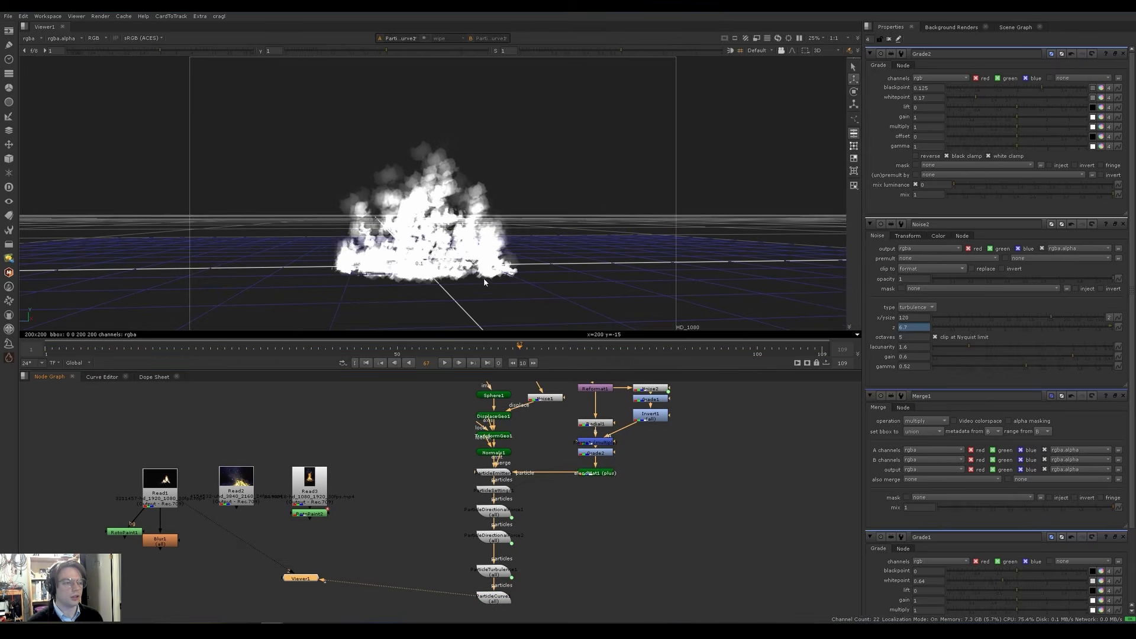
left_click_drag(489, 290, 501, 278, "ctrl")
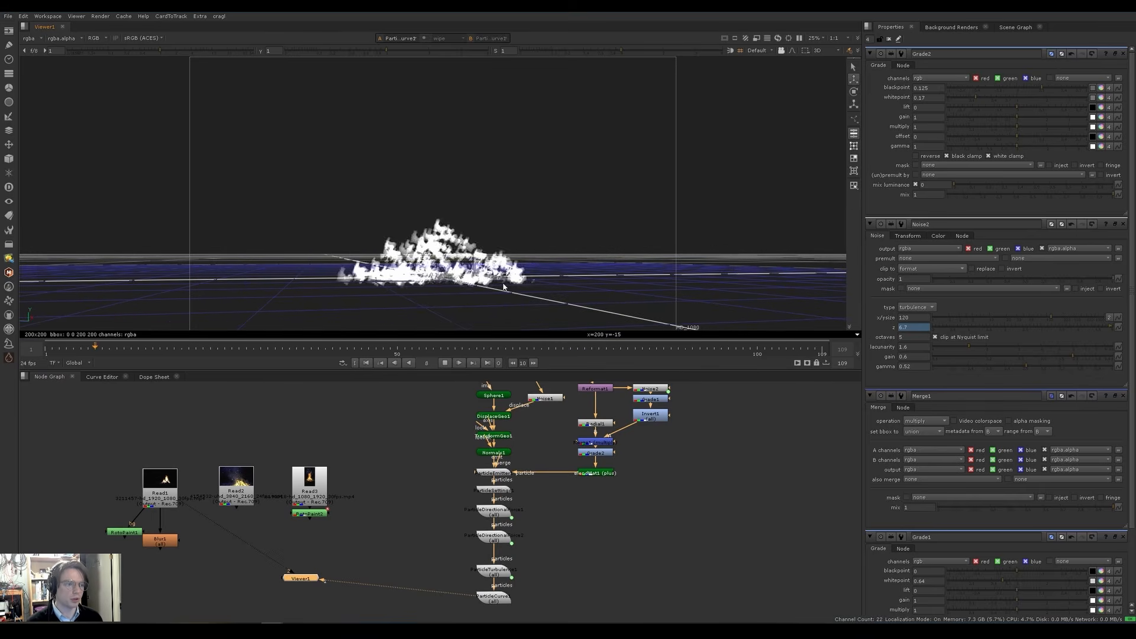
key("k")
left_click_drag(501, 288, 519, 260, "ctrl")
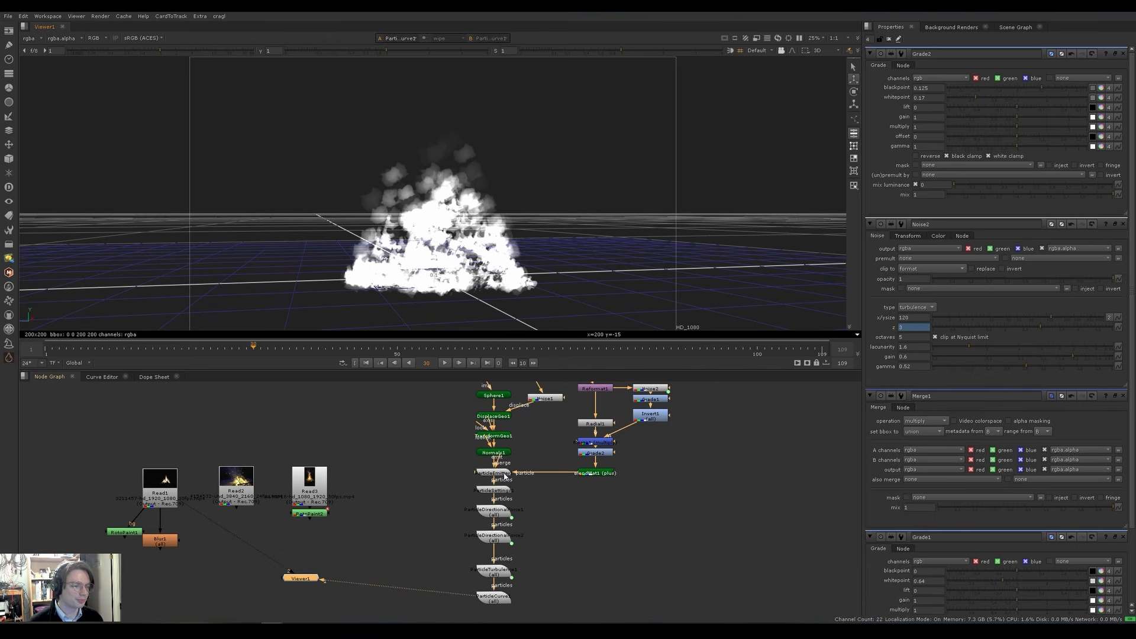
Step: Set ParticleEmitter1's particle input to start at a random frame and review the simulation in playback
left_click(531, 492)
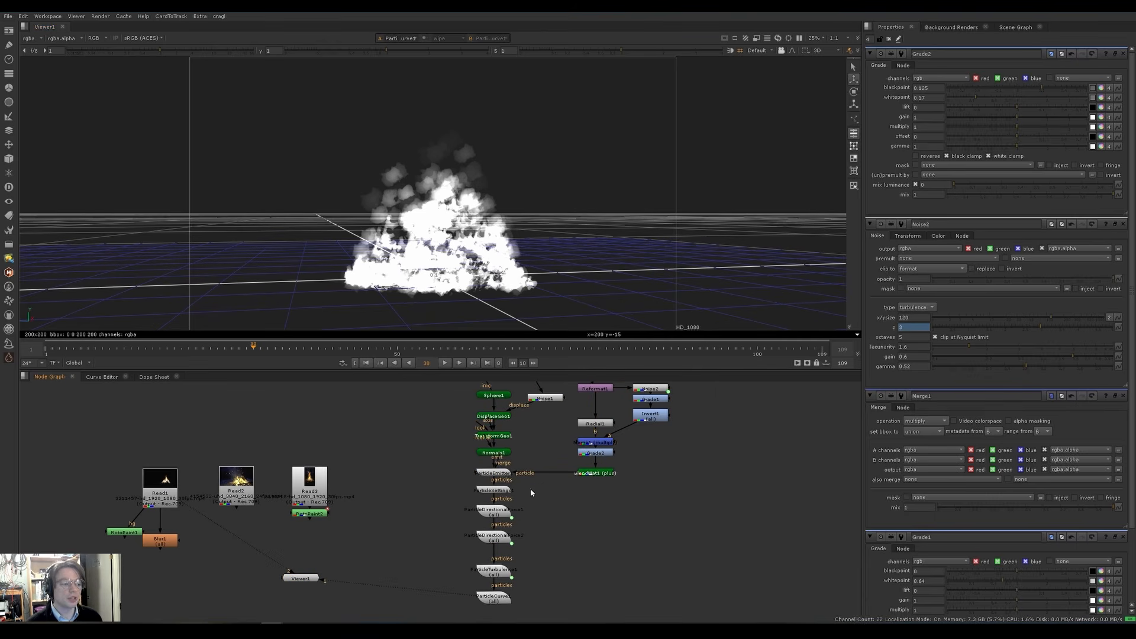
double_click(503, 474)
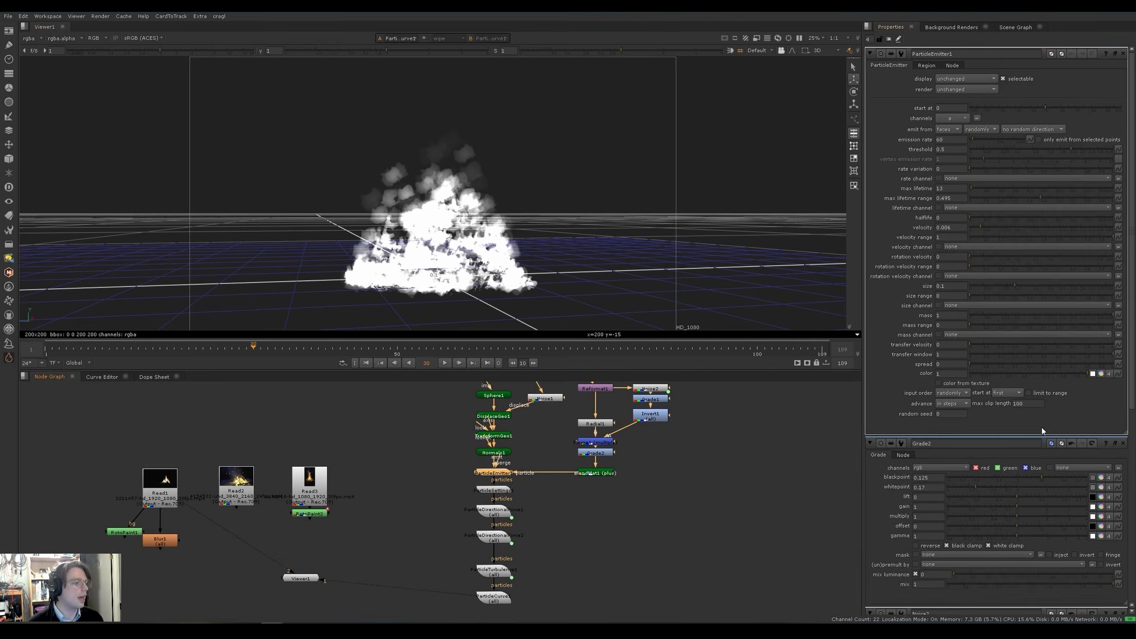
left_click(1005, 393)
left_click(1014, 421)
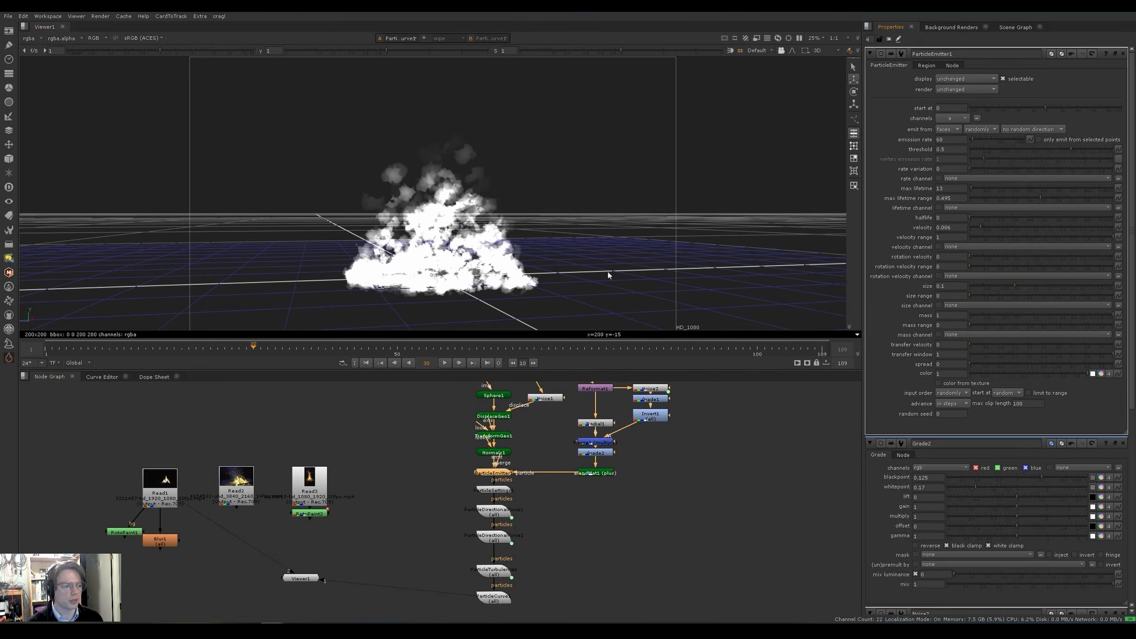
key("l")
left_click_drag(585, 216, 564, 204, "ctrl")
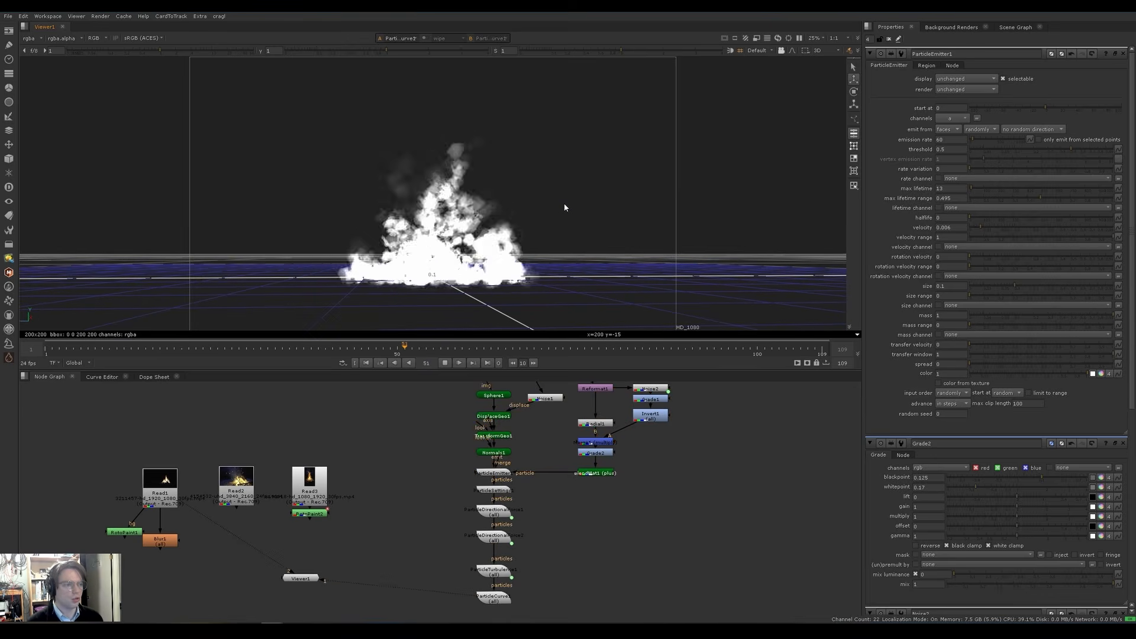
key("k")
left_click_drag(430, 349, 367, 349)
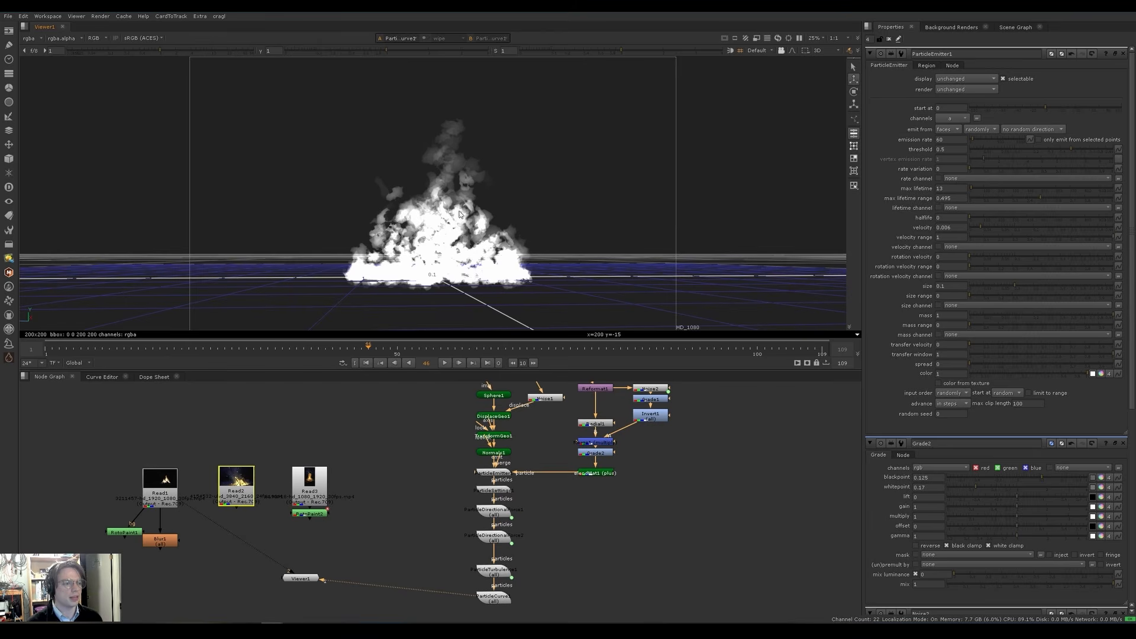
Step: Reshape ParticleCurve1's size curve to rise from about 0.2 to about 0.9 over particle life, and play back the fire
scroll(515, 559, "down", 3)
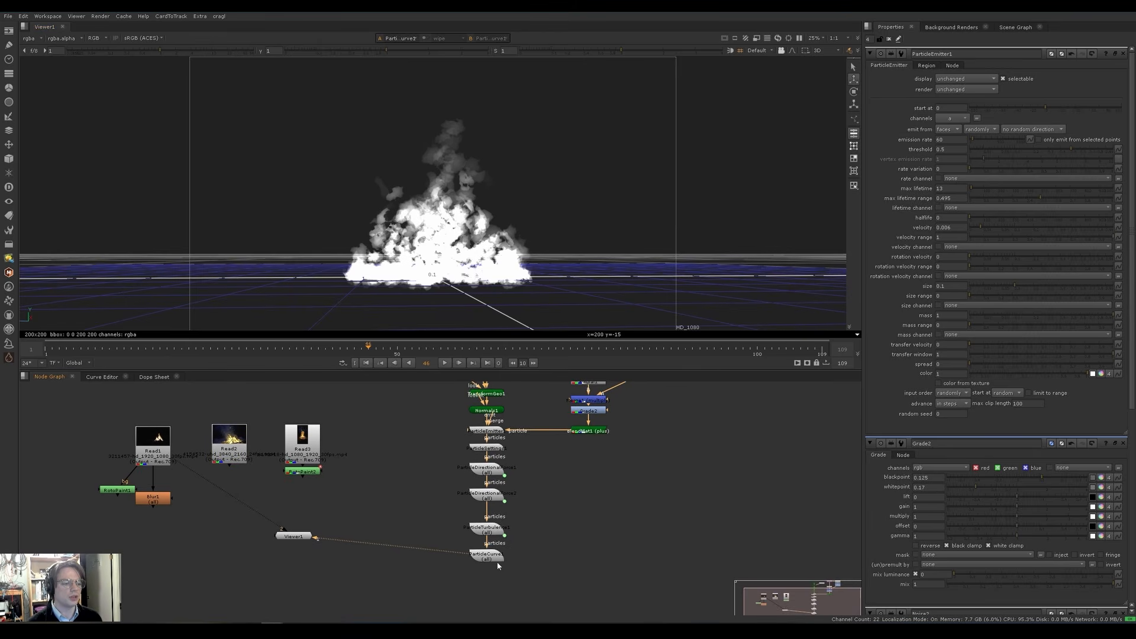
double_click(491, 557)
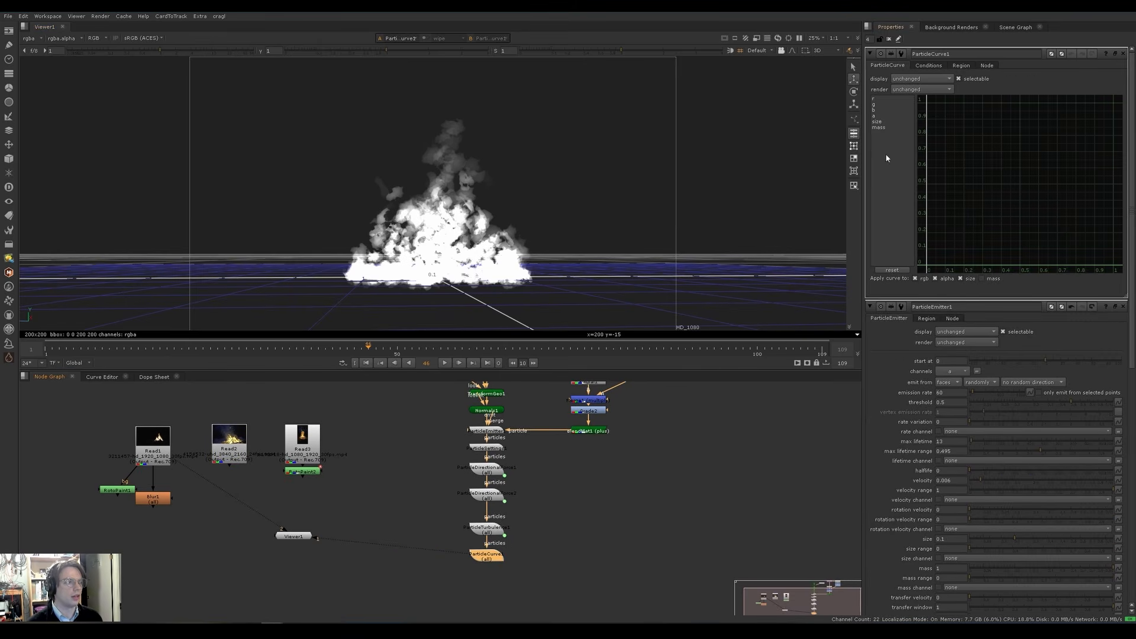
left_click(877, 121)
left_click_drag(924, 262, 1122, 136)
left_click_drag(1019, 202, 1018, 186)
left_click_drag(1018, 142, 1021, 122)
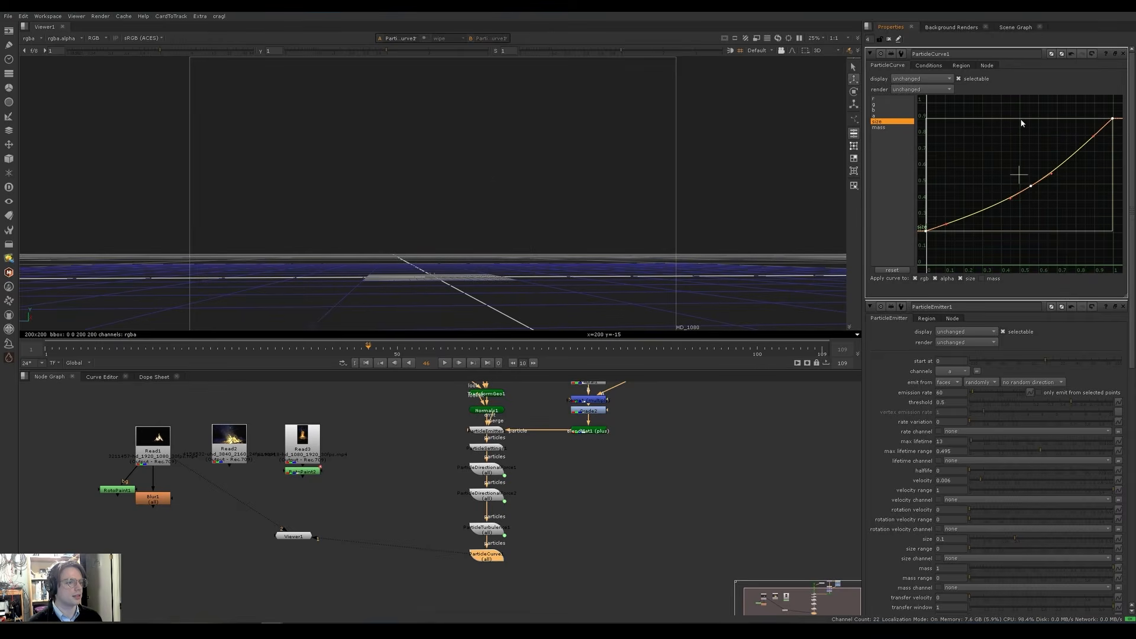
left_click(691, 228)
key("l")
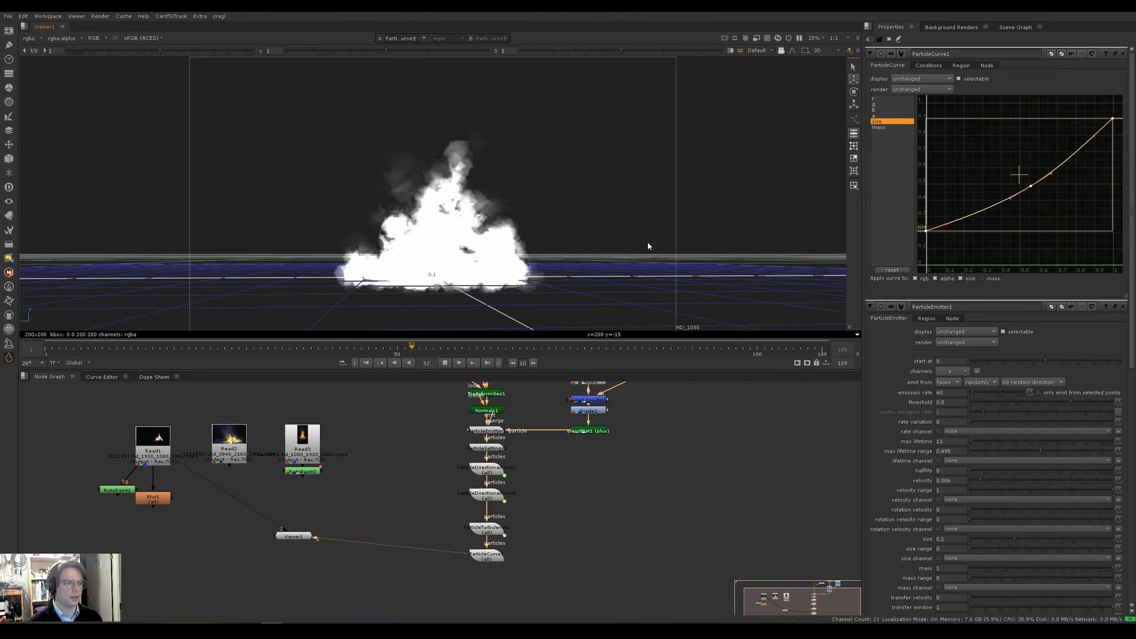
left_click_drag(613, 254, 611, 263, "ctrl")
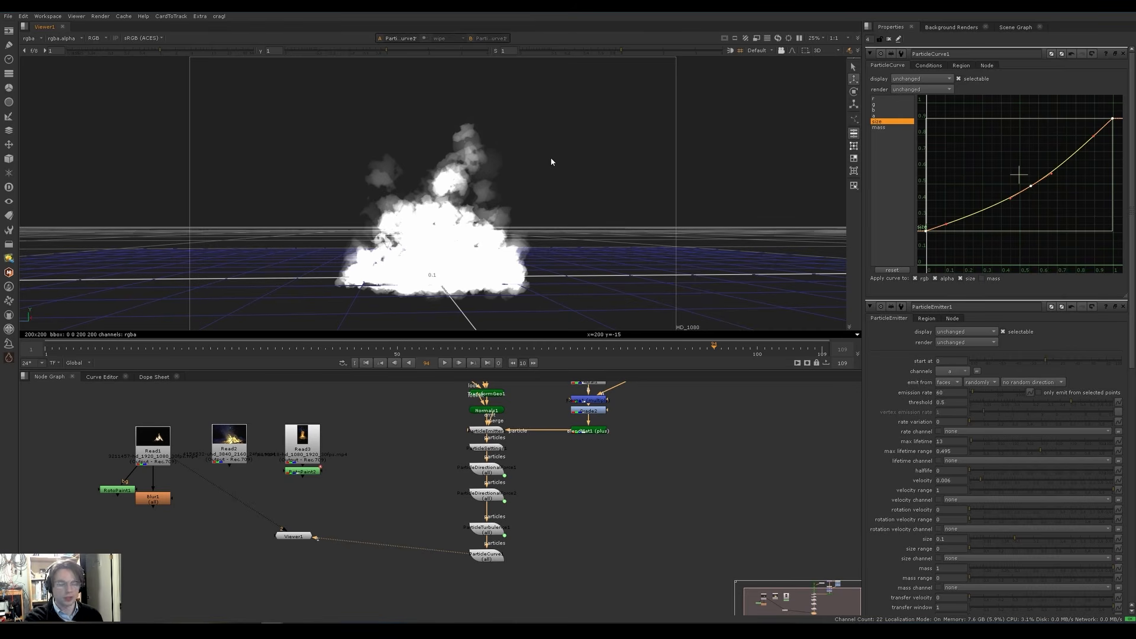
Step: Move ParticleTurbulence closer to the nodes above it and add a 3D Classic ScanlineRender below ParticleCurve1
left_click_drag(490, 535, 491, 526)
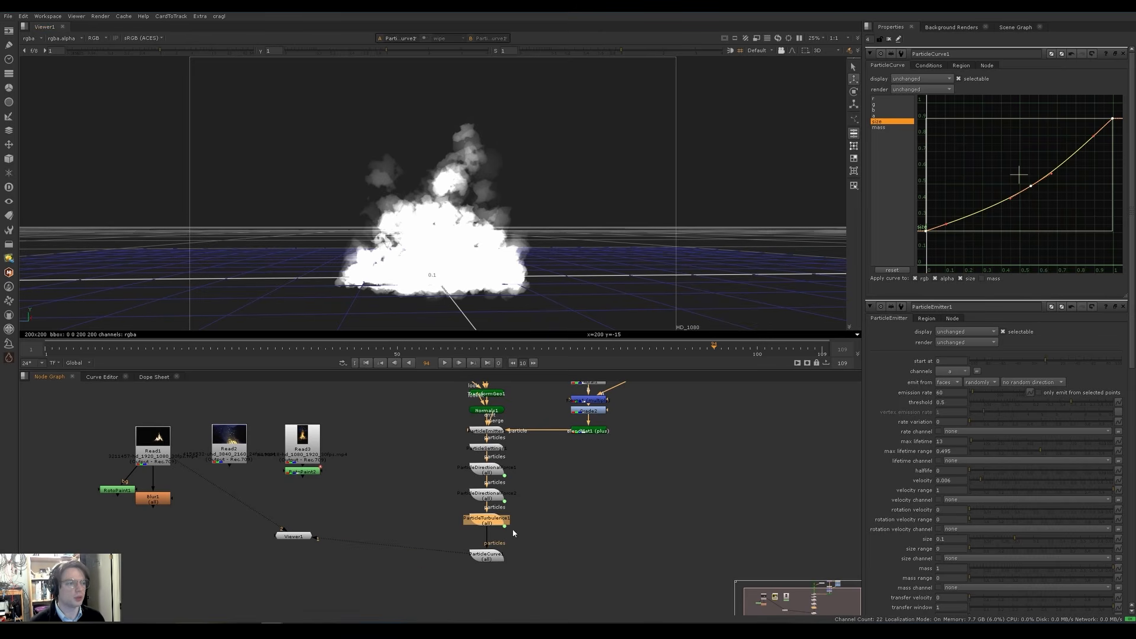
left_click_drag(577, 211, 504, 221, "ctrl")
scroll(510, 239, "down", 3)
left_click(482, 554)
key("Tab")
type("sc")
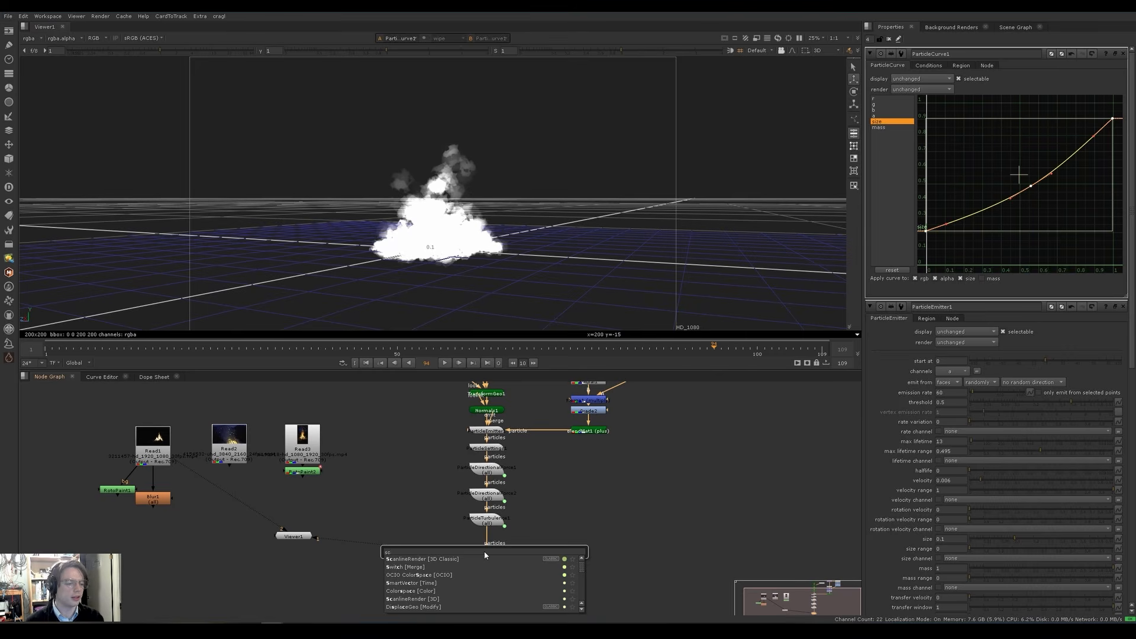
left_click(518, 559)
left_click_drag(524, 556, 474, 594)
Step: Add a camera connected to ScanlineRender1 and place it facing the fire at about Y 0.88 and Z 12.46
left_click(542, 563)
key("Tab")
type("camera")
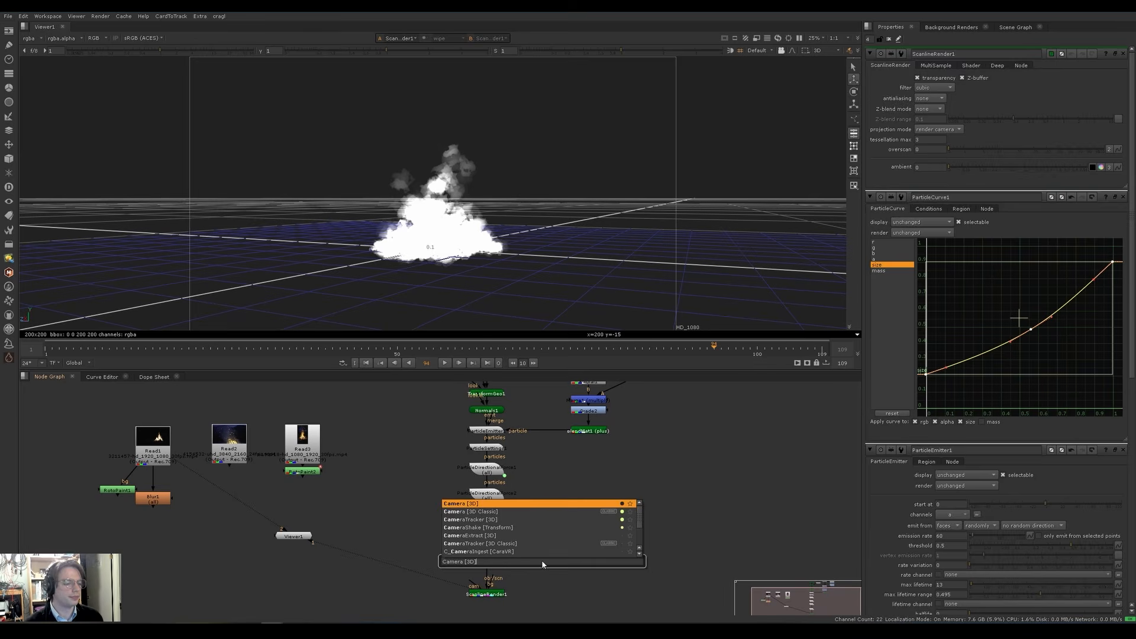
key("Return")
left_click_drag(494, 275, 461, 301, "ctrl")
left_click_drag(411, 235, 116, 203)
left_click_drag(256, 239, 135, 230, "ctrl")
left_click_drag(187, 190, 188, 158)
left_click_drag(237, 196, 353, 232, "ctrl")
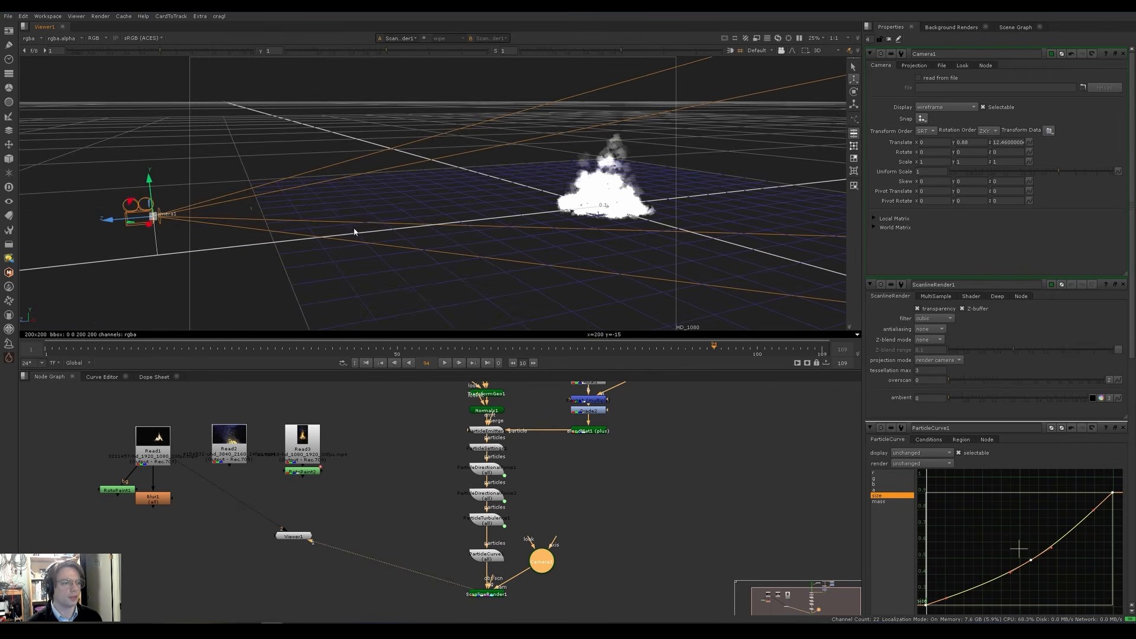
Step: View the ScanlineRender1 output in 2D and set Camera1's Y translate to 1.22 to frame the fire
key("Tab")
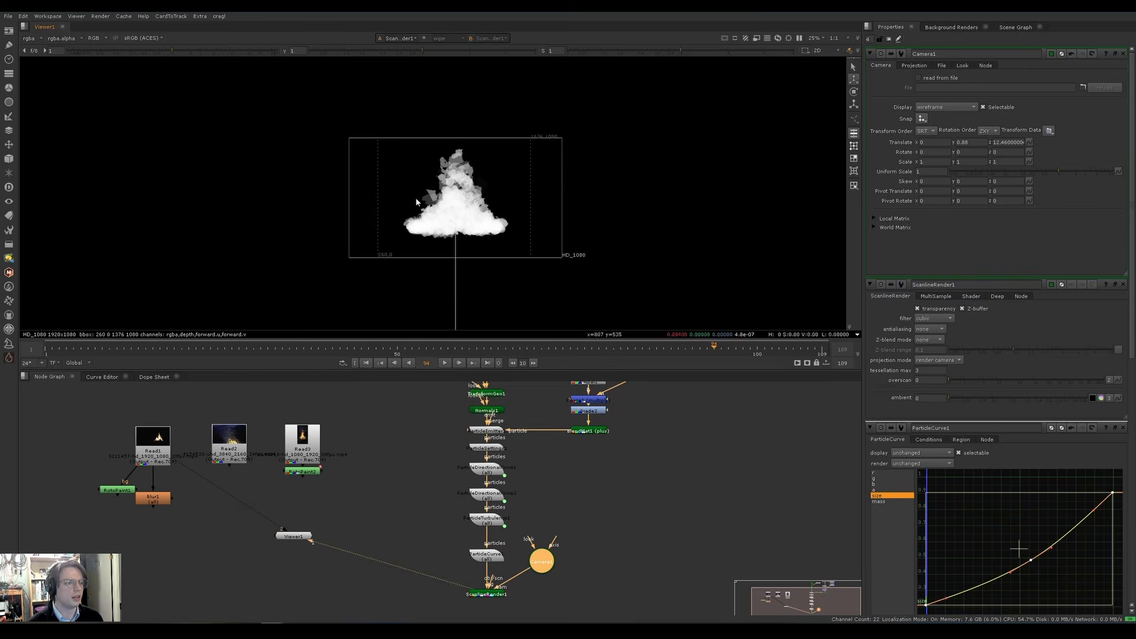
scroll(441, 204, "up", 3)
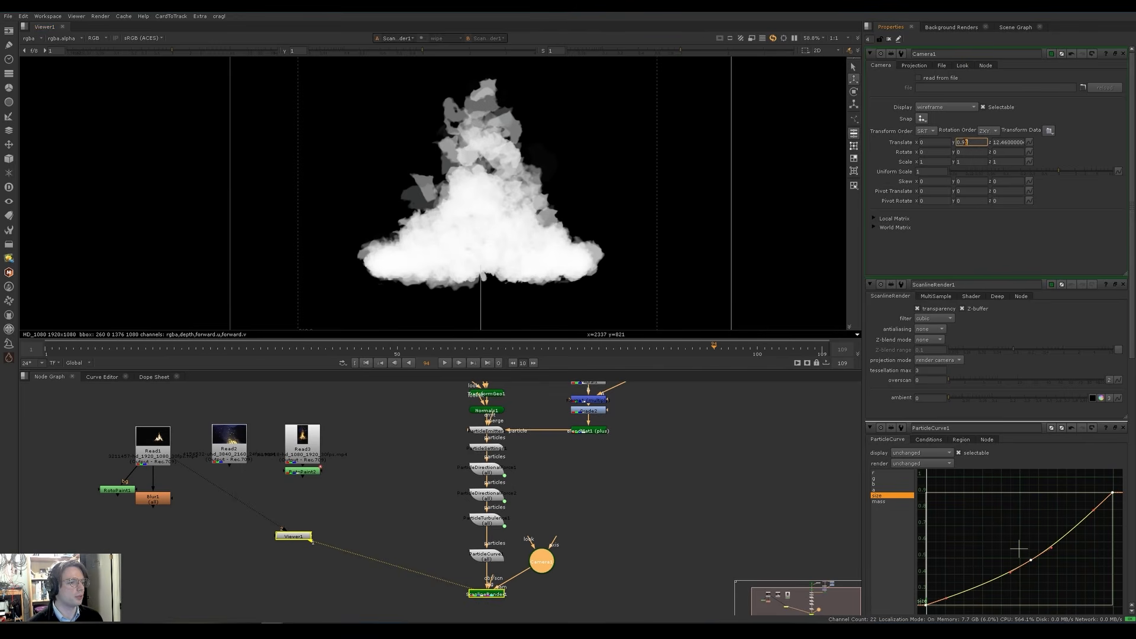
type("1")
key("Up")
key("Up")
key("Up")
key("Up")
key("Up")
key("Up")
key("Up")
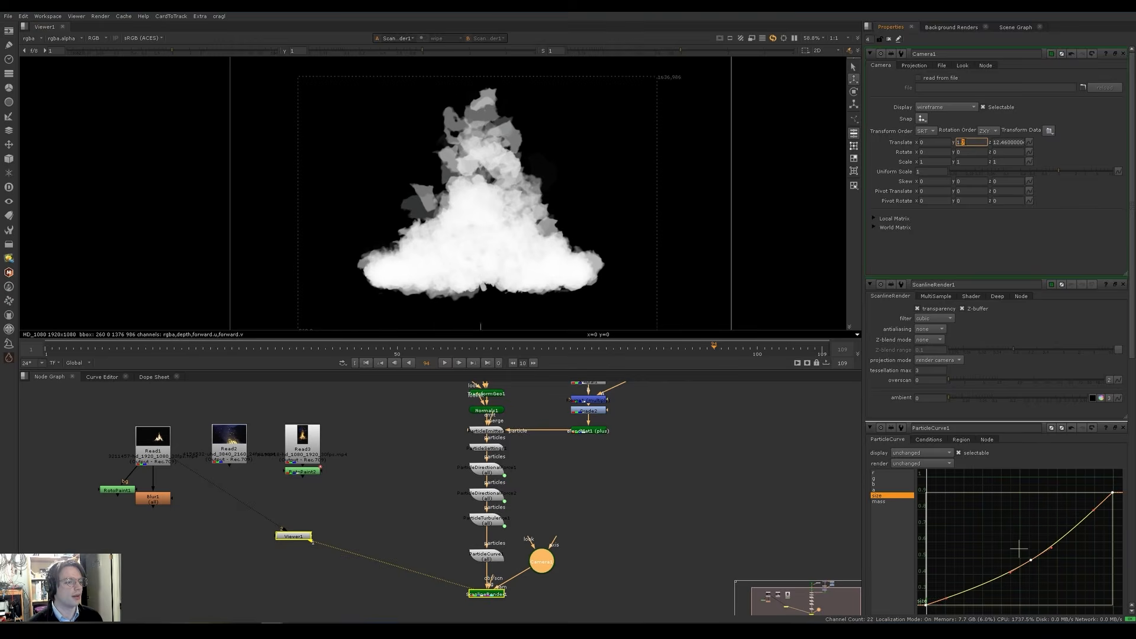
key("Down")
key("Down")
key("Down")
key("Down")
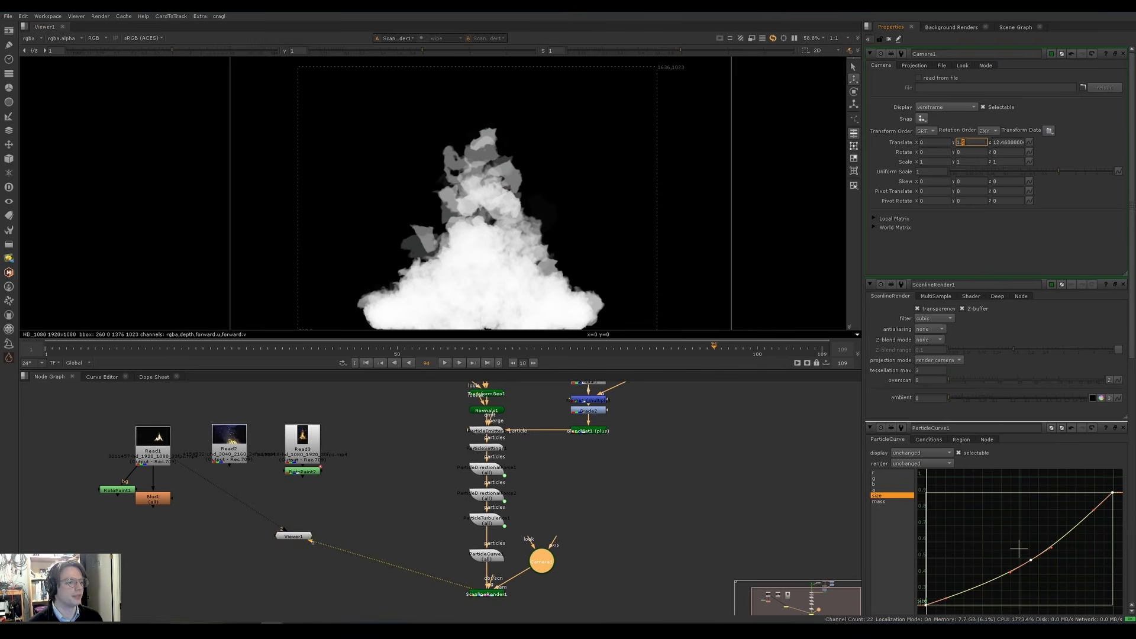
scroll(712, 192, "down", 1)
scroll(712, 192, "down", 1)
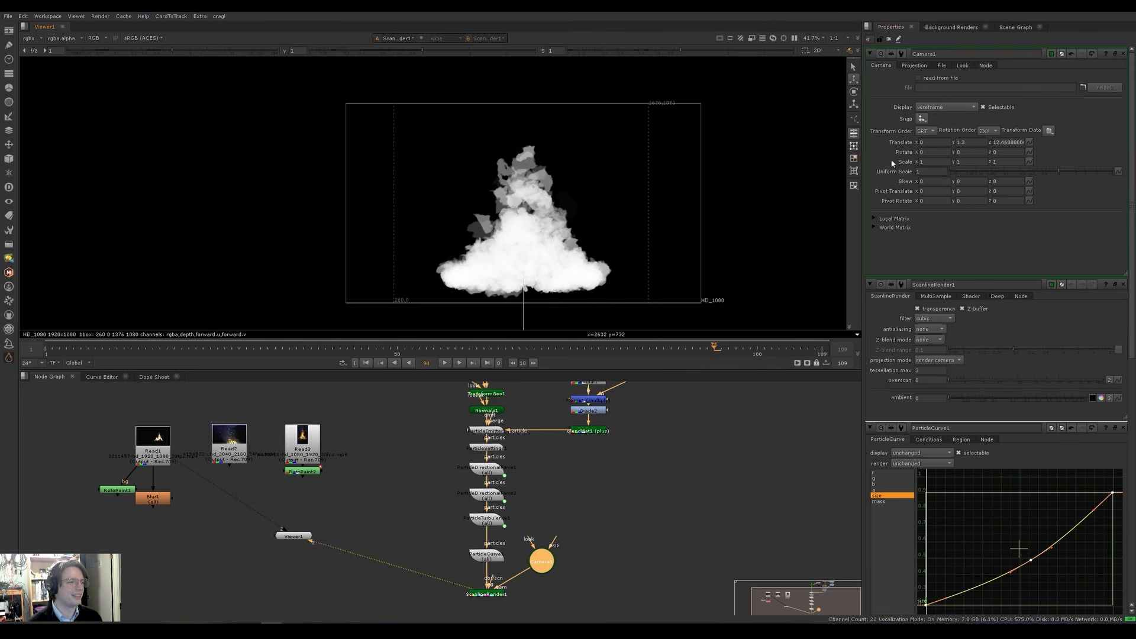
left_click(976, 145)
key("Down")
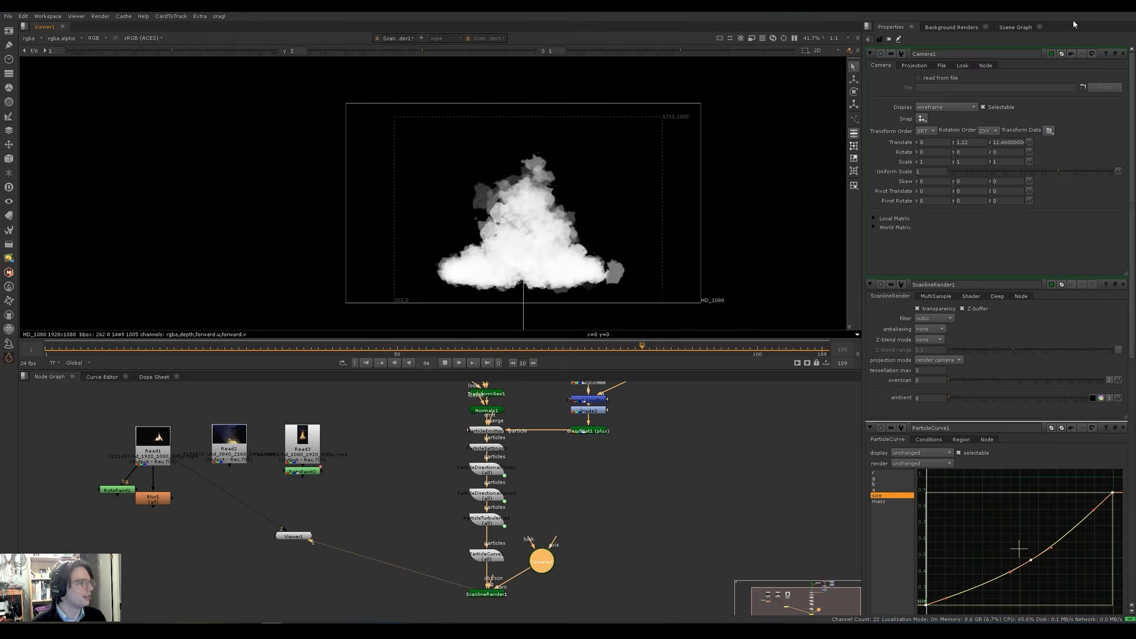
Step: Close all open node properties, turn off the viewer overlays and review the rendered fire in playback
left_click(1122, 54)
left_click(1123, 53)
left_click(1123, 54)
key("o")
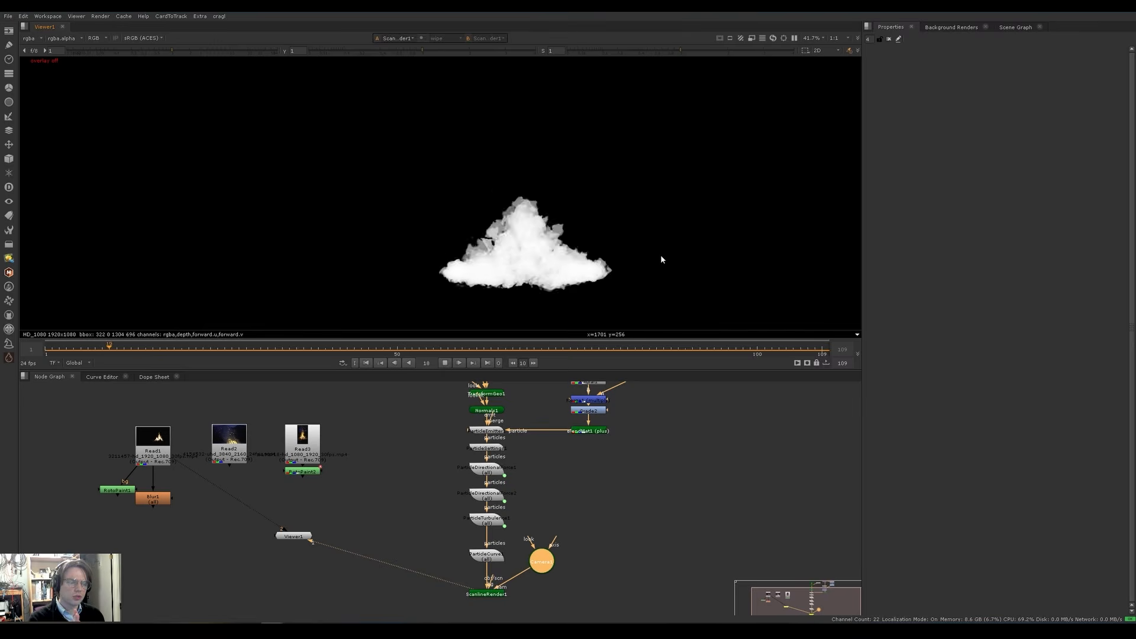
key("k")
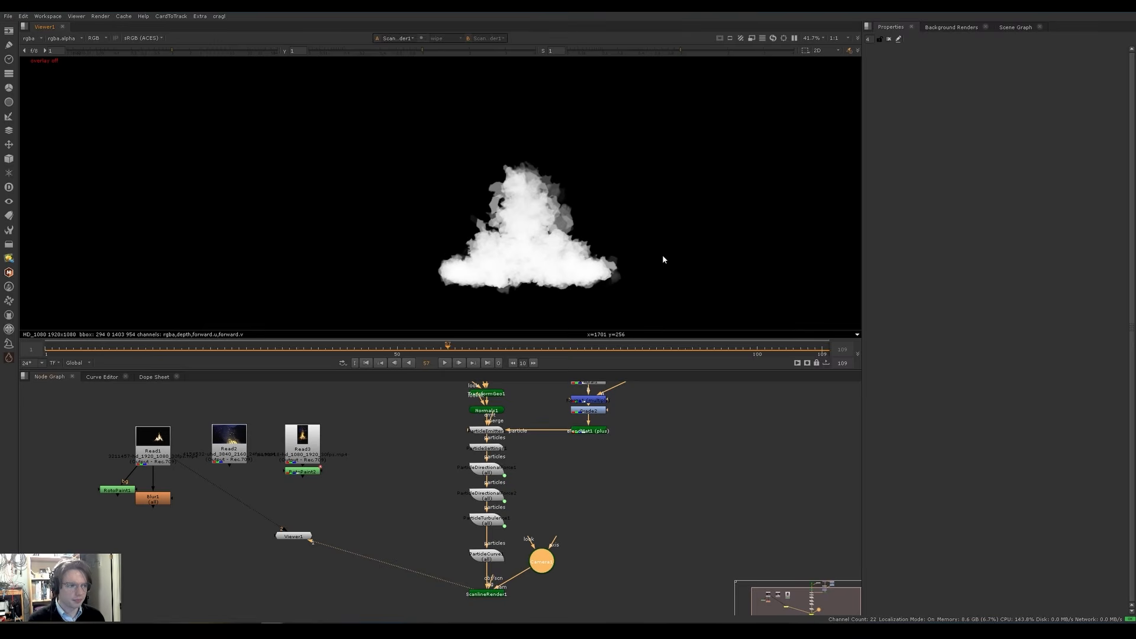
Step: View the Read1 campfire footage and play it from around frame 58 to examine the flame shape and brightness
left_click(291, 448)
key("1")
left_click(156, 447)
key("1")
key("f")
key("l")
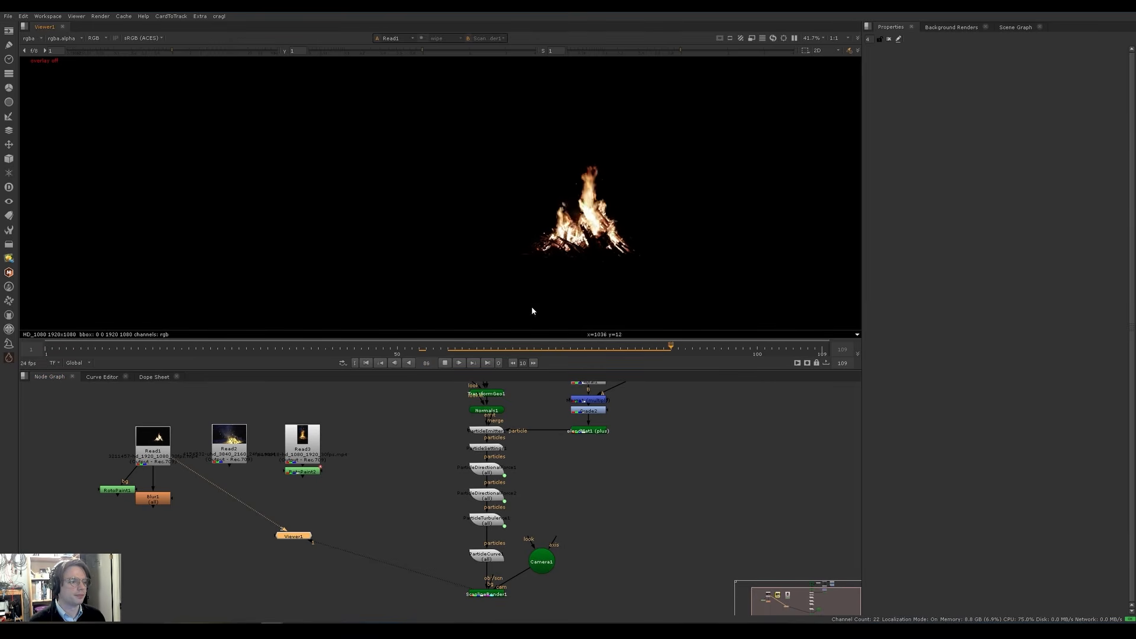
left_click_drag(452, 354, 598, 353)
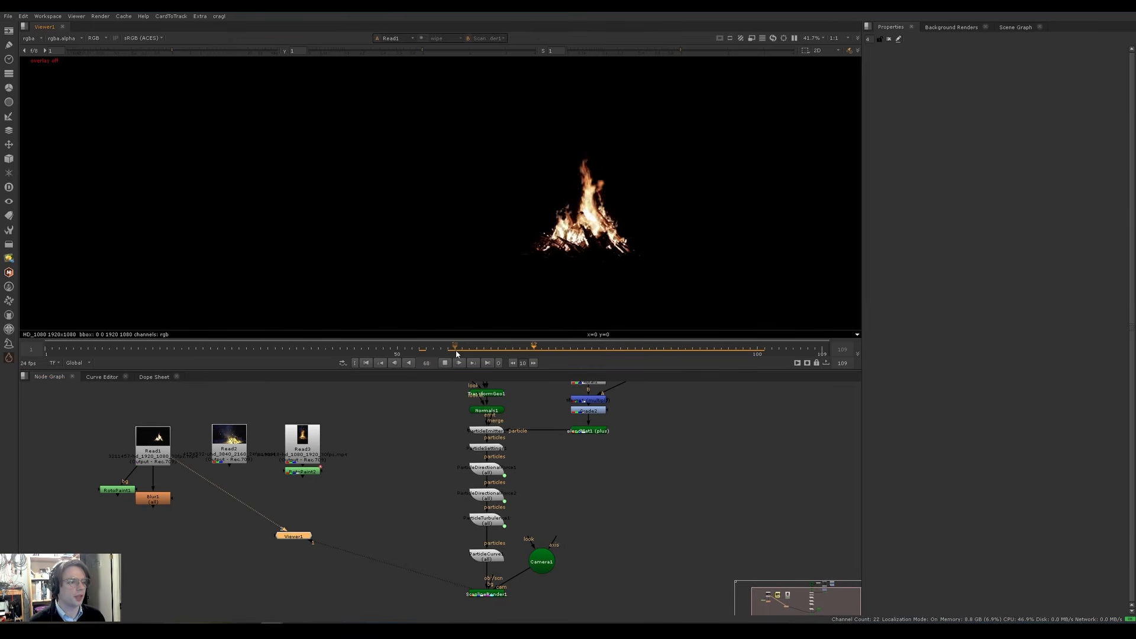
left_click(455, 351)
key("l")
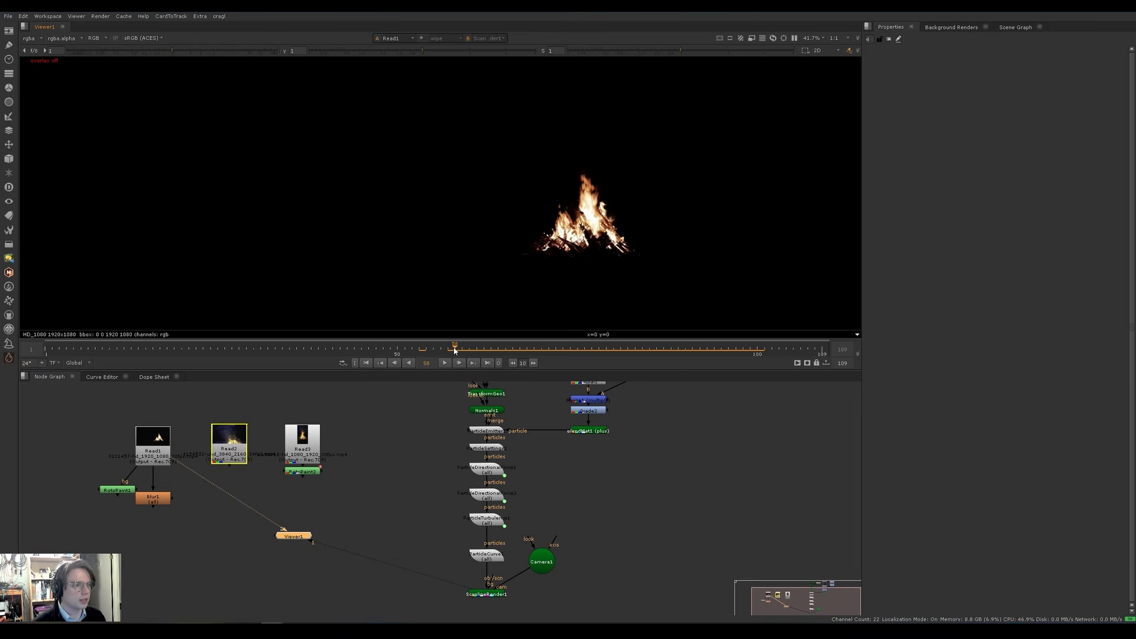
Step: Open ScanlineRender1 and view its rendered output in 2D on the same frame as the footage
left_click(454, 351)
key("Tab")
double_click(487, 593)
key("1")
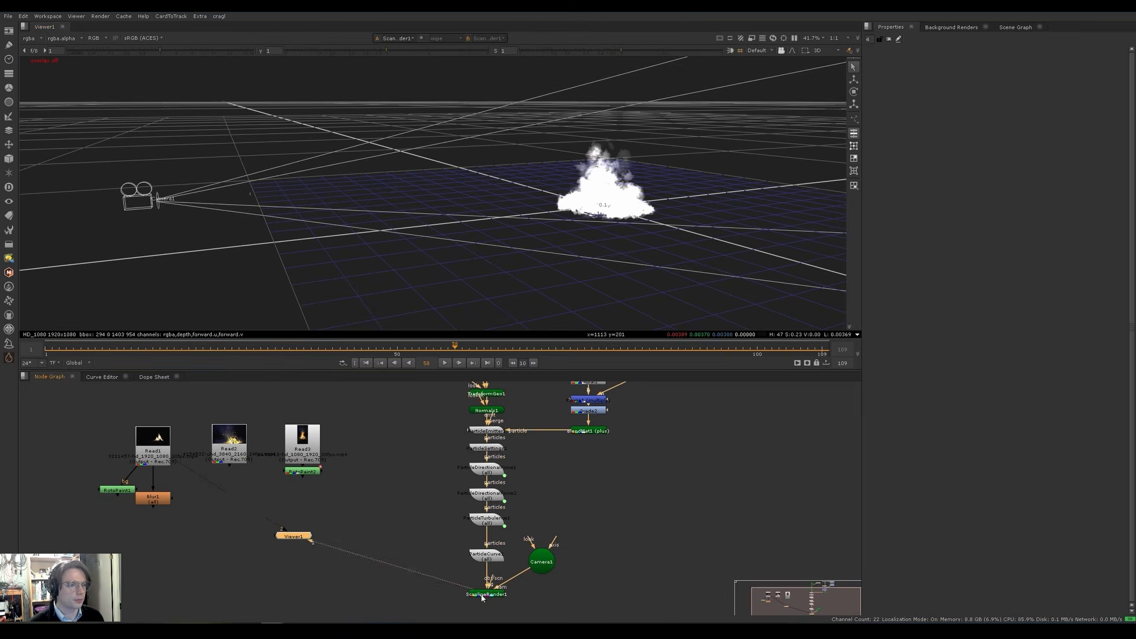
key("Tab")
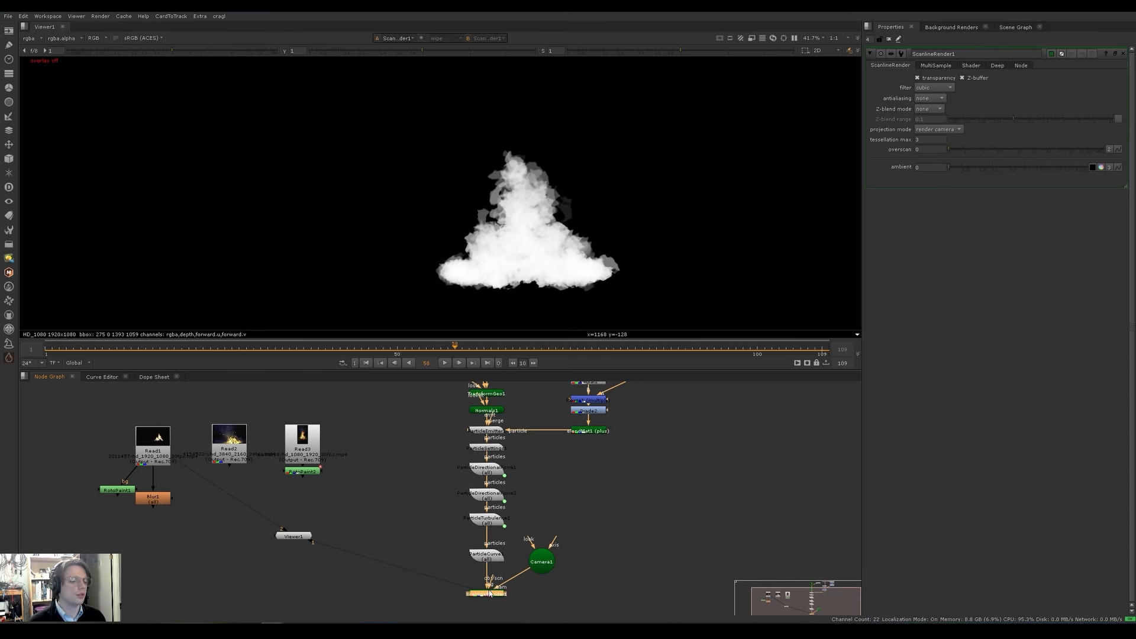
Step: Reshape ParticleCurve1's alpha curve to peak at about 0.71 near 0.11 and fall through about 0.31 at 0.39, and play back
middle_click_drag(505, 545, 480, 520)
double_click(462, 529)
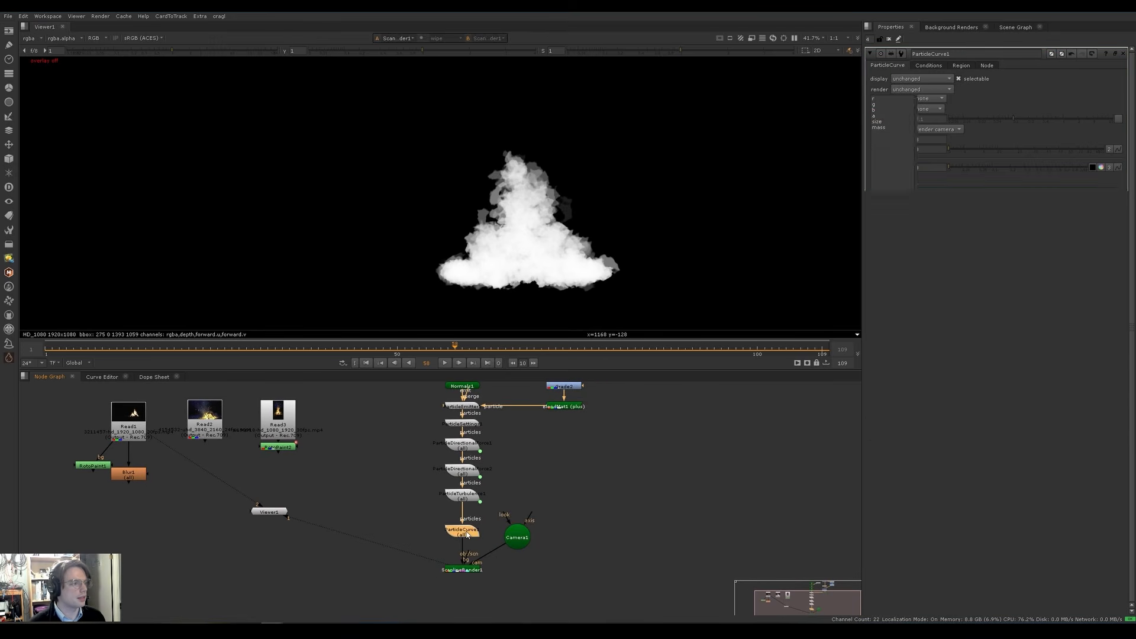
left_click(884, 115)
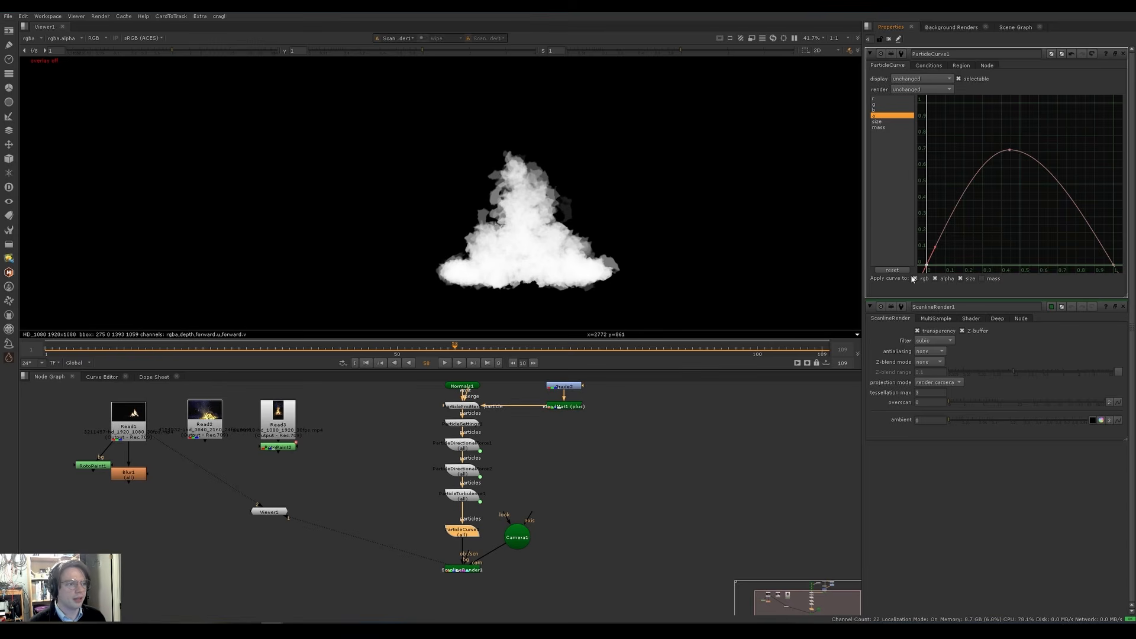
left_click_drag(1008, 151, 946, 149)
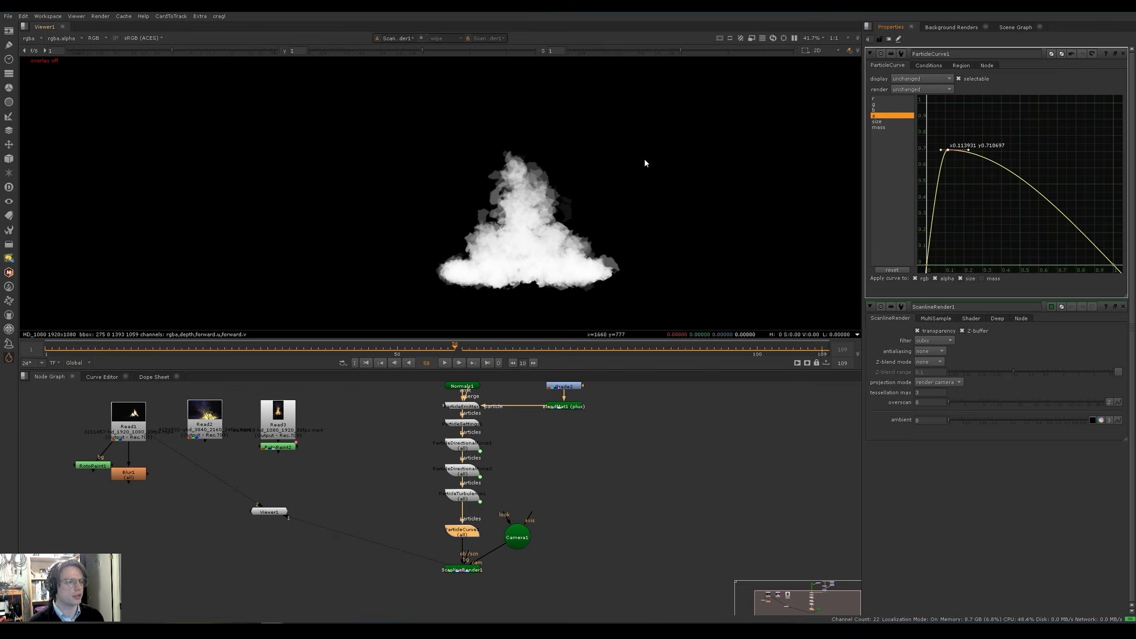
left_click(1024, 183, "ctrl+alt")
left_click_drag(1024, 183, 994, 220)
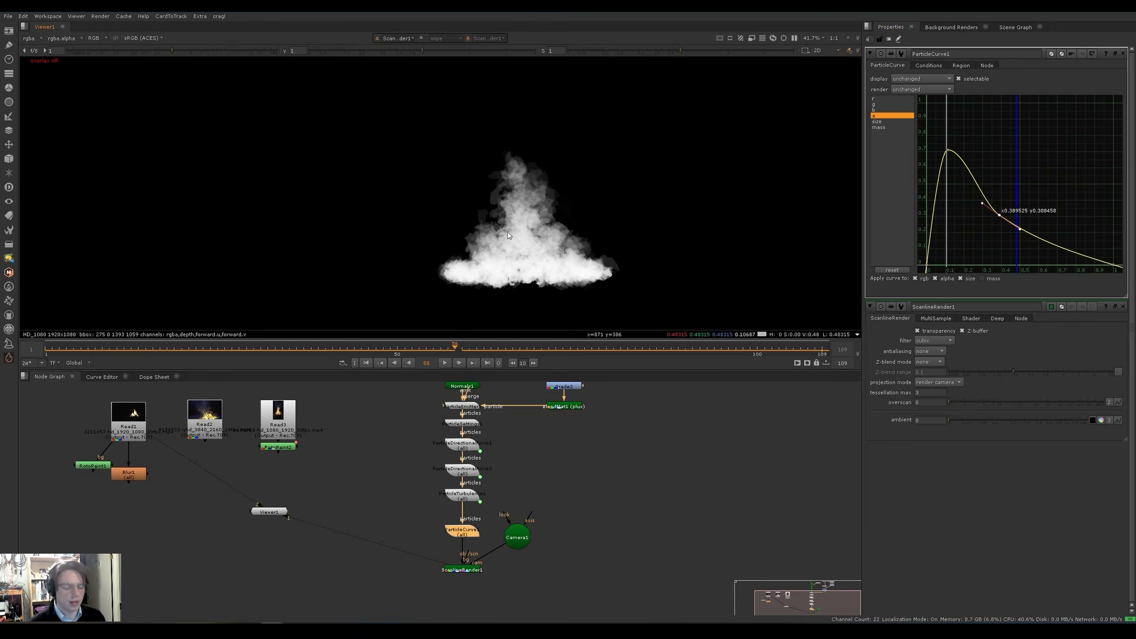
key("l")
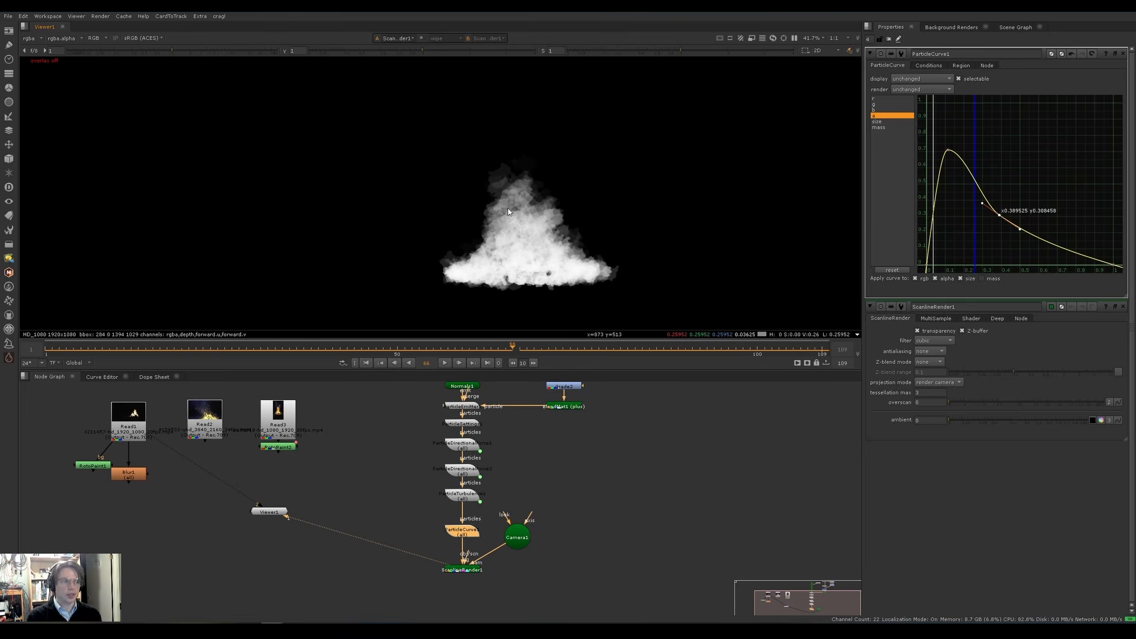
Step: Add a Grade after ScanlineRender1 with blackpoint 0.05 and compare the smoke edges with the node disabled and enabled
scroll(507, 191, "up", 6)
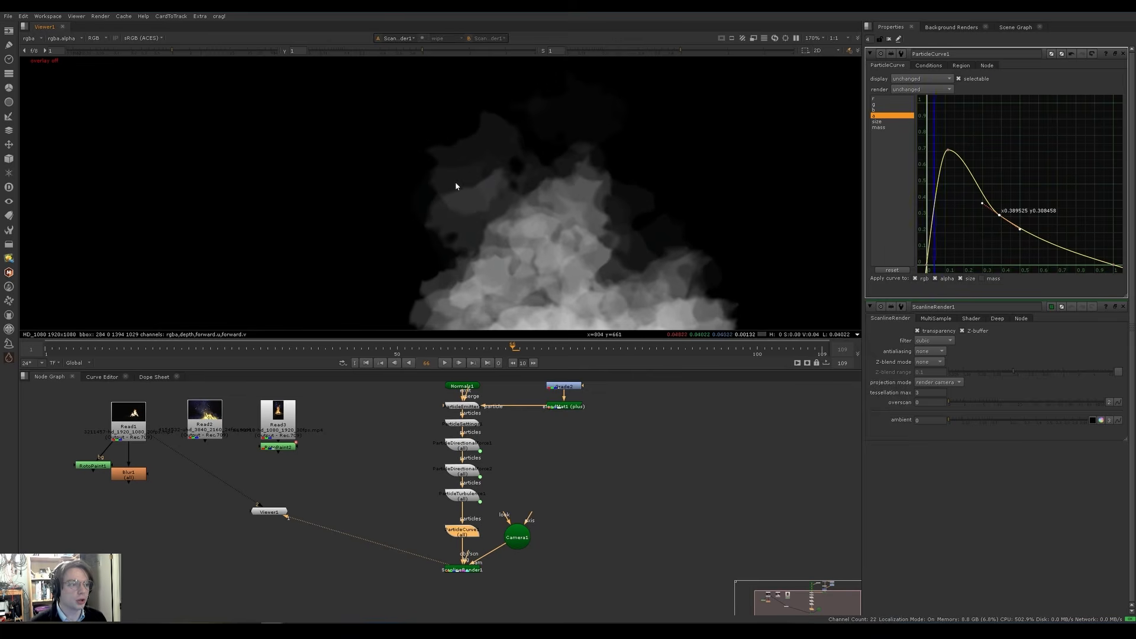
scroll(578, 463, "up", 5)
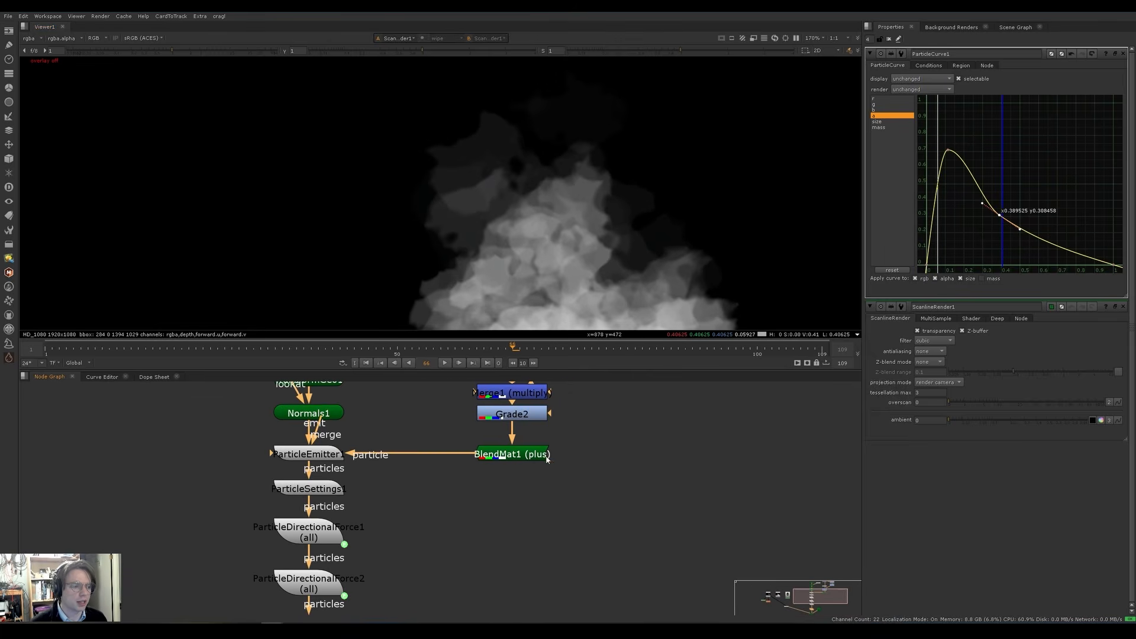
scroll(438, 203, "down", 4)
middle_click_drag(424, 573, 424, 466)
left_click(393, 462)
key("g")
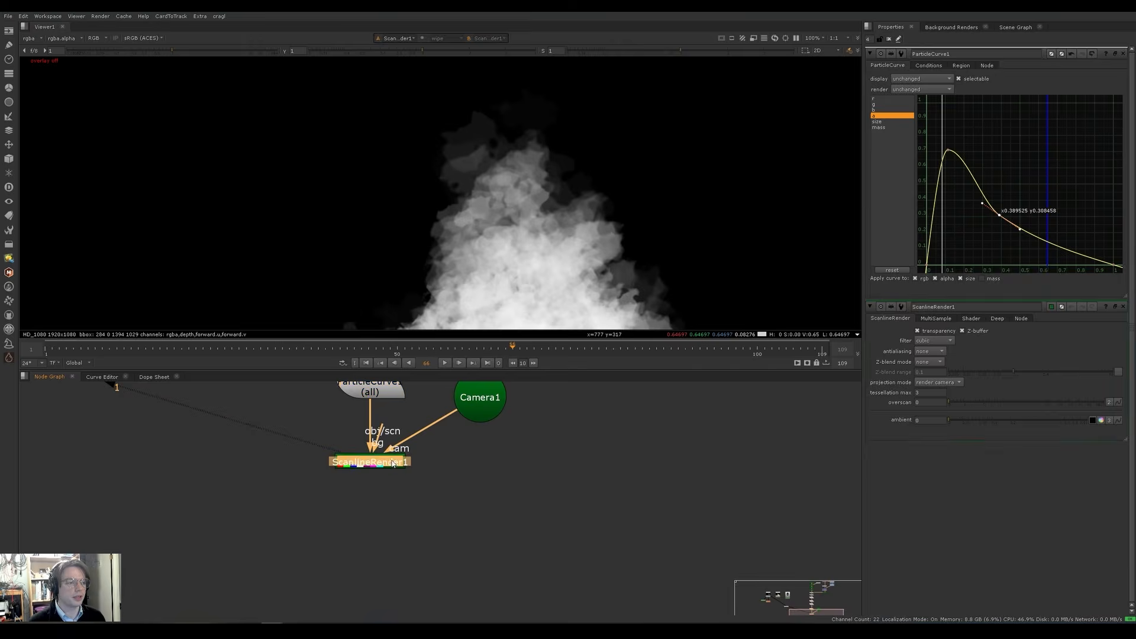
scroll(513, 180, "down", 3)
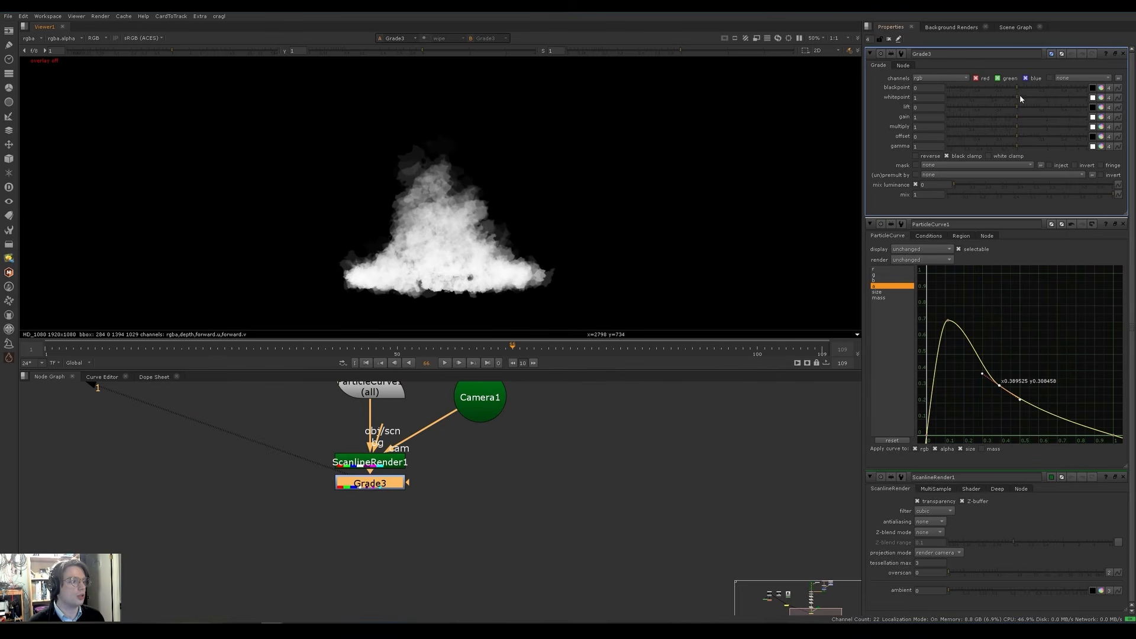
left_click_drag(1018, 86, 1032, 86)
scroll(414, 170, "up", 5)
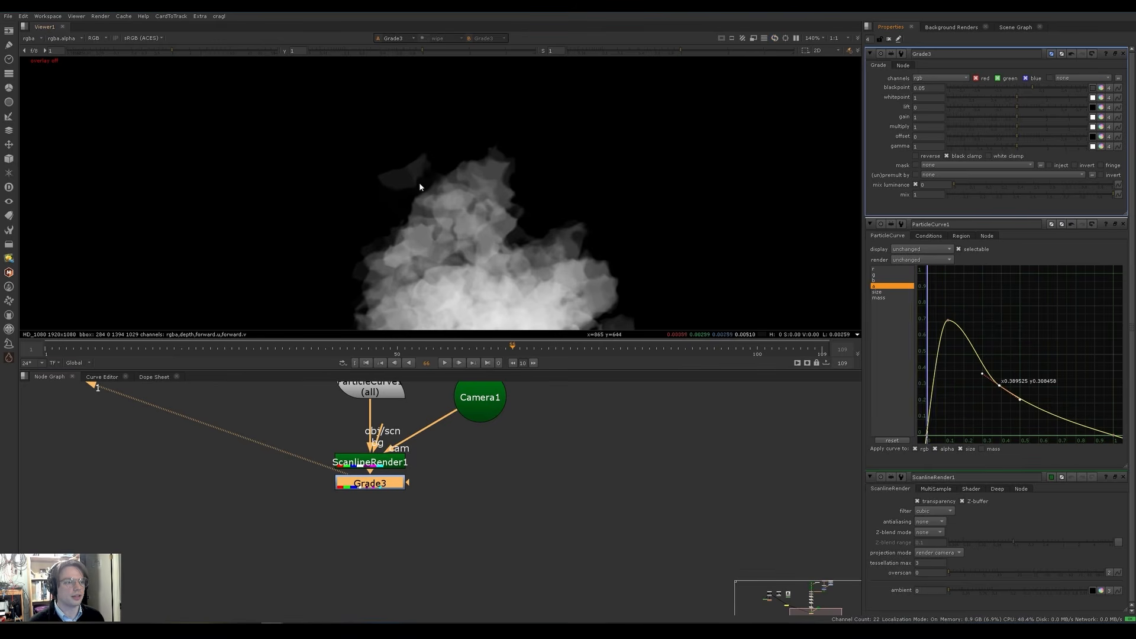
key("d")
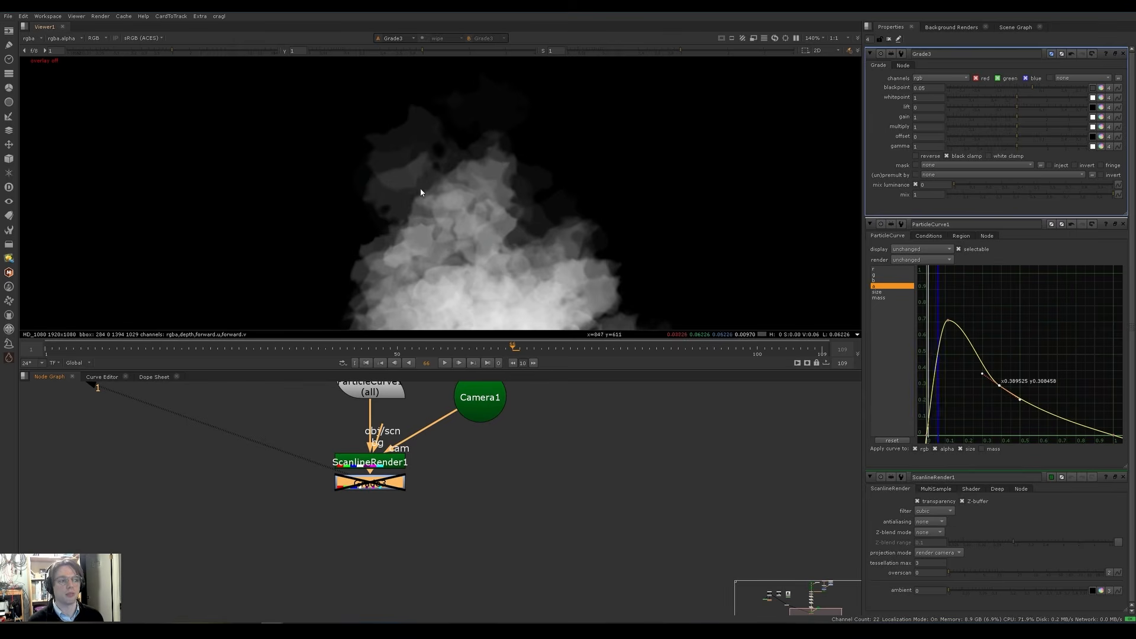
key("d")
Step: Set Grade3's blackpoint to 0.16 and review the fire in playback
scroll(455, 173, "down", 5)
left_click_drag(1034, 90, 1045, 85)
key("l")
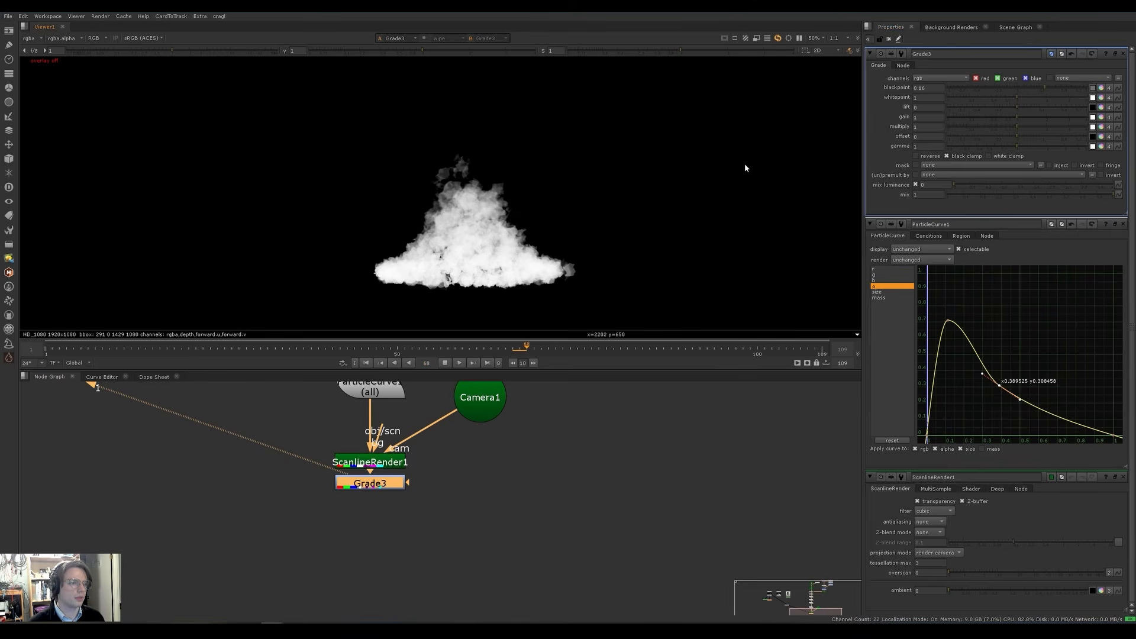
left_click(521, 351)
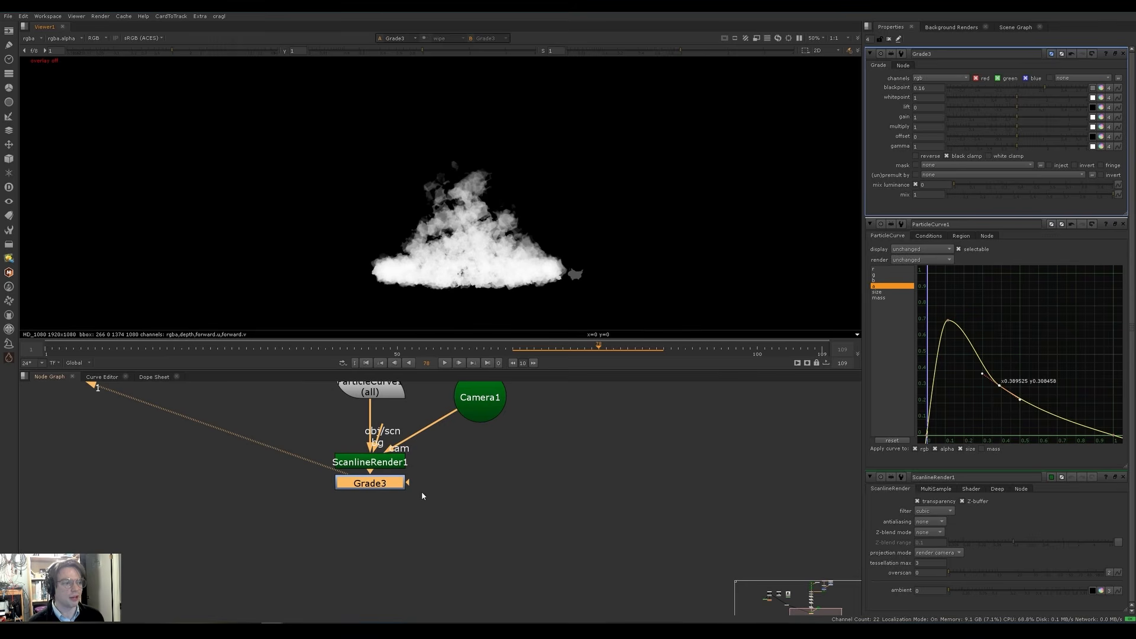
Step: Add a second Grade below Grade3 and tint its gain orange to about 1.73 red, 0.93 green and 0.33 blue
left_click(1119, 225)
mouse_move(478, 487)
middle_mouse_down()
mouse_move(501, 473)
mouse_move(480, 469)
middle_mouse_up()
scroll(464, 483, "down", 1)
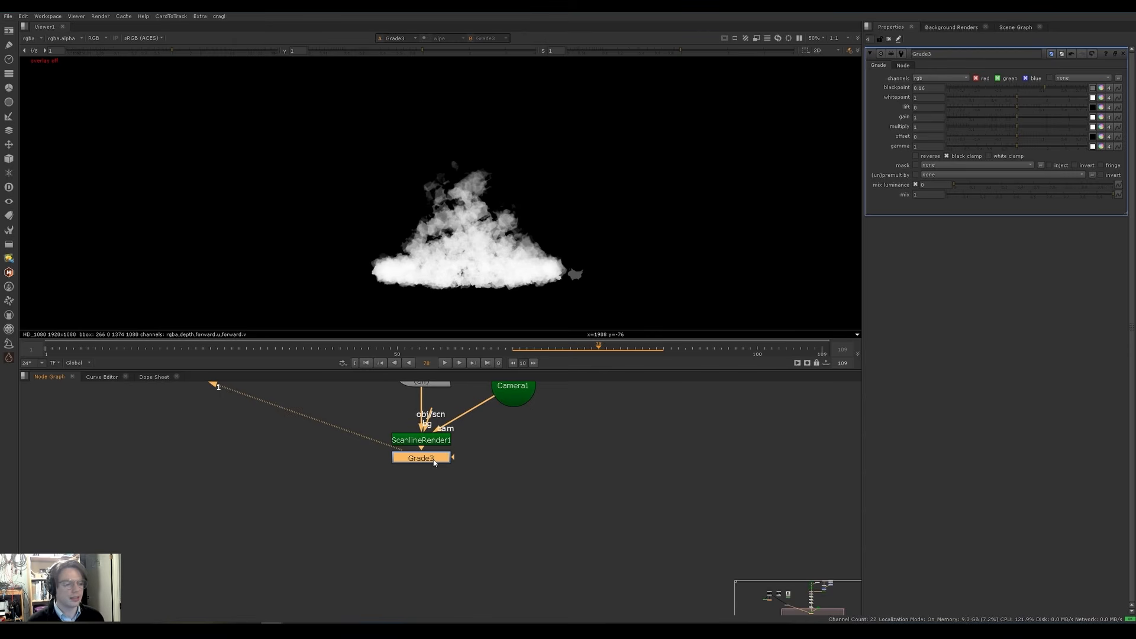
key("g")
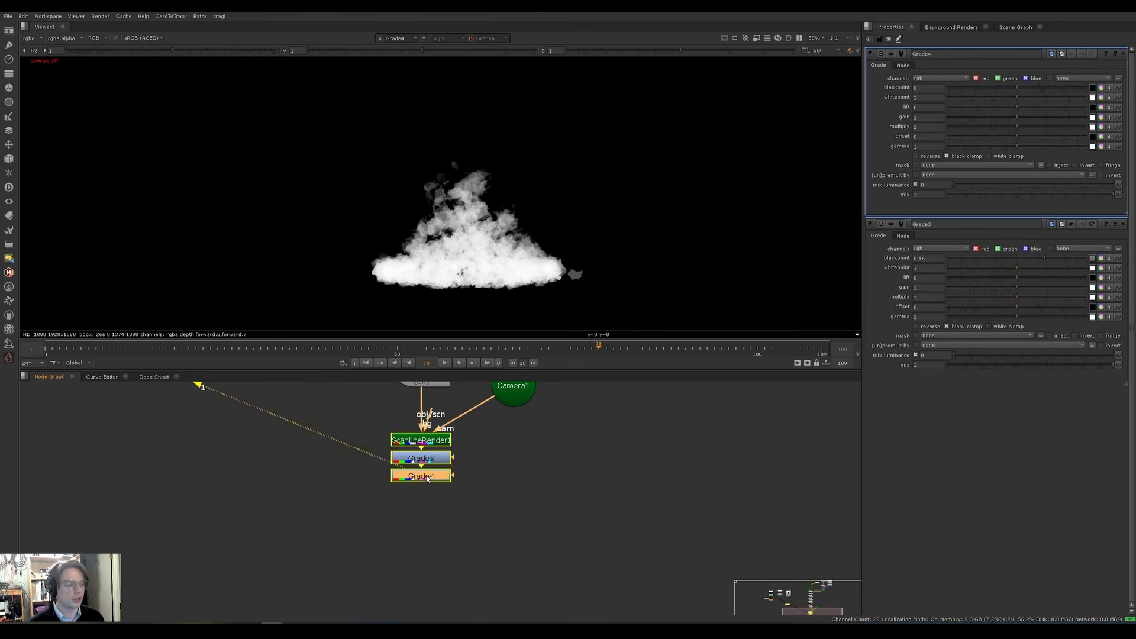
left_click(1099, 118)
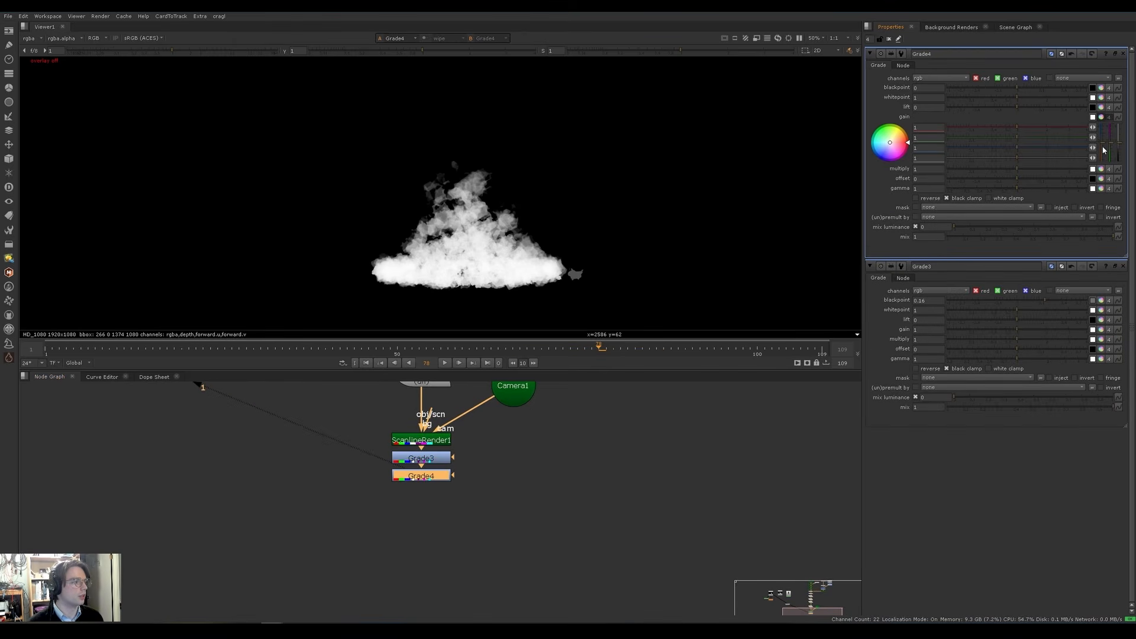
left_click_drag(1103, 148, 1112, 142)
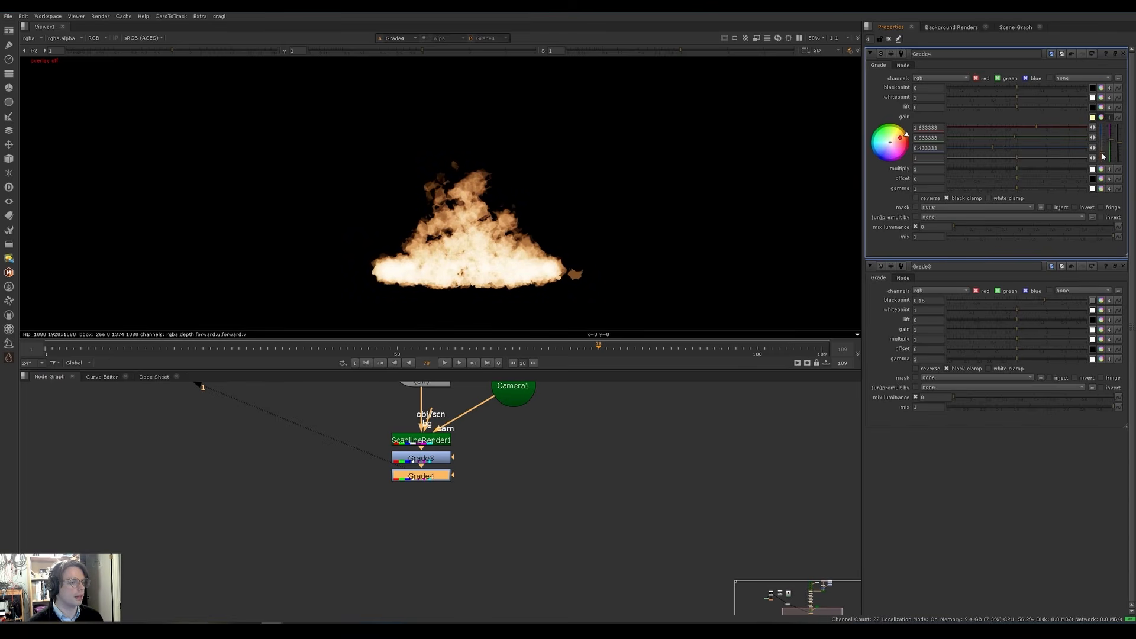
Step: Connect Read1 to the viewer's second input, compare the campfire footage with the graded fire, and play back the result
middle_click_drag(284, 438, 880, 626)
scroll(530, 494, "down", 1)
scroll(525, 498, "down", 2)
left_click(479, 424)
key("2")
key("1")
key("2")
key("1")
key("2")
key("1")
middle_click_drag(495, 275, 431, 241)
key("l")
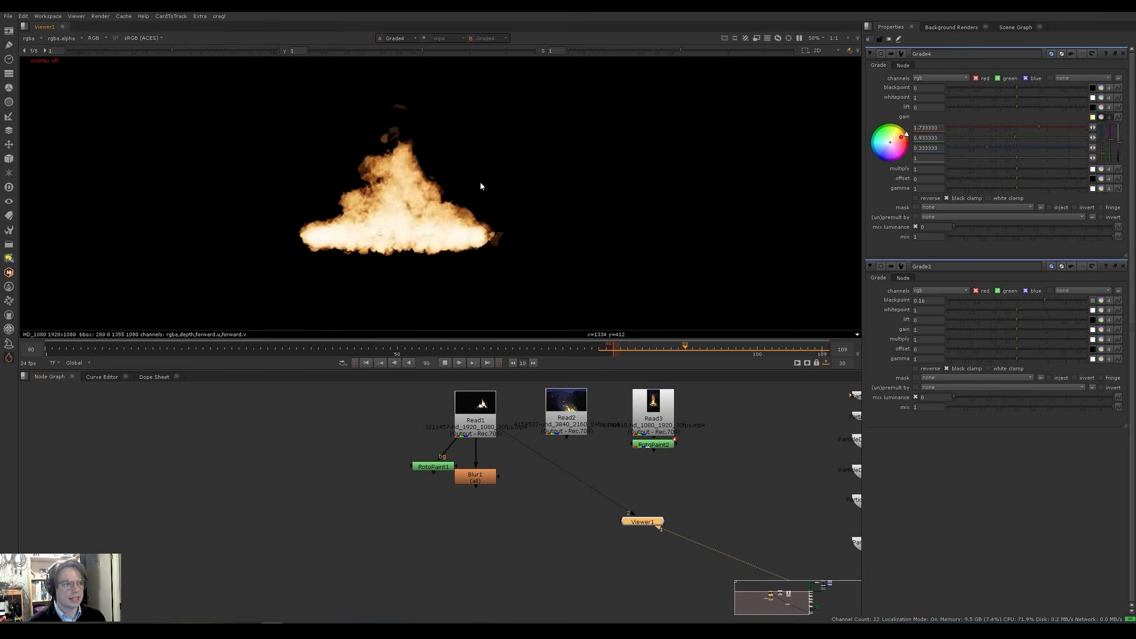
Step: Play back the graded fire, then view Read1 and play its campfire footage to compare the flame motion
key("j")
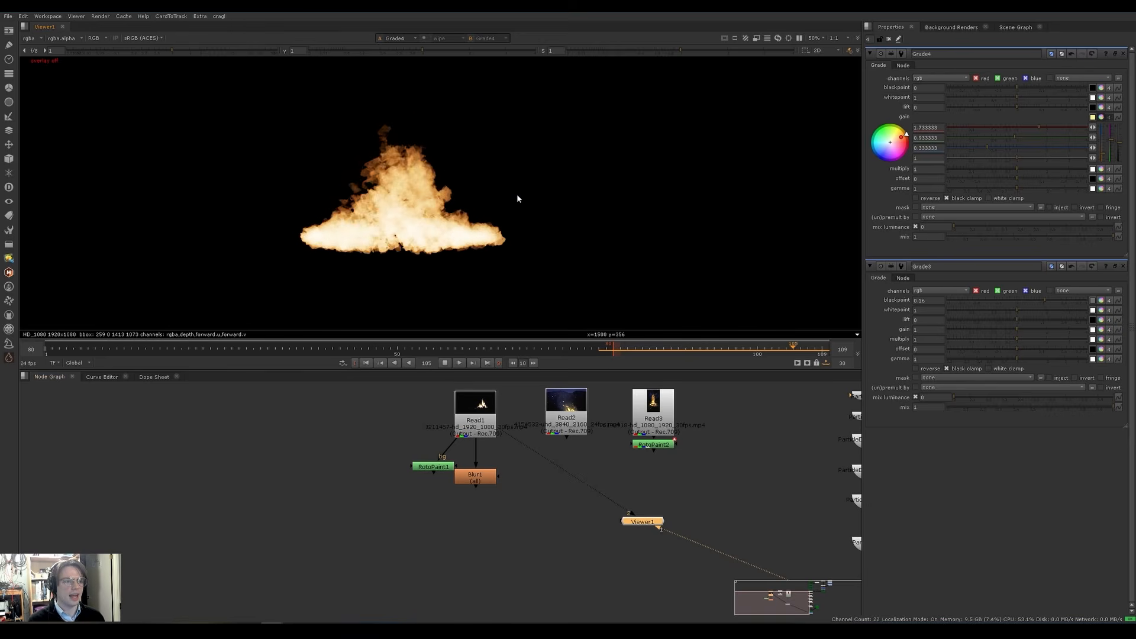
key("k")
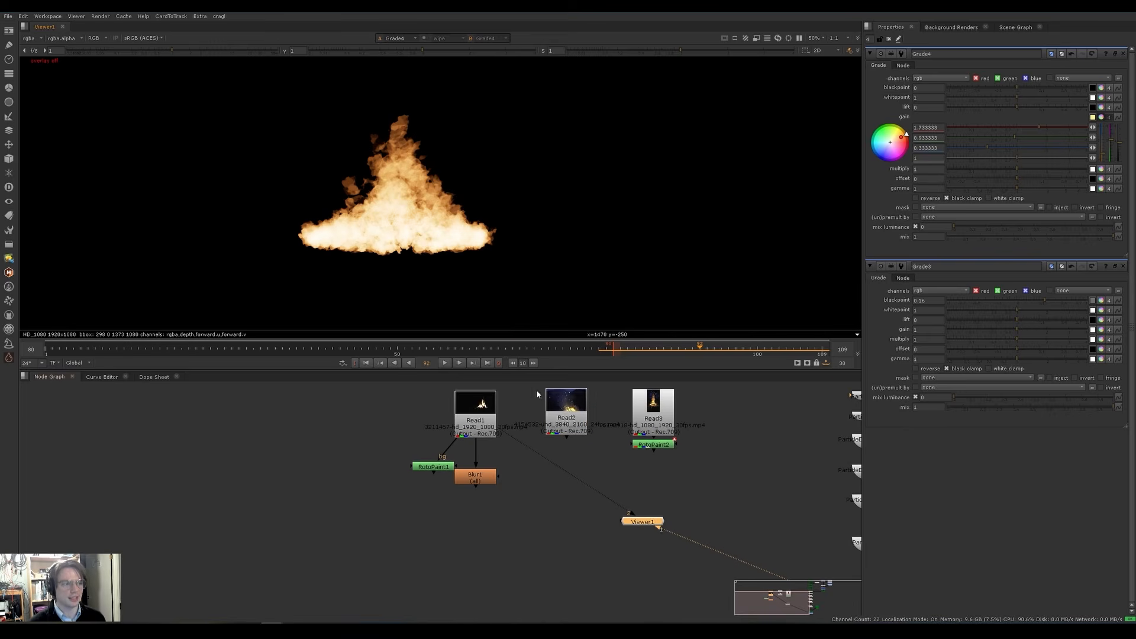
middle_click_drag(477, 412, 444, 437)
left_click(445, 437)
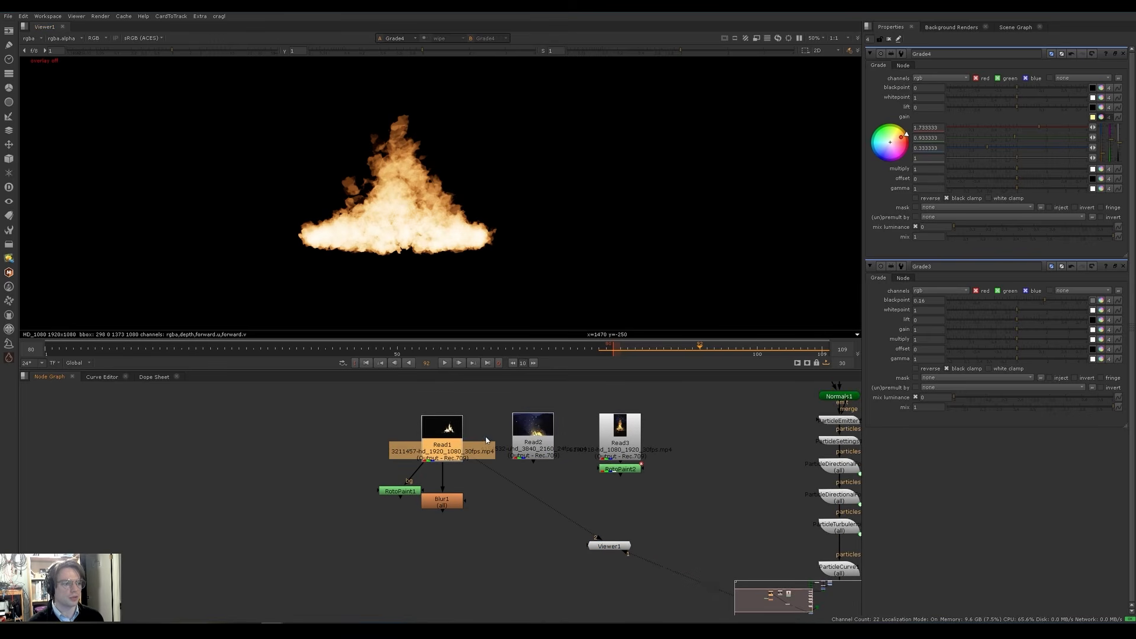
key("1")
key("l")
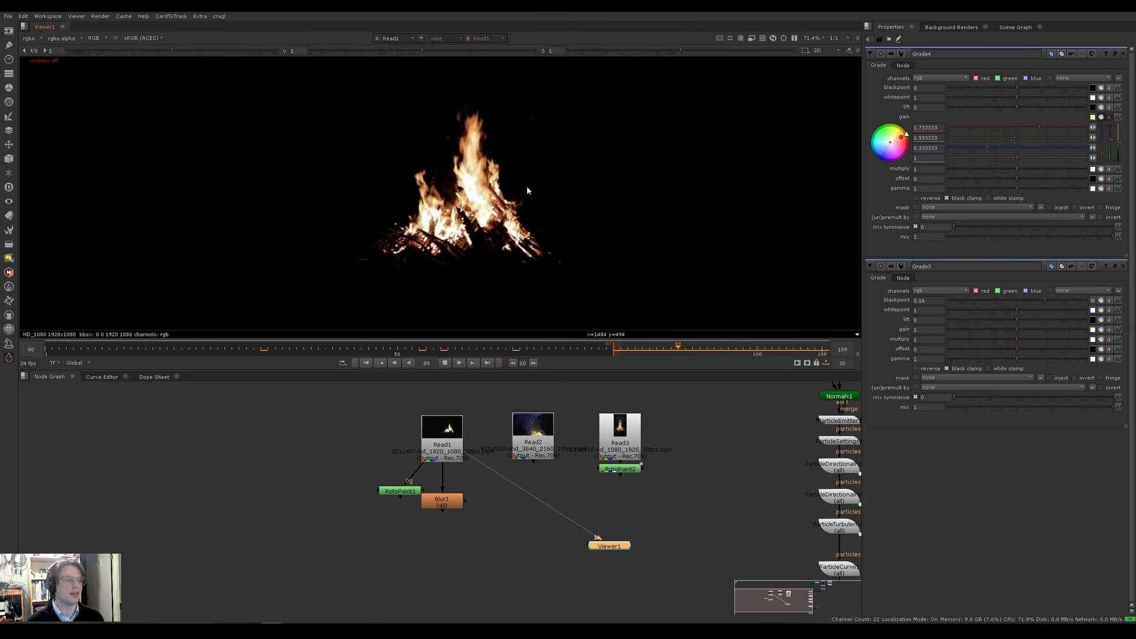
key("k")
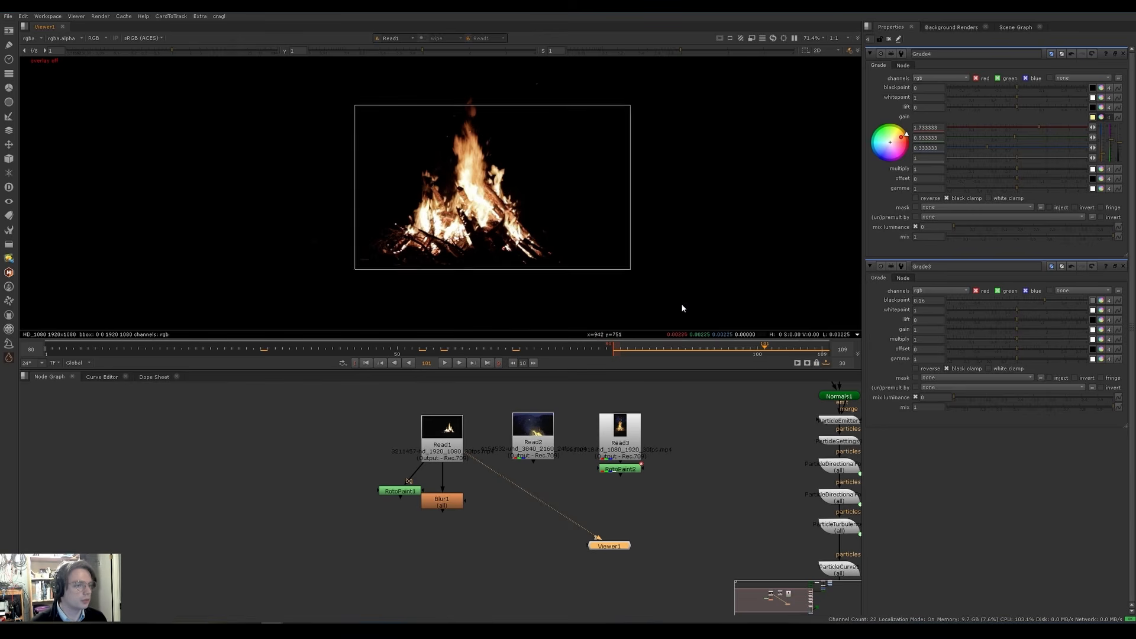
key("l")
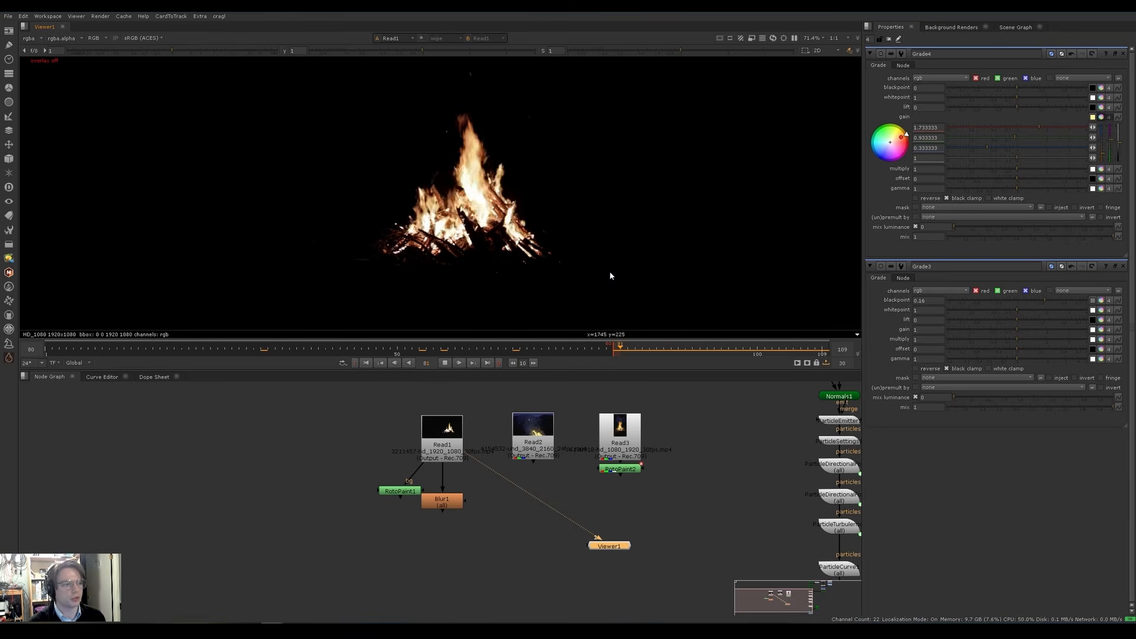
key("k")
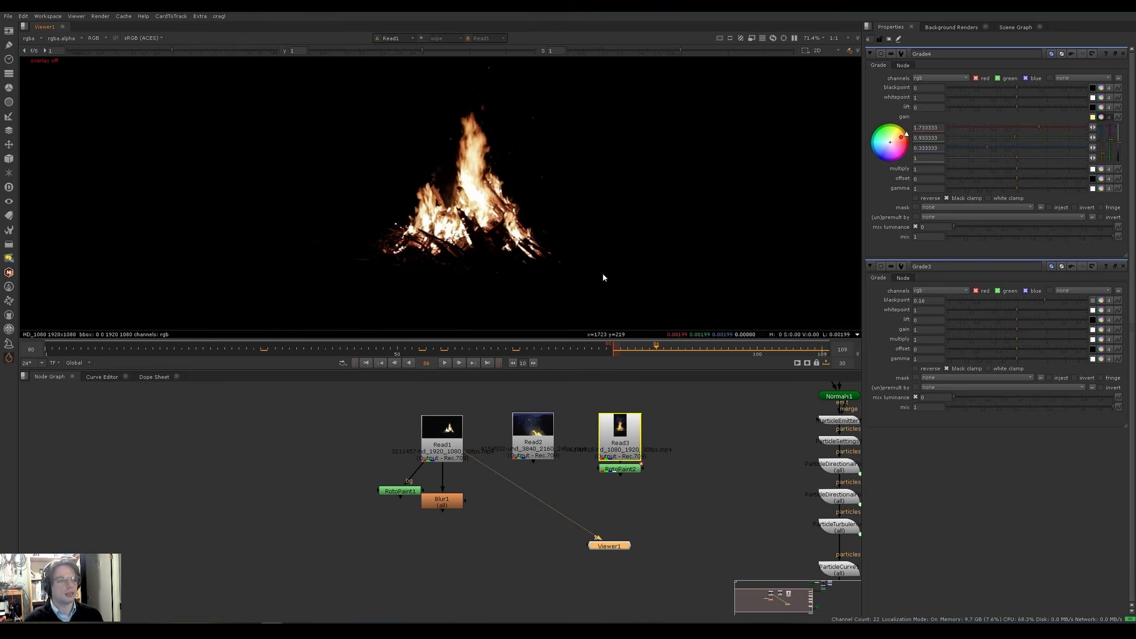
Step: View the raw ScanlineRender1 output, then view Grade4 and play back the graded fire
middle_click_drag(807, 615, 569, 468)
left_click(601, 470)
key("1")
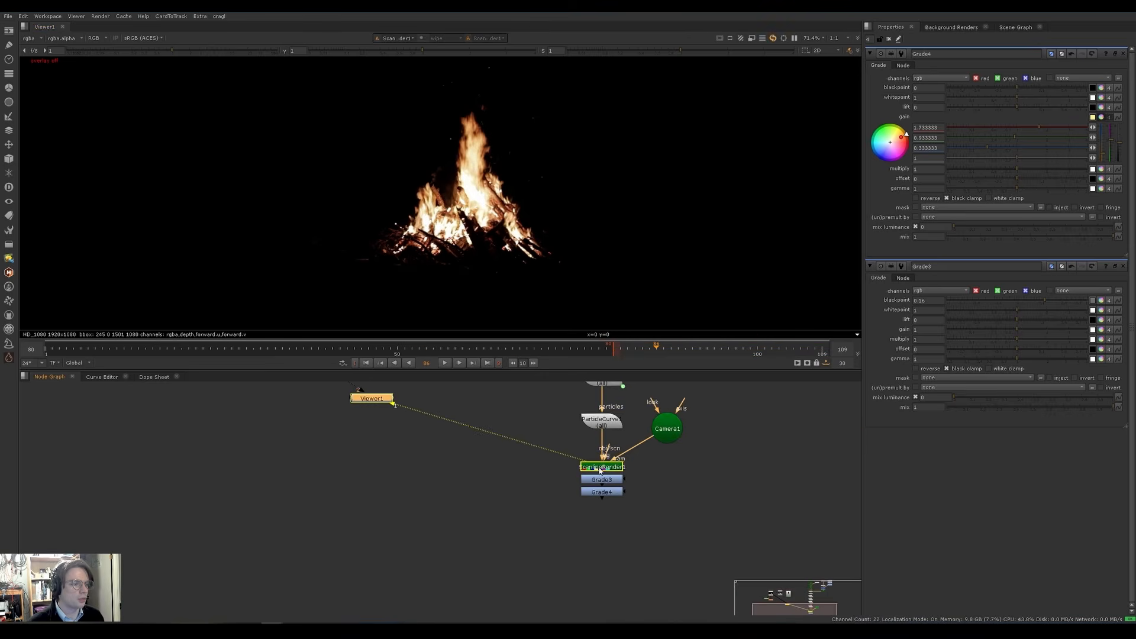
left_click(610, 494)
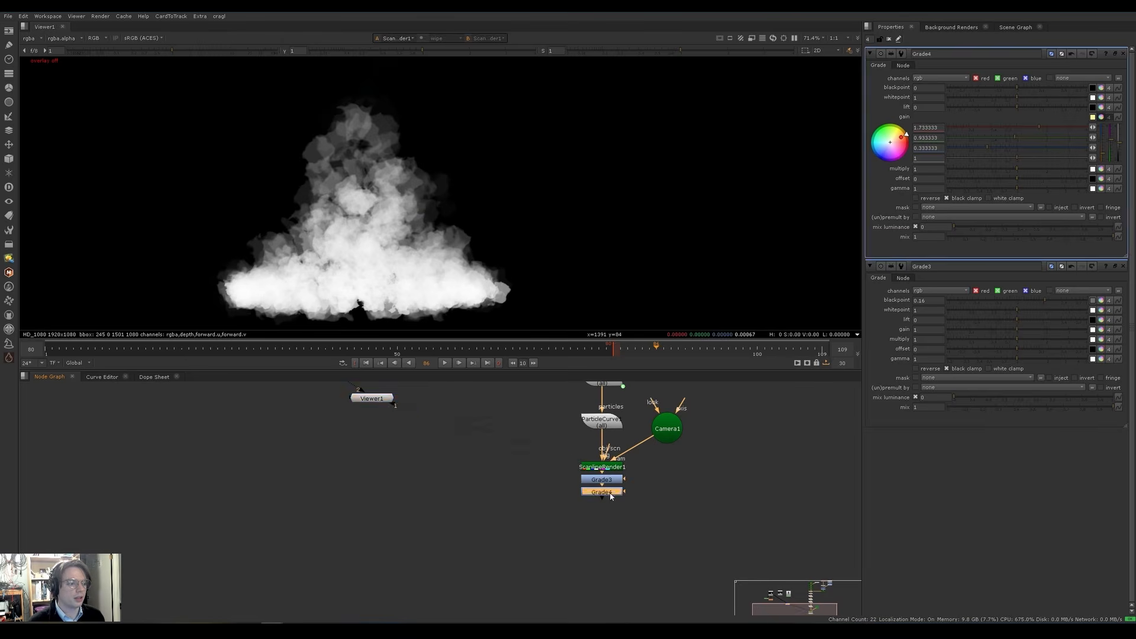
key("1")
key("l")
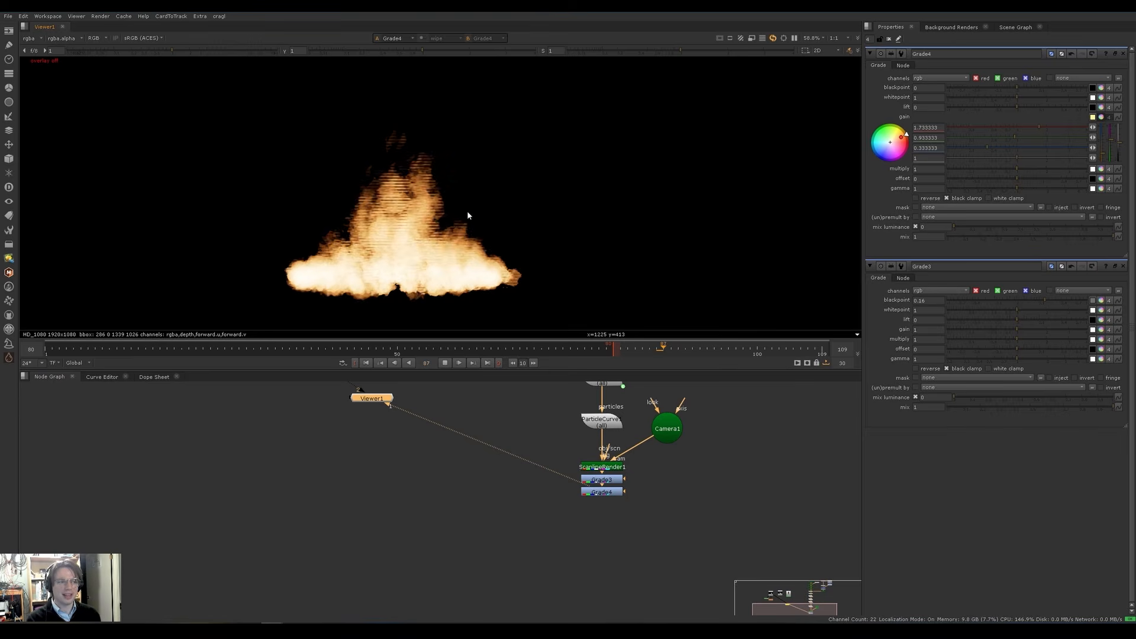
key("k")
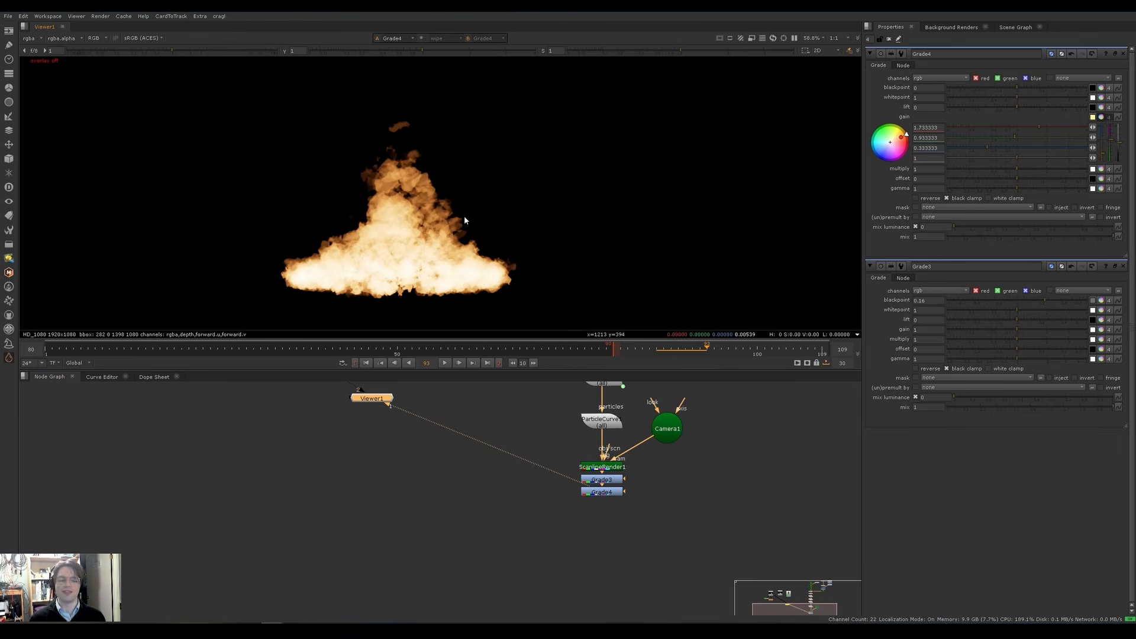
Step: Add a VectorBlur node below Grade4, align it under the chain and view its output
left_click(588, 514)
key("Tab")
type("vector")
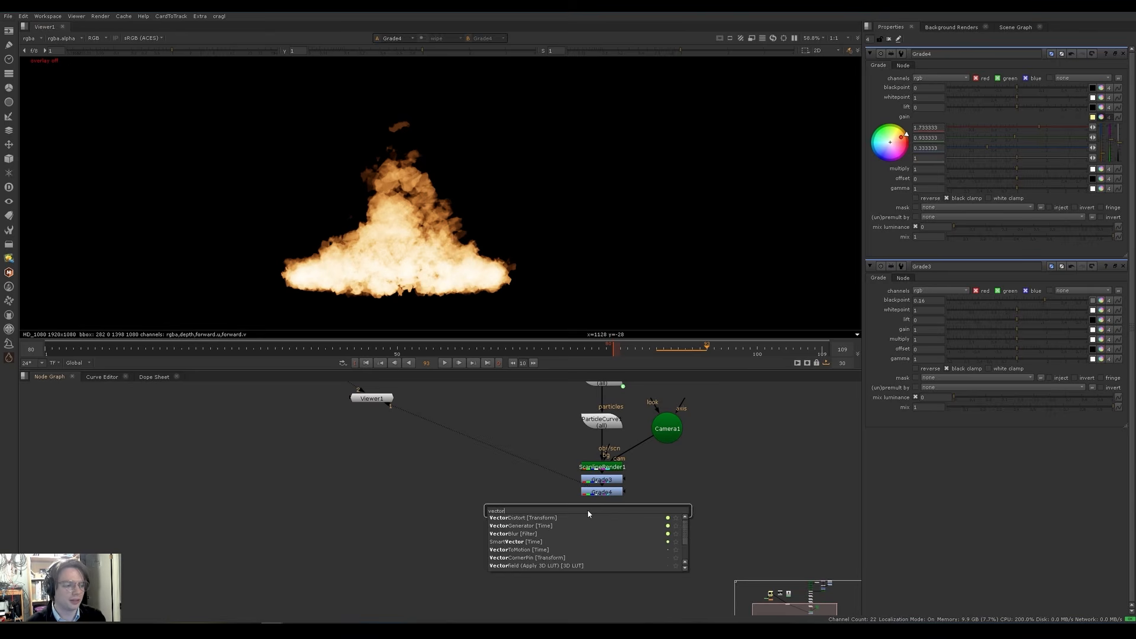
type("bl")
key("Return")
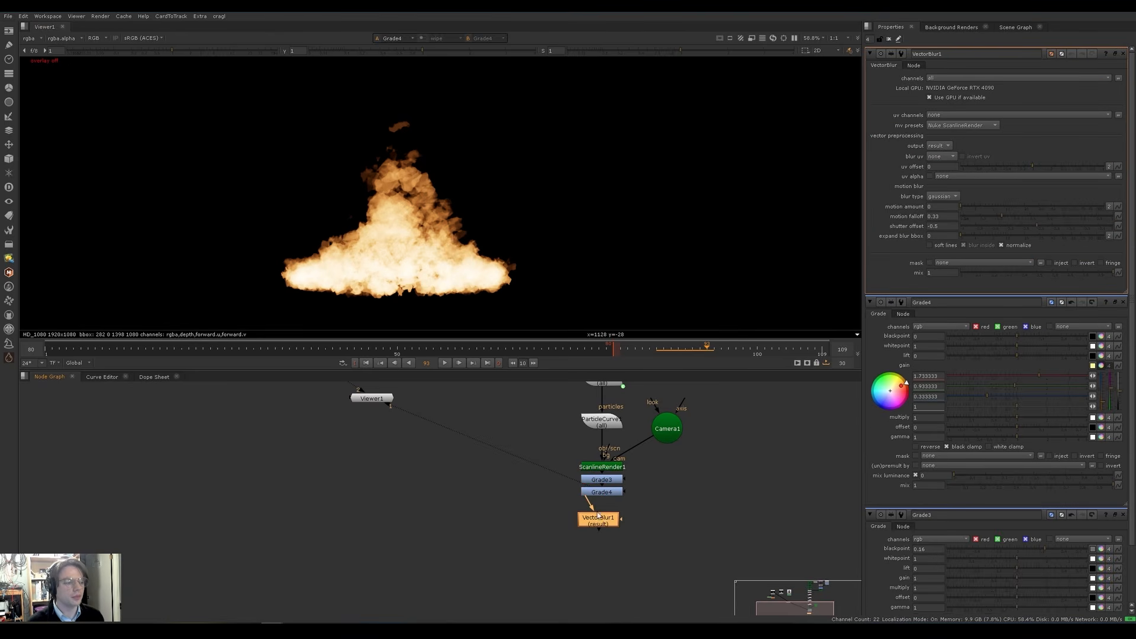
left_click_drag(605, 522, 608, 526)
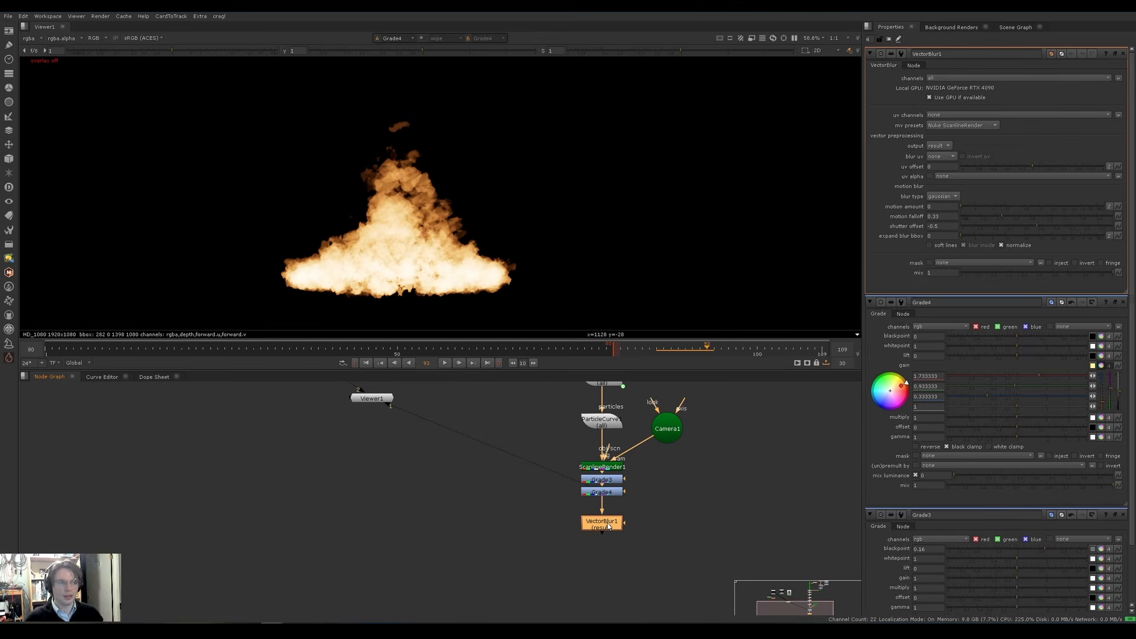
key("1")
middle_click_drag(609, 529, 547, 545)
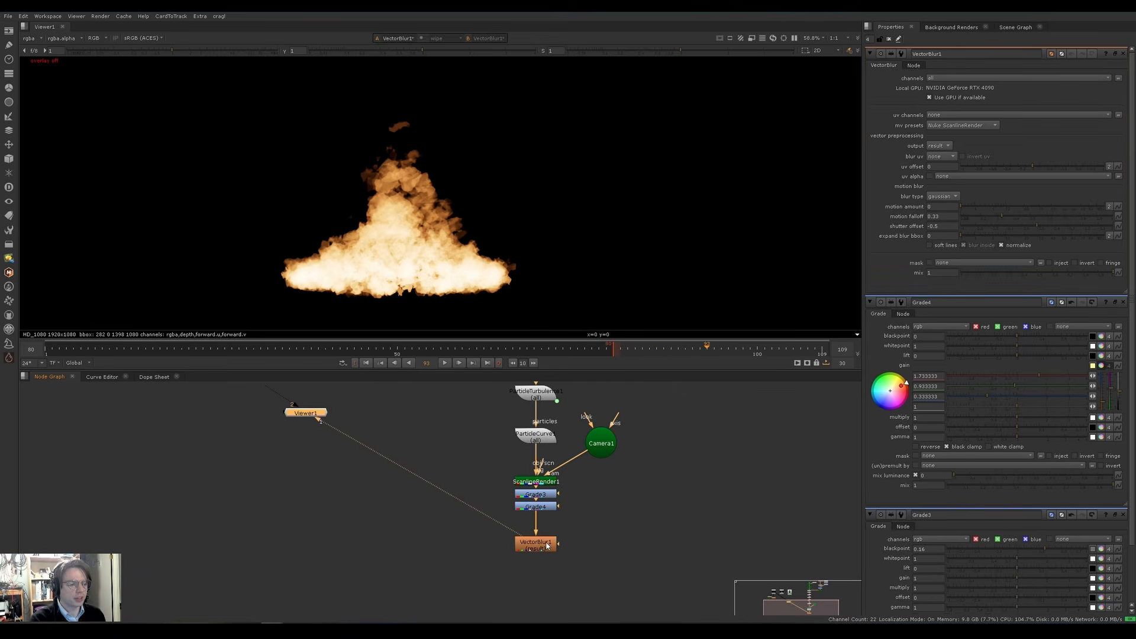
Step: Try a DirBlurWrapper on Grade4 with a BlurLength of 10, then remove the node
left_click(547, 546)
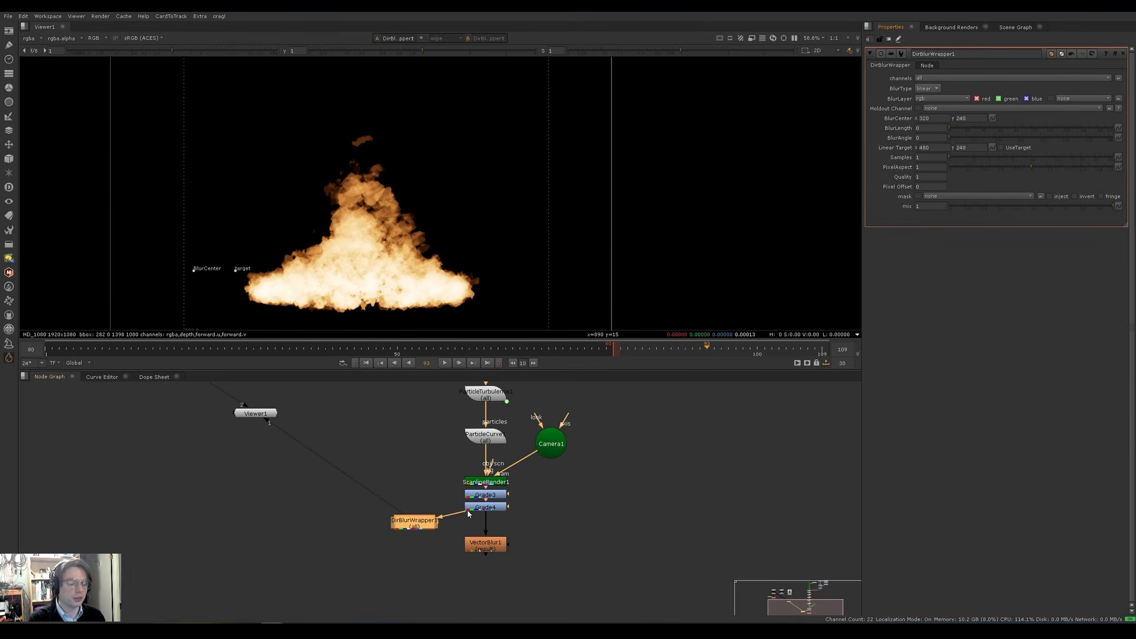
mouse_move(954, 129)
left_mouse_down()
mouse_move(1016, 132)
mouse_move(946, 136)
mouse_move(957, 129)
left_mouse_up()
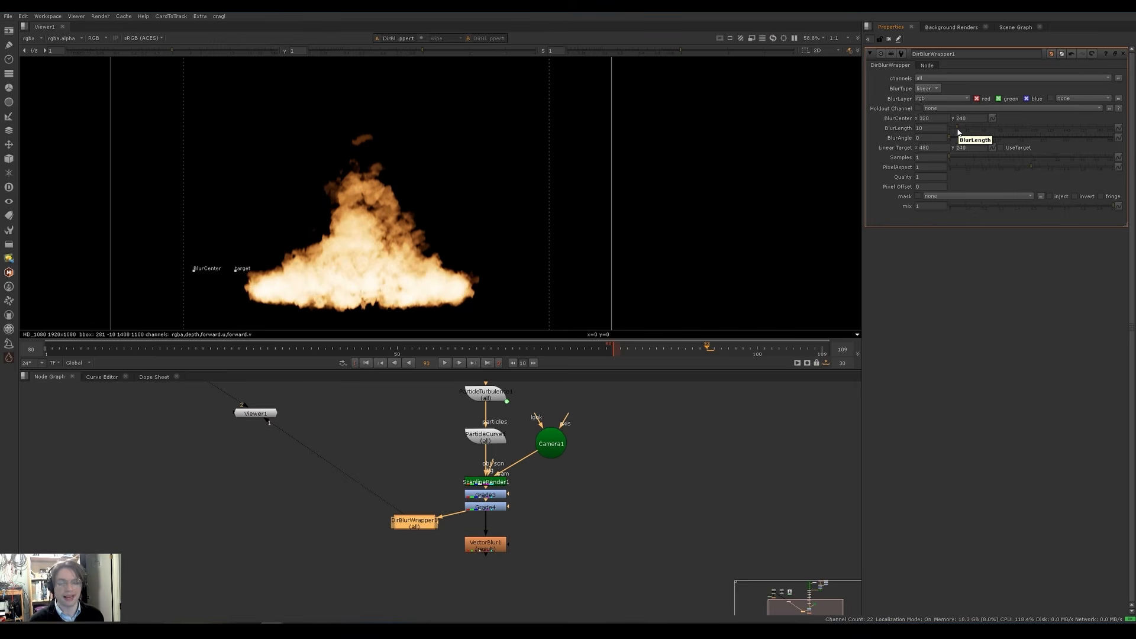
key("Delete")
Step: View VectorBlur1 again and briefly play back the fire
left_click(489, 575)
key("1")
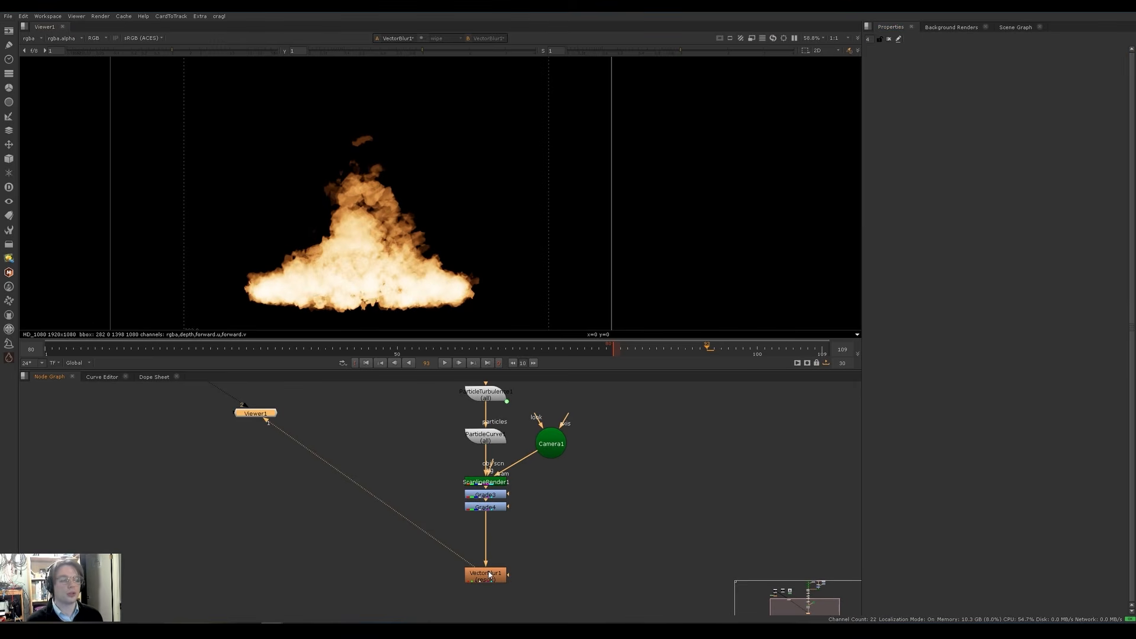
key("l")
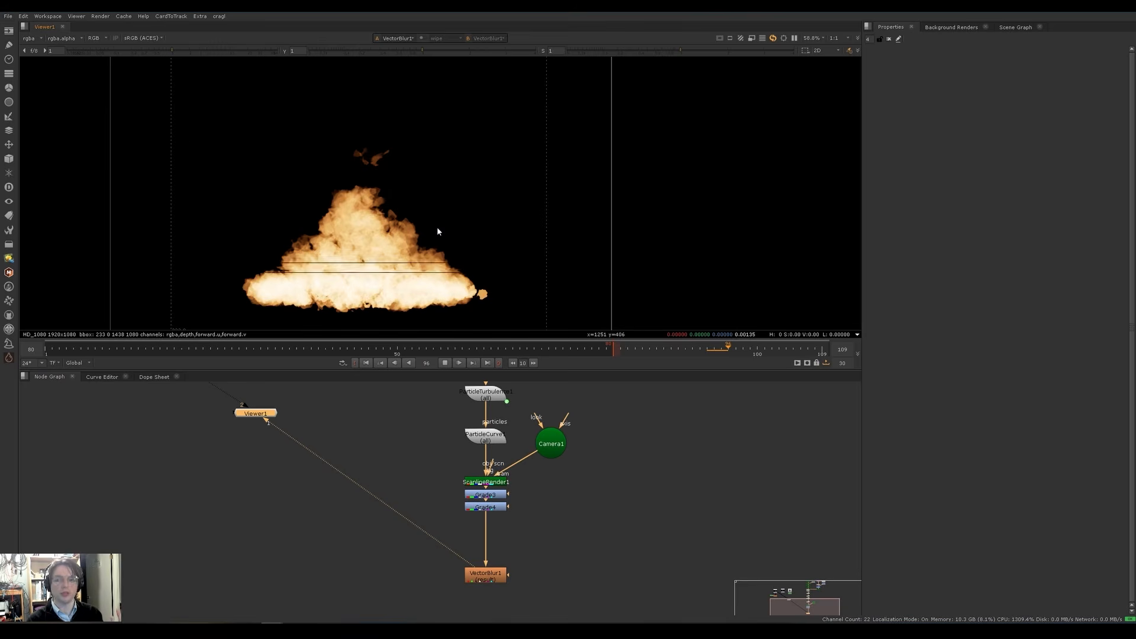
key("k")
Step: Add a Constant node beside the render chain and set its colour to pure green with a green value of 1
left_click(406, 559)
key("Tab")
key("Escape")
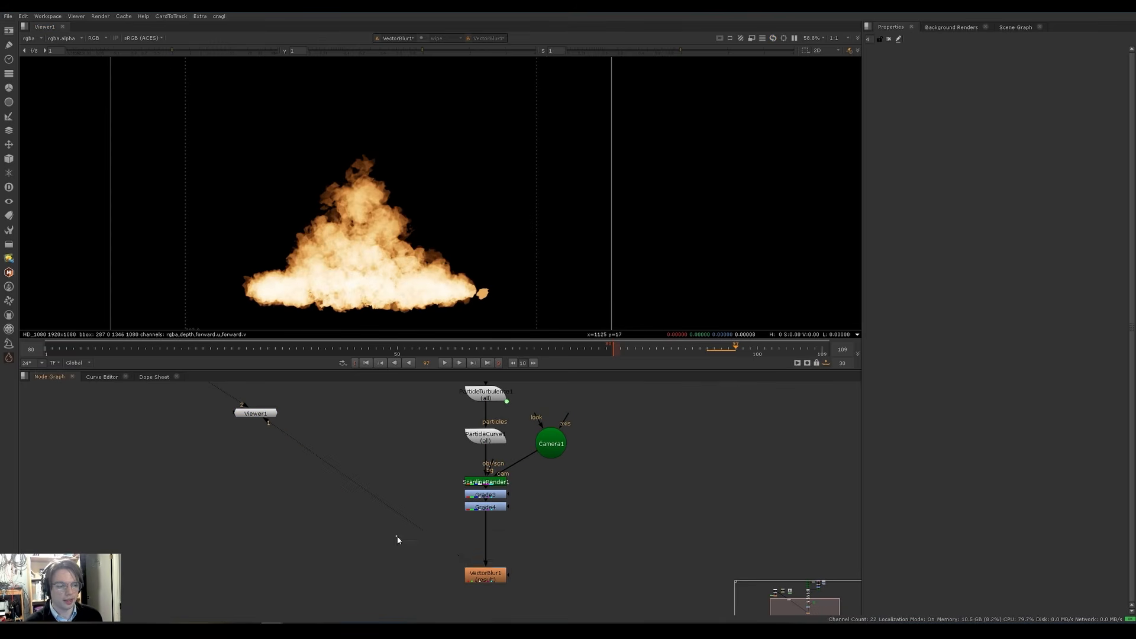
key("Tab")
type("constant")
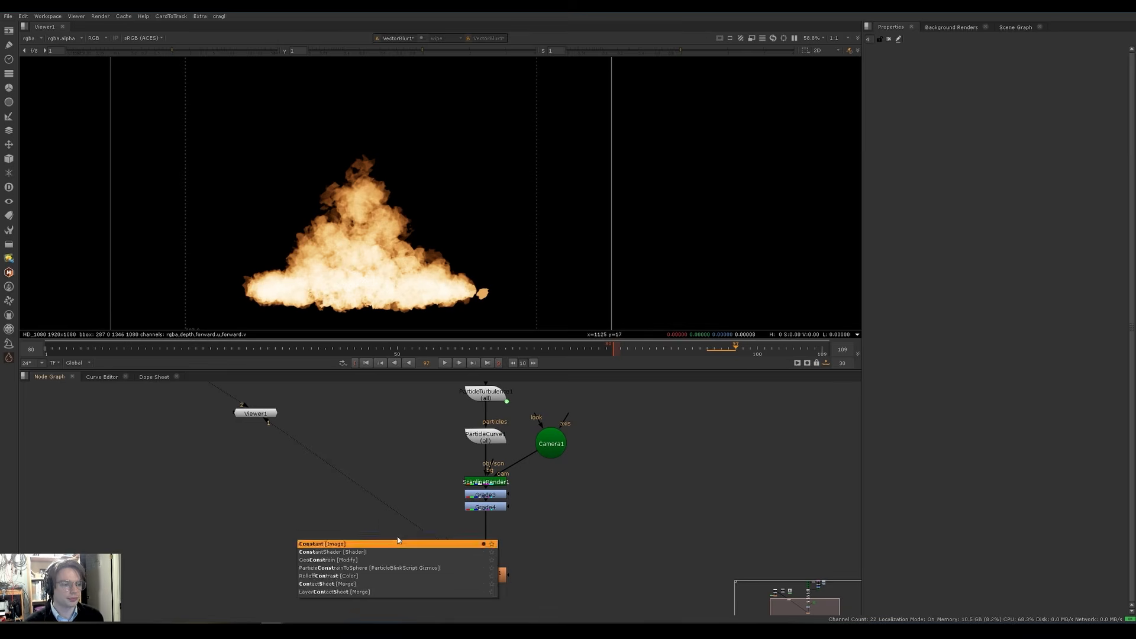
key("Return")
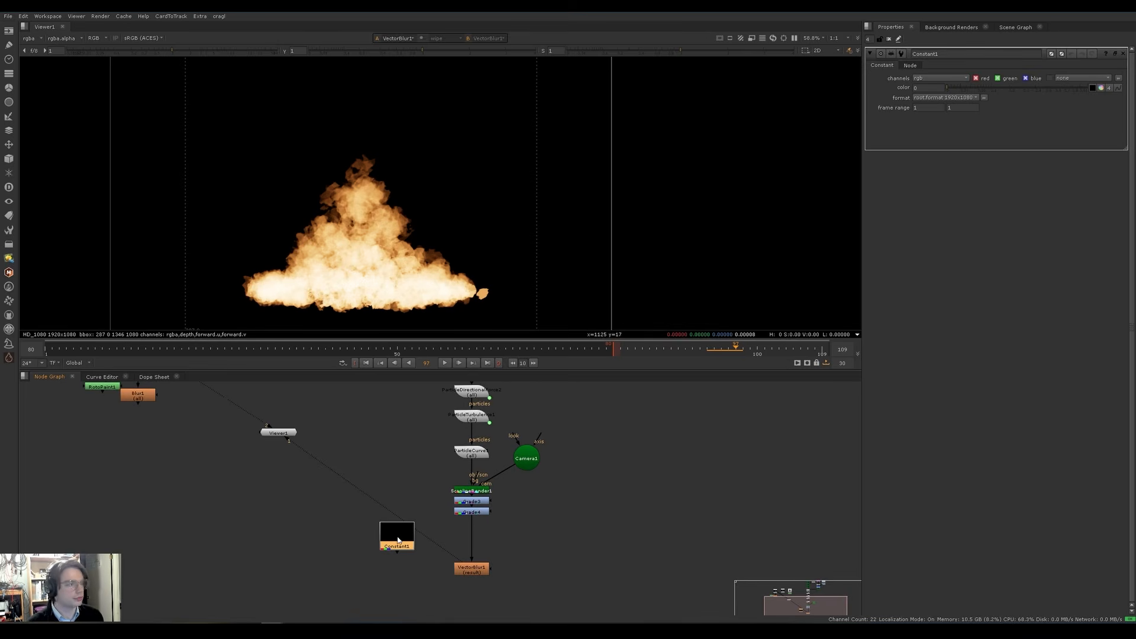
left_click(1100, 87)
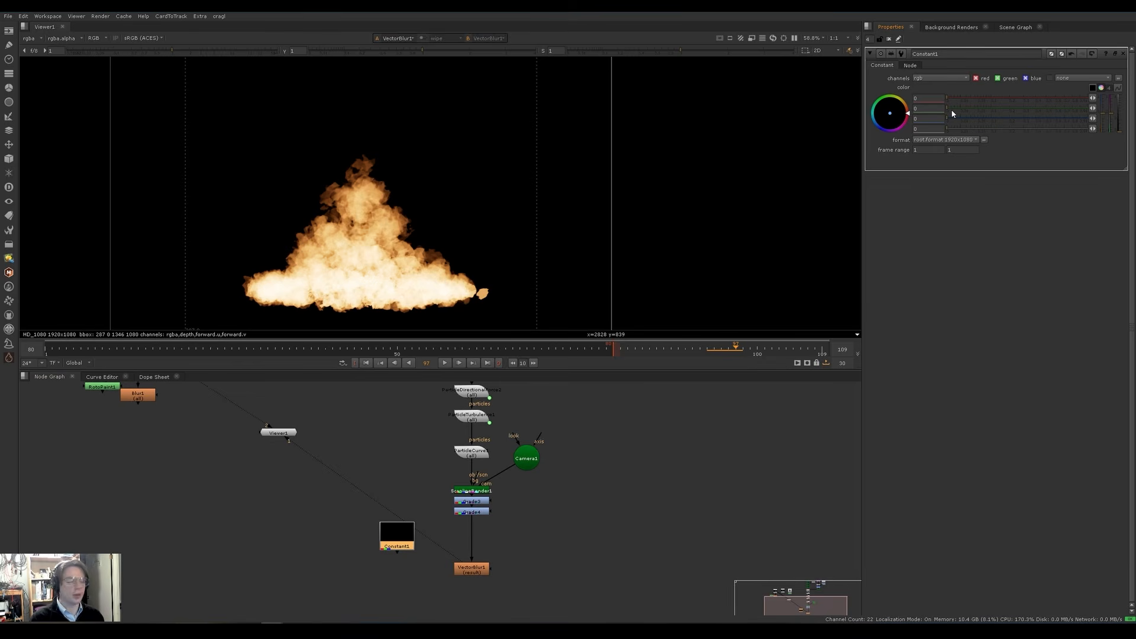
left_click_drag(960, 111, 1006, 115)
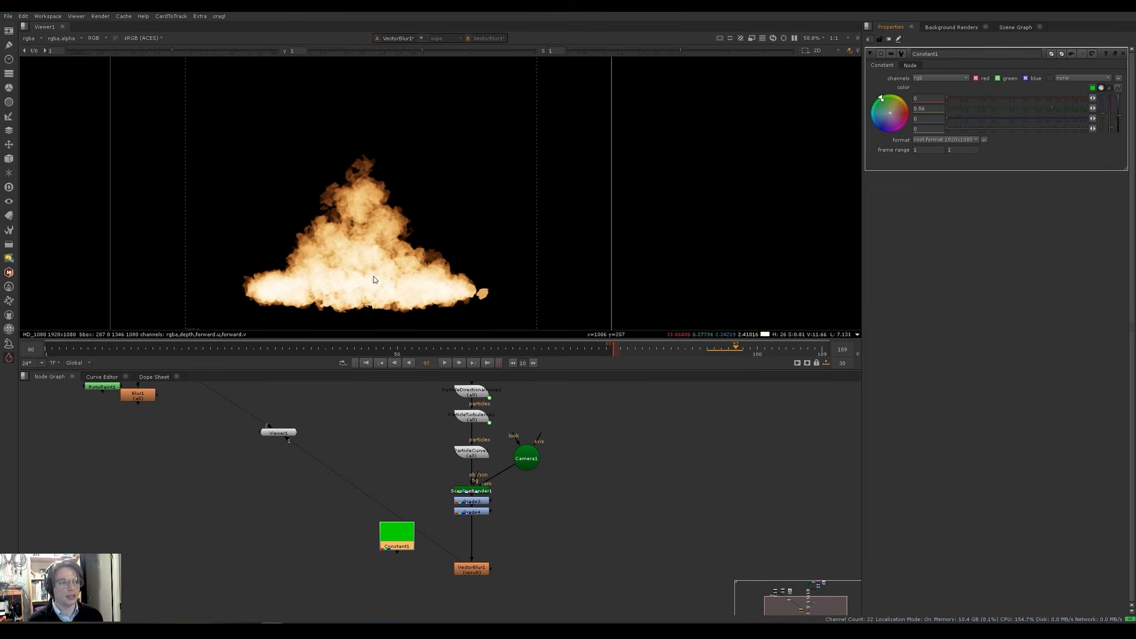
left_click_drag(1059, 110, 1092, 114)
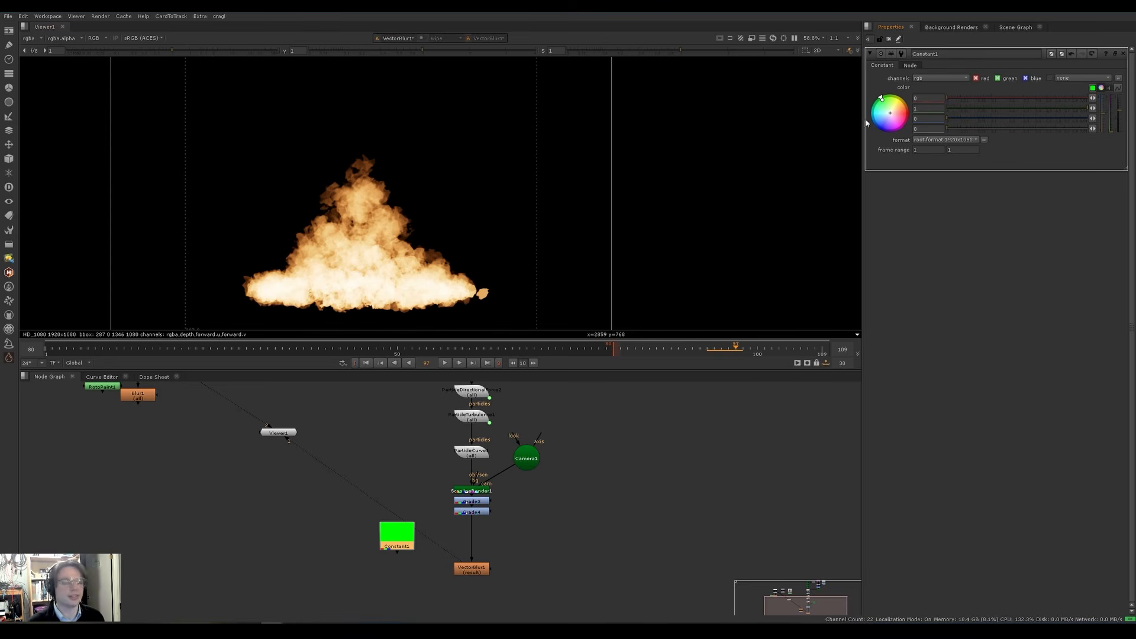
Step: Insert a Copy node between Grade4 and VectorBlur1 and feed Constant1 into its A input
middle_click_drag(379, 226, 407, 222)
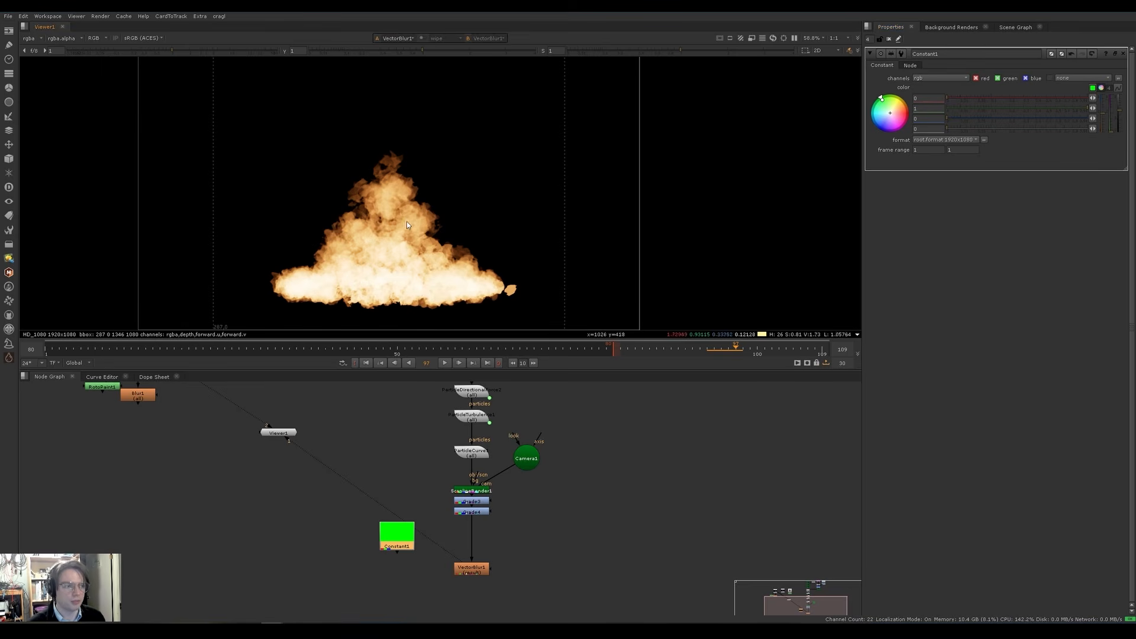
left_click(491, 545)
key("k")
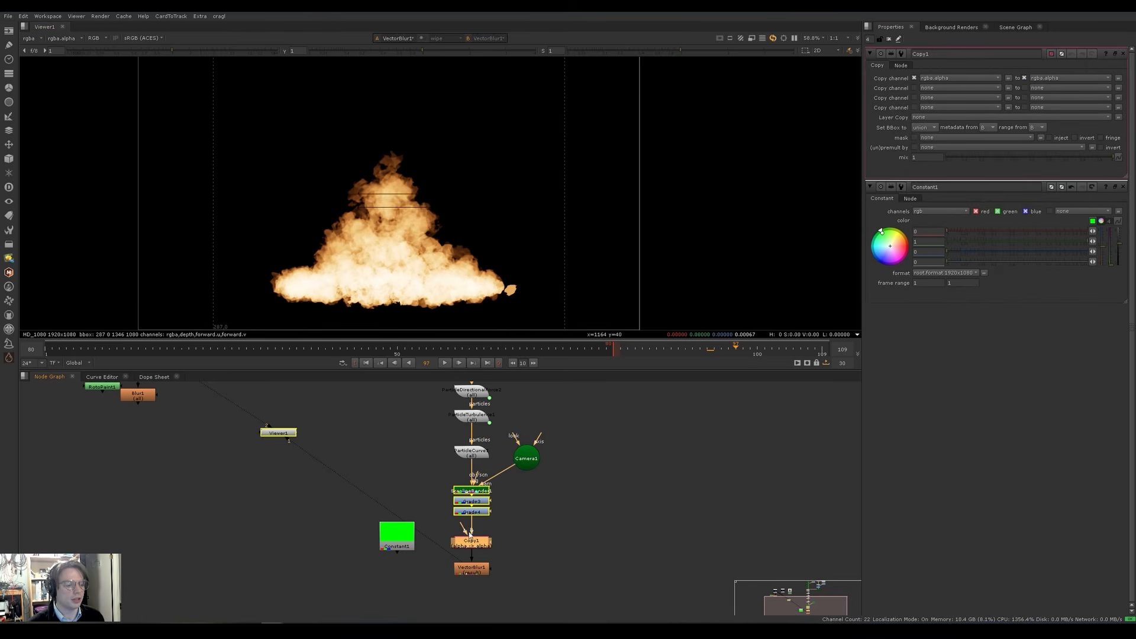
left_click_drag(396, 551, 469, 543)
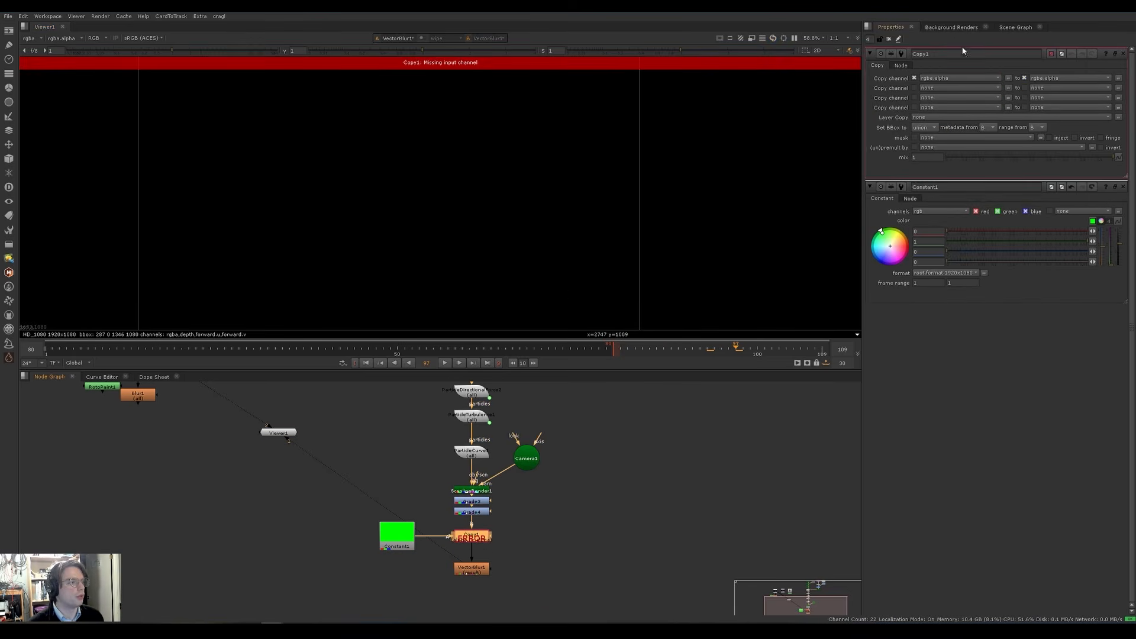
Step: Set Copy1 to copy rgba.red to forward.u and rgba.green to forward.v
left_click(953, 77)
left_click(940, 96)
left_click(949, 87)
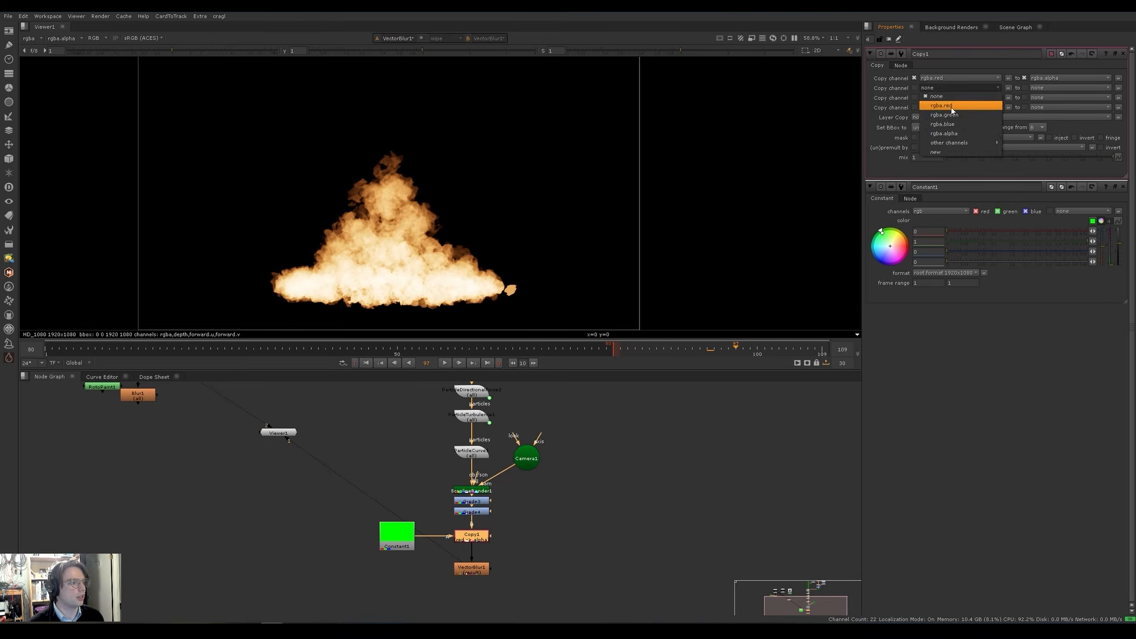
left_click(949, 115)
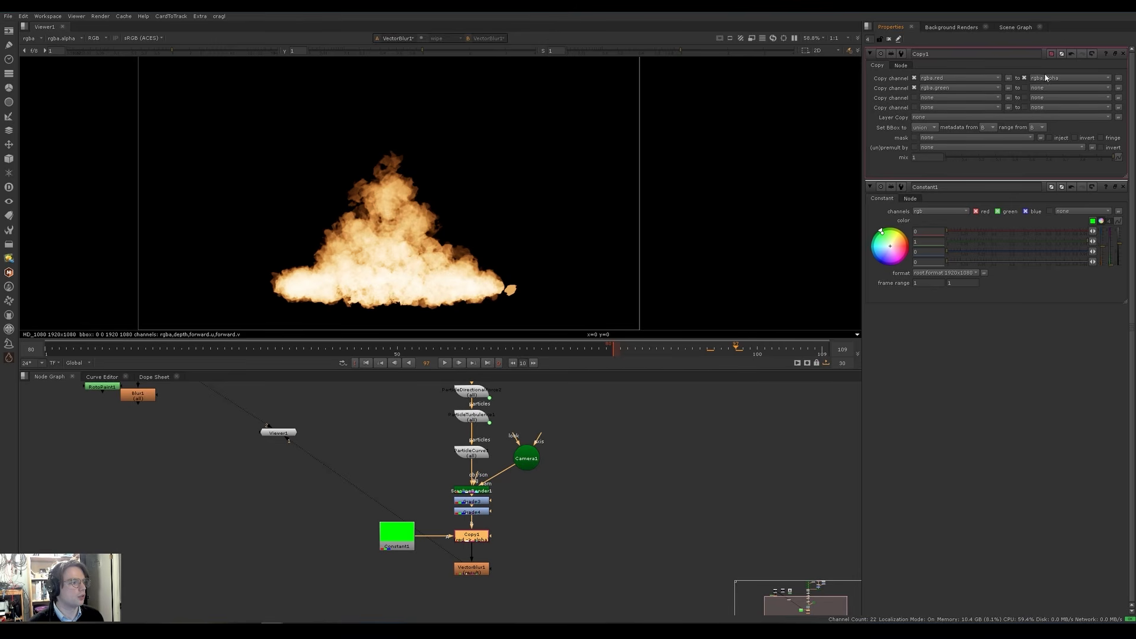
left_click(1045, 80)
left_click(1050, 151)
left_click(1048, 89)
left_click(1050, 161)
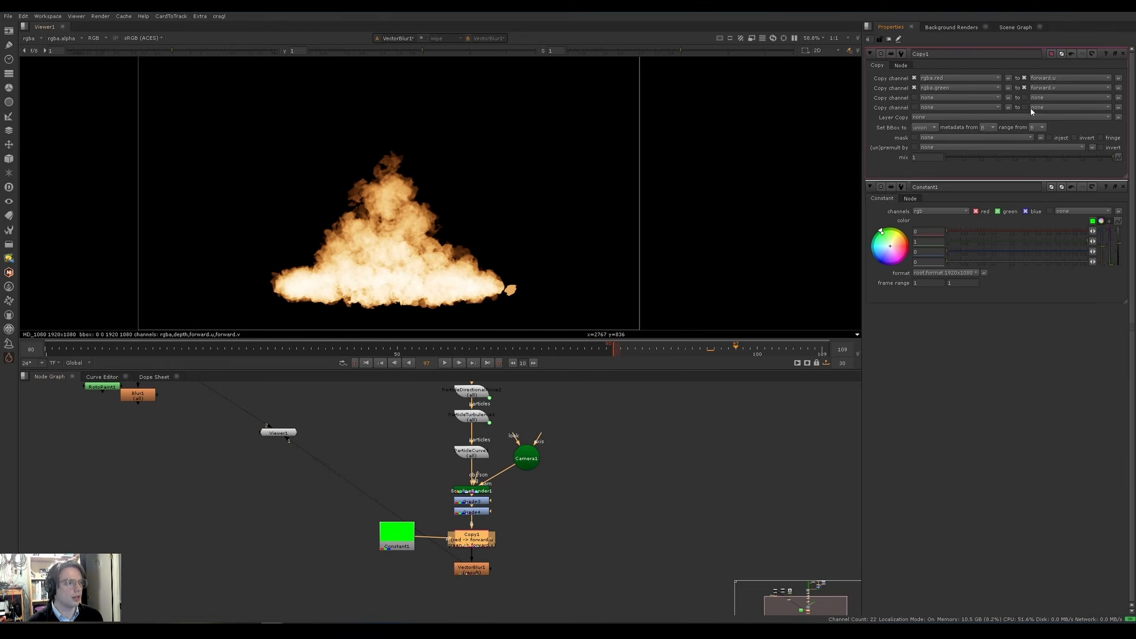
Step: Set VectorBlur1's uv channels to forward and its motion amount to 100
double_click(471, 570)
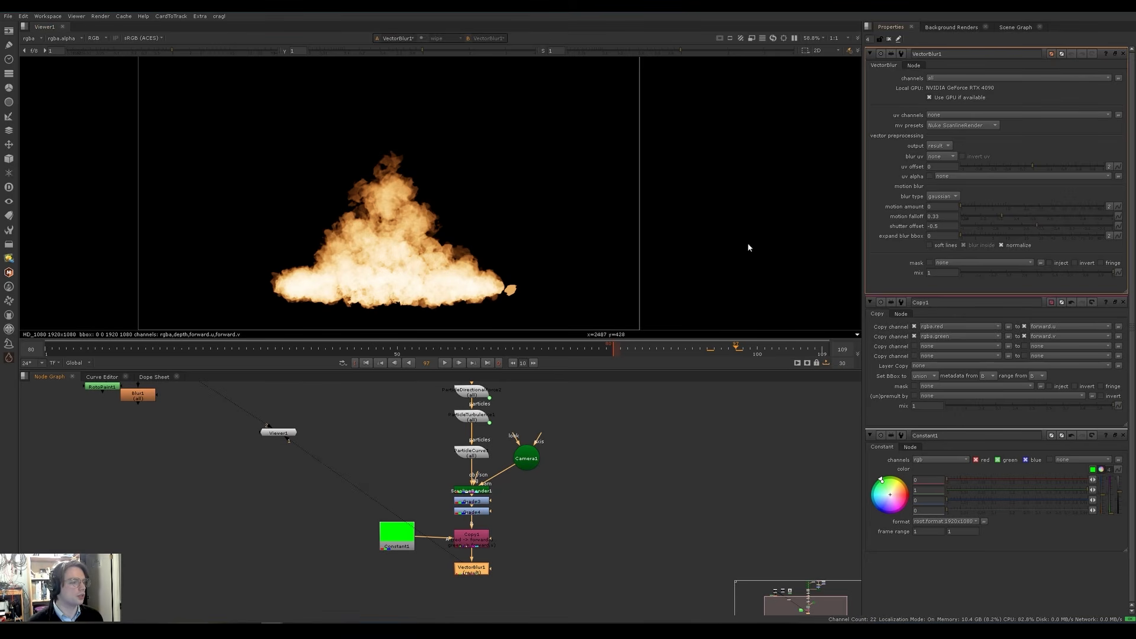
left_click(962, 113)
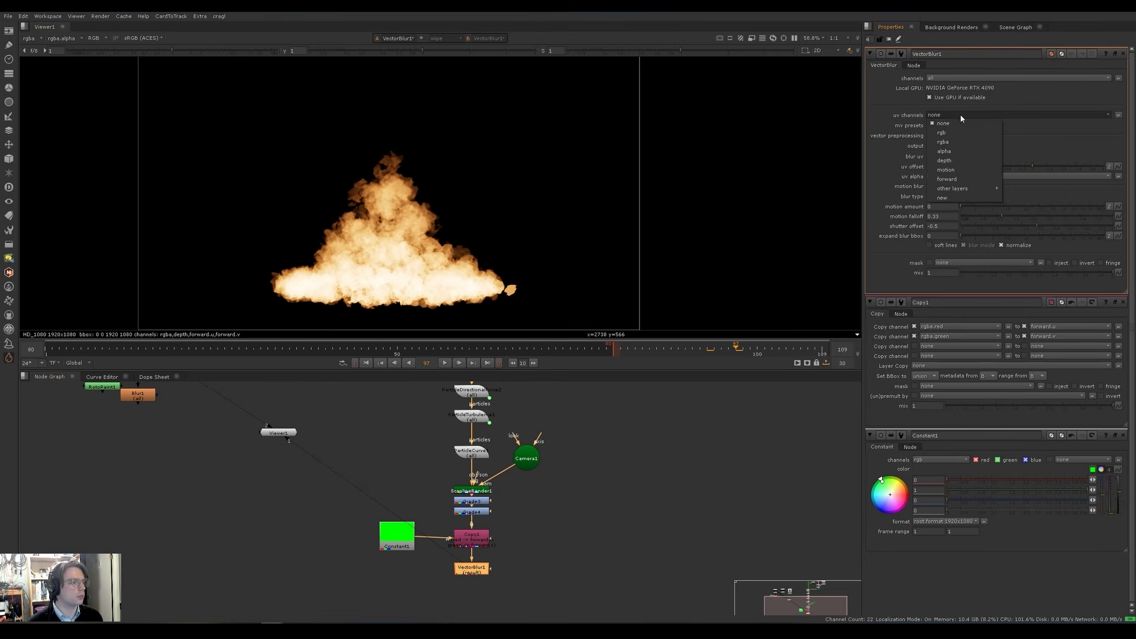
left_click(954, 182)
double_click(939, 206)
type("1")
key("Return")
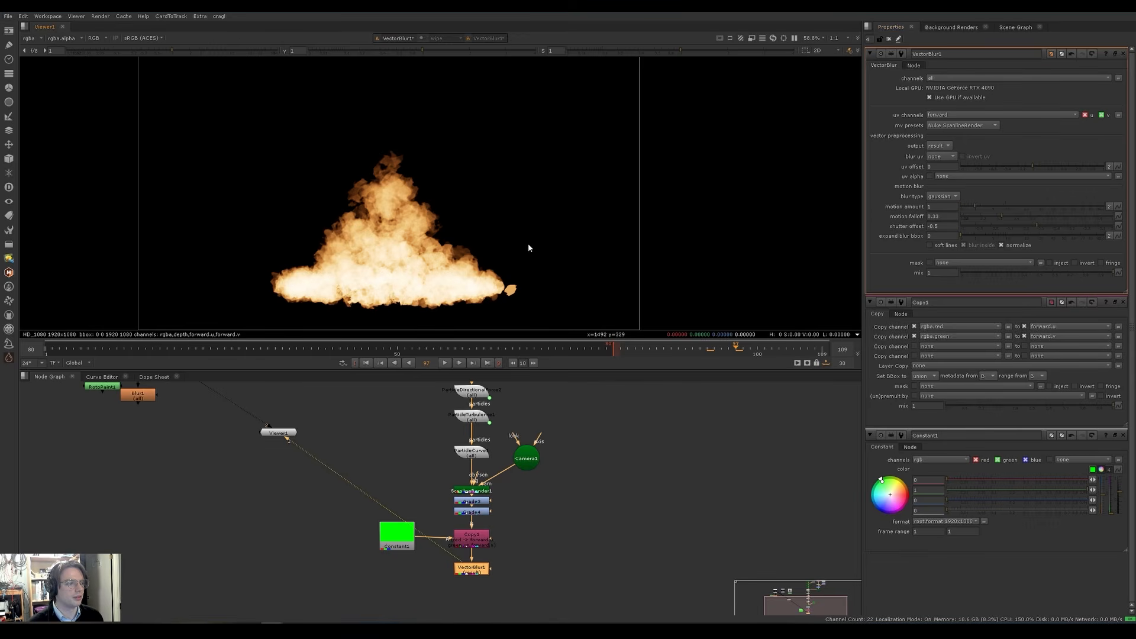
left_click(953, 207)
type("00")
key("Return")
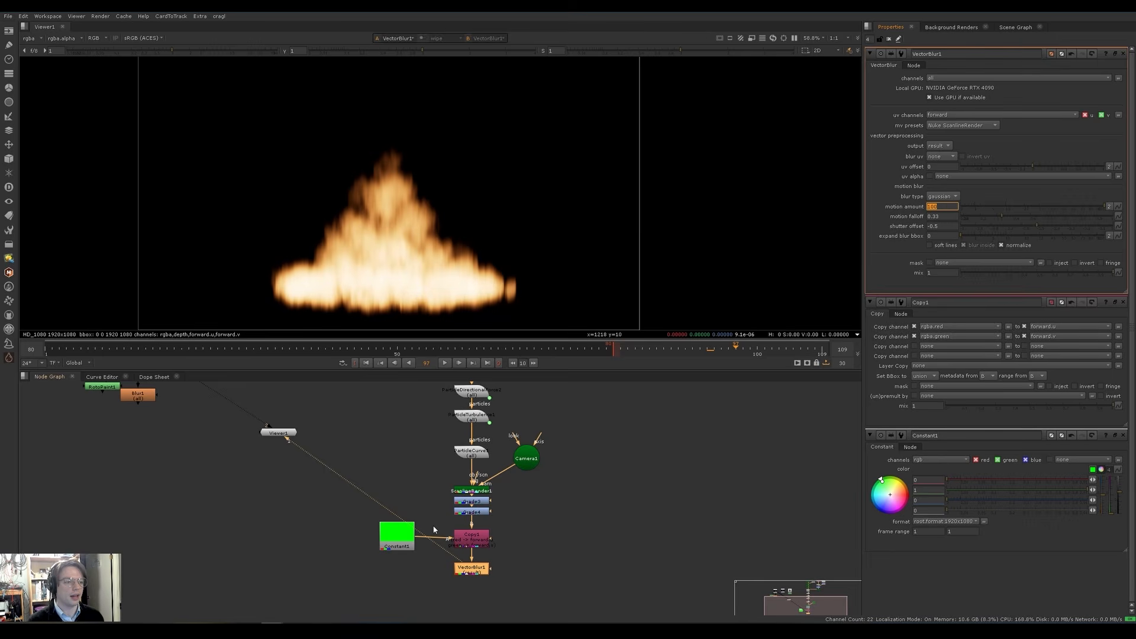
Step: Try a red value of 1 on Constant1 to test a diagonal blur direction, and return red to 0
left_click(404, 539)
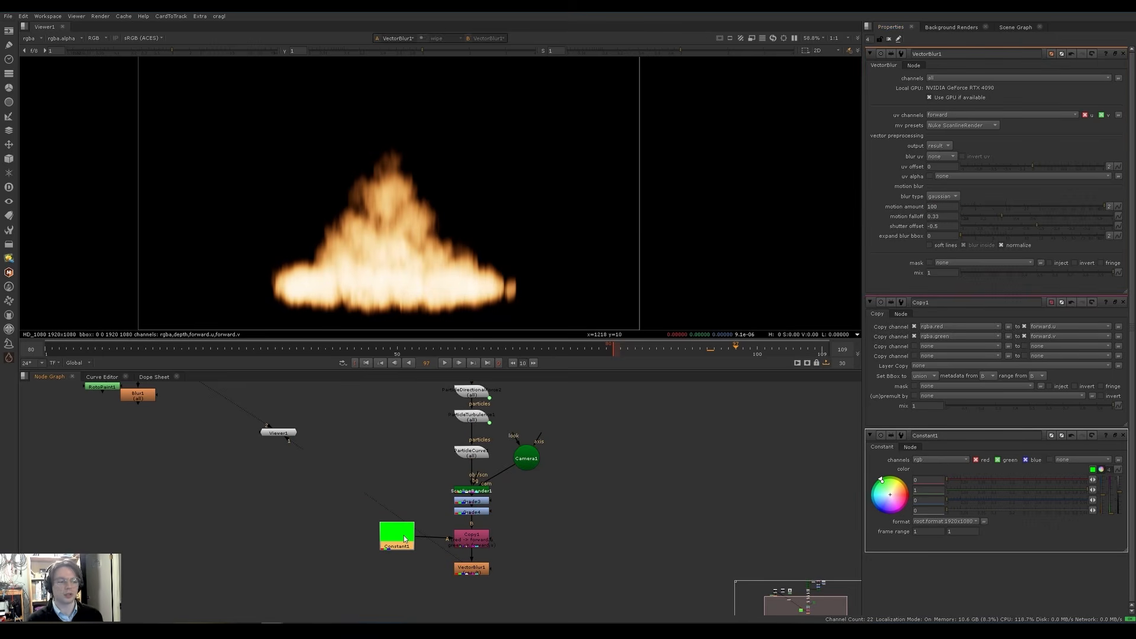
double_click(404, 538)
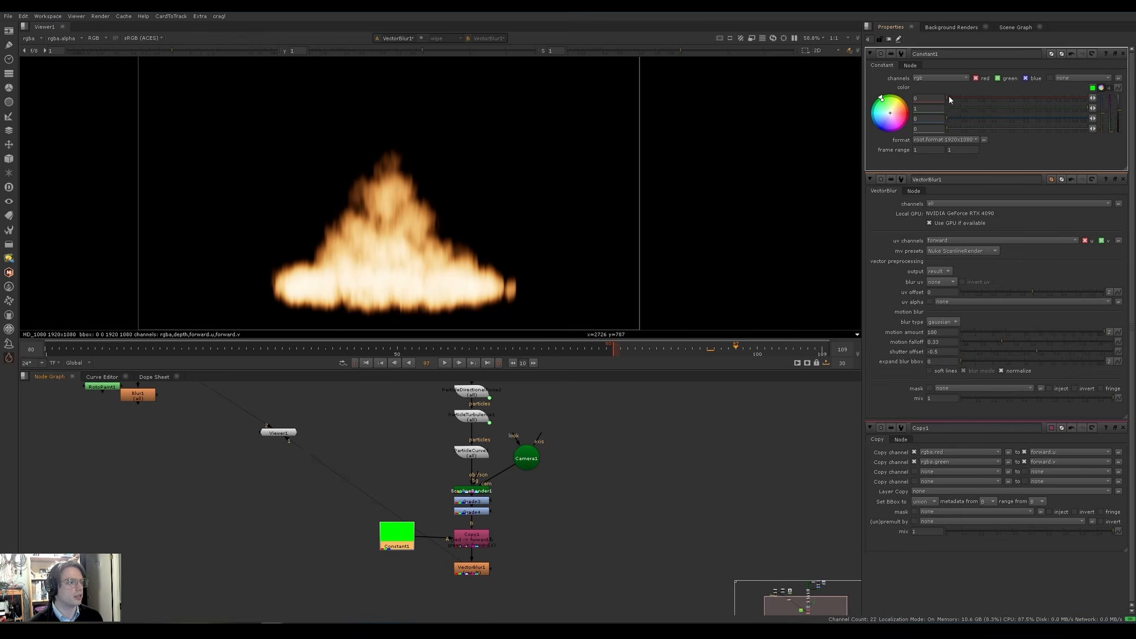
left_click(992, 99)
left_click_drag(992, 101, 1091, 97)
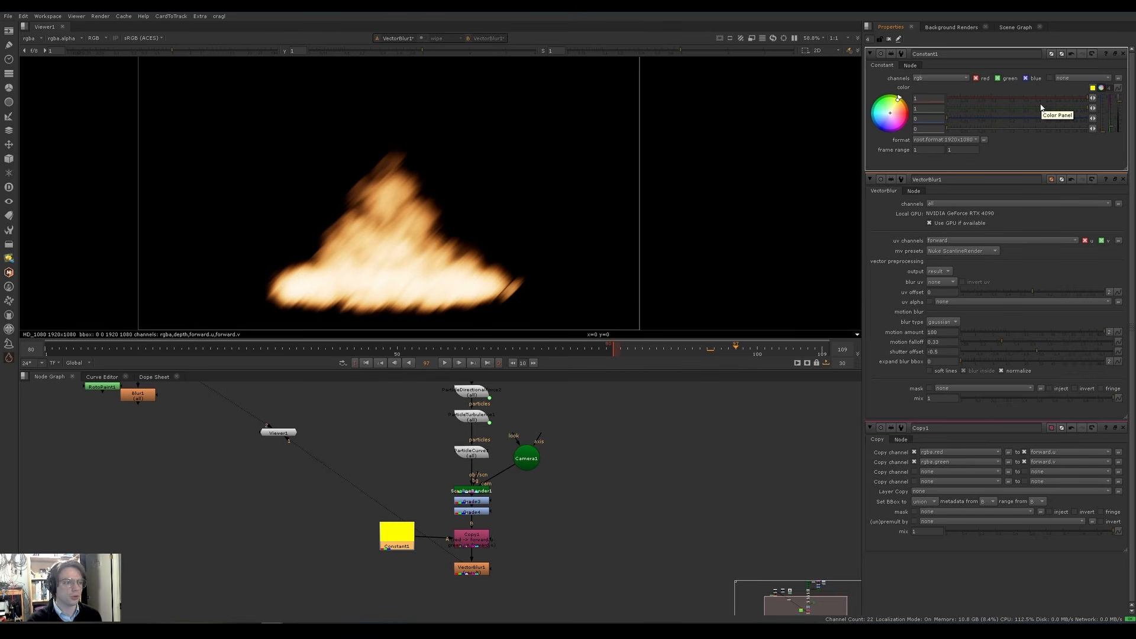
left_click_drag(1047, 99, 938, 97)
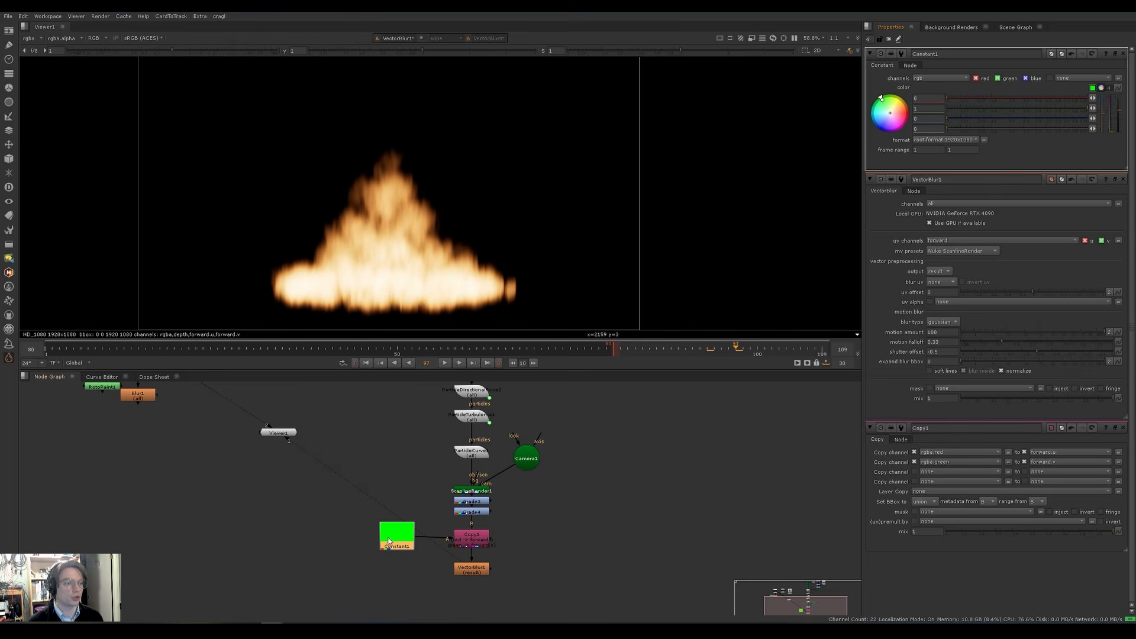
Step: Try a Grade node with gain 4 directly after Constant1 to strengthen the vectors, and delete that Grade node
left_click_drag(389, 540, 379, 533)
key("g")
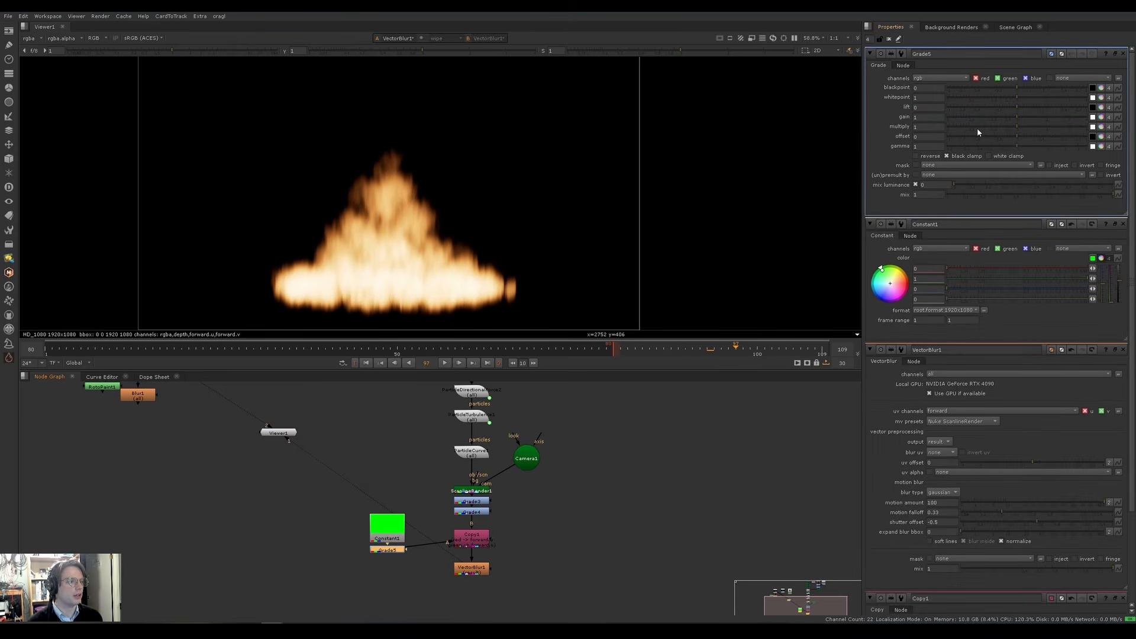
left_click_drag(1049, 122, 1115, 121)
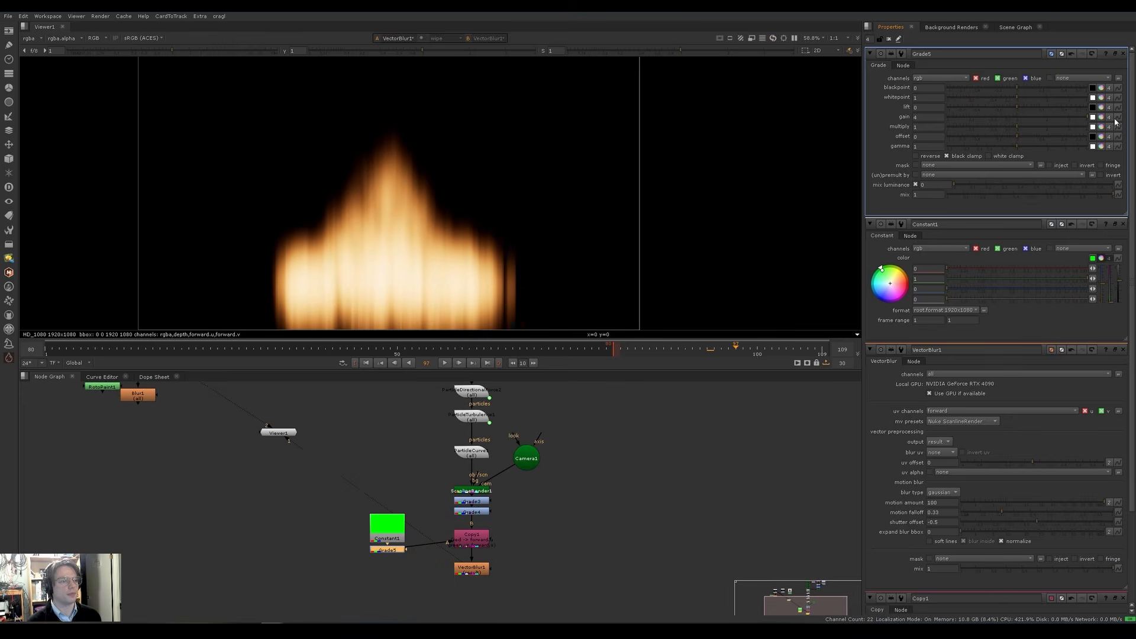
left_click(379, 533)
left_click(385, 550)
key("Delete")
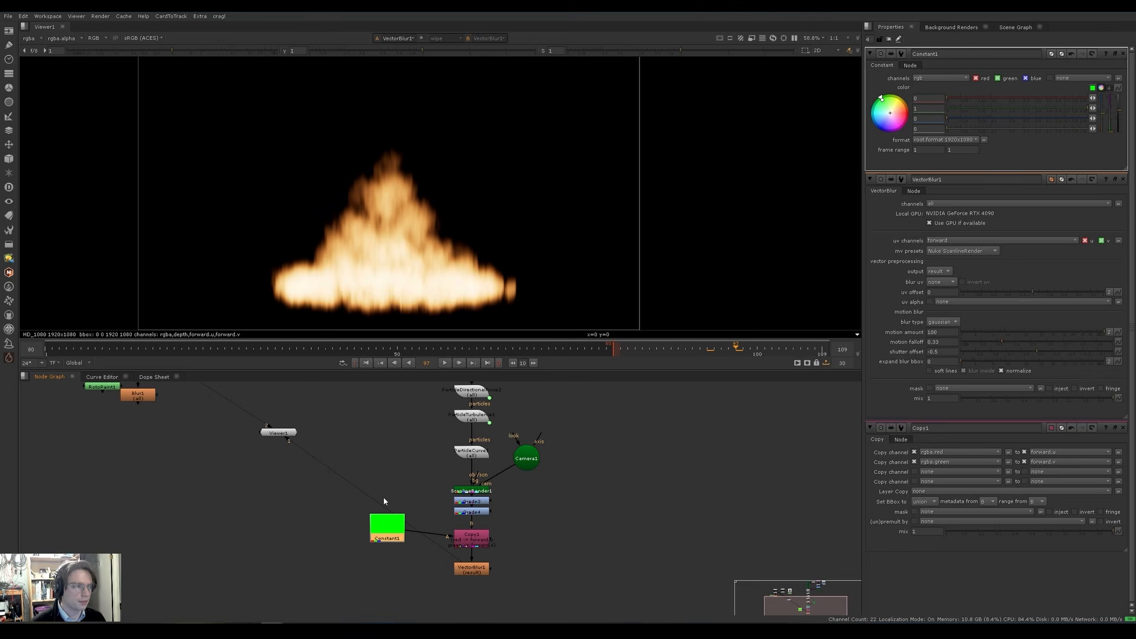
Step: Set VectorBlur1's blur type to uniform and move Constant1 farther away from Copy1
left_click(940, 322)
left_click(945, 315)
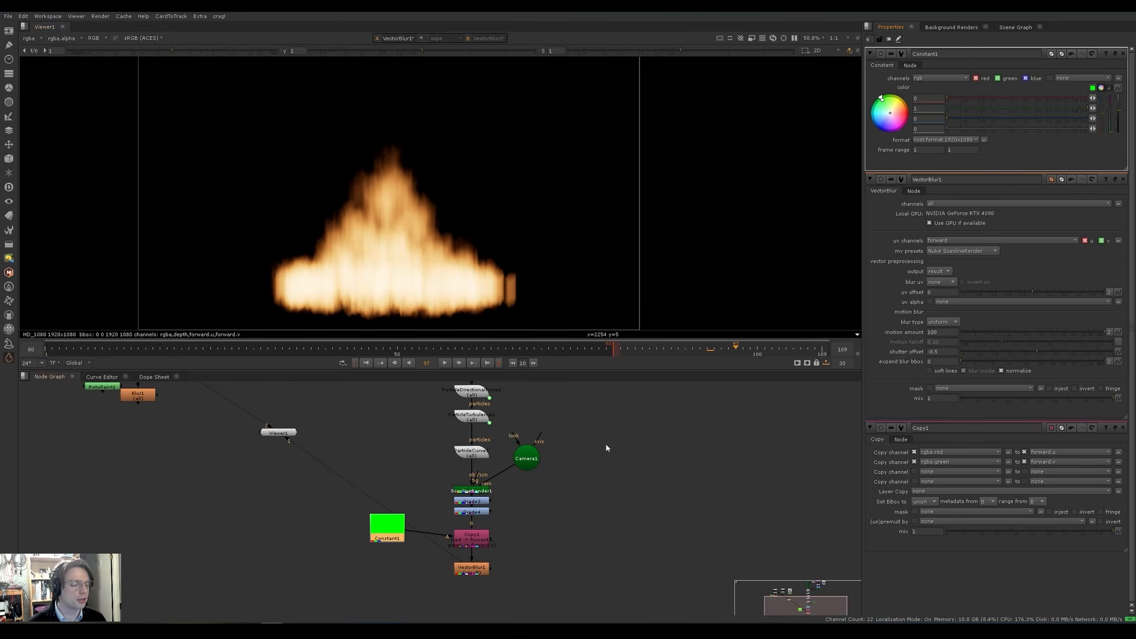
left_click_drag(396, 543, 373, 541)
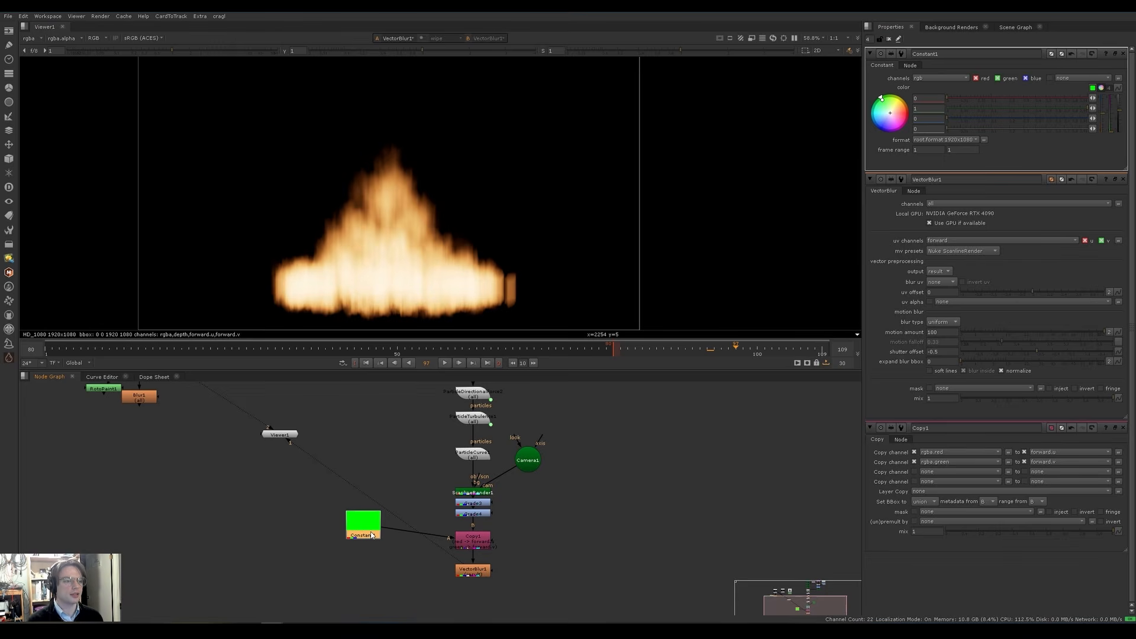
left_click_drag(265, 305, 545, 139, "ctrl+shift")
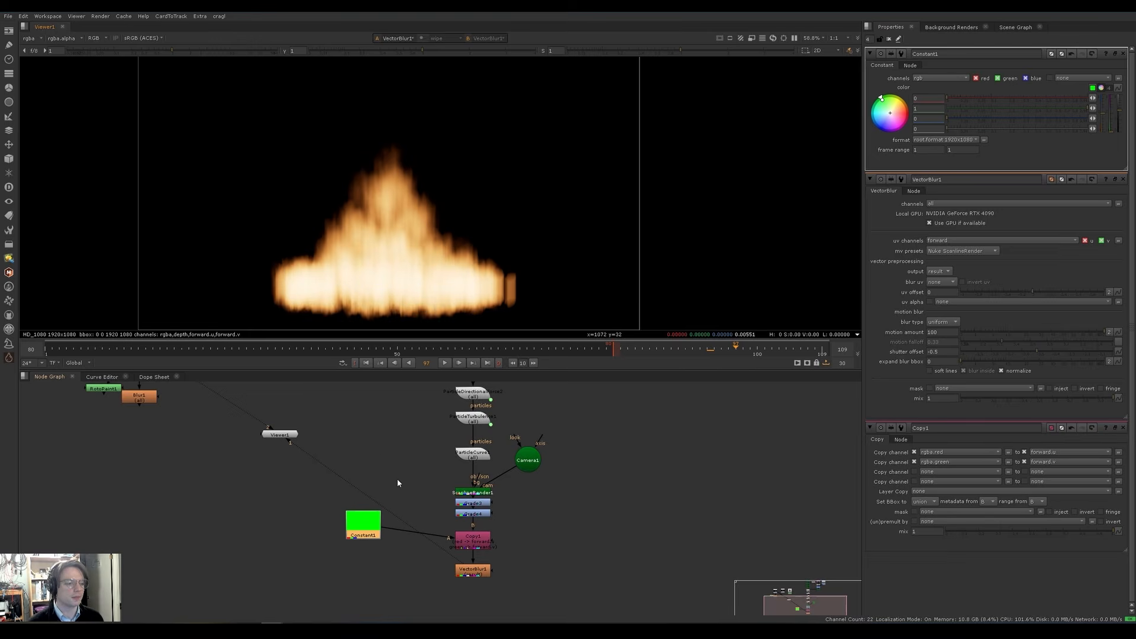
Step: View the last ParticleCurve node's output in 3D, play the simulation briefly, and return the viewer to 2D
left_click(474, 480)
key("1")
left_click_drag(588, 254, 688, 231, "ctrl")
scroll(622, 225, "up", 3)
key("l")
left_click_drag(580, 223, 598, 221, "ctrl")
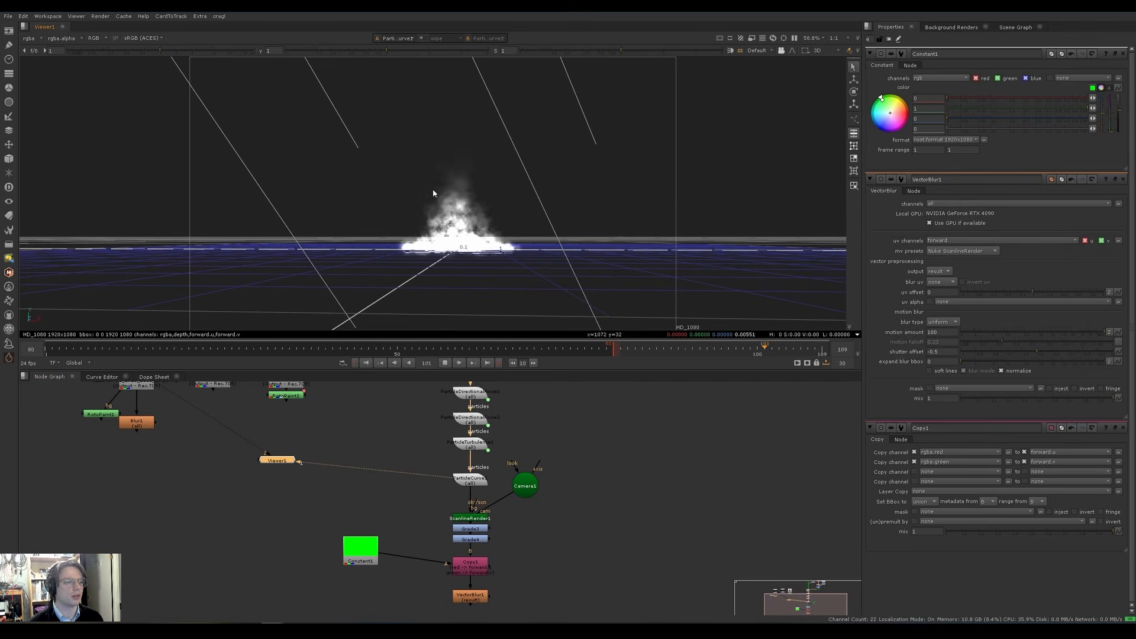
key("k")
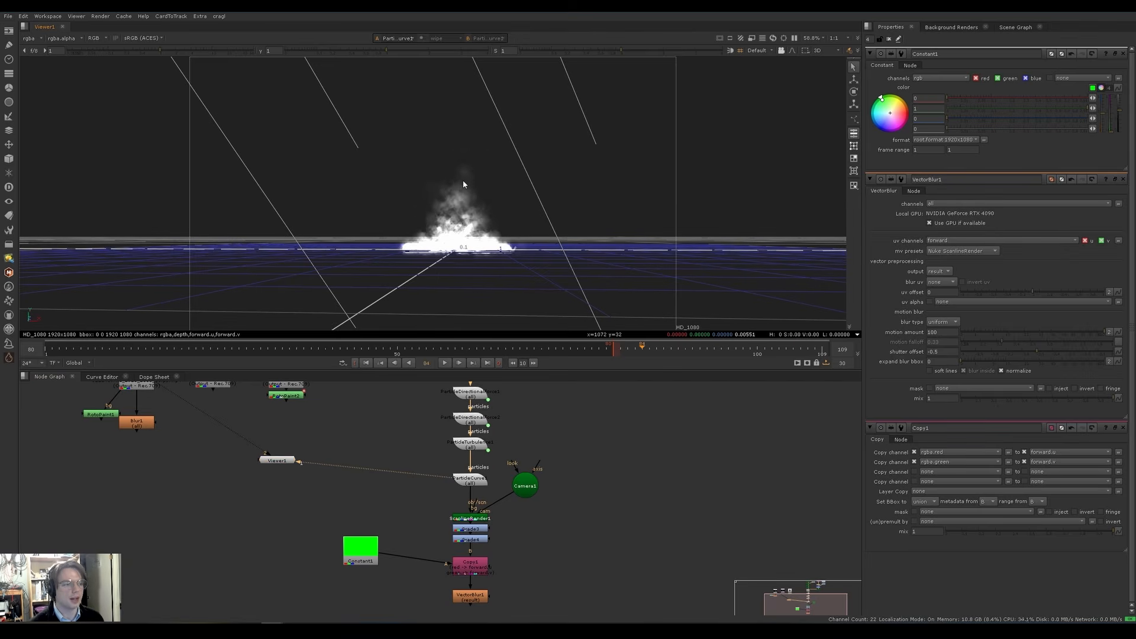
key("Tab")
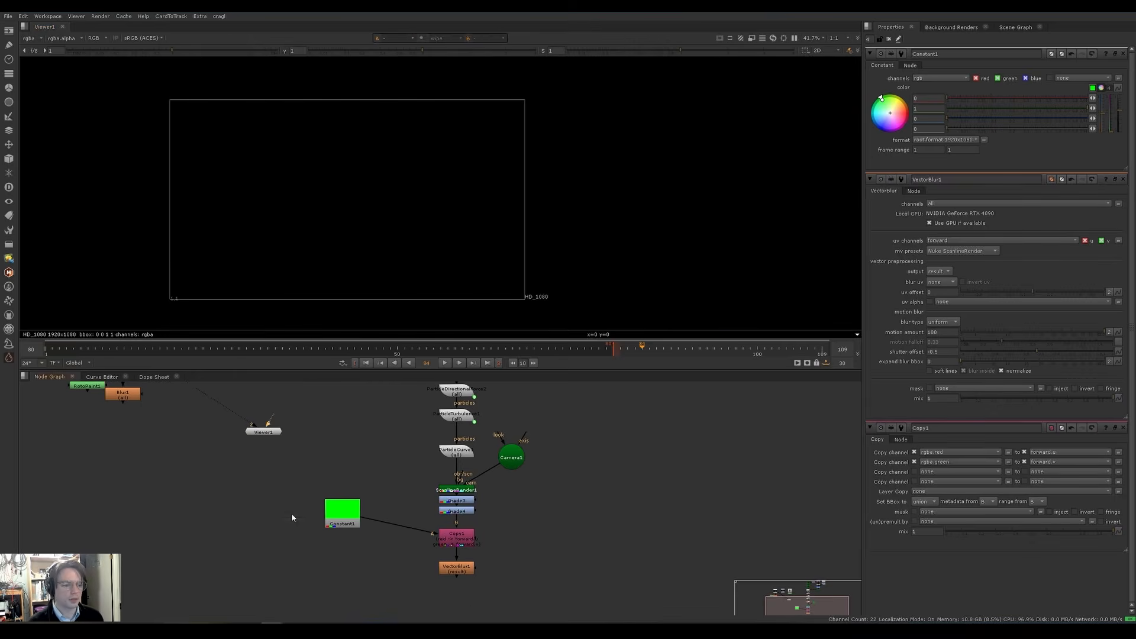
Step: Add a Ramp node beside Constant1, stretch its two points from the frame's bottom edge to its top edge, and view it
key("Tab")
type("ramp")
key("Return")
left_click_drag(193, 262, 190, 102)
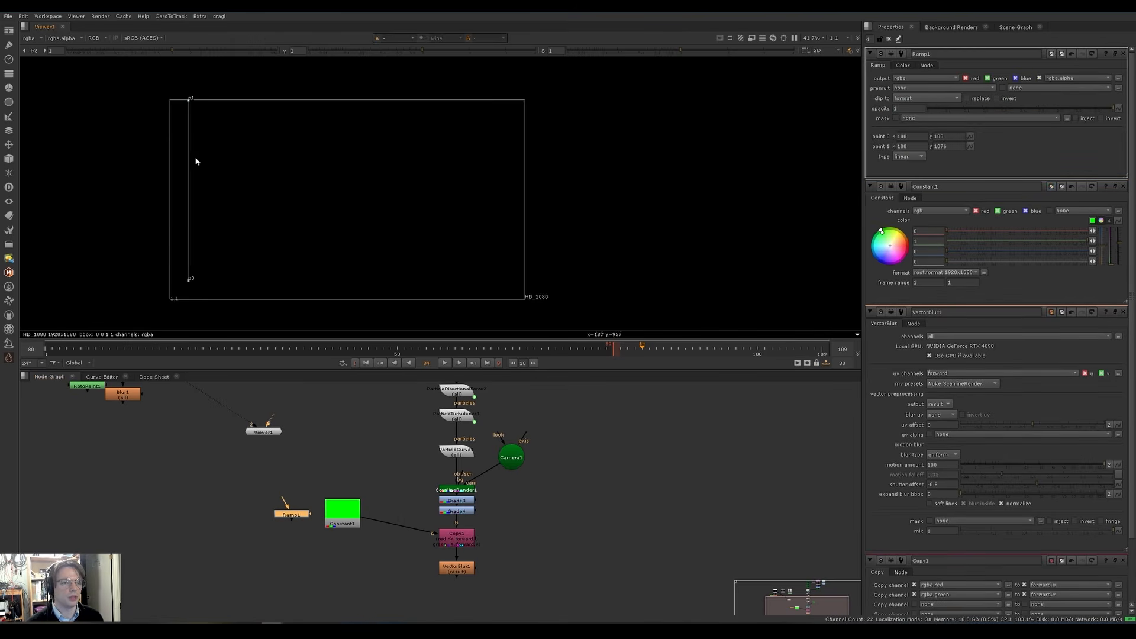
left_click_drag(188, 278, 190, 299)
key("1")
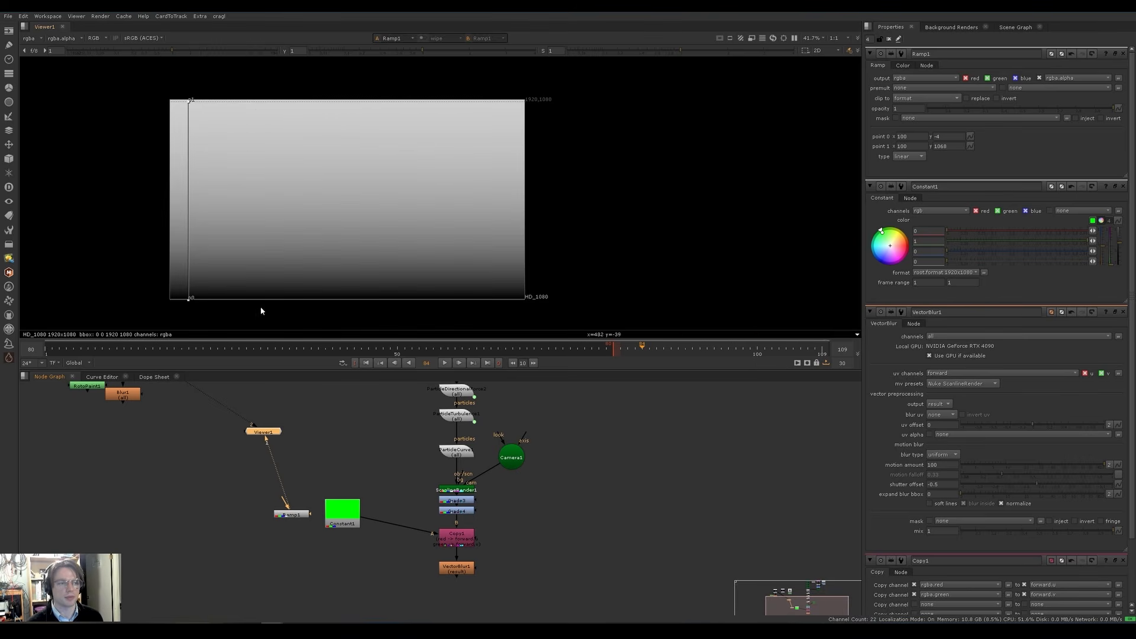
Step: Merge Ramp1 over Constant1 ahead of Copy1's A input, set the operation to multiply, and view the merge
key("m")
mouse_move(306, 533)
left_mouse_down()
mouse_move(372, 524)
mouse_move(345, 551)
mouse_move(302, 519)
left_mouse_up()
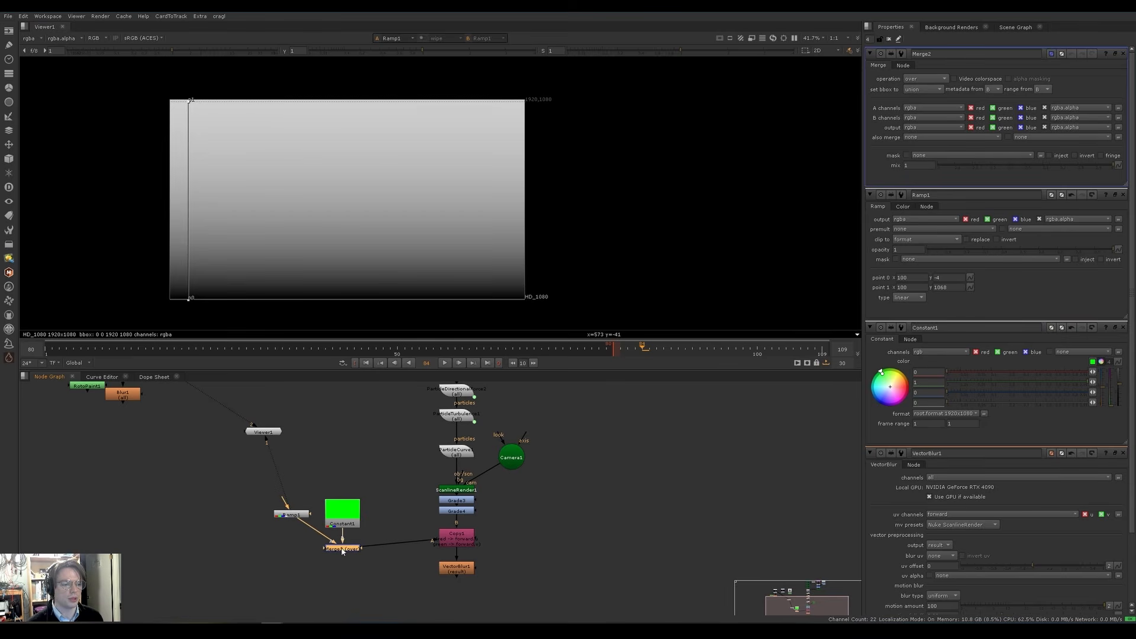
left_click(924, 79)
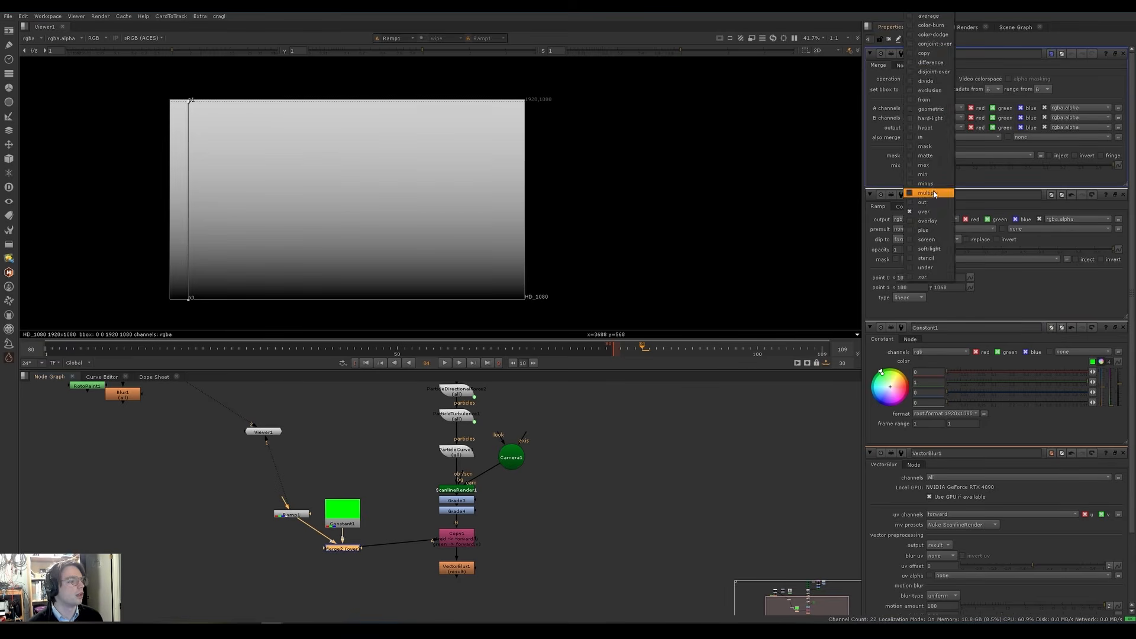
left_click(929, 193)
left_click(338, 551)
key("1")
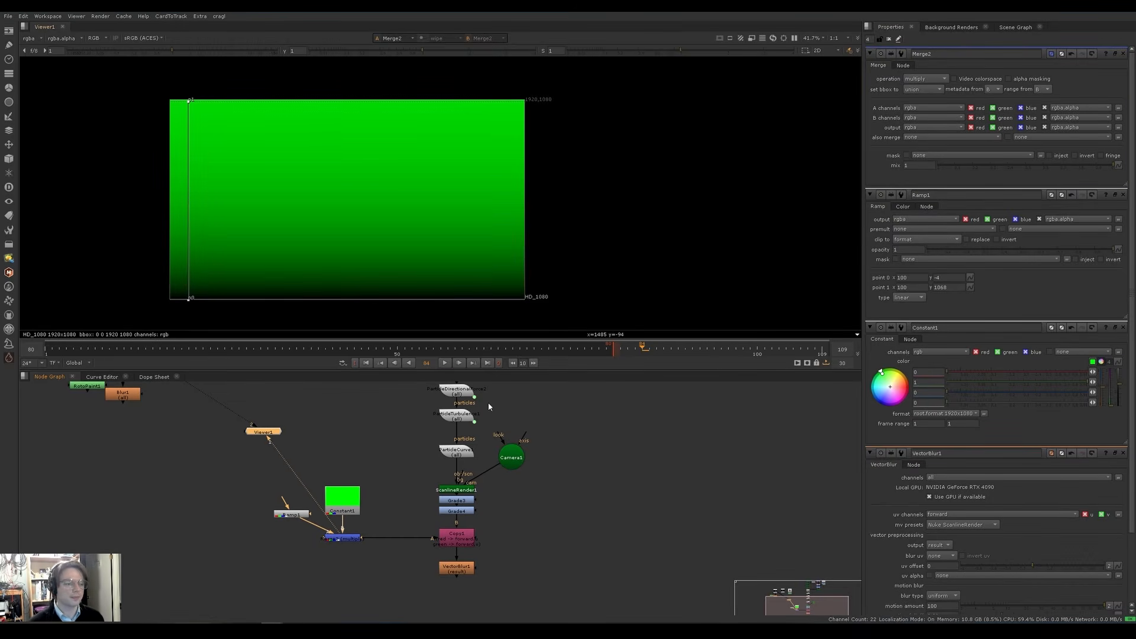
Step: View VectorBlur1's fire closely and compare it with the unblurred Grade4 output
left_click(456, 568)
key("1")
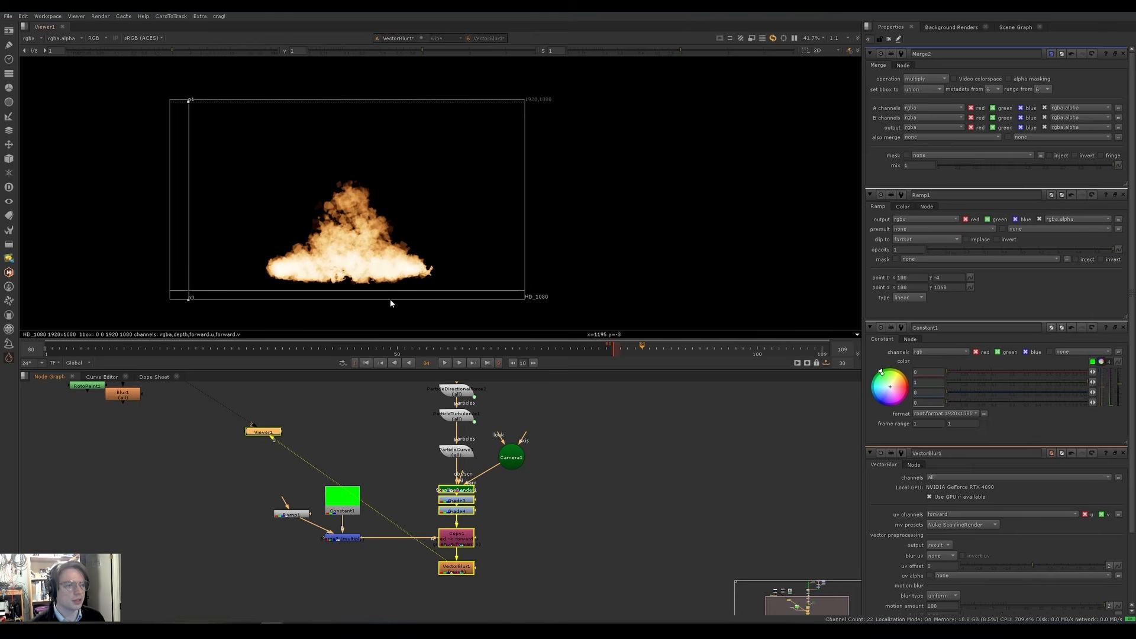
scroll(358, 300, "up", 2)
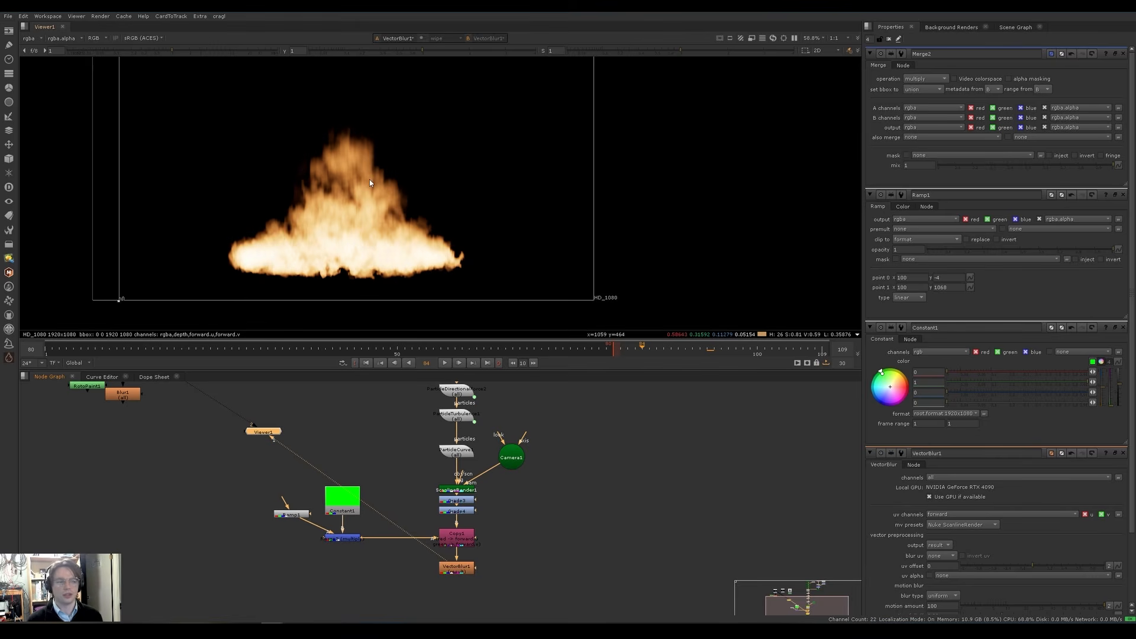
middle_click_drag(341, 430, 384, 449)
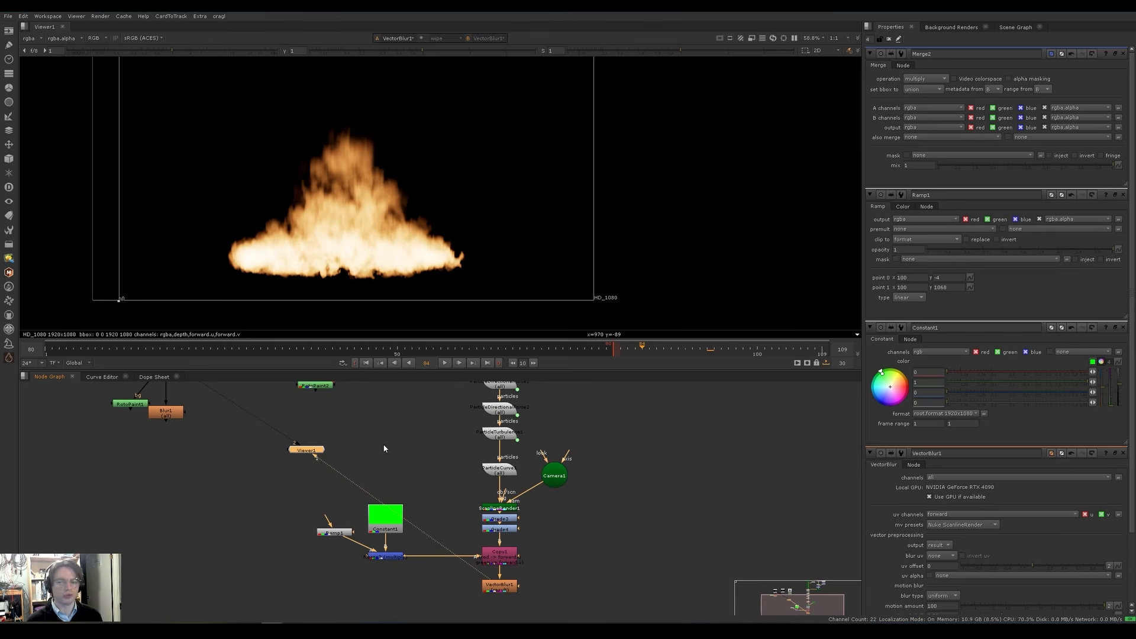
left_click(491, 529)
key("1")
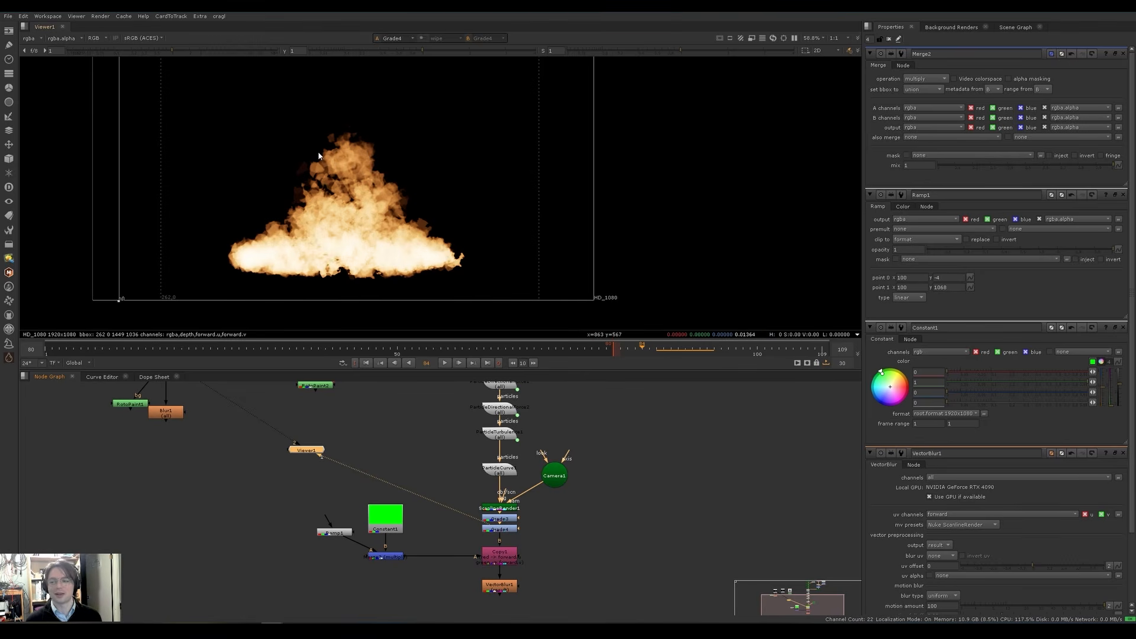
Step: Add a Matrix filter node with width 3 and height 3 and connect its input to ScanlineRender1
key("Tab")
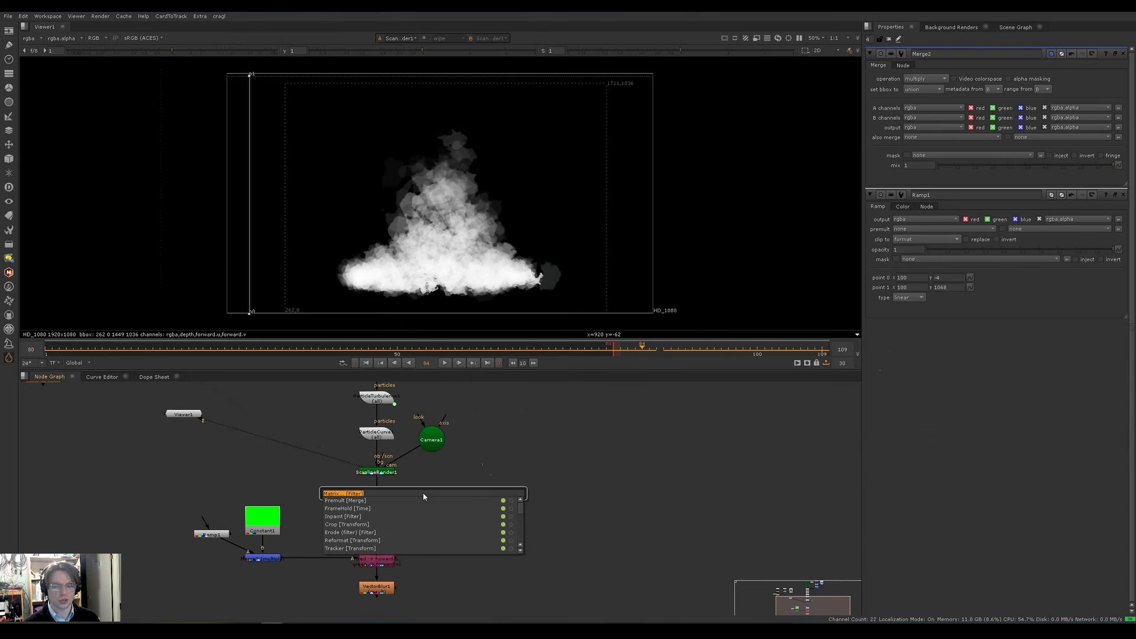
type("matrix")
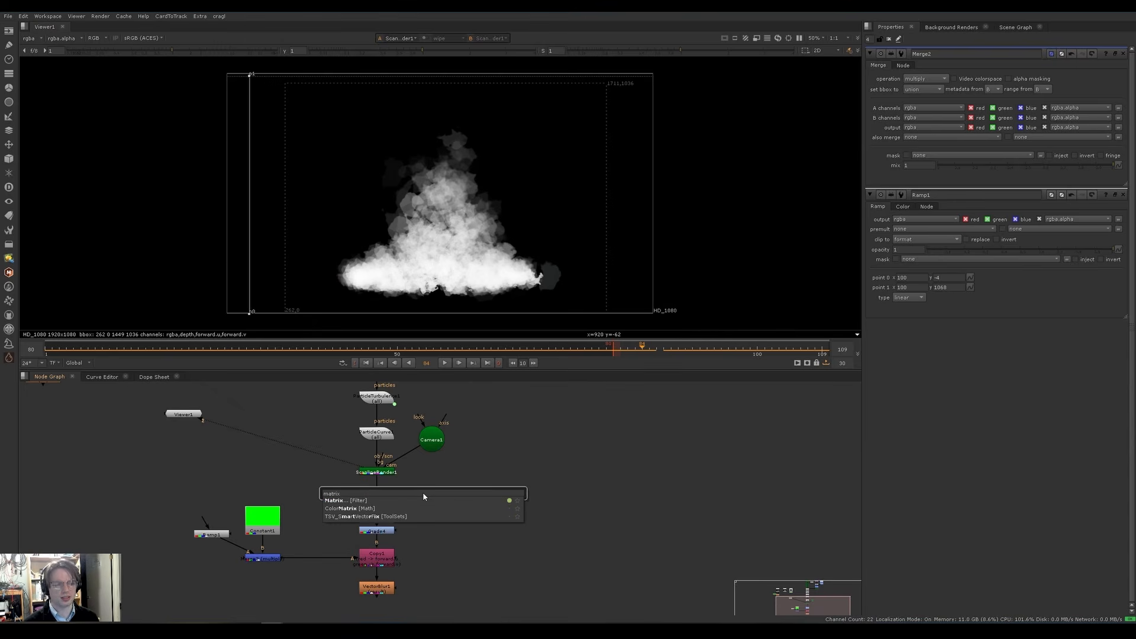
key("Down")
key("Return")
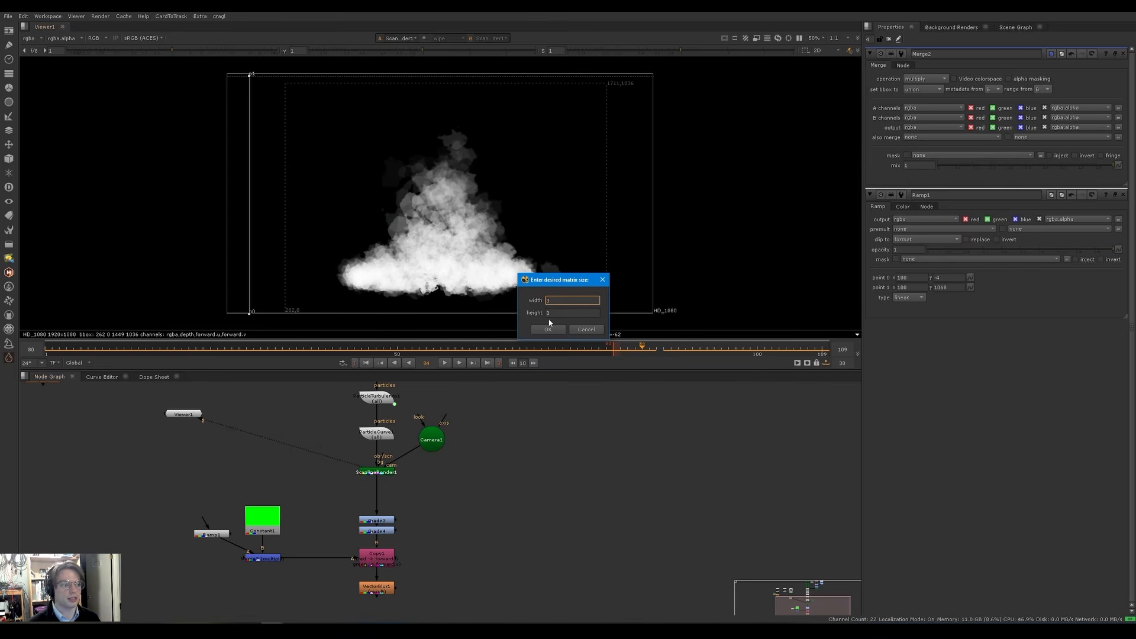
left_click(548, 329)
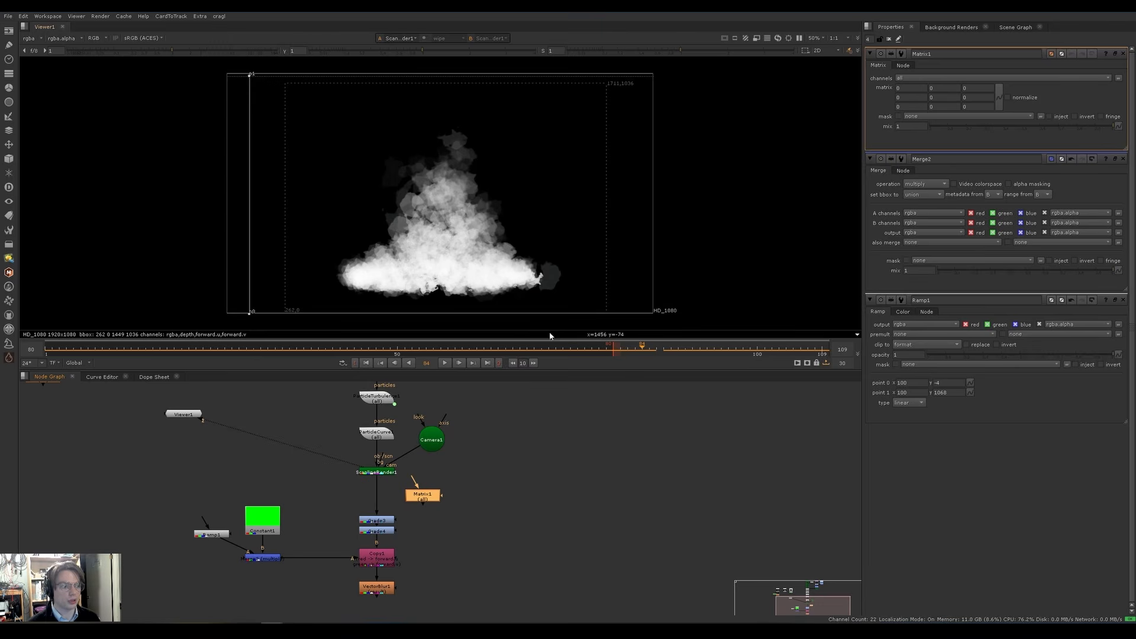
left_click_drag(412, 477, 379, 472)
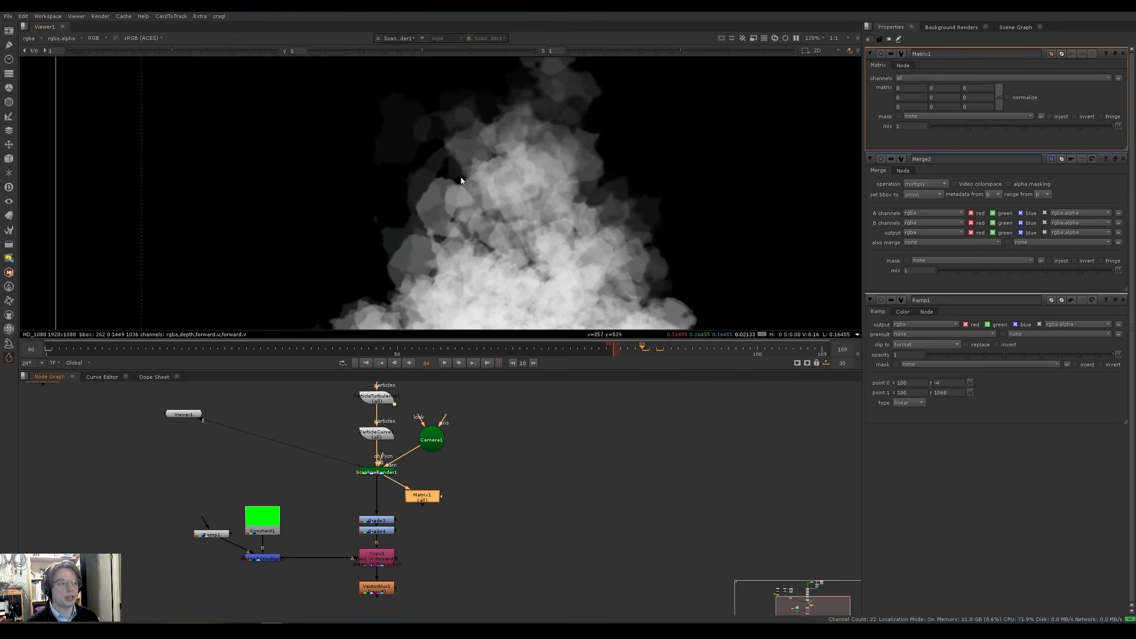
Step: Set the centre cell of Matrix1 to 1 and view the node's output close up
scroll(491, 151, "up", 6)
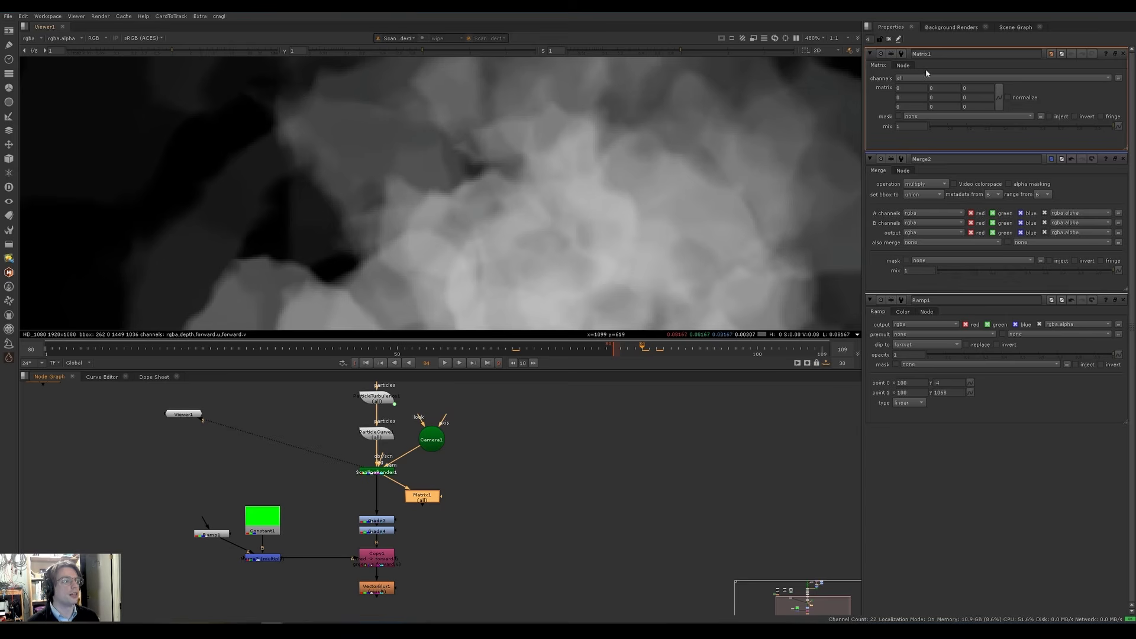
left_click(931, 97)
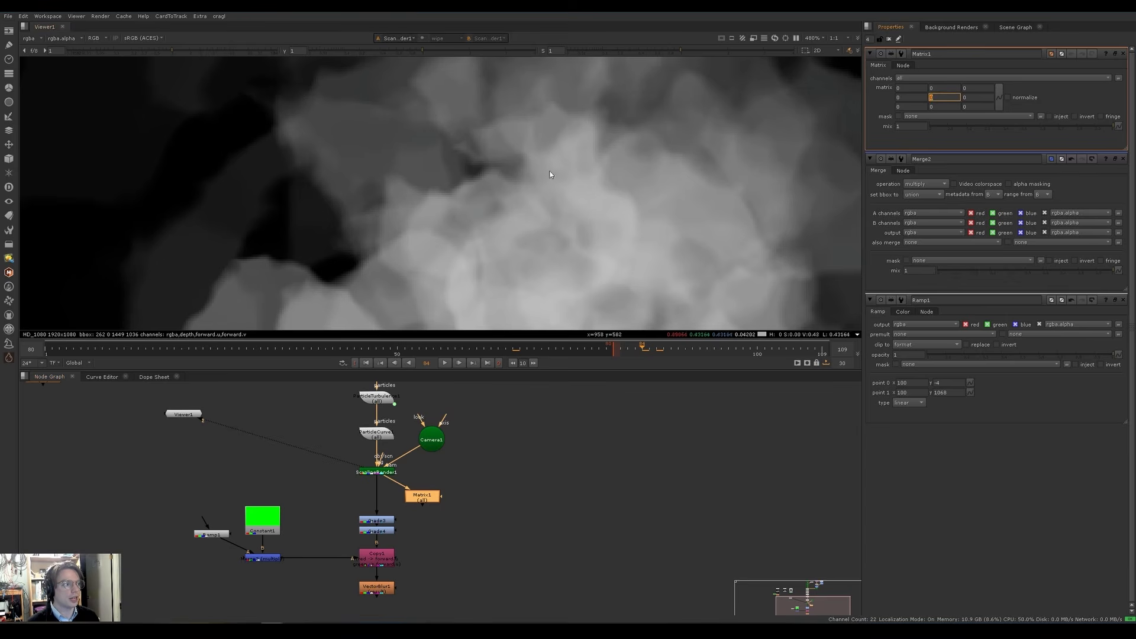
left_click(910, 88)
left_click(945, 88)
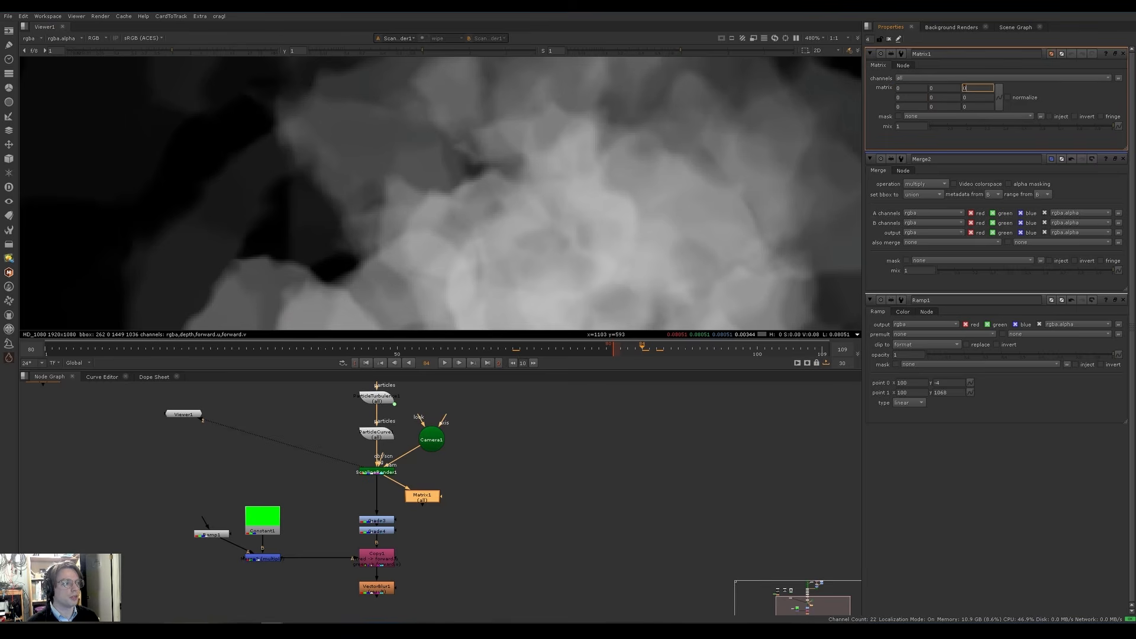
left_click(949, 97)
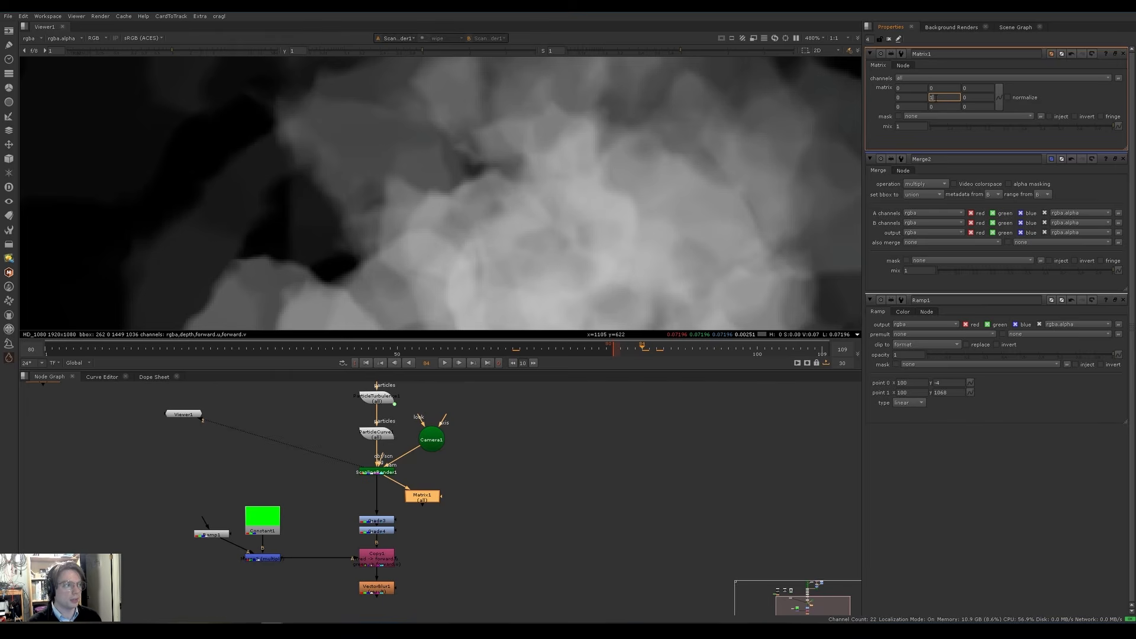
left_click(521, 526)
left_click(427, 494)
key("1")
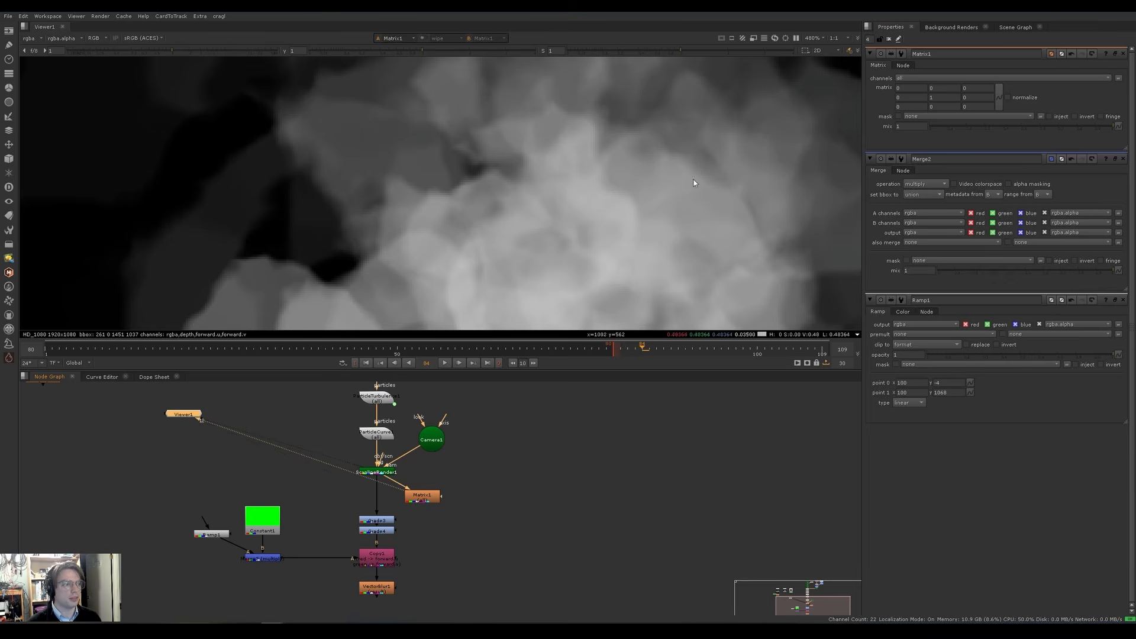
Step: Set all nine cells of Matrix1's 3×3 grid to 1
left_click(944, 97)
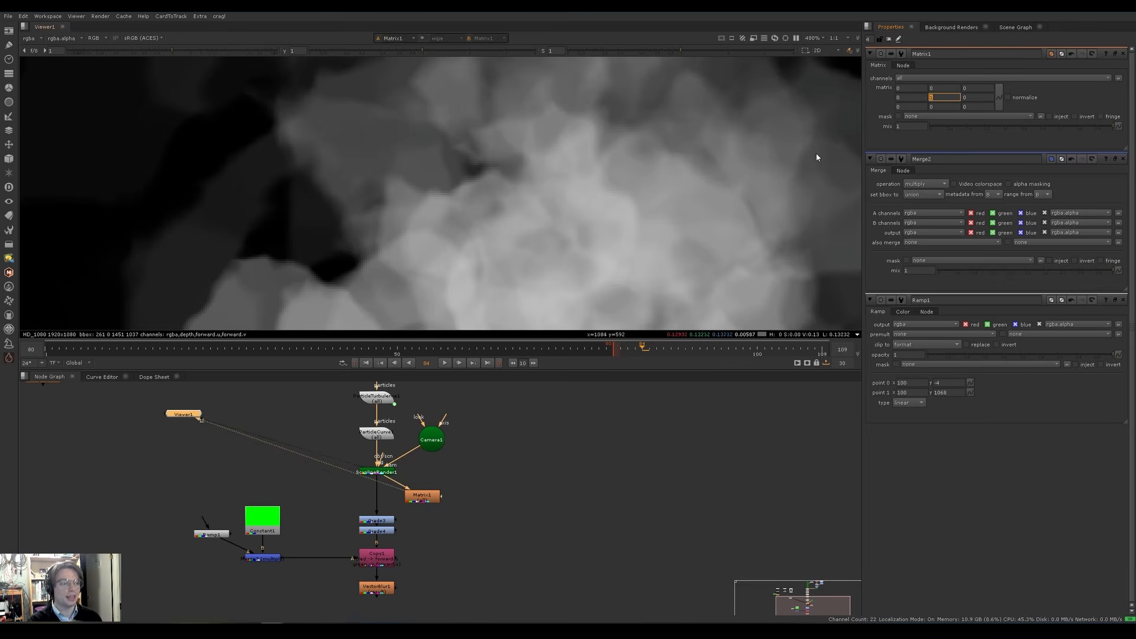
key("shift+Tab")
key("shift+Tab")
key("shift+Tab")
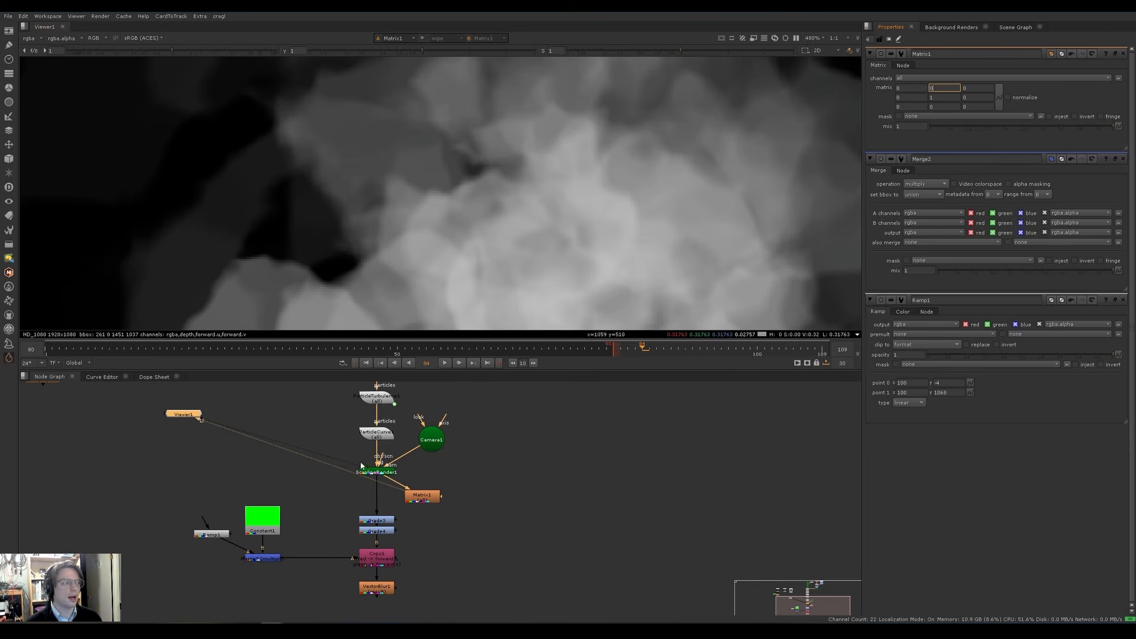
key("shift+Tab")
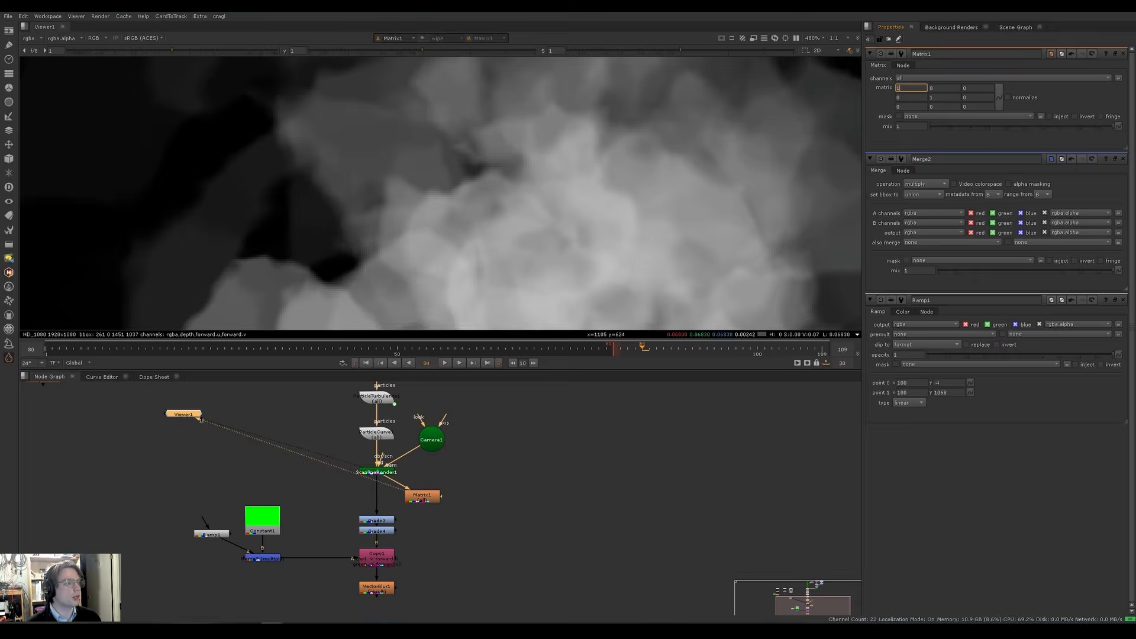
key("Tab")
type("1")
key("Tab")
type("1")
key("Tab")
key("Tab")
key("Tab")
type("1")
key("Tab")
key("Tab")
key("Tab")
type("1")
left_click(910, 97)
type("1")
left_click(910, 106)
type("1")
left_click(943, 107)
type("1")
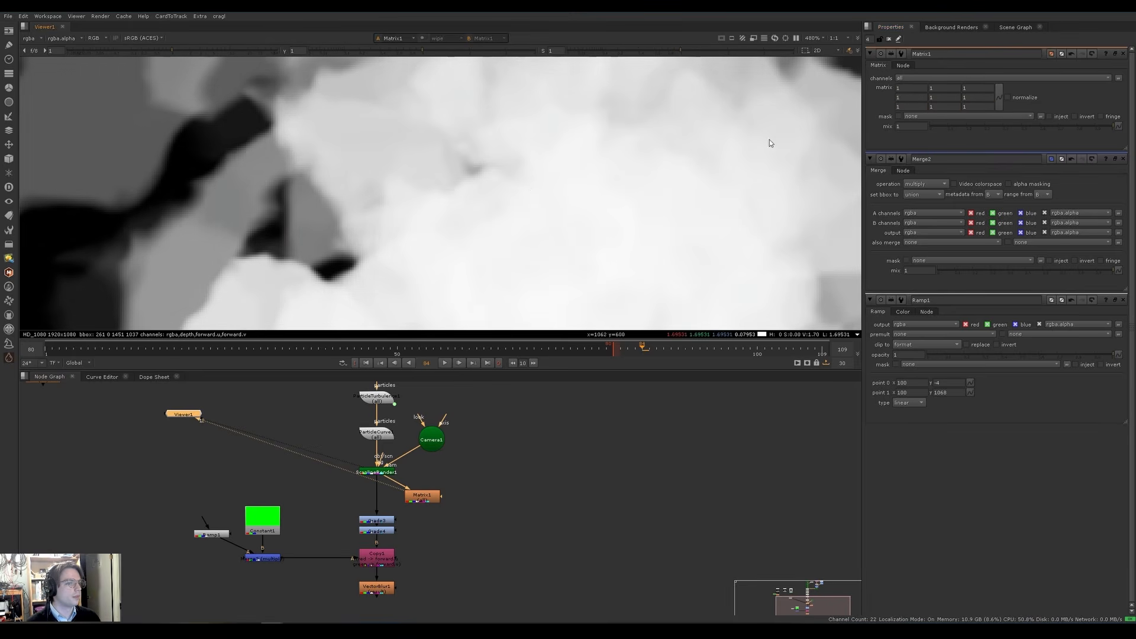
Step: Turn on normalize for Matrix1 and view the filtered fire both full frame and close up
left_click(1008, 97)
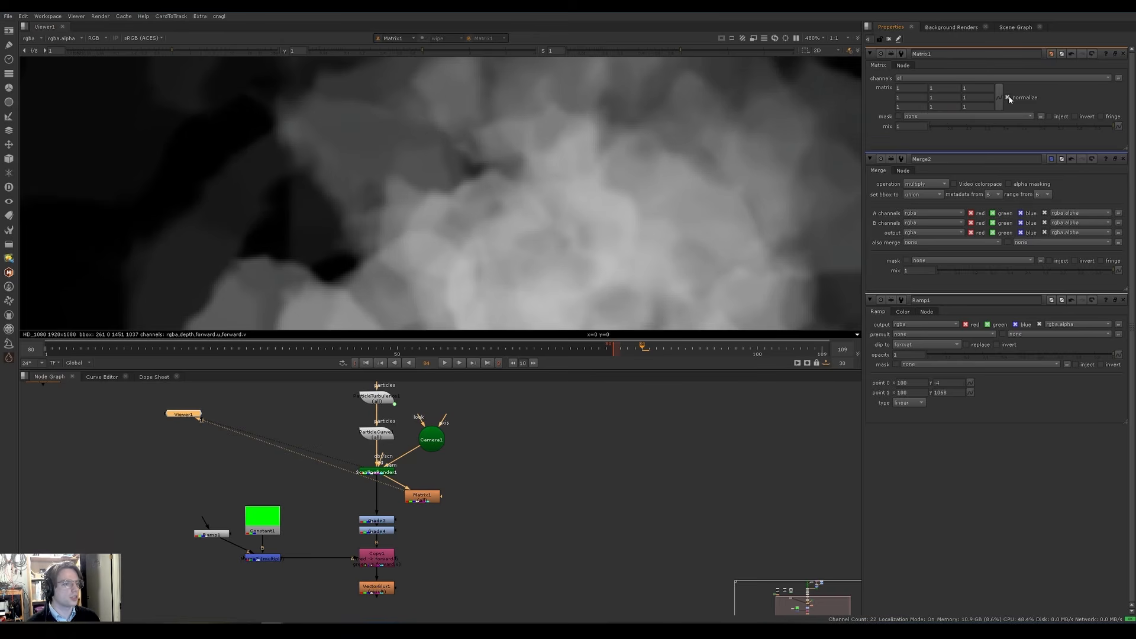
left_click(387, 473)
left_click(432, 296)
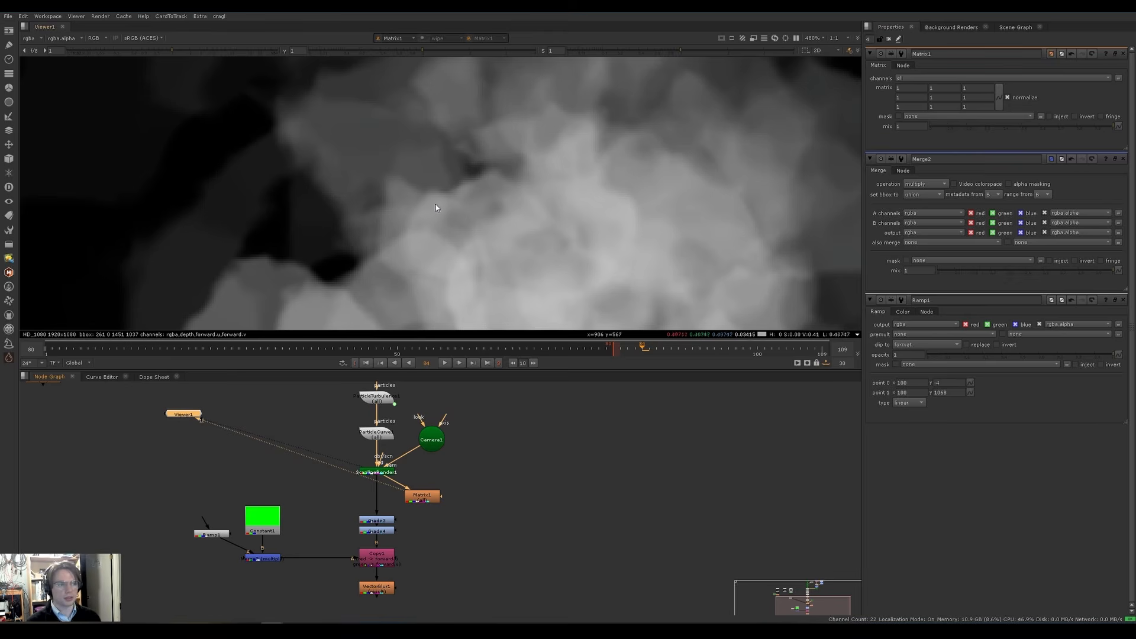
key("f")
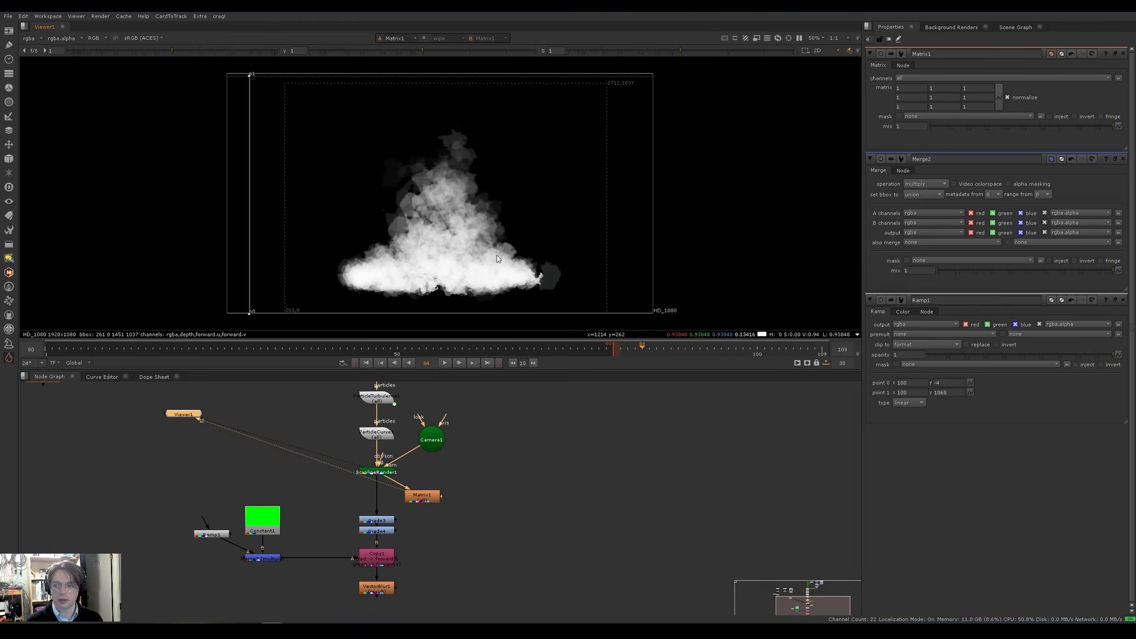
scroll(439, 235, "up", 5)
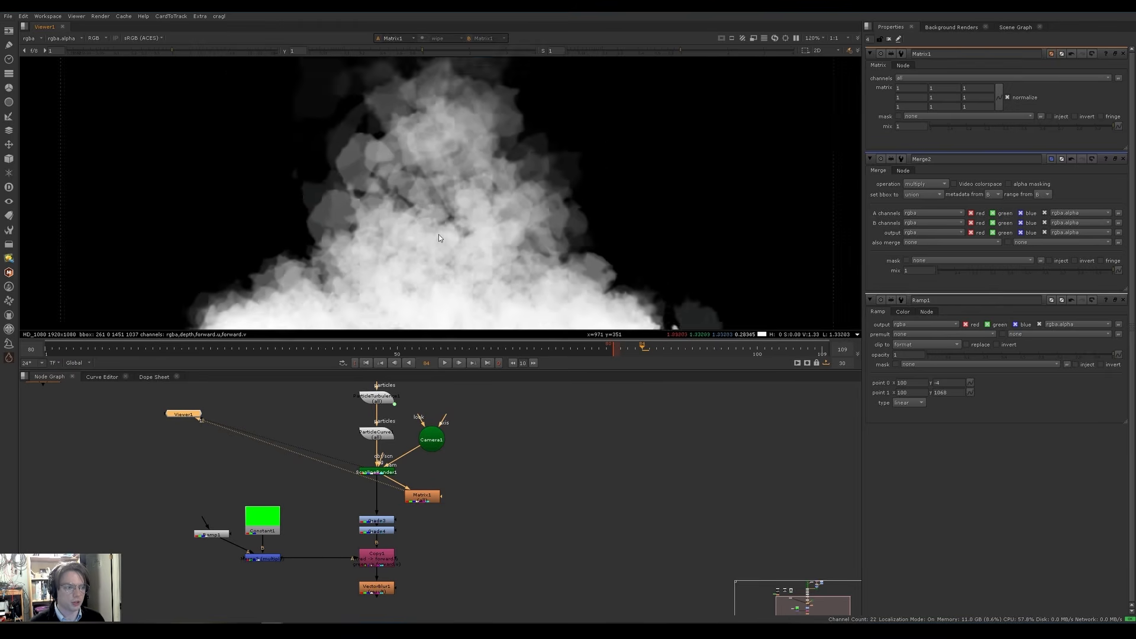
Step: Add an EdgeDetect node to check its edge detector option, and delete the node
left_click(504, 497)
key("Tab")
type("edgede")
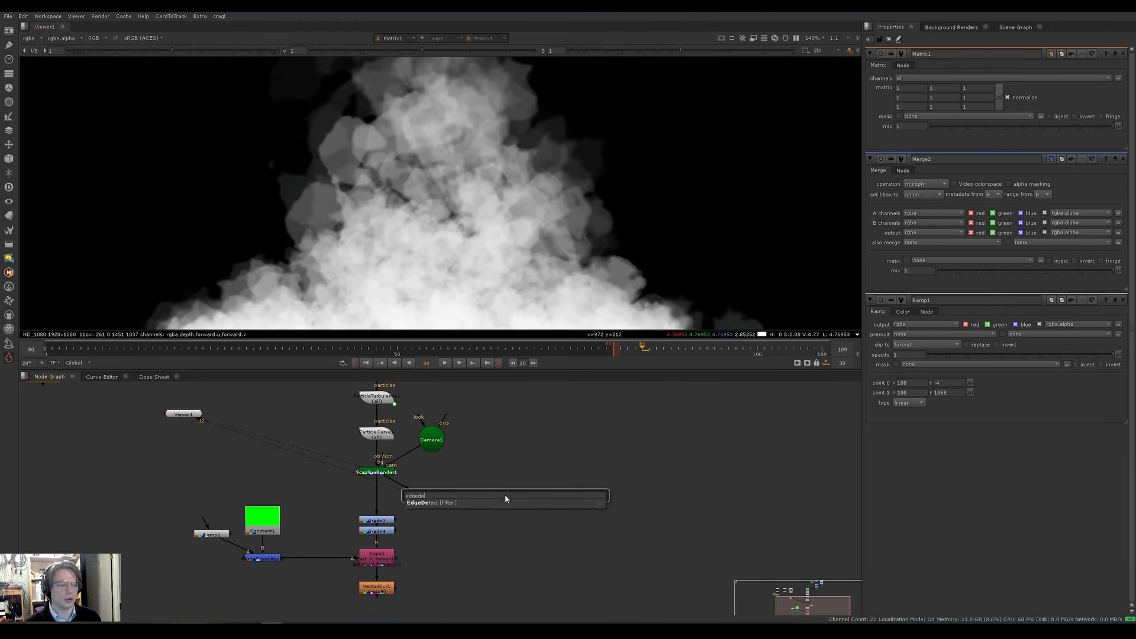
key("Return")
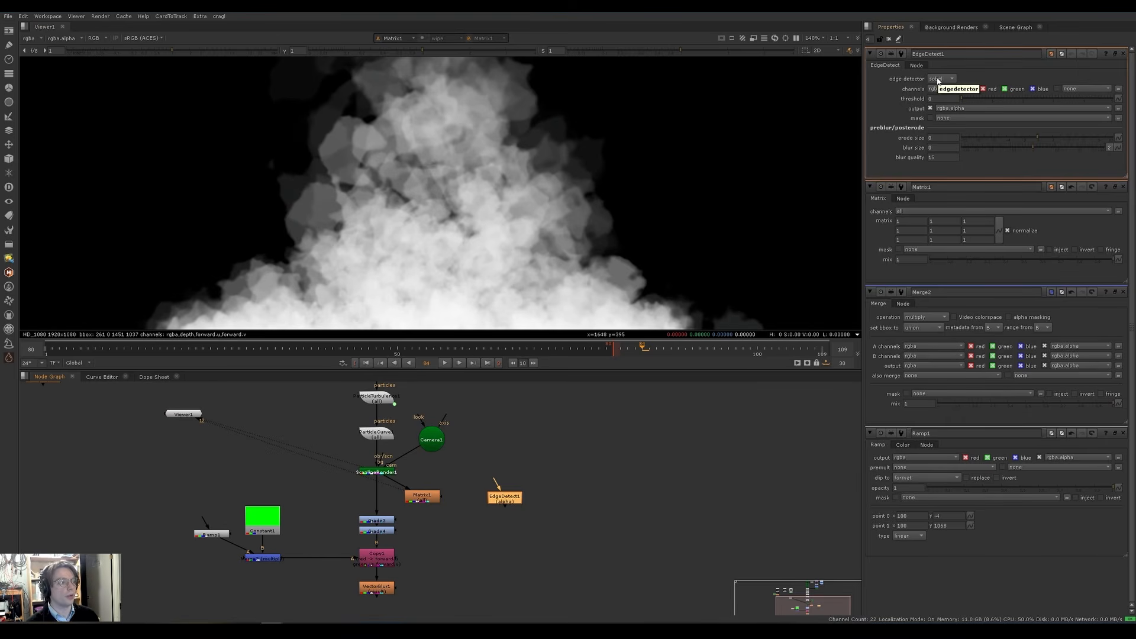
key("Delete")
Step: Set Matrix1's rows to 1, 0, -1; 2, 0, -2; and 1, 0, -1, and turn off normalize
left_click(432, 495)
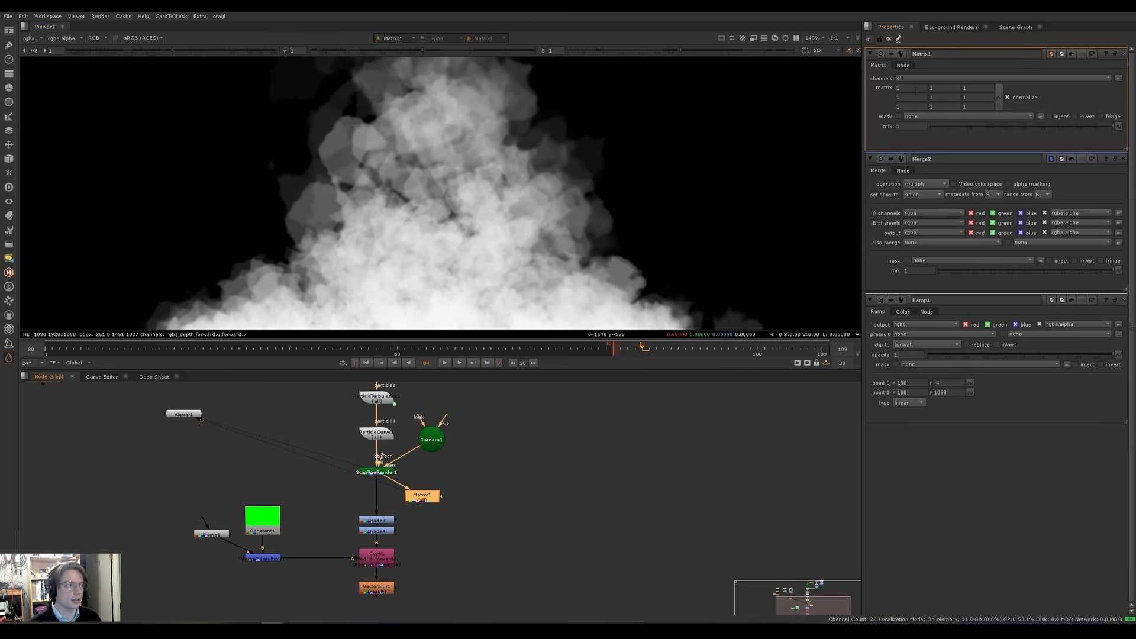
left_click_drag(944, 87, 944, 106)
type("0")
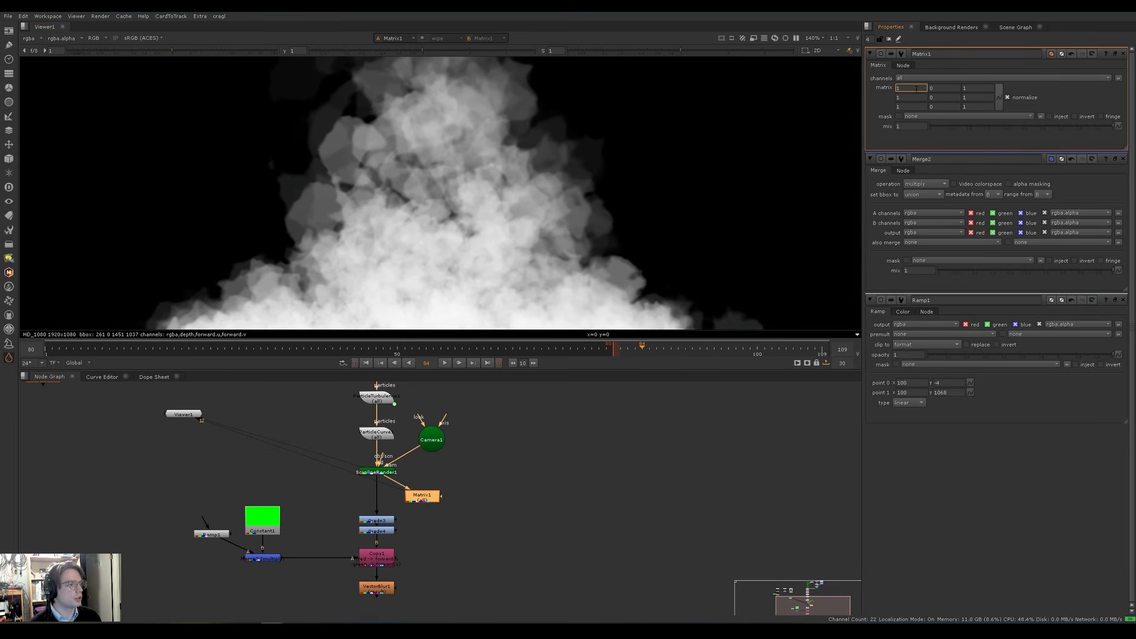
left_click(903, 97)
type("2")
left_click(977, 88)
key("Tab")
key("Tab")
key("Tab")
type("-2")
key("Tab")
key("Tab")
key("Tab")
type("-1")
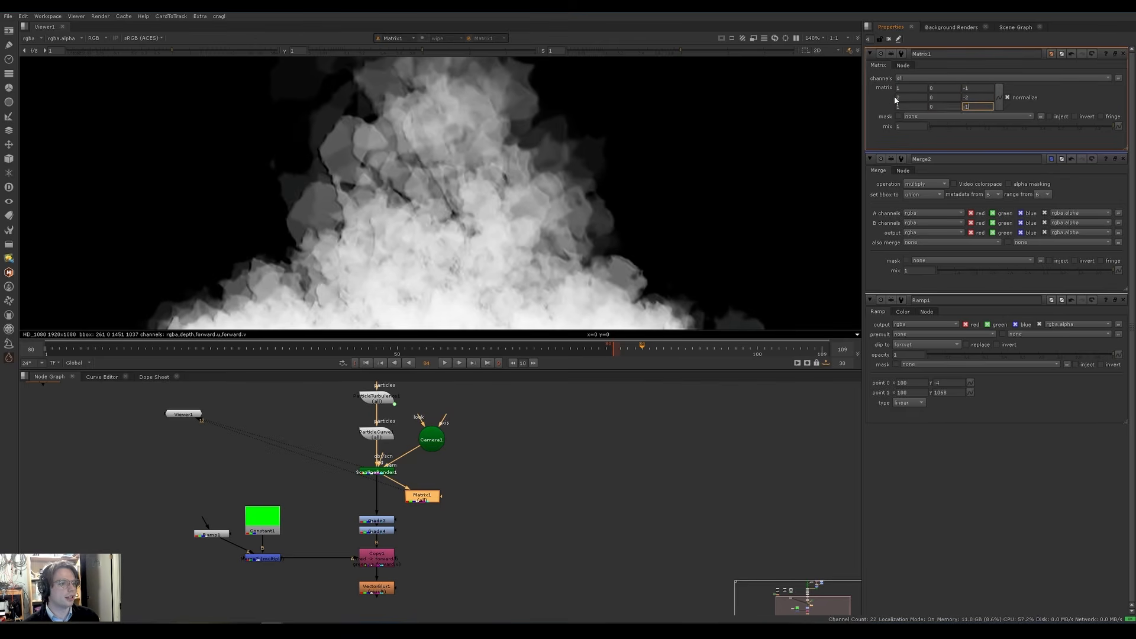
key("Return")
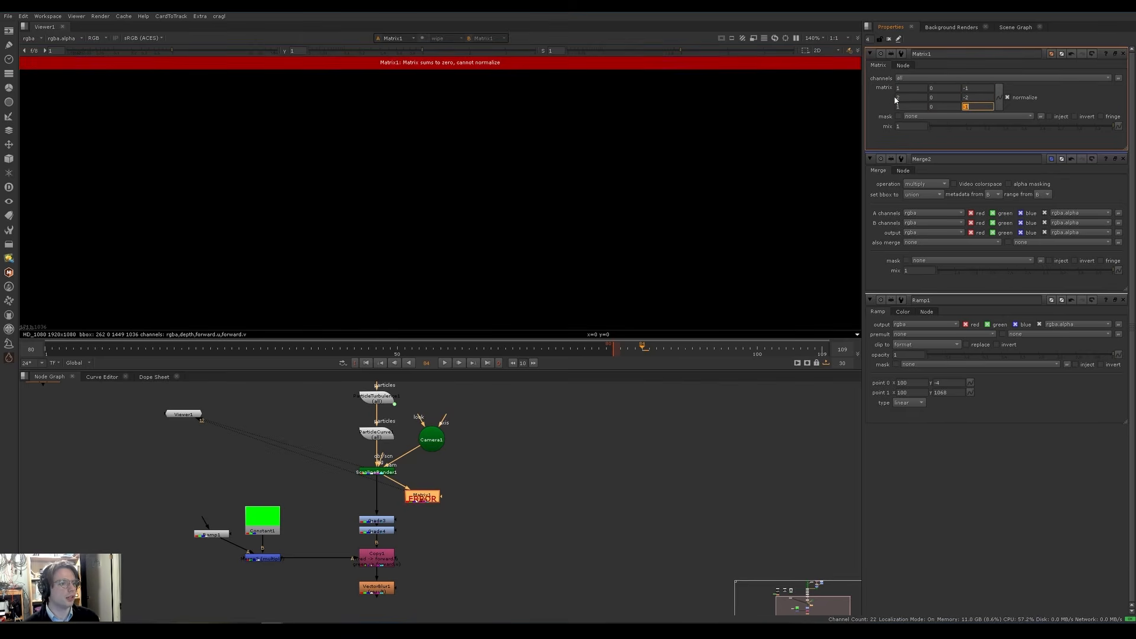
left_click(1007, 98)
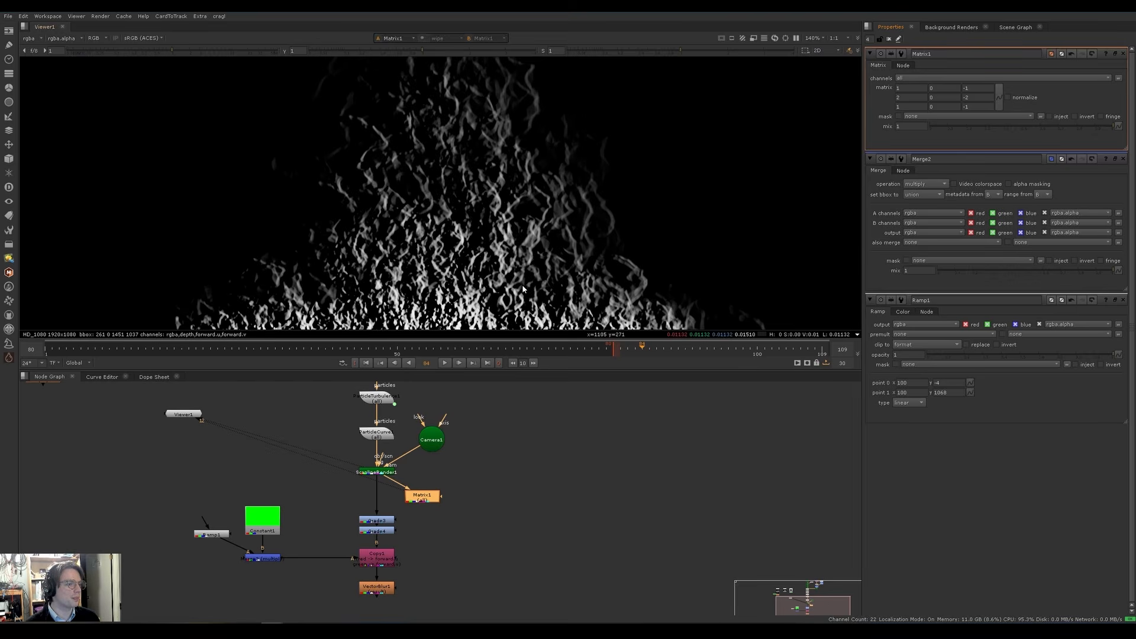
Step: Examine the edges in Matrix1's output at several magnifications and compare them closely with the ScanlineRender1 render
scroll(520, 254, "down", 3)
middle_click_drag(519, 226, 519, 209)
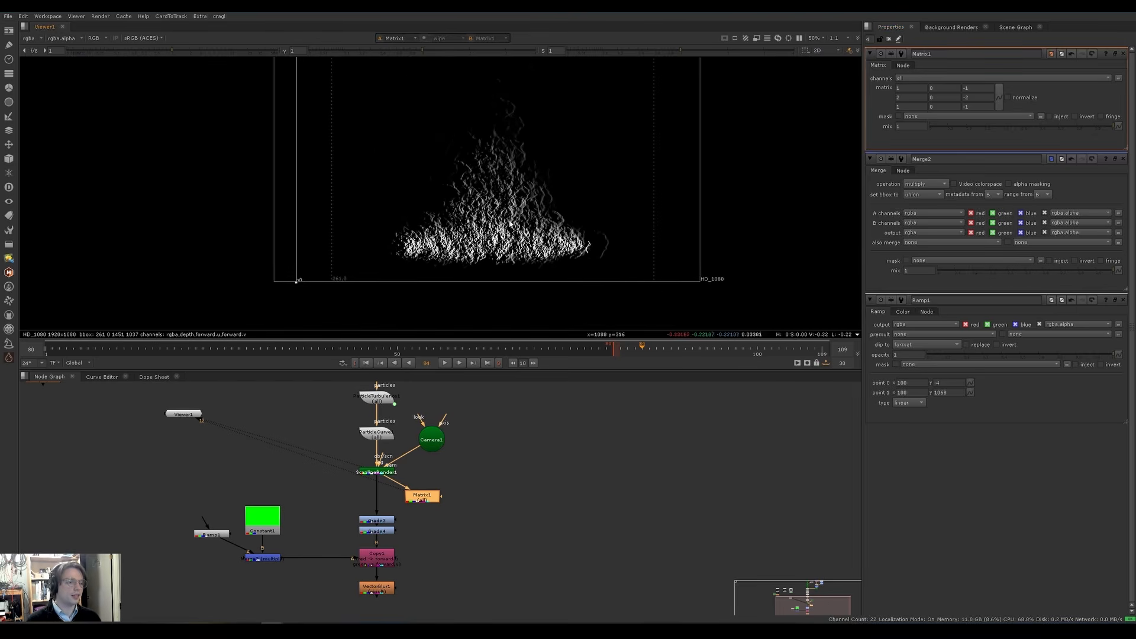
scroll(506, 213, "down", 1)
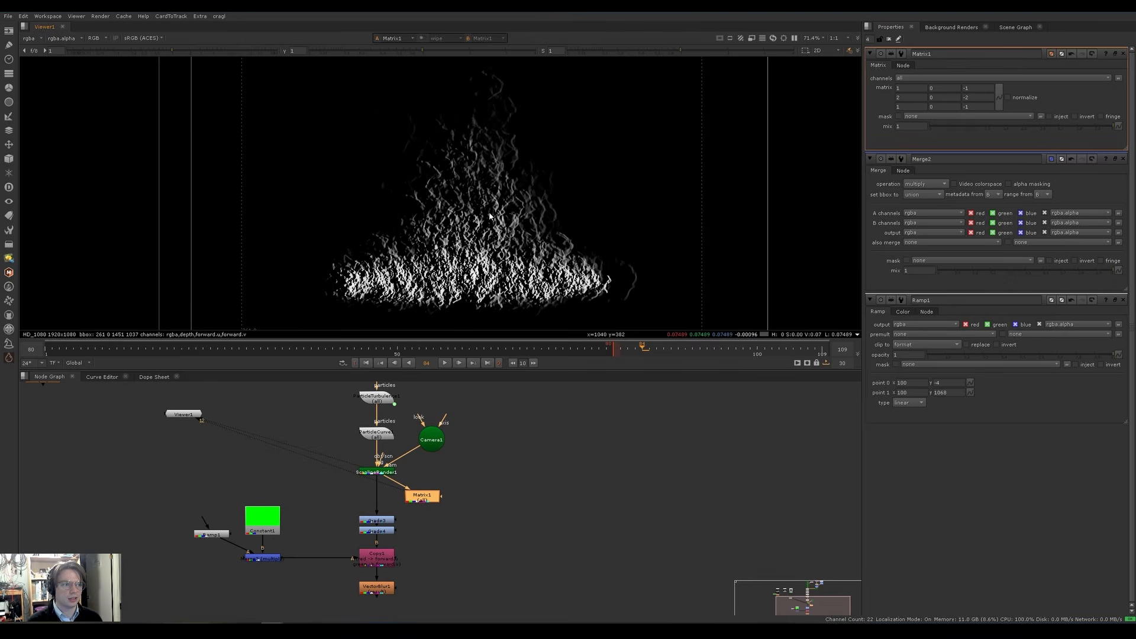
scroll(454, 199, "up", 4)
scroll(453, 199, "up", 3)
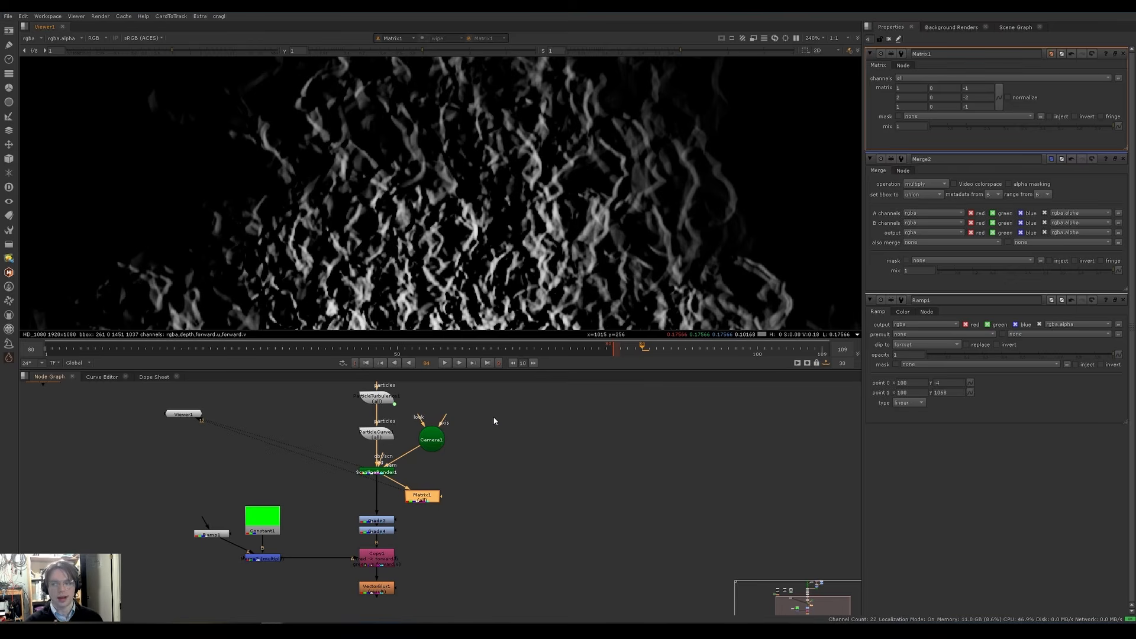
scroll(476, 215, "down", 3)
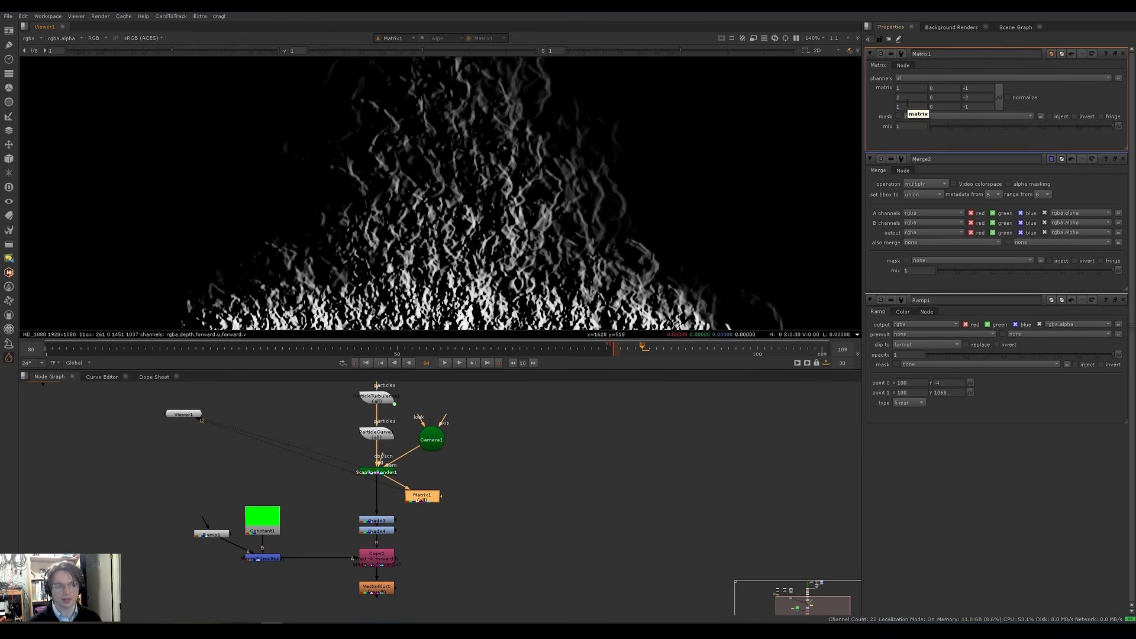
left_click(386, 472)
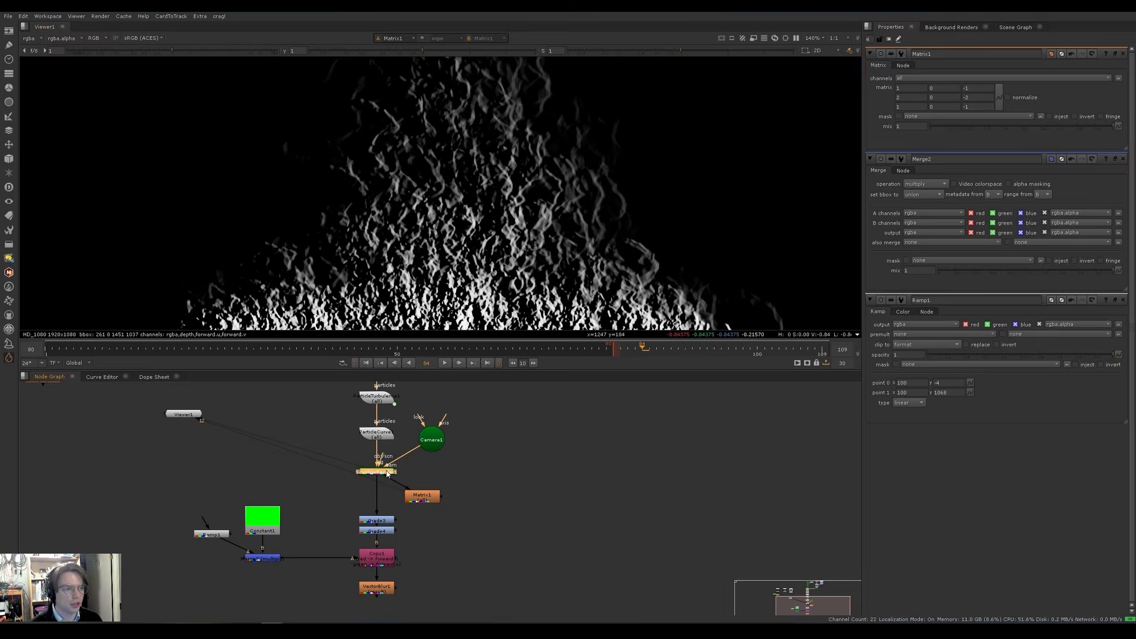
key("1")
scroll(270, 204, "up", 5)
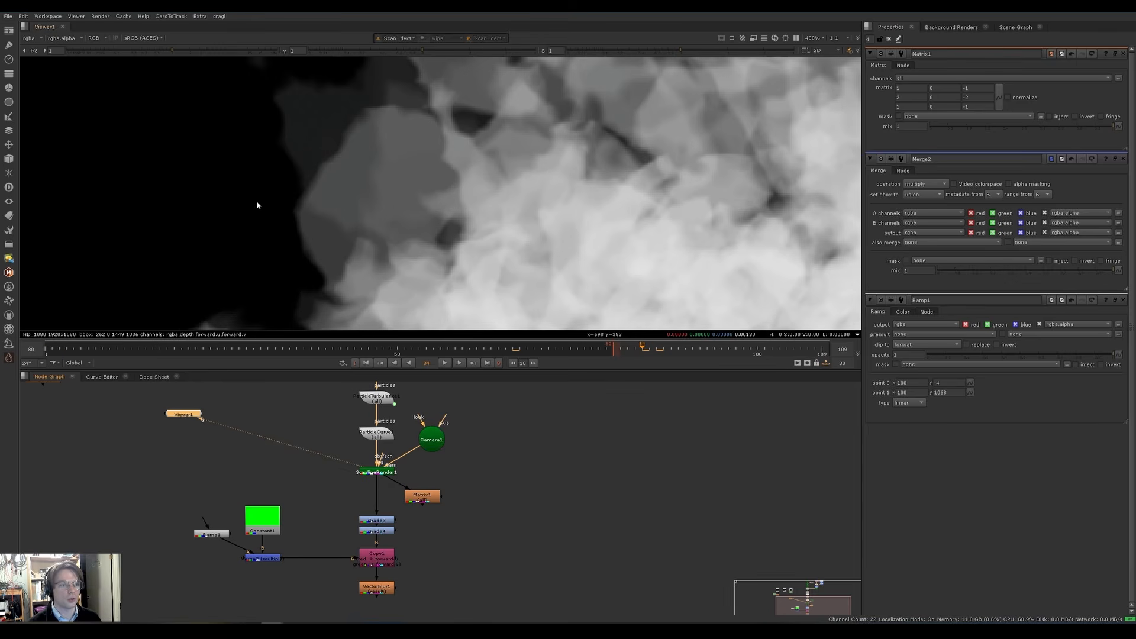
middle_click_drag(638, 172, 228, 207)
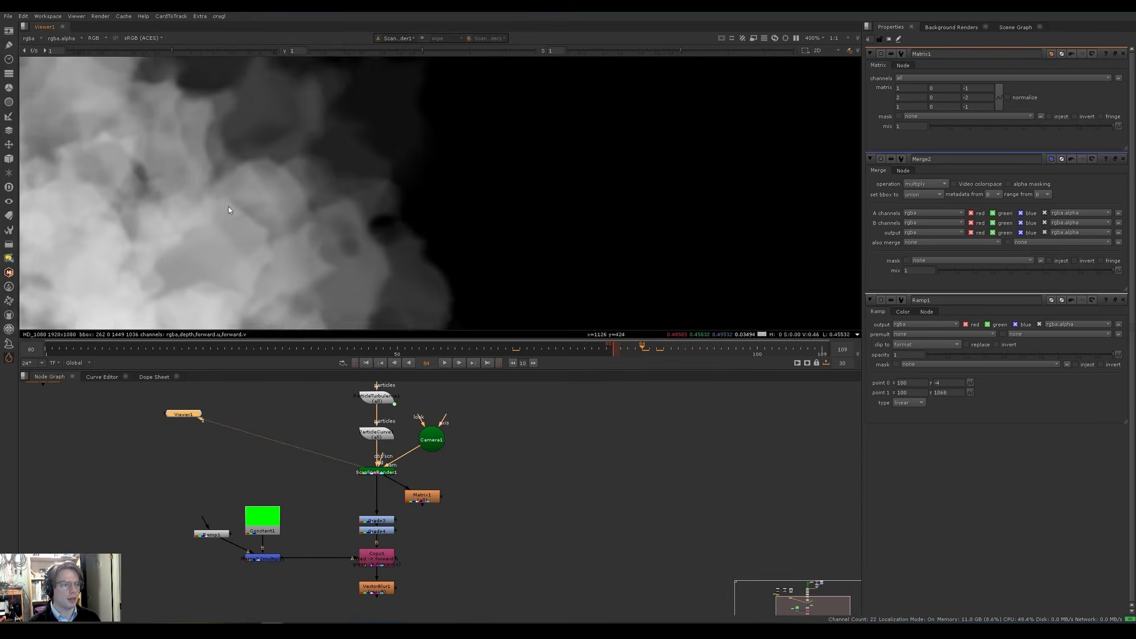
left_click(419, 498)
key("1")
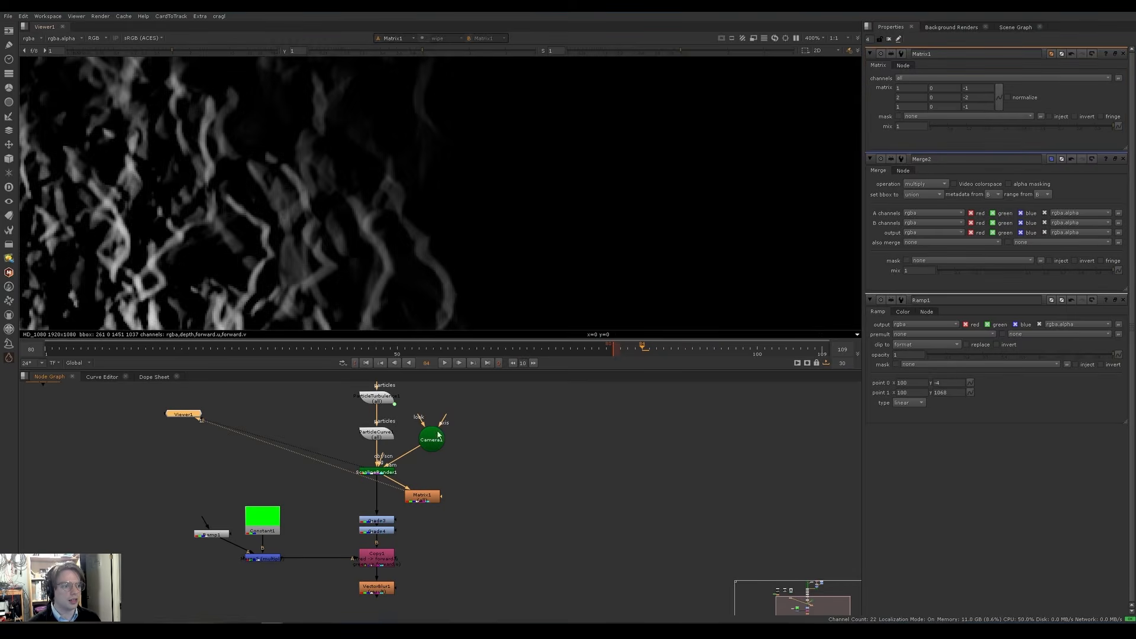
scroll(457, 247, "up", 6)
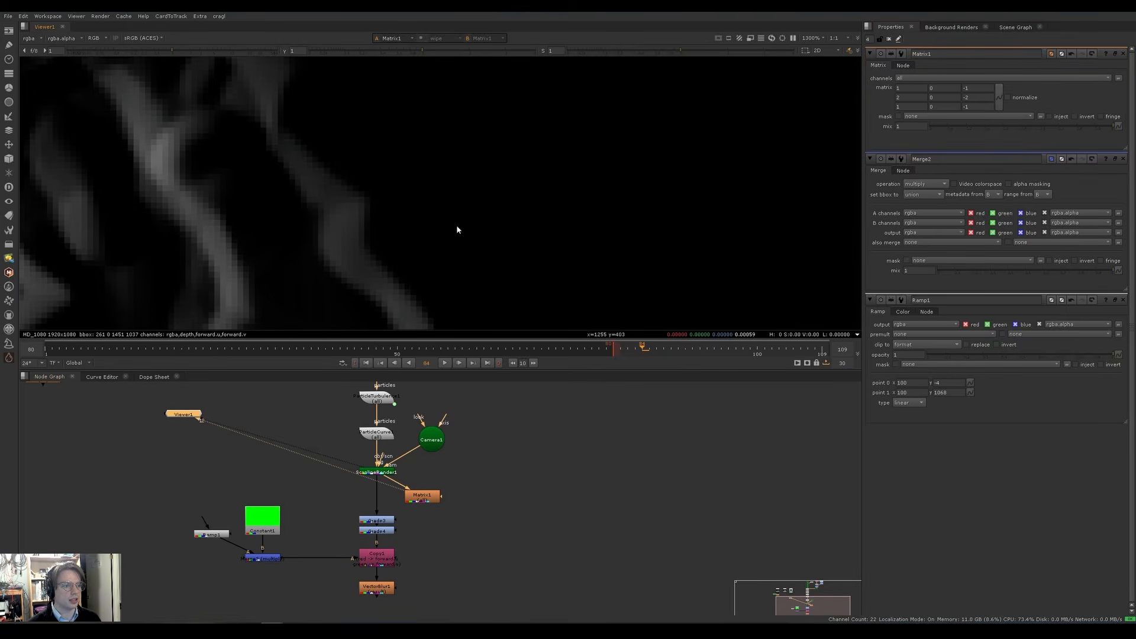
key("1")
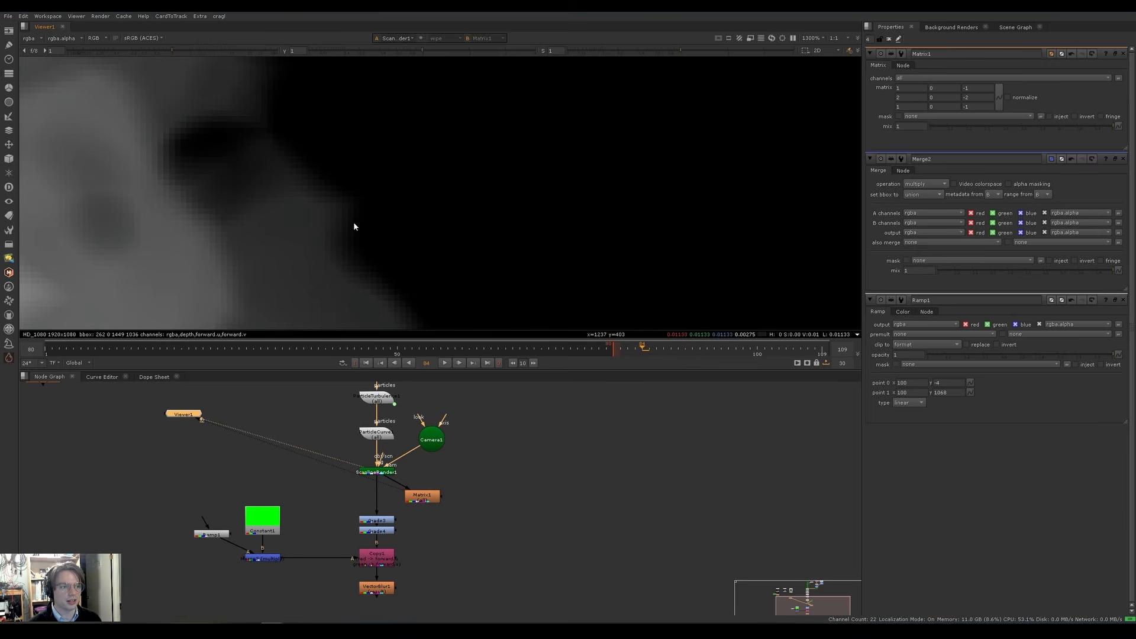
key("2")
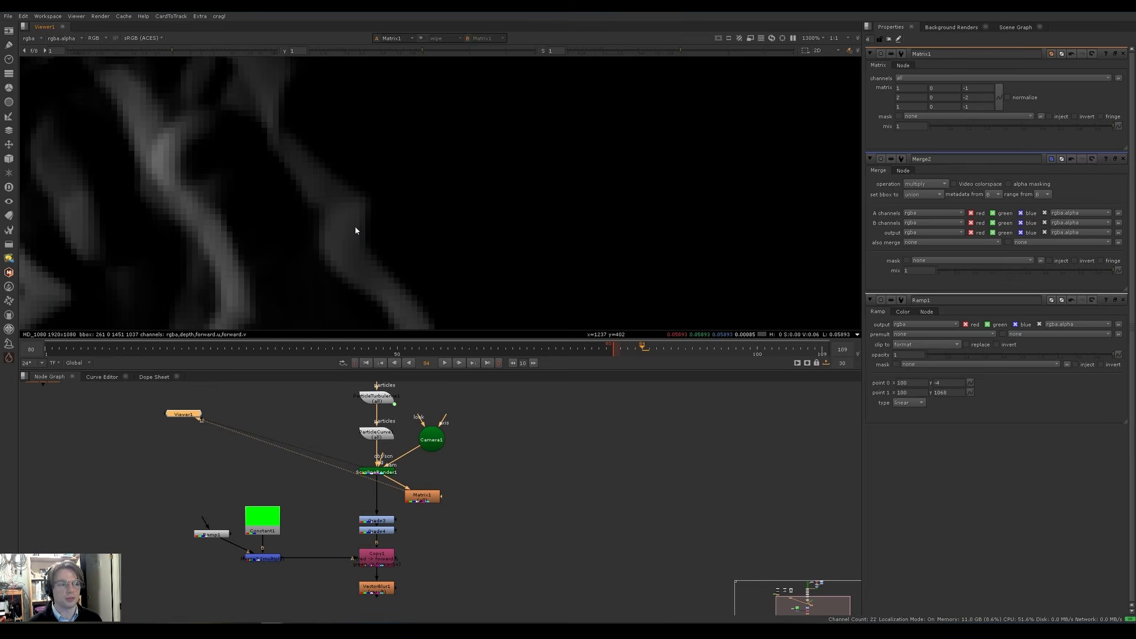
key("f")
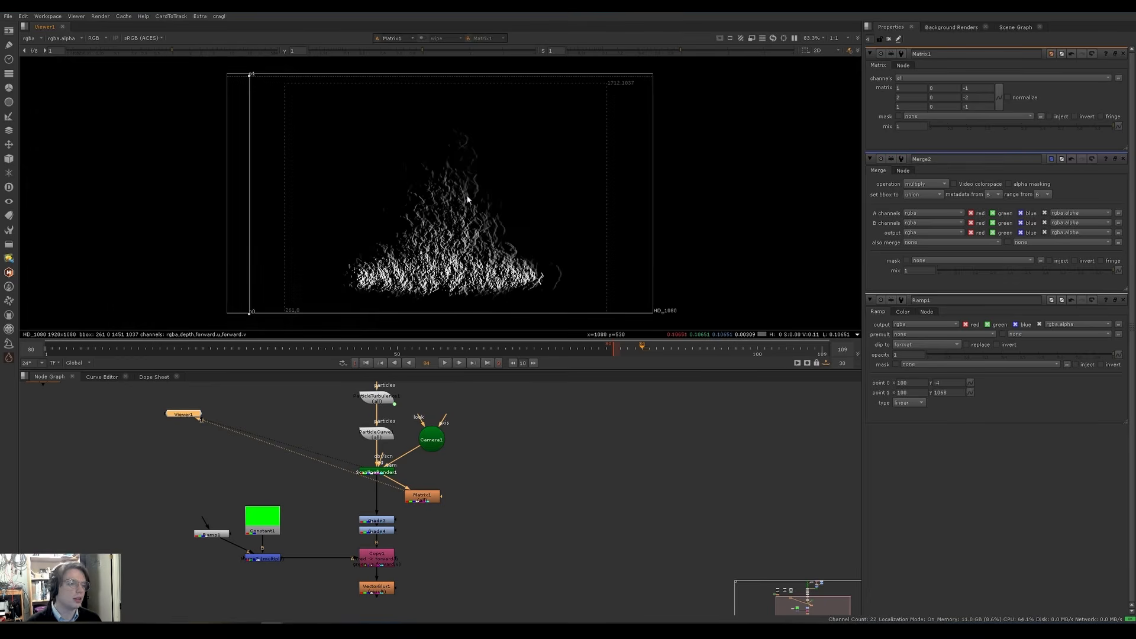
scroll(457, 199, "up", 3)
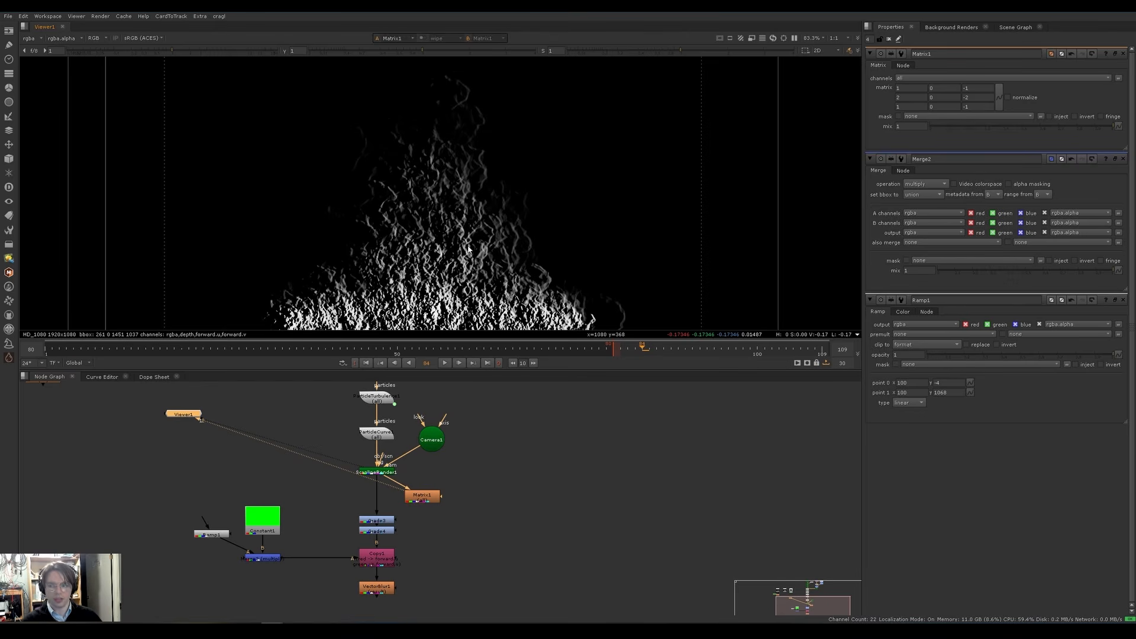
Step: Duplicate Matrix1, place the copy beside it with its input on ScanlineRender1, and open the copy's properties
key("ctrl+c")
left_click_drag(426, 495, 384, 472)
left_click(461, 497)
key("ctrl+v")
left_click_drag(460, 503, 459, 497)
double_click(460, 497)
Step: Set Matrix2's rows to 1, 2, 1; 0, 0, 0; and -1, -2, -1, and view its output
left_click(916, 89)
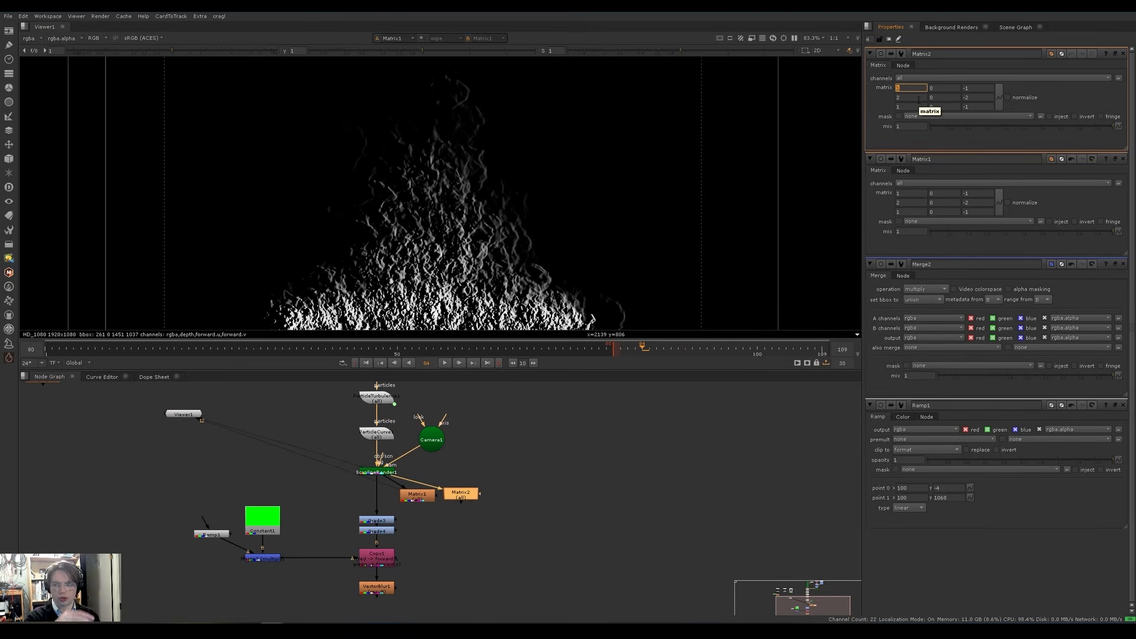
key("Tab")
type("2")
key("Tab")
type("1")
key("Tab")
type("0")
key("Tab")
key("Tab")
type("0")
key("Tab")
type("-1")
key("Tab")
type("-2")
key("Tab")
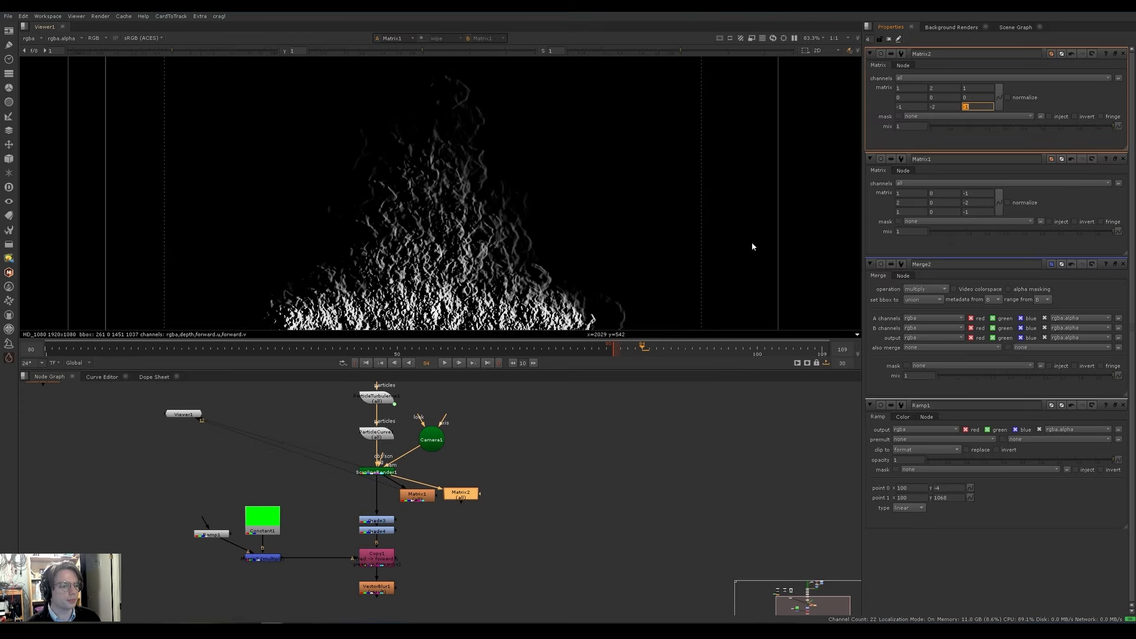
left_click(471, 492)
key("1")
key("f")
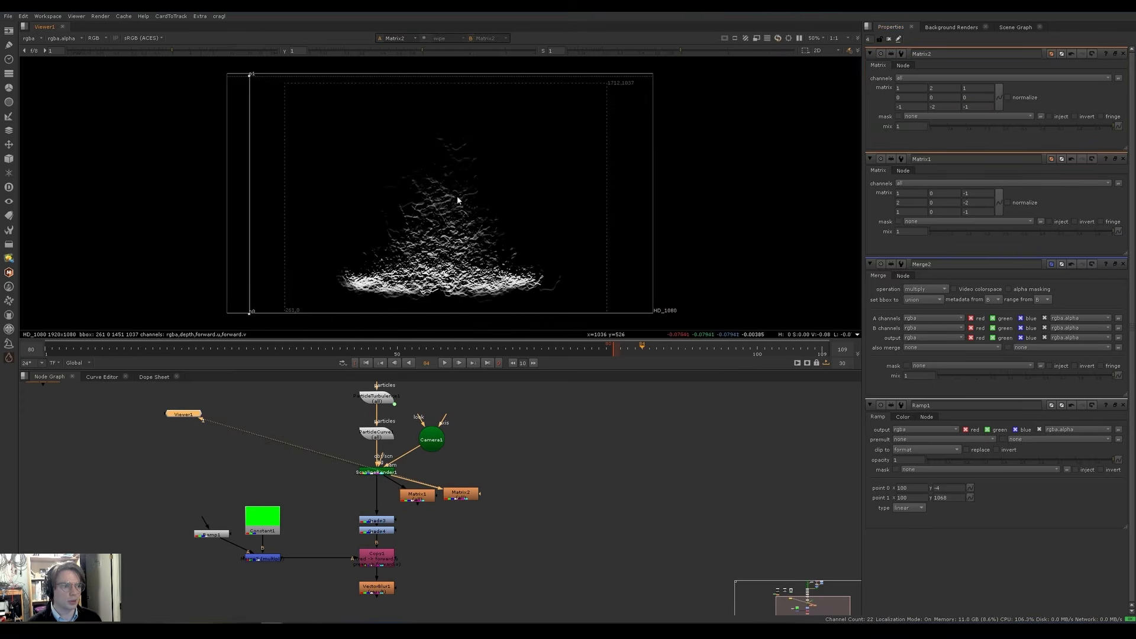
scroll(469, 196, "up", 1)
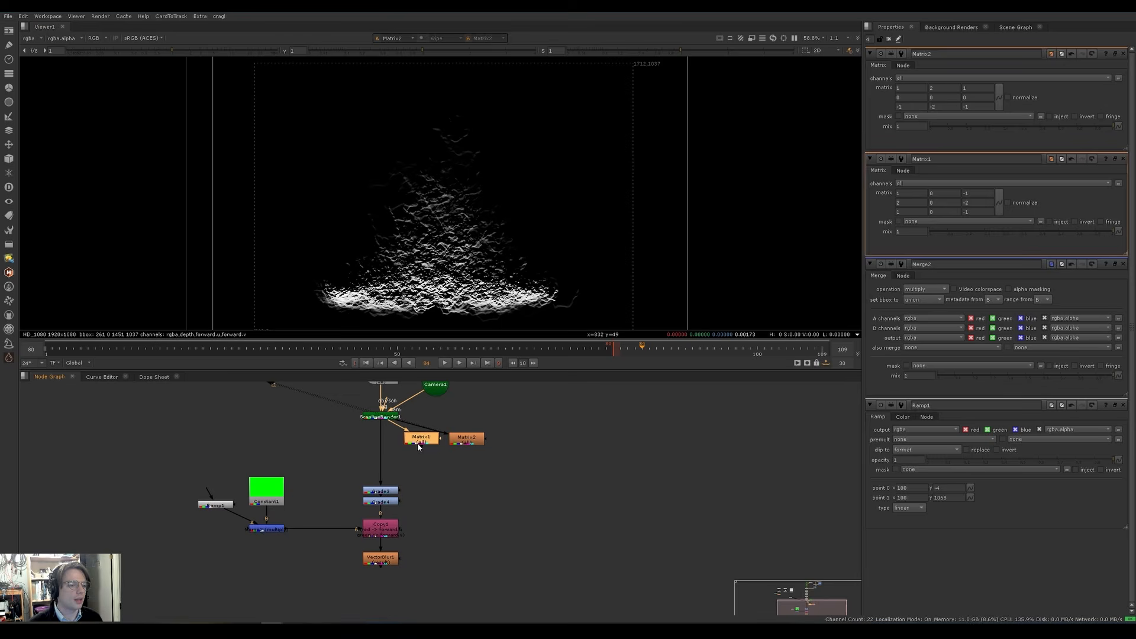
Step: Add a Shuffle node below the two Matrix nodes and connect its inputs to Matrix1 and Matrix2
left_click(441, 464)
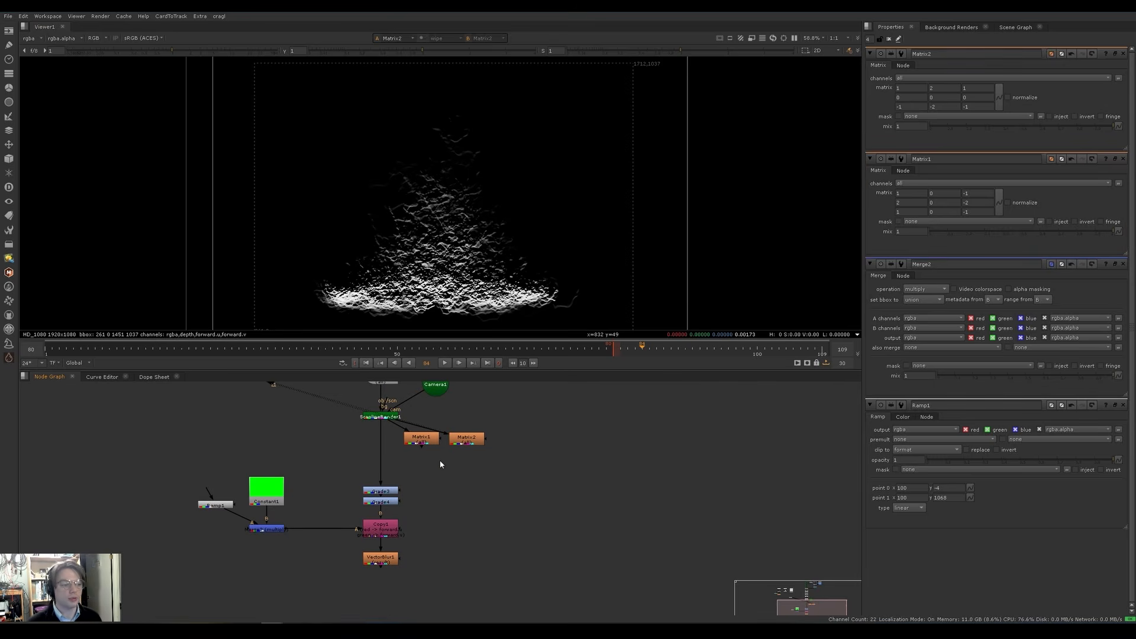
key("Tab")
type("shuffle")
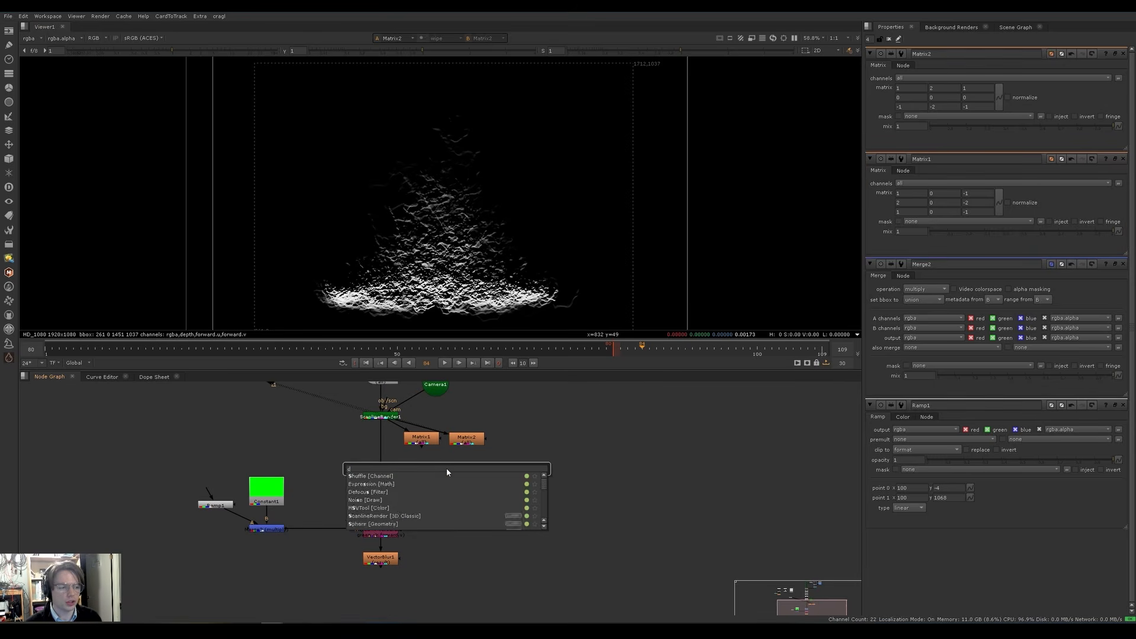
key("Return")
left_click_drag(448, 472, 466, 441)
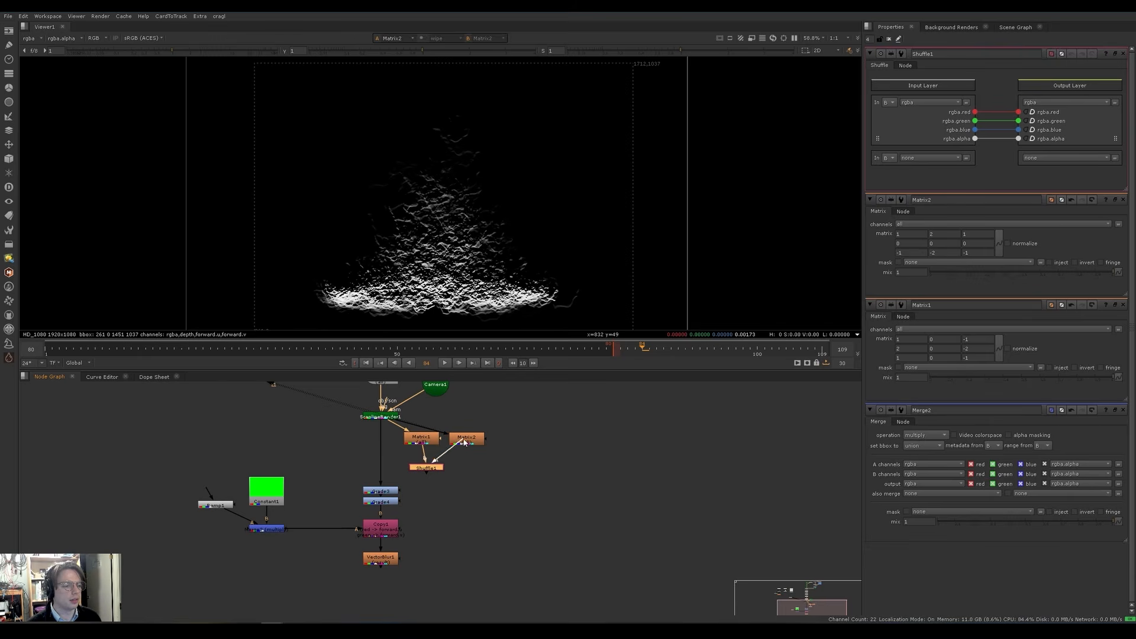
Step: Set Shuffle1's second input layer to rgb from input A, route its green to output green, disconnect blue and alpha, and view the result
left_click_drag(423, 473, 418, 472)
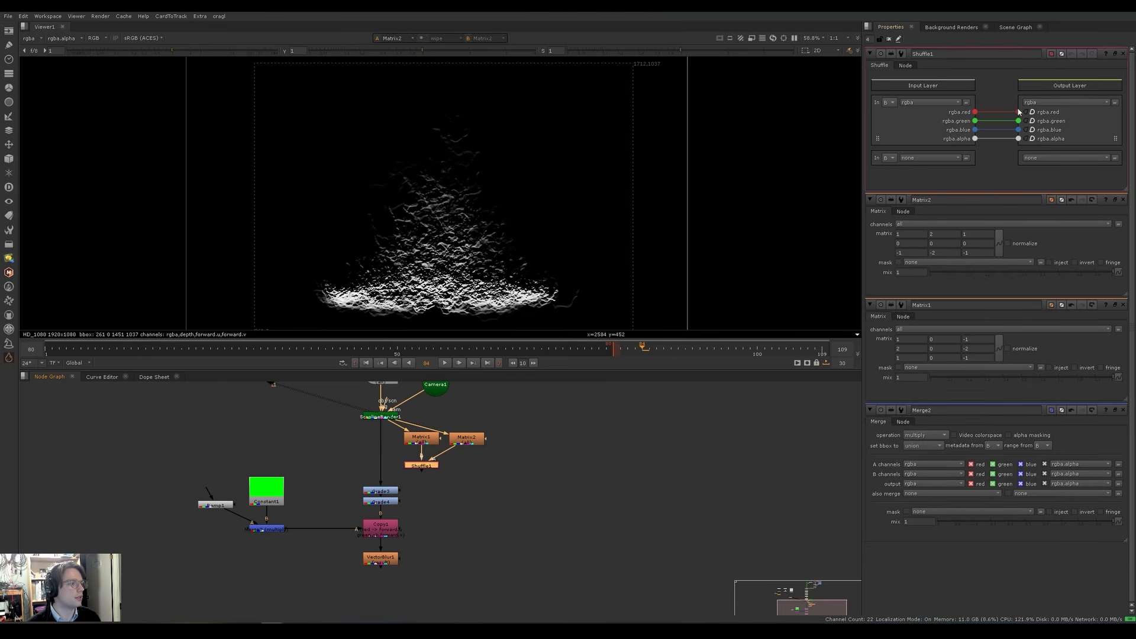
left_click(914, 160)
left_click(887, 160)
left_click(898, 168)
left_click(918, 158)
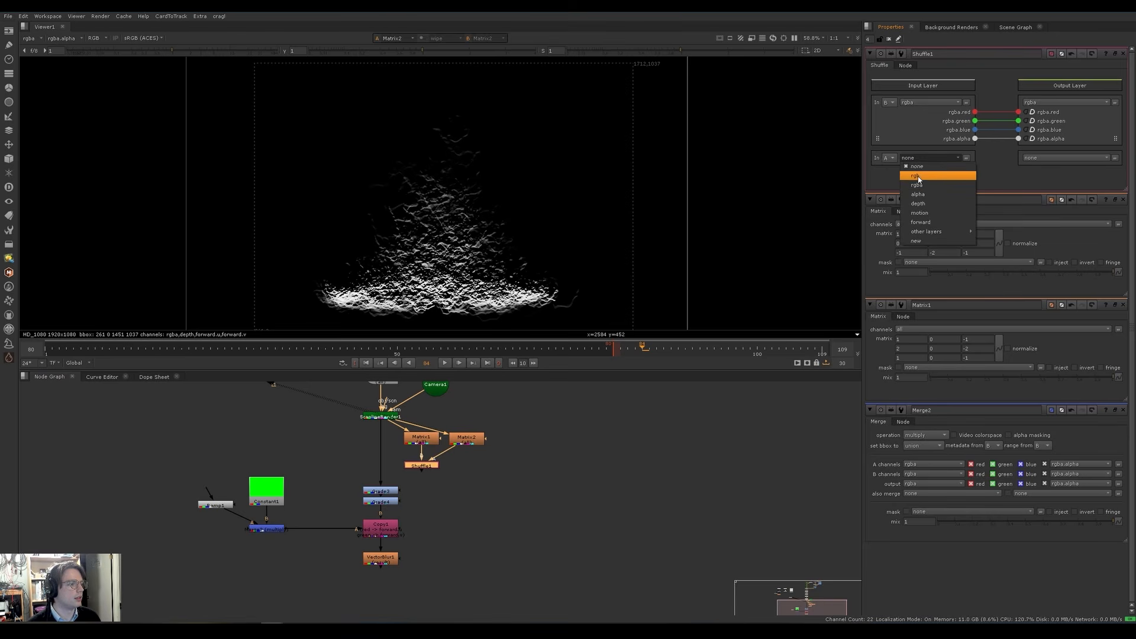
left_click(914, 176)
left_click_drag(974, 176, 1020, 121)
left_click(1026, 130)
left_click(1026, 139)
key("1")
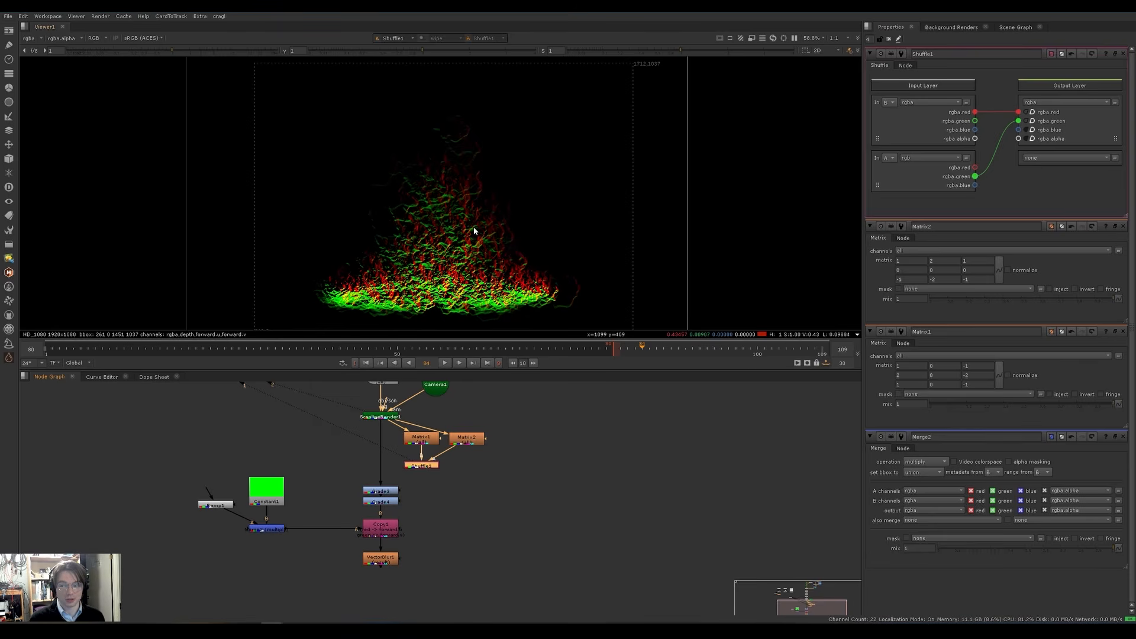
Step: Shift the Matrix and Shuffle nodes slightly away from the main branch and compare the outputs of ScanlineRender1, Matrix1, Matrix2 and Shuffle1
scroll(470, 236, "up", 2)
left_click_drag(530, 486, 437, 441)
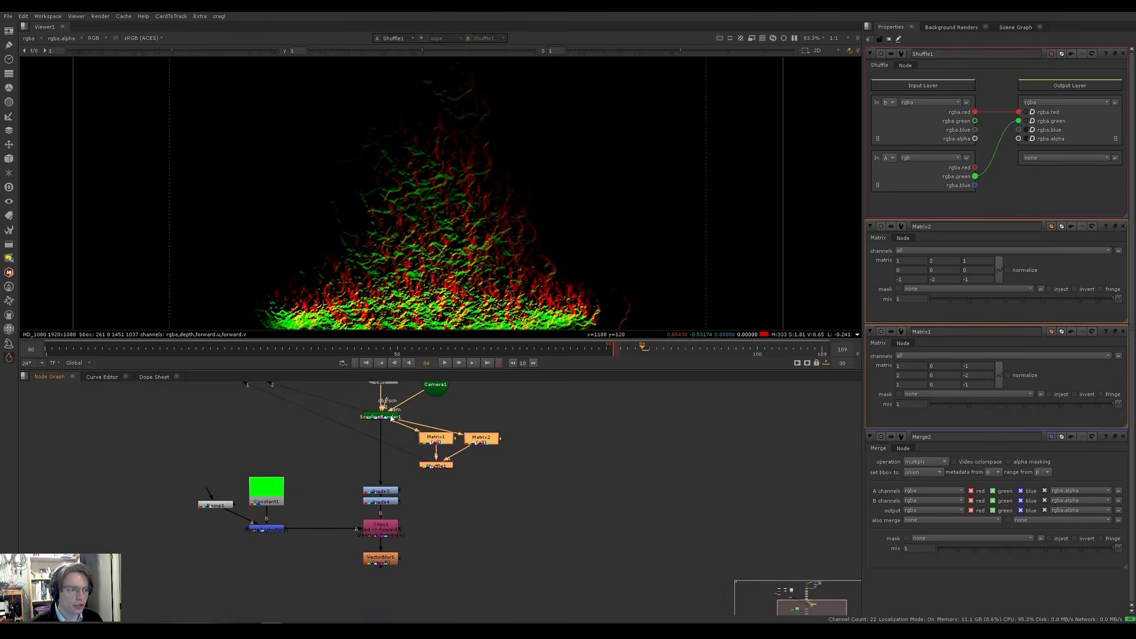
left_click(388, 416)
key("1")
left_click(430, 439)
key("1")
left_click(476, 440)
key("1")
left_click(438, 466)
key("1")
scroll(497, 227, "up", 3)
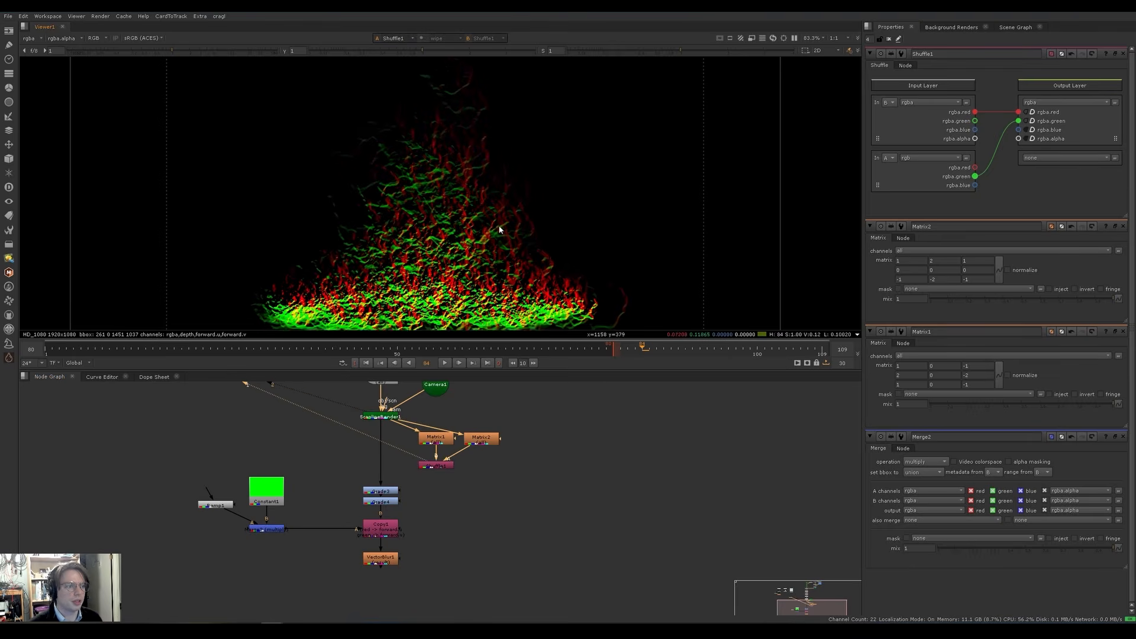
scroll(481, 215, "down", 2)
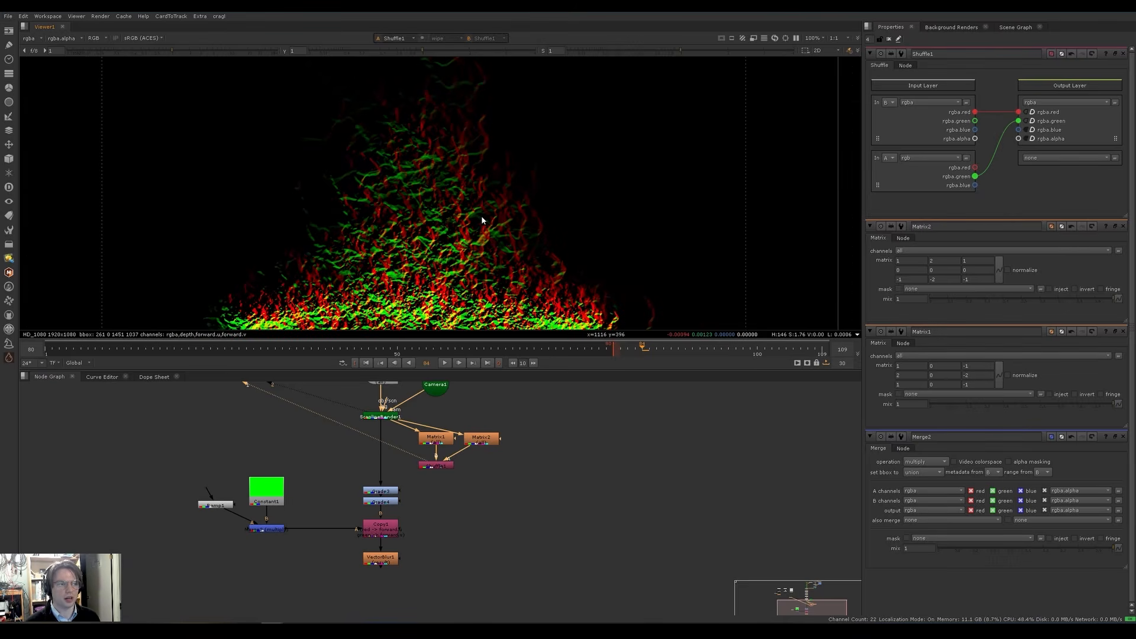
scroll(481, 220, "down", 1)
Step: Move the lower group of nodes down to make room and add an Expression node below Shuffle1
left_click_drag(187, 457, 414, 591)
left_click_drag(276, 489, 276, 512)
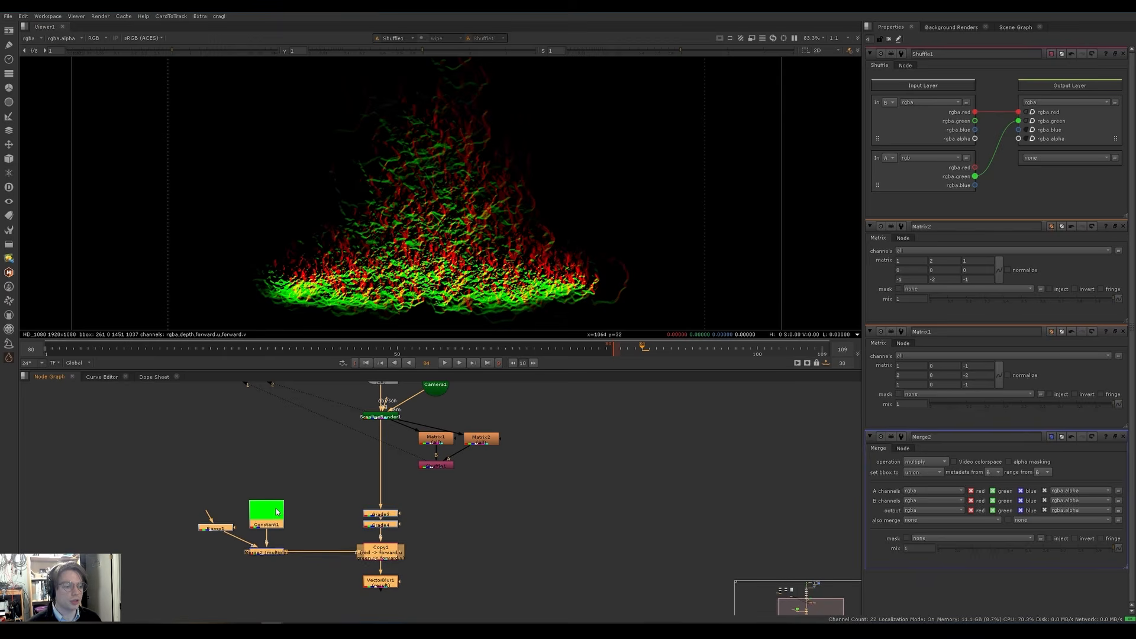
left_click(428, 508)
key("Tab")
type("expr")
key("Return")
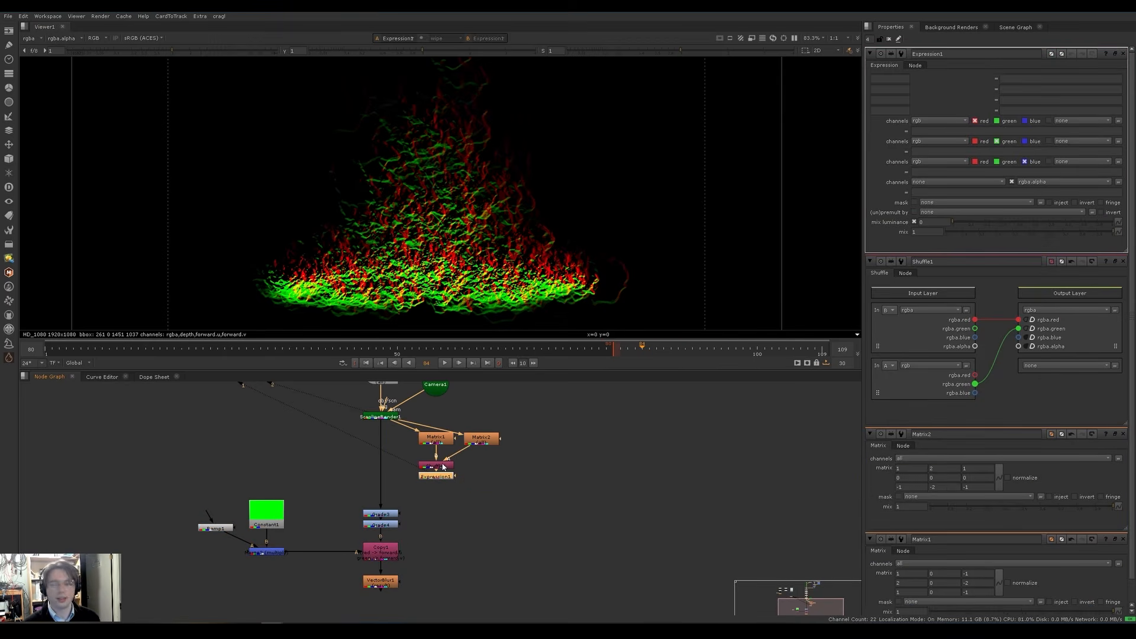
Step: Close the other nodes' properties and set Expression1's red channel to r/hypot(r,g)
left_click(1123, 261)
left_click(1123, 261)
left_click(1123, 261)
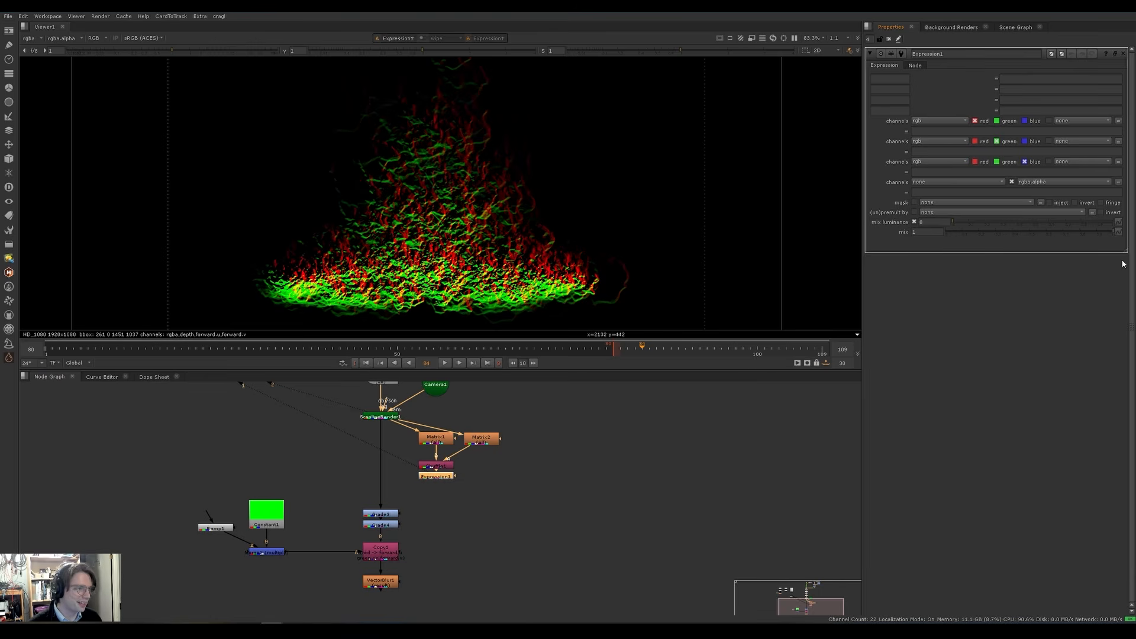
left_click(946, 132)
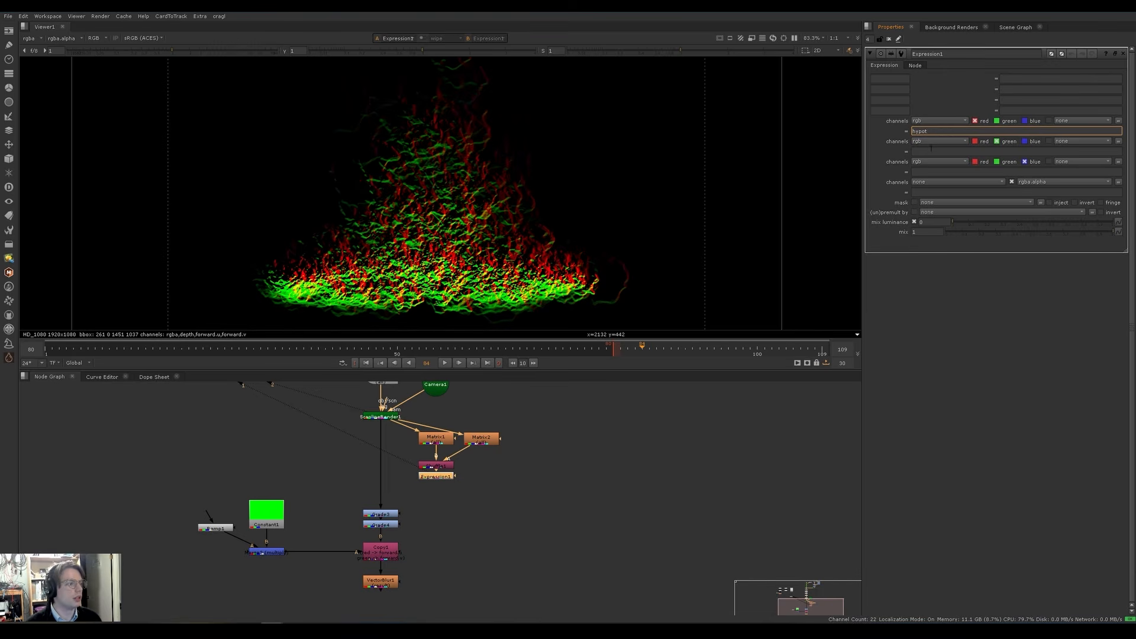
left_click_drag(933, 129, 914, 131)
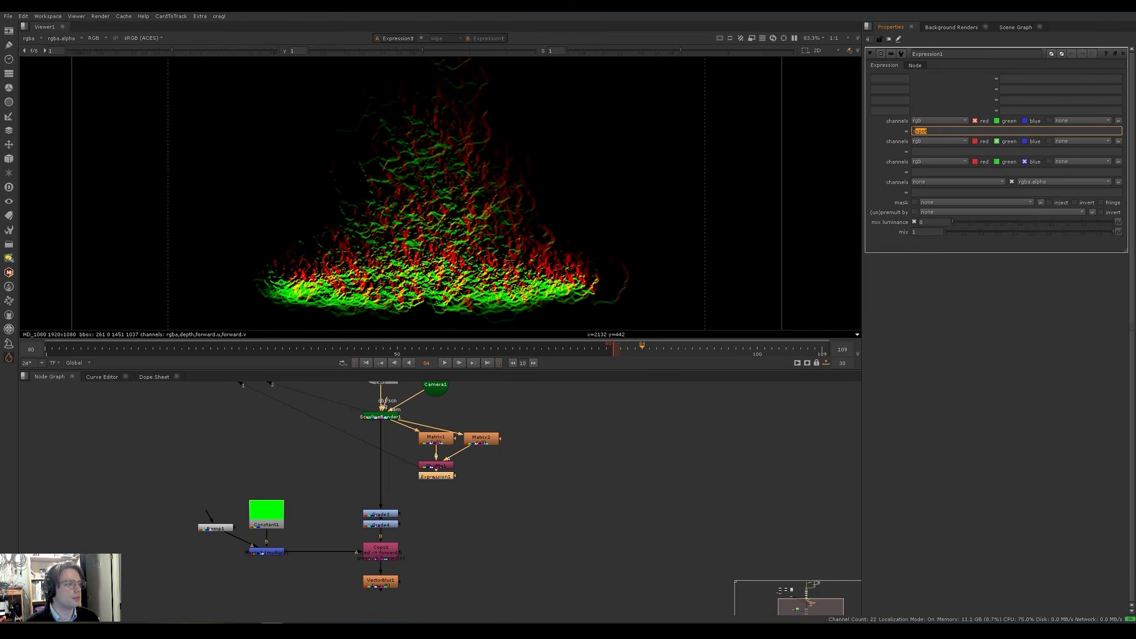
left_click(938, 132)
type("(r,g")
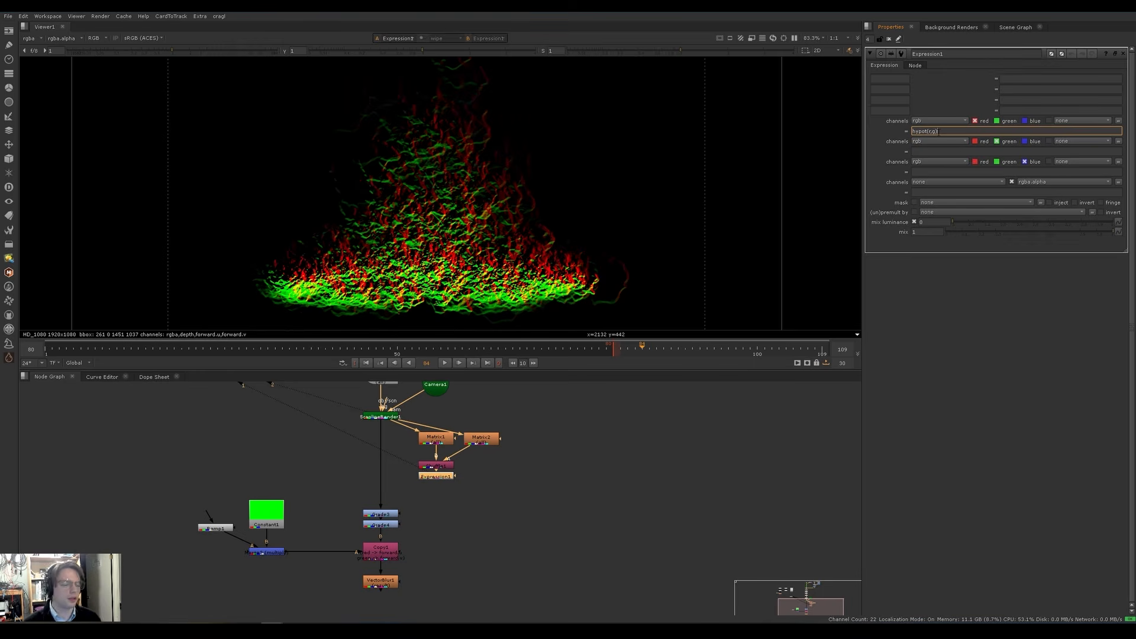
left_click(911, 131)
type("r/")
key("Return")
Step: Set Expression1's green channel to g/hypot(r,g)
left_click(924, 151)
key("ctrl+v")
key("Home")
key("Delete")
type("g")
key("Return")
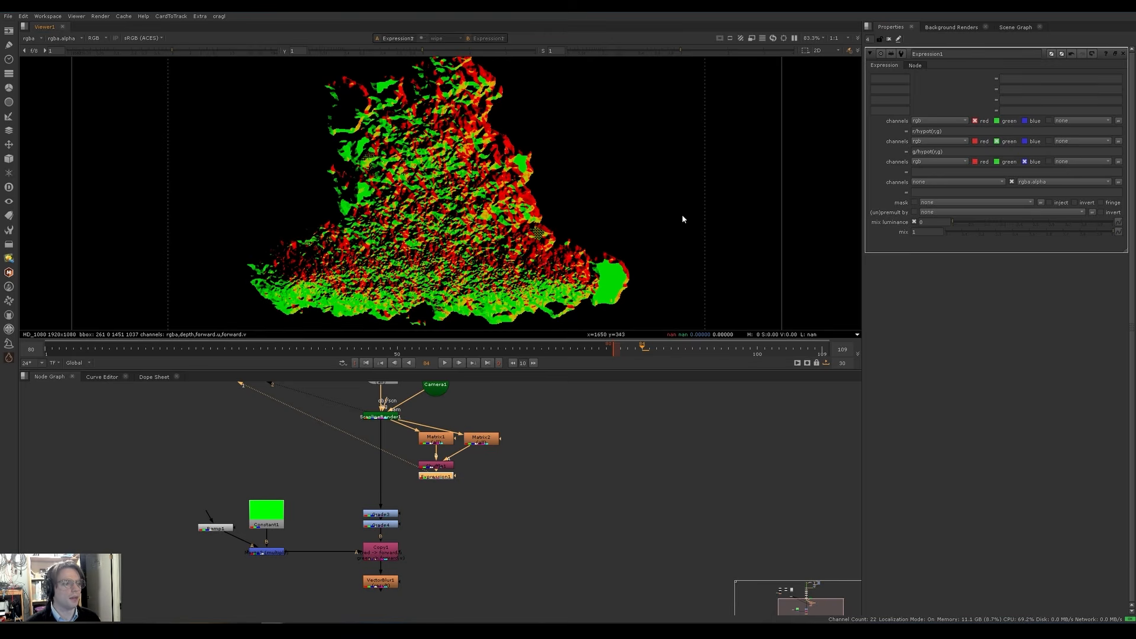
Step: Examine the normalised edge directions at several magnifications and sample the pixel values in the black area beside the fire
scroll(452, 217, "up", 5)
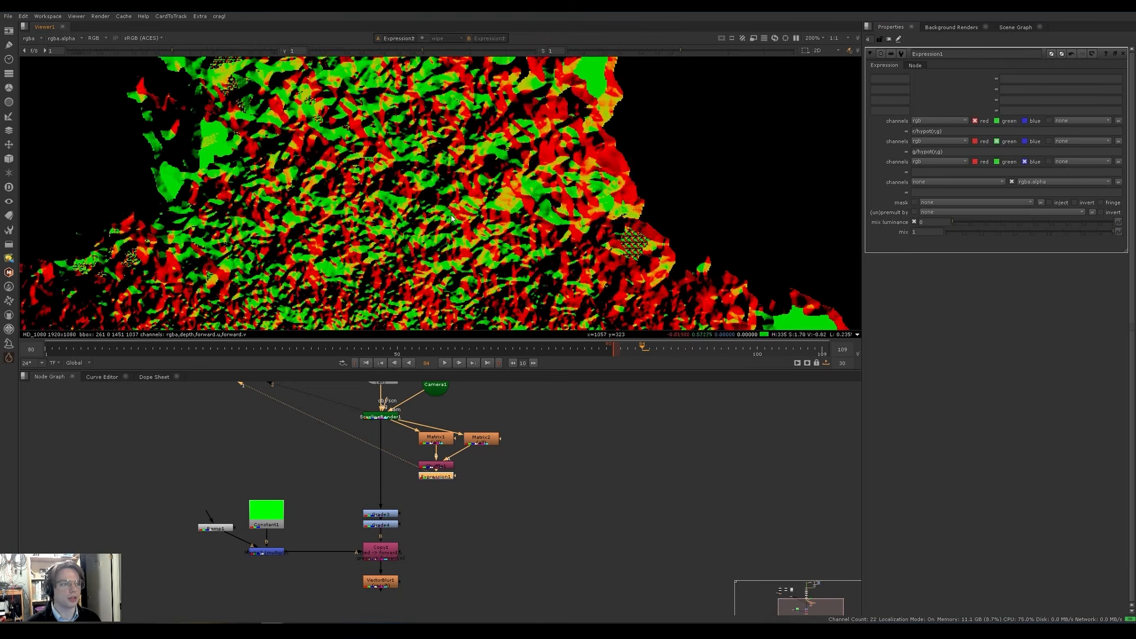
scroll(451, 218, "up", 3)
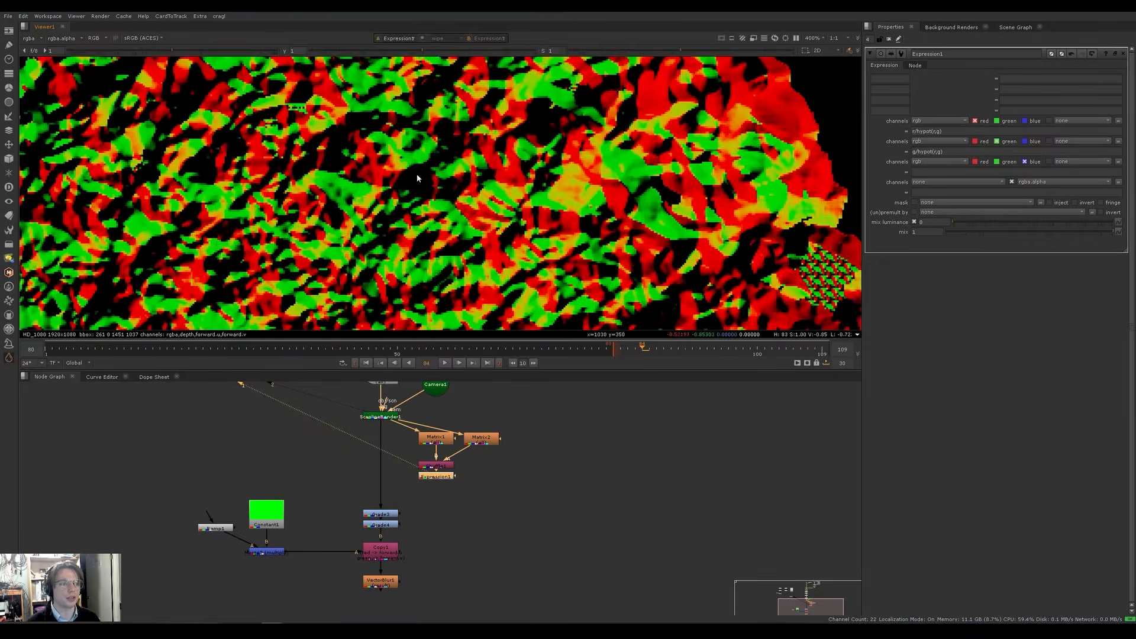
scroll(414, 172, "down", 2)
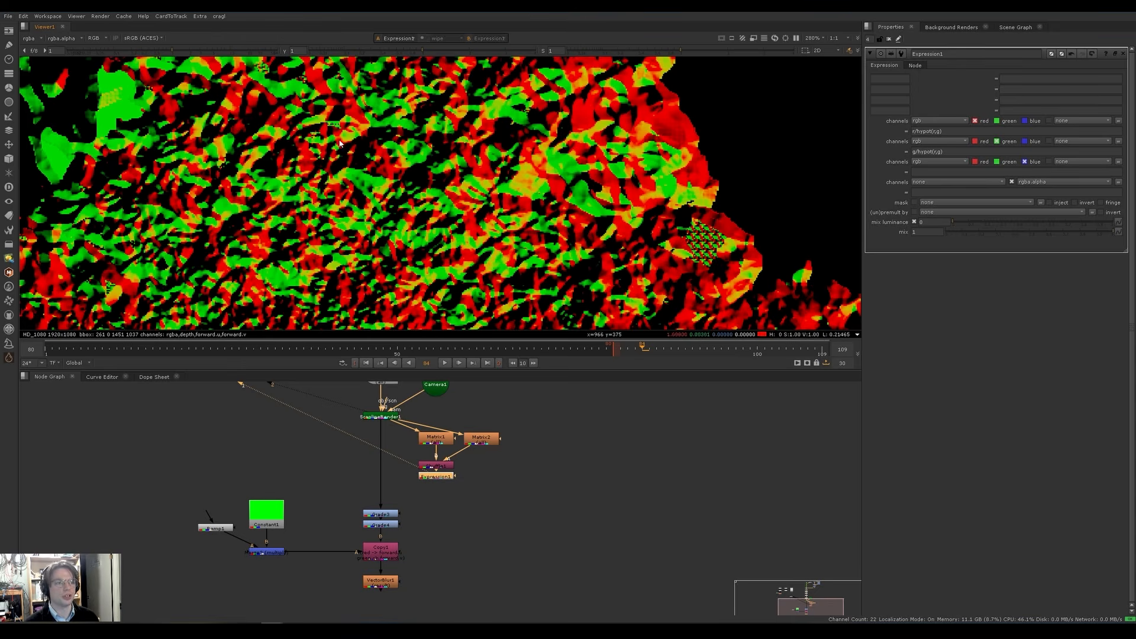
scroll(292, 181, "down", 2)
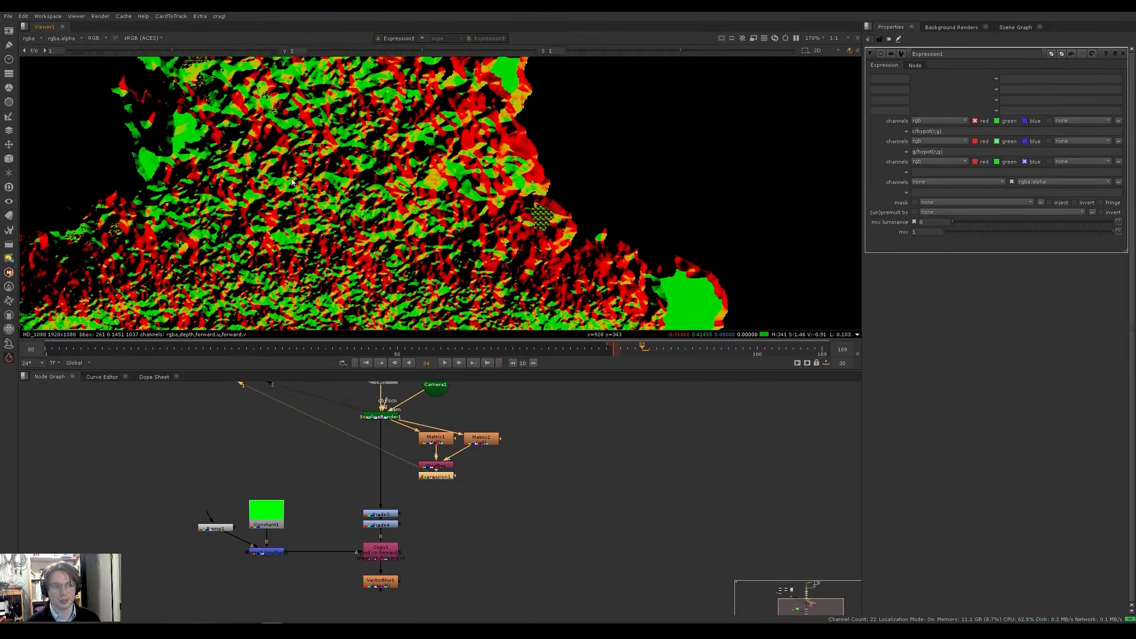
scroll(442, 229, "down", 3)
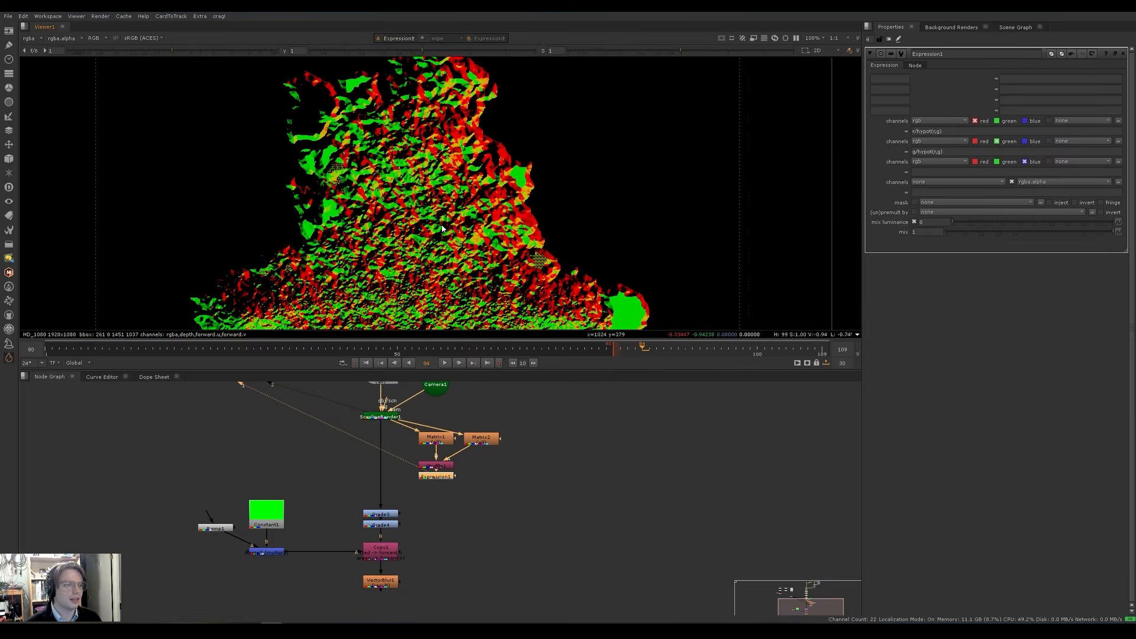
scroll(492, 161, "up", 3)
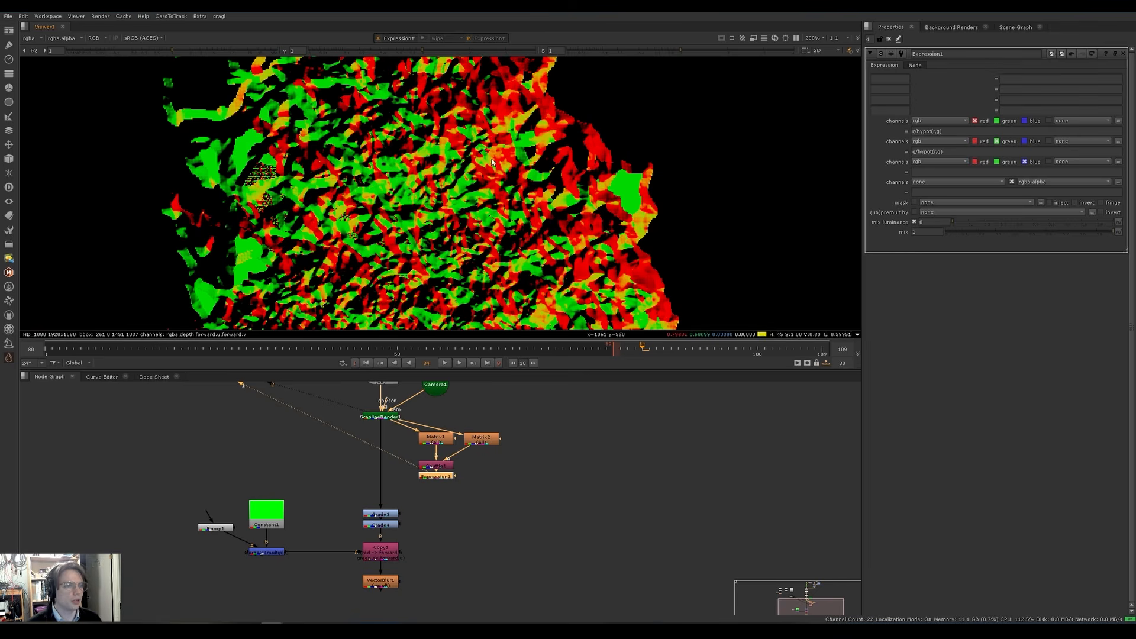
left_click_drag(669, 125, 675, 135, "ctrl+shift")
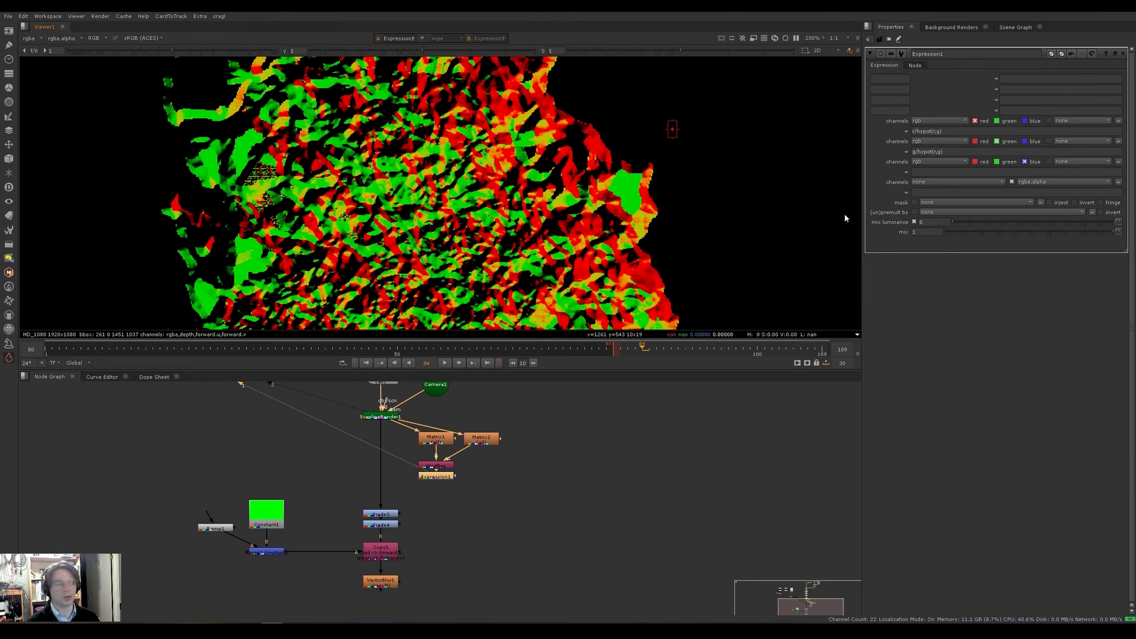
Step: Define a variable h in Expression1 as hypot(r,g)
left_click_drag(942, 131, 917, 135)
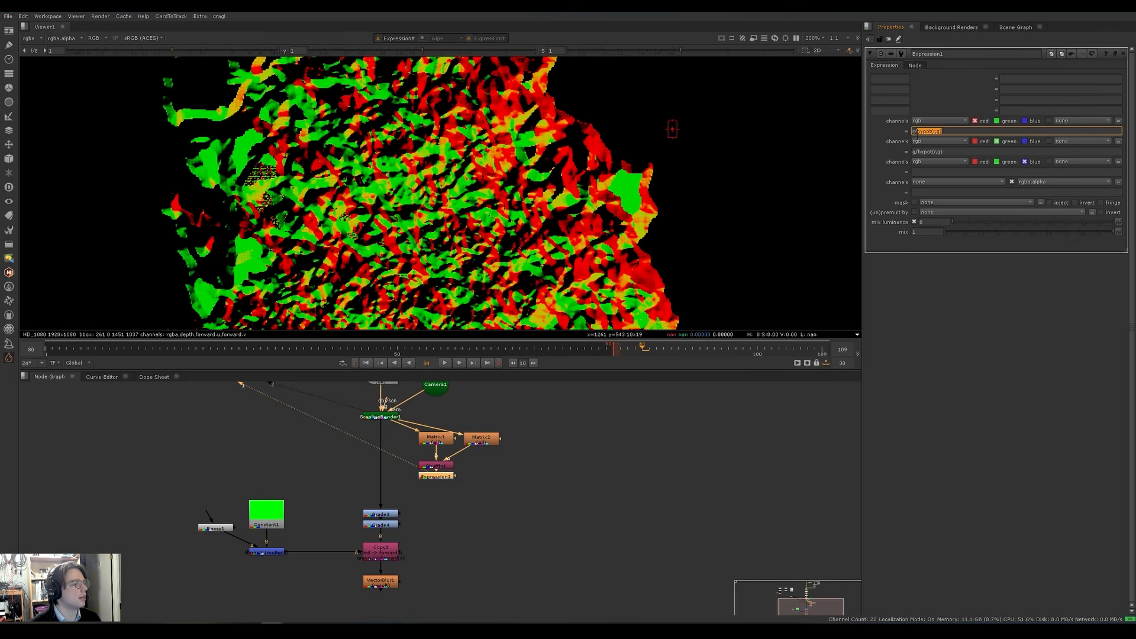
key("ctrl+c")
left_click(1017, 82)
key("ctrl+v")
left_click(901, 81)
type("h")
Step: Replace Expression1's red channel formula with h>0?r/h:0
left_click(929, 131)
key("ctrl+a")
key("BackSpace")
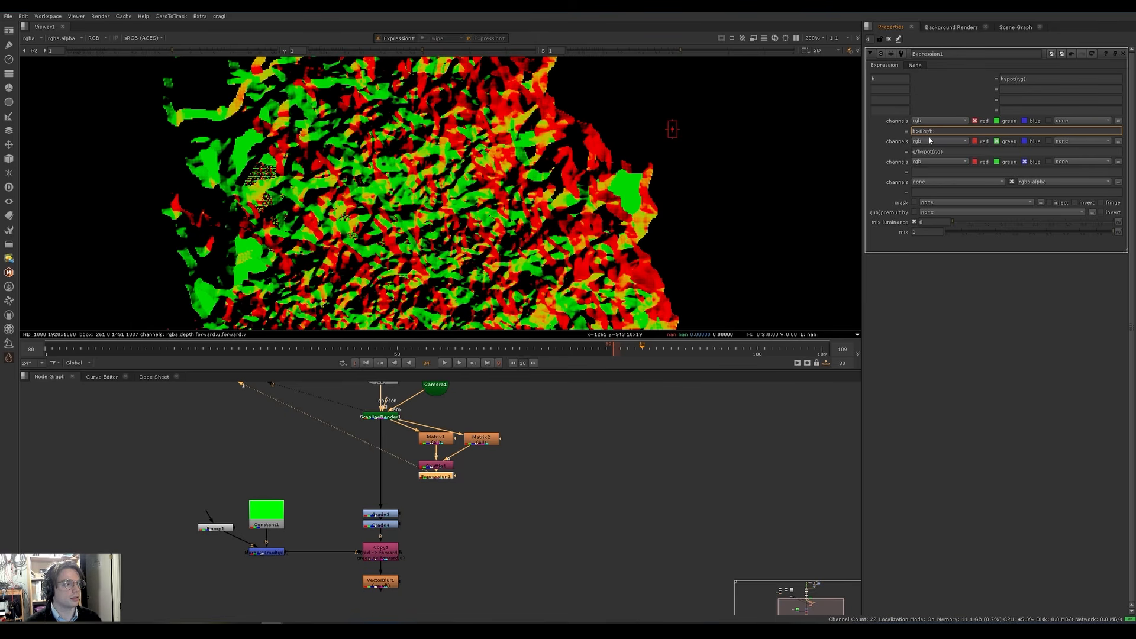
left_click(729, 197)
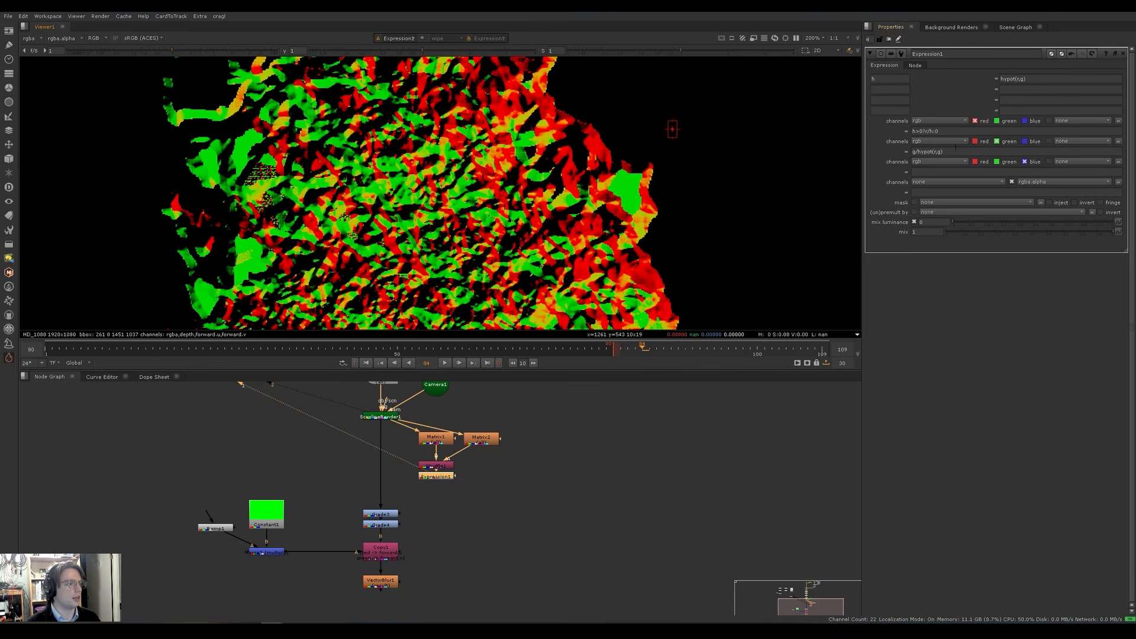
Step: Replace Expression1's green channel formula with h>0?g/h:0
left_click(947, 131)
key("Tab")
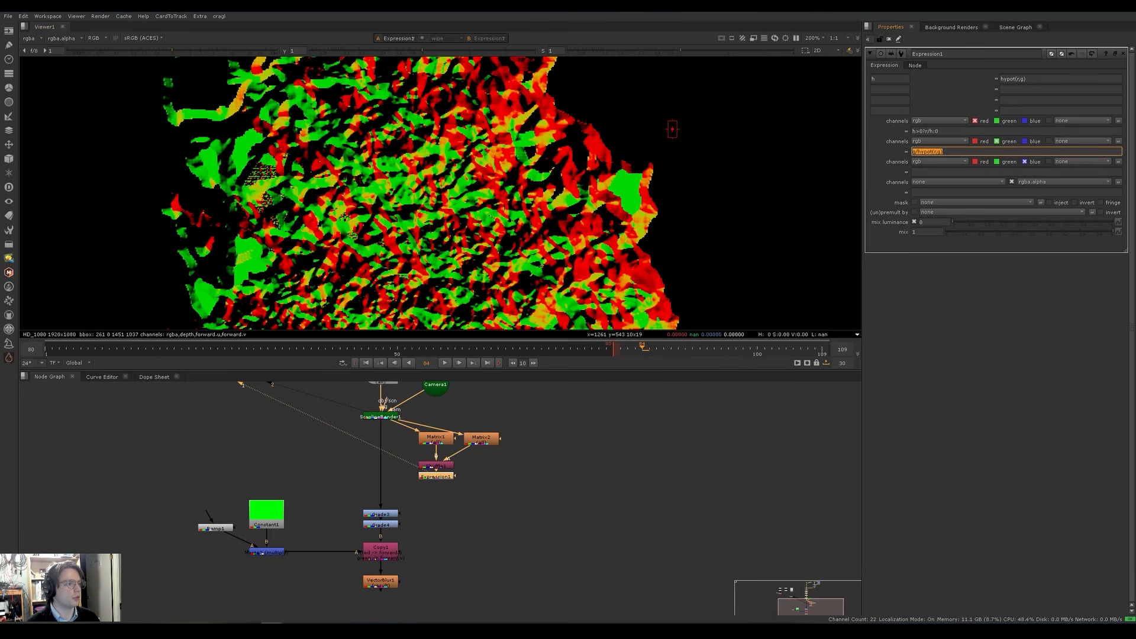
key("ctrl+v")
key("BackSpace")
type("g")
key("Return")
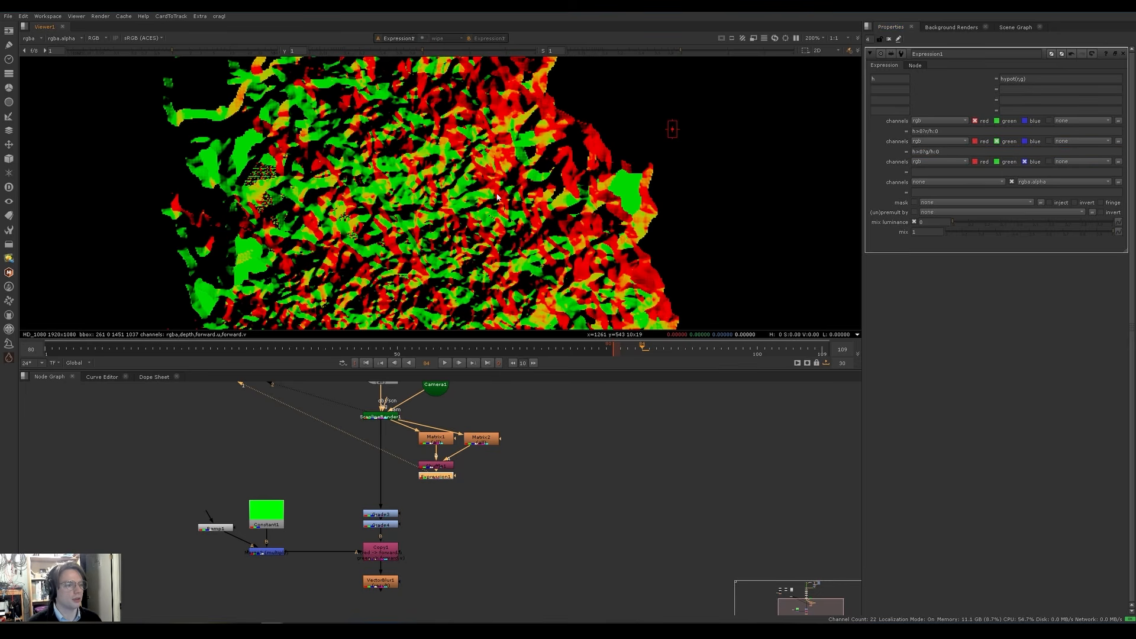
Step: Move the two Grade nodes up along the main branch
scroll(435, 201, "down", 3)
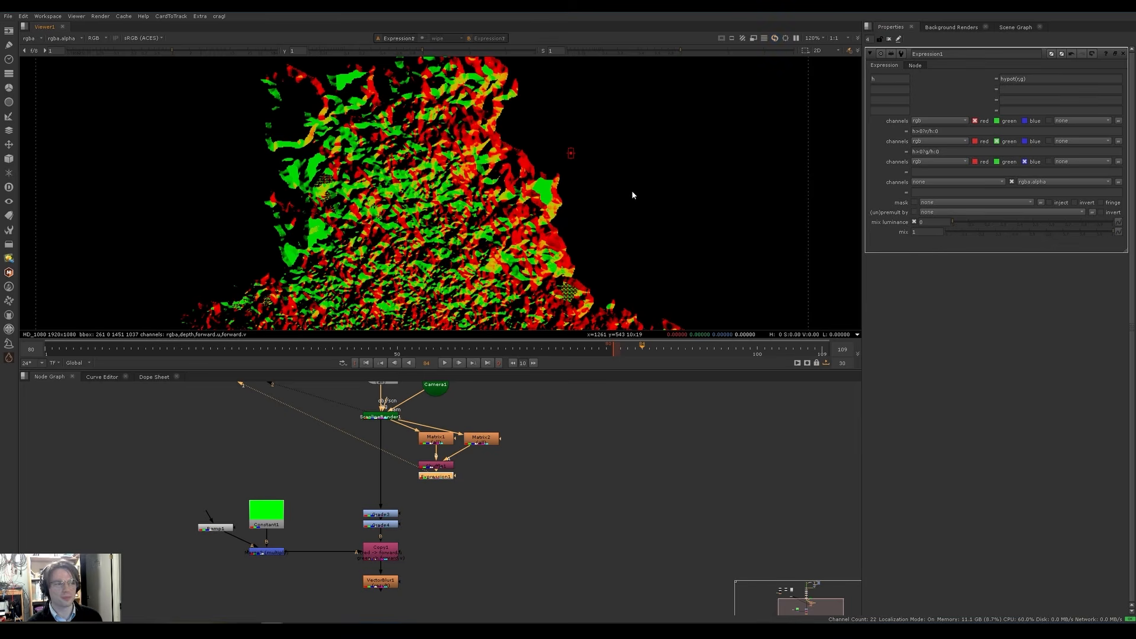
scroll(506, 160, "down", 2)
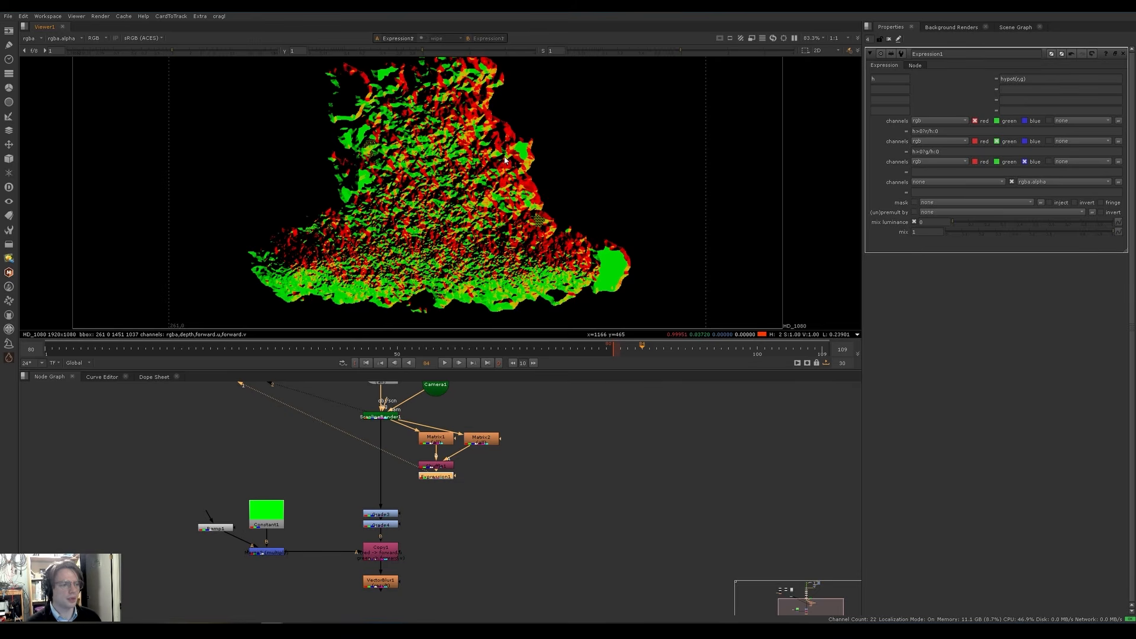
middle_click_drag(412, 524, 419, 516)
left_click_drag(405, 526, 387, 488)
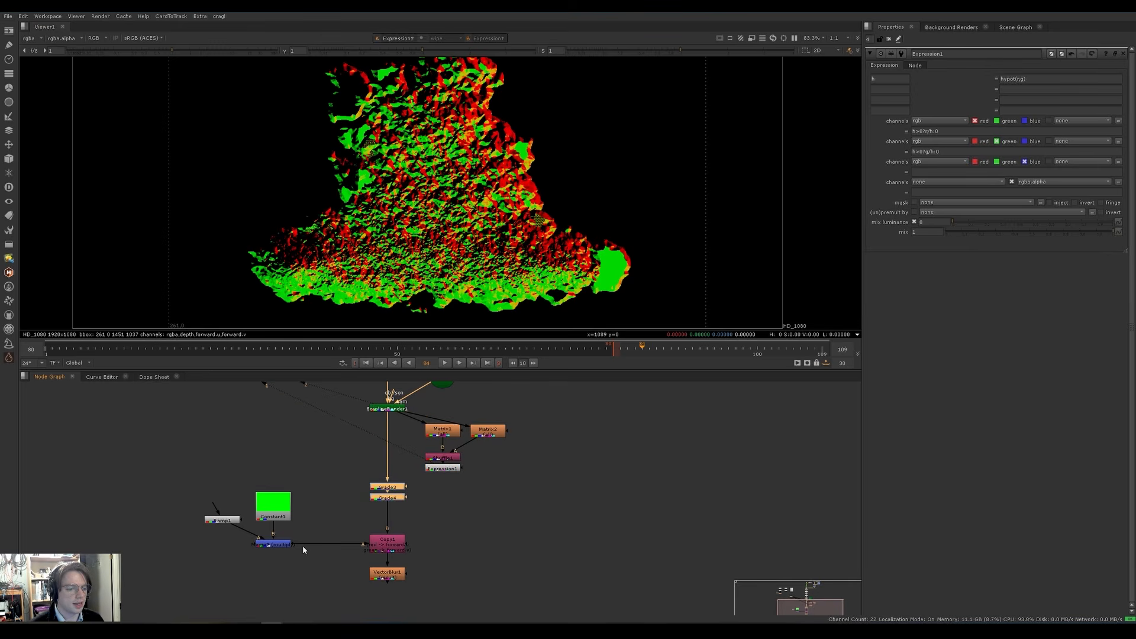
Step: View VectorBlur1's output and reconnect Copy1's A input from the ramp and constant merge to Expression1
left_click(387, 572)
key("1")
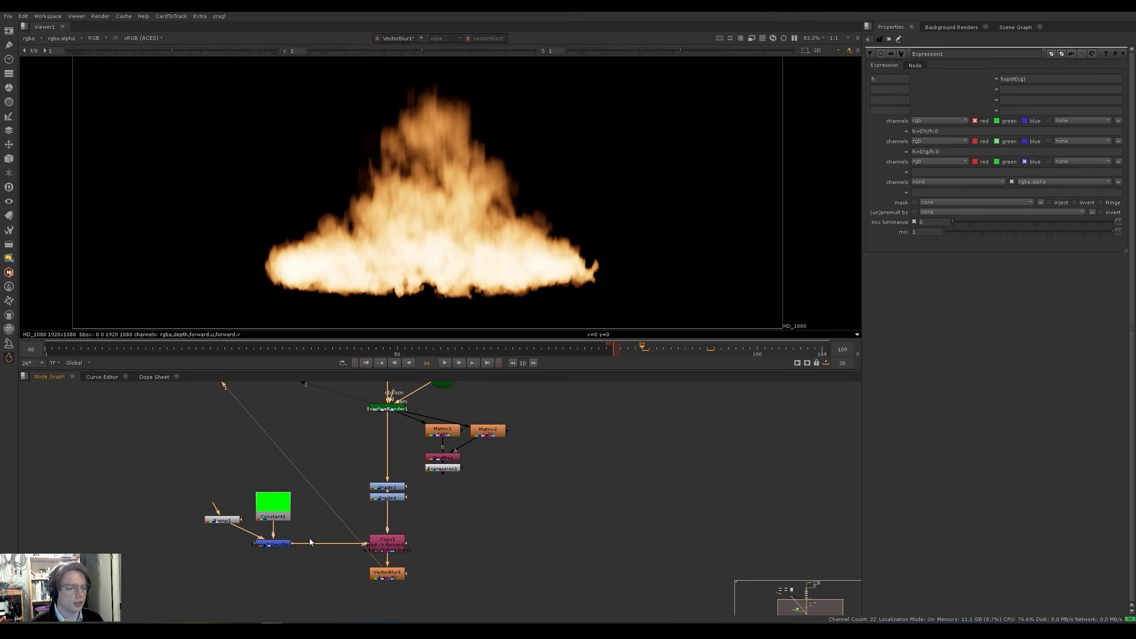
left_click_drag(302, 545, 442, 468)
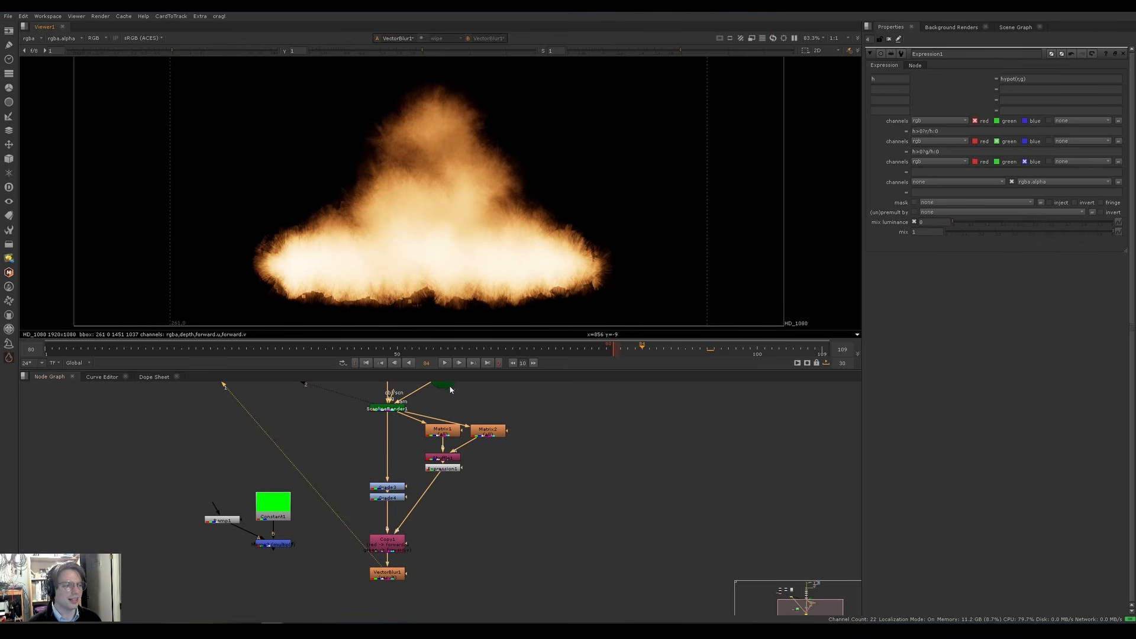
left_click(482, 526)
Step: Insert a Blur node between Expression1 and Copy1 and set its size to 22.5
left_click(455, 470)
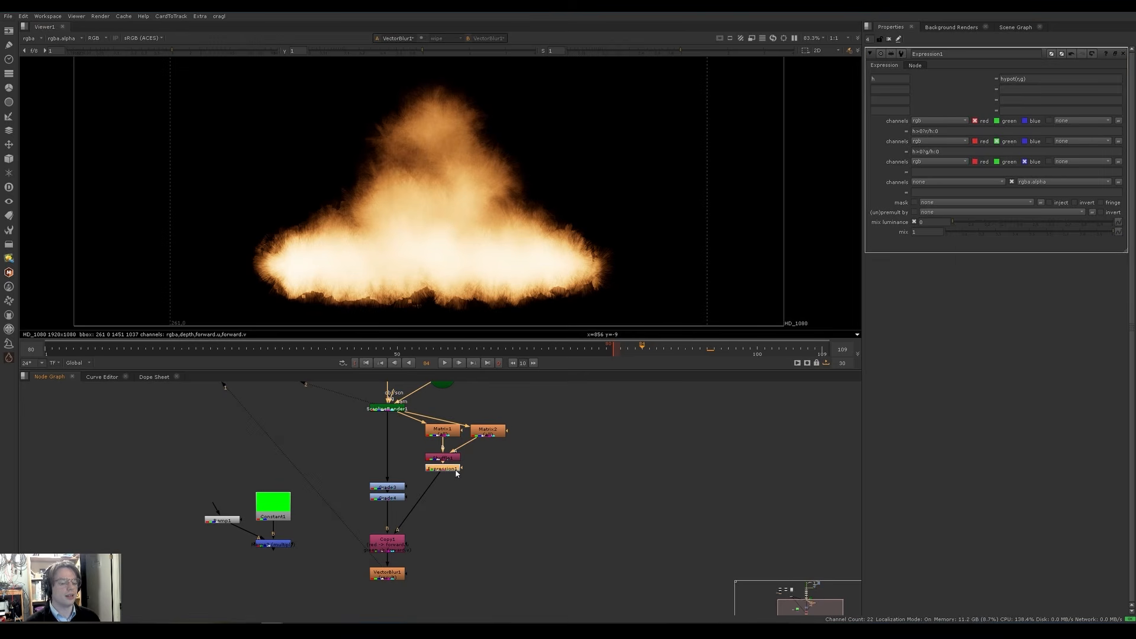
key("b")
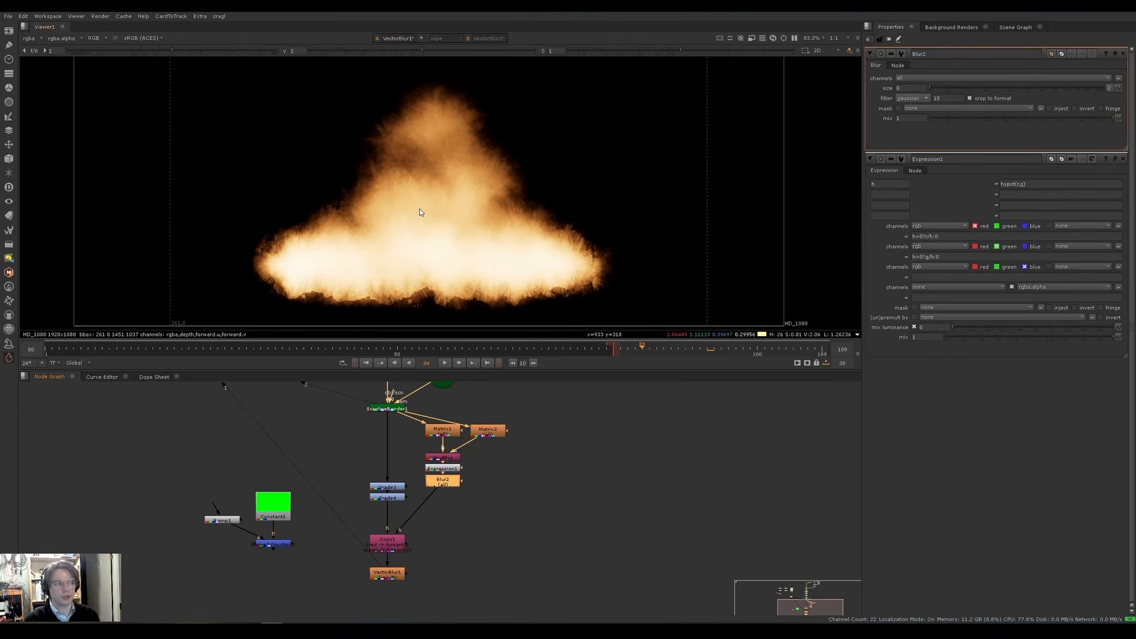
left_click_drag(935, 89, 1012, 92)
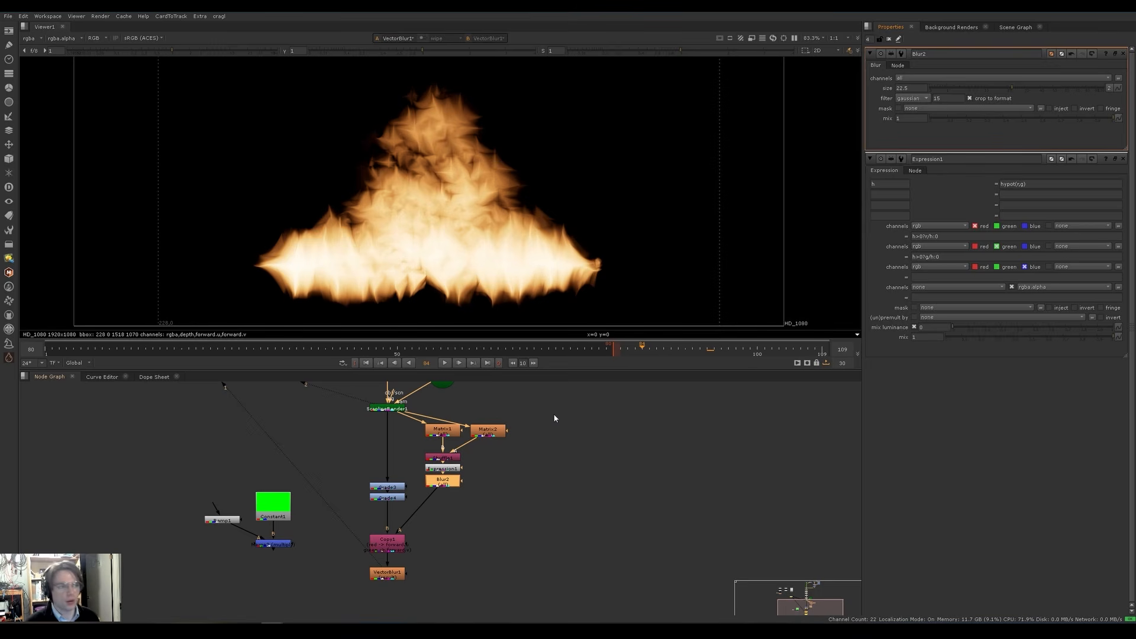
Step: Compare the output of Blur2 with the unblurred output of Expression1 up close
key("1")
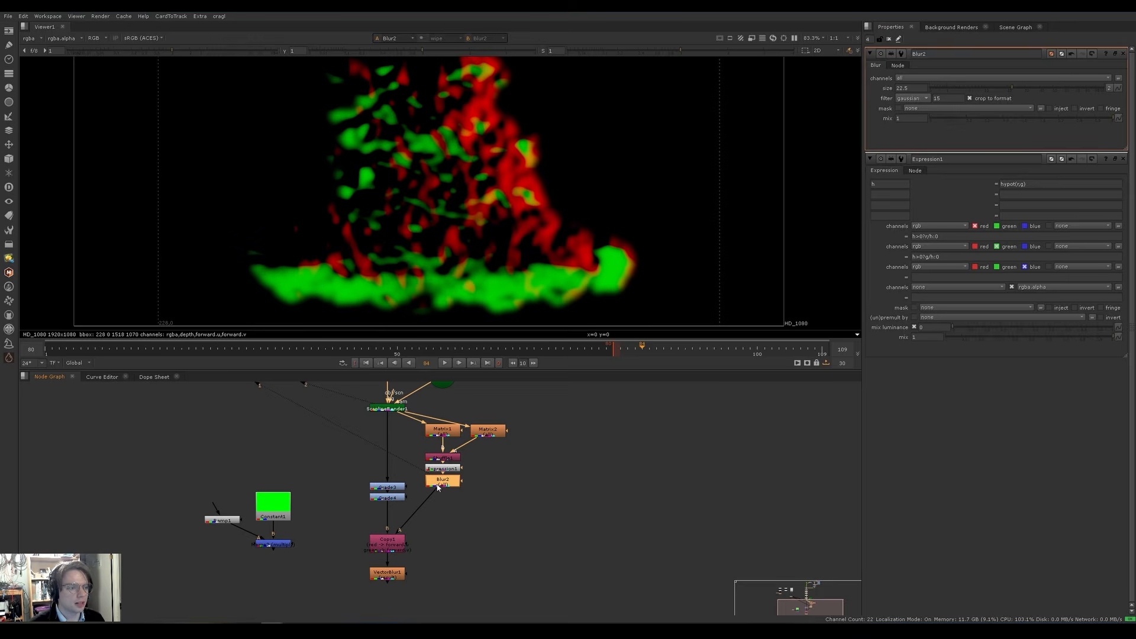
left_click(443, 468)
key("1")
scroll(433, 189, "up", 5)
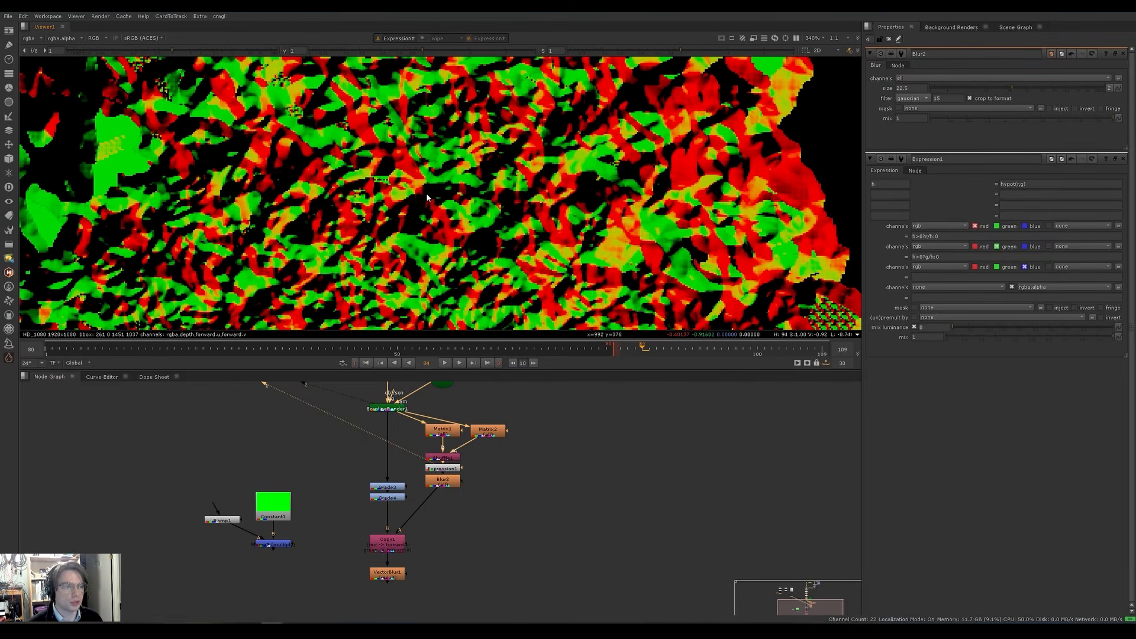
Step: Examine Blur2's smoothed edge directions and return the viewer to Expression1's unblurred output
left_click_drag(428, 177, 435, 181, "ctrl+shift")
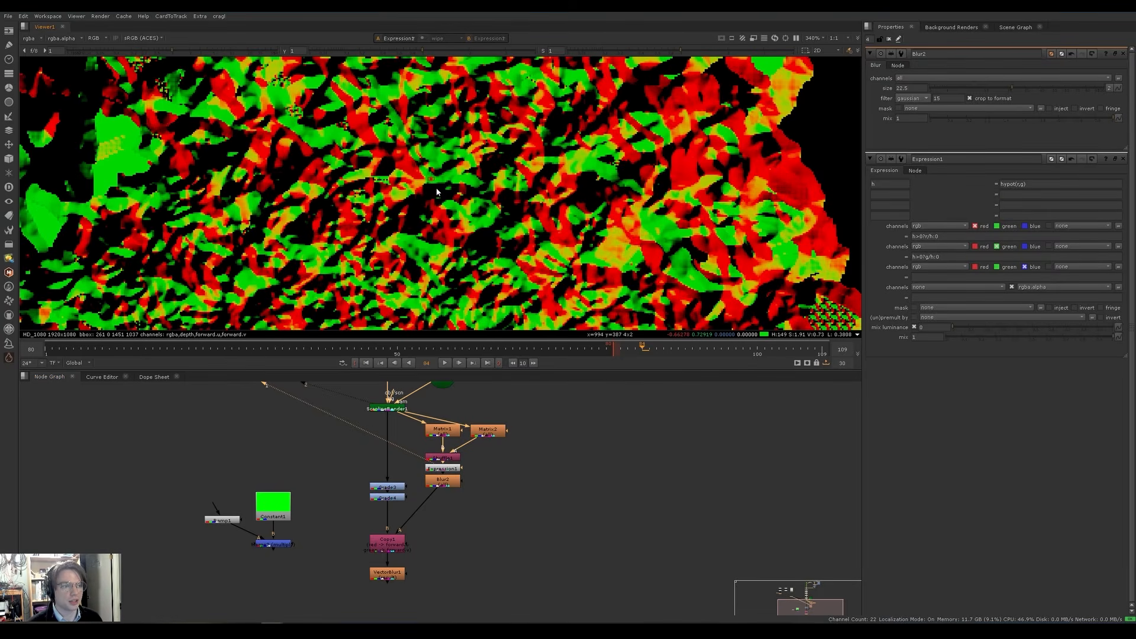
scroll(408, 209, "down", 3)
left_click(446, 481)
key("1")
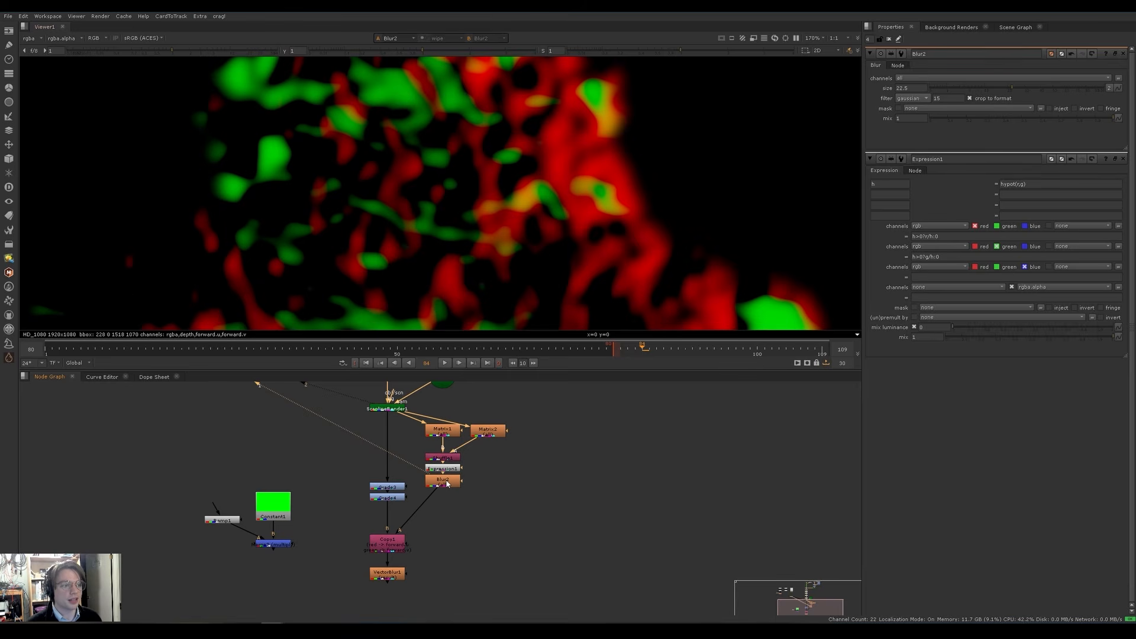
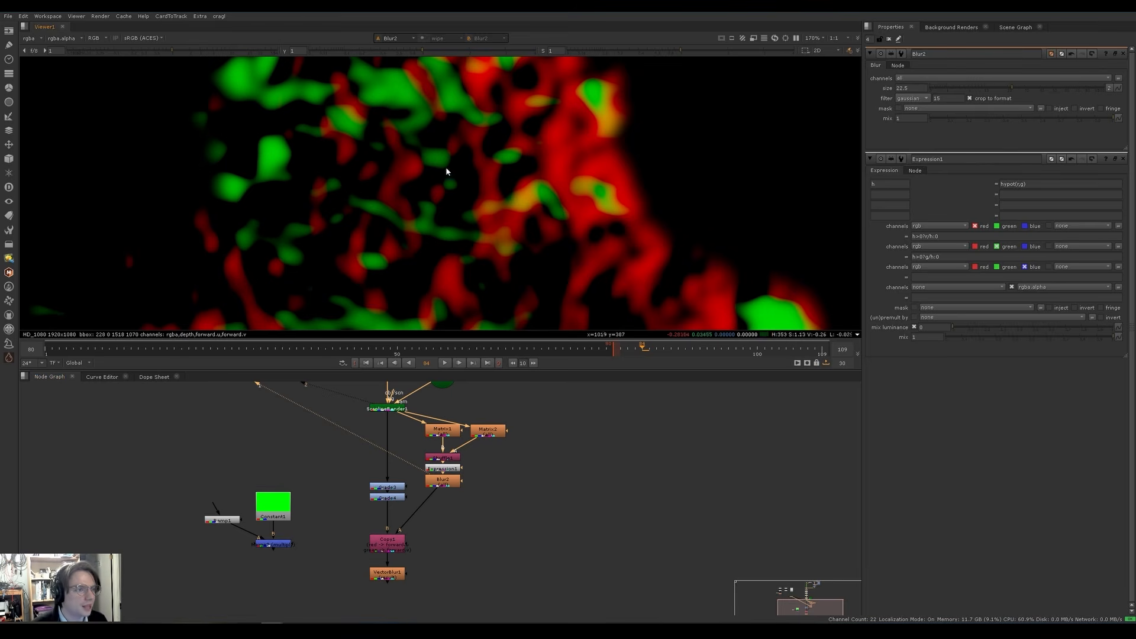
scroll(446, 170, "down", 2)
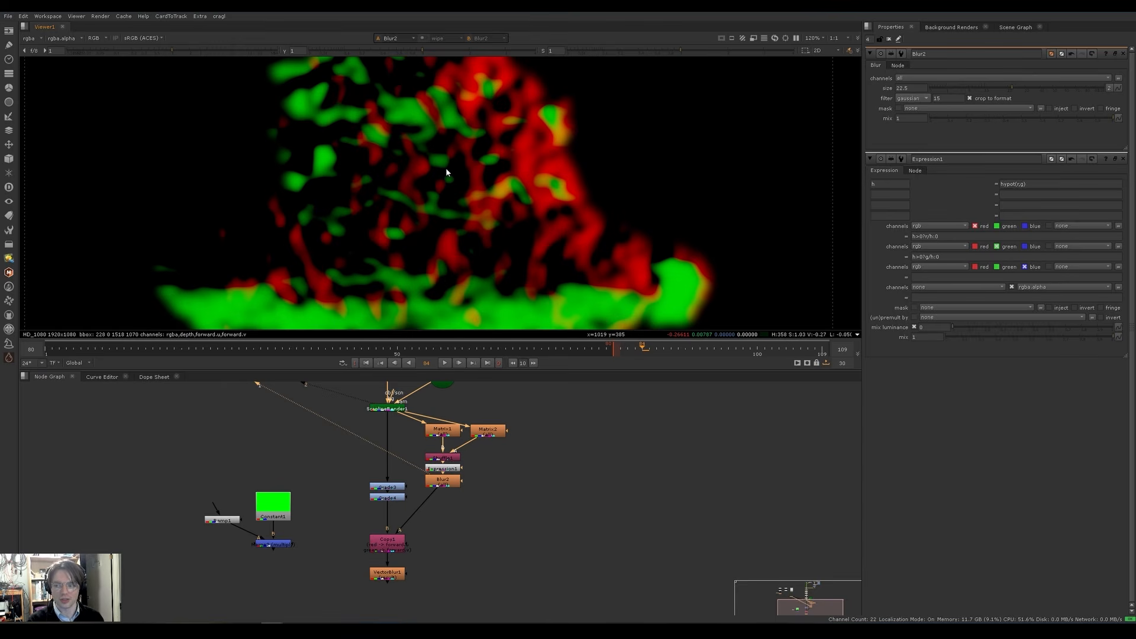
left_click(450, 468)
key("1")
Step: Move Blur2 down and insert a second Expression node between Expression1 and Blur2
left_click_drag(449, 482, 453, 517)
left_click(455, 469)
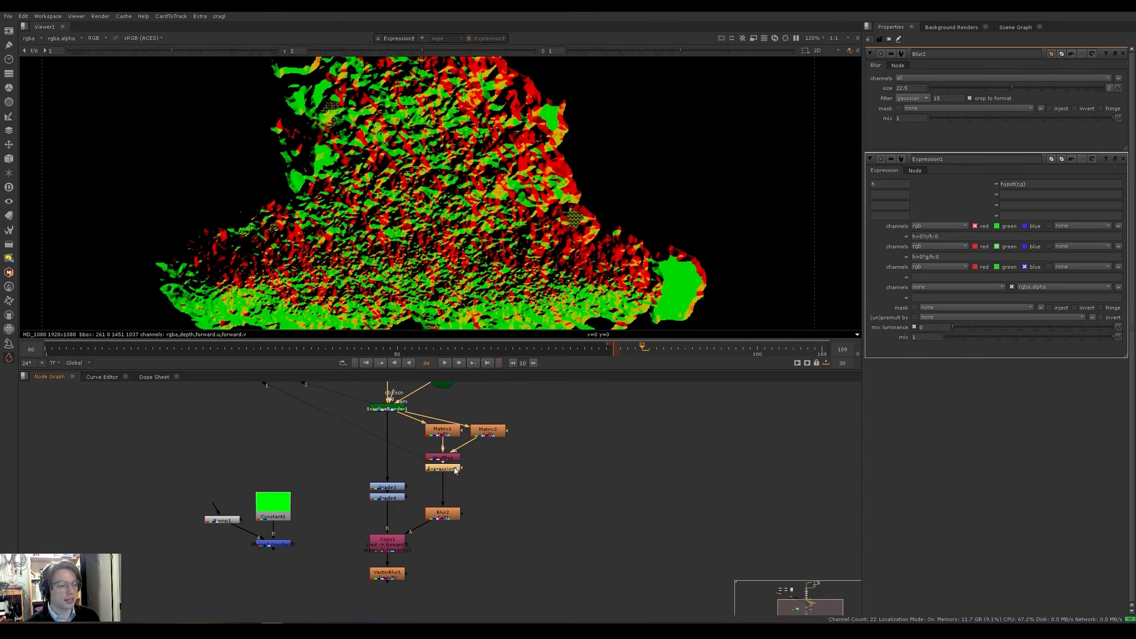
key("Tab")
type("expr")
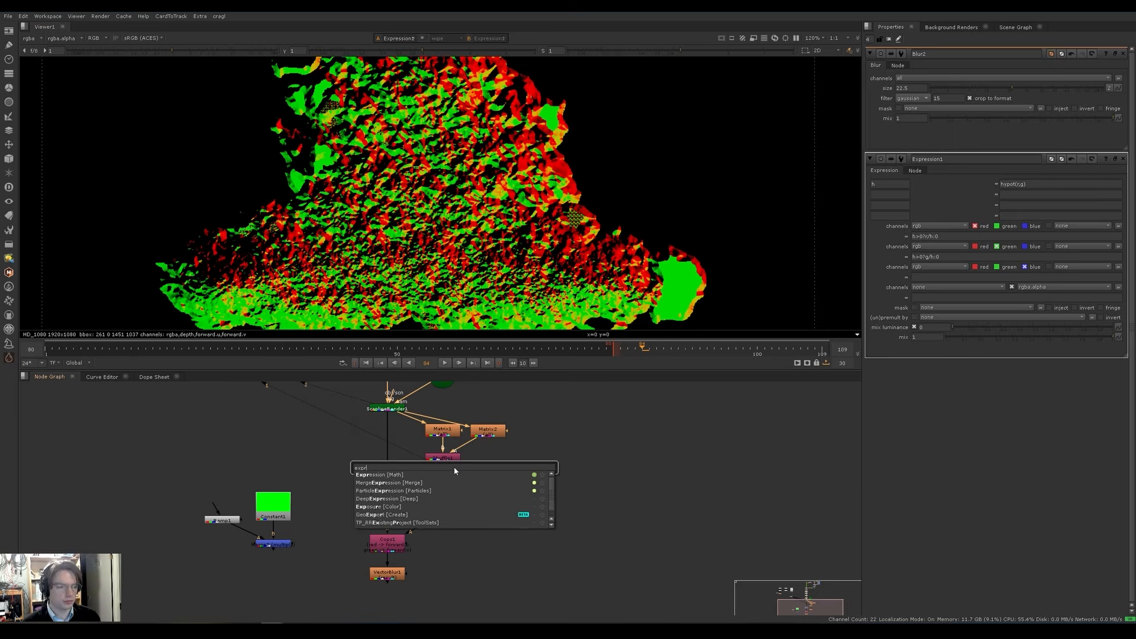
key("Return")
Step: Set Expression2's green channel expression to g<0?-g:g
left_click(920, 152)
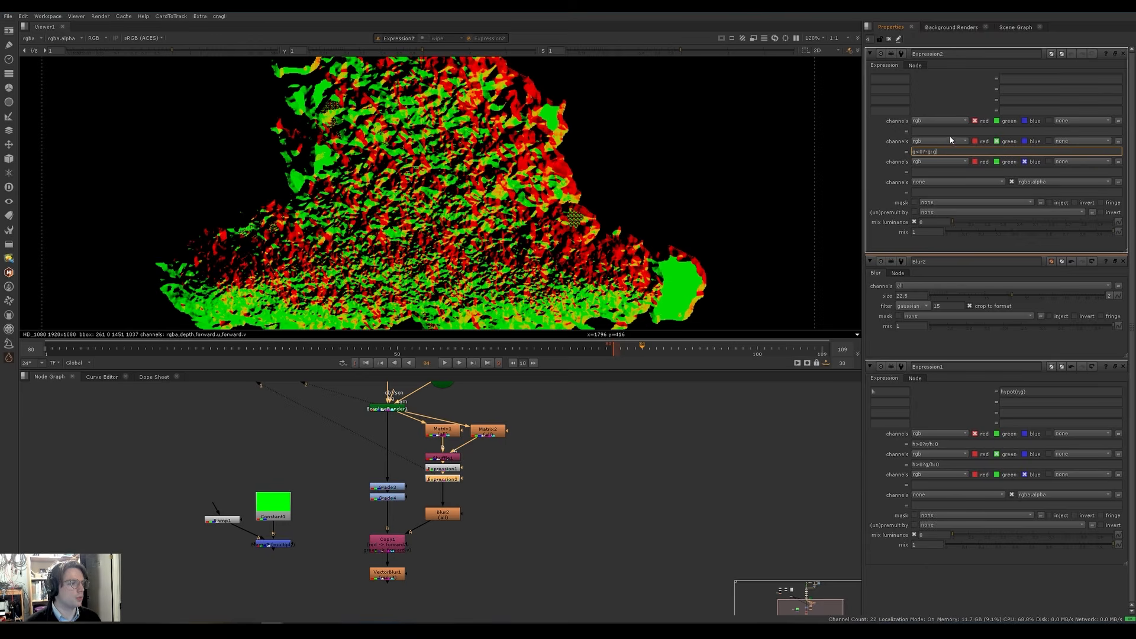
left_click_drag(945, 154, 911, 156)
key("ctrl+c")
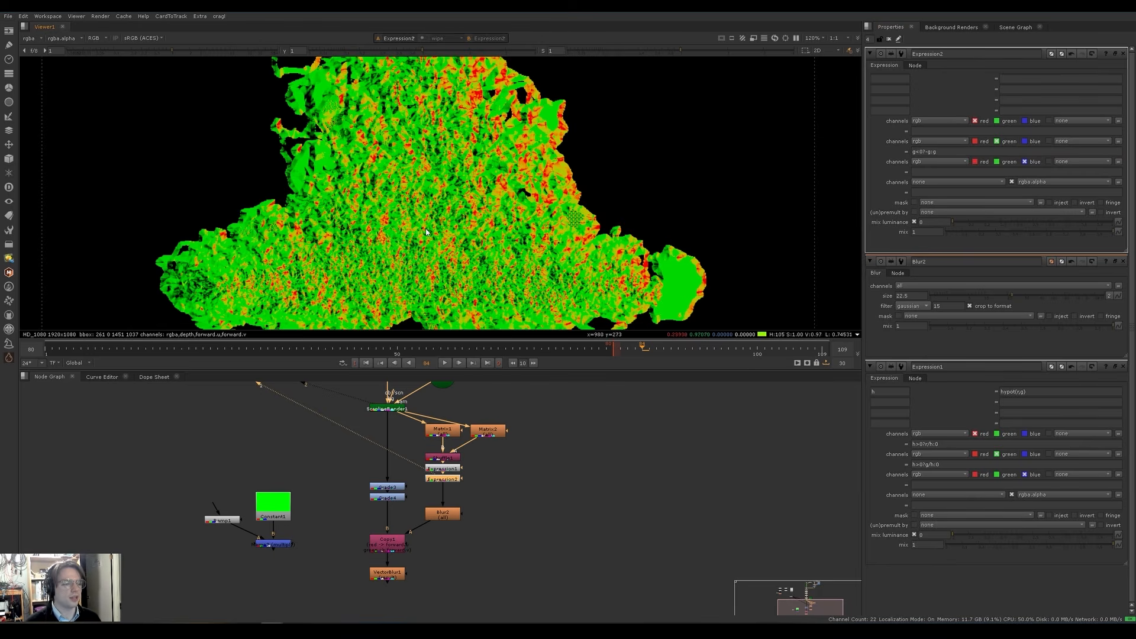
middle_click_drag(423, 214, 431, 246)
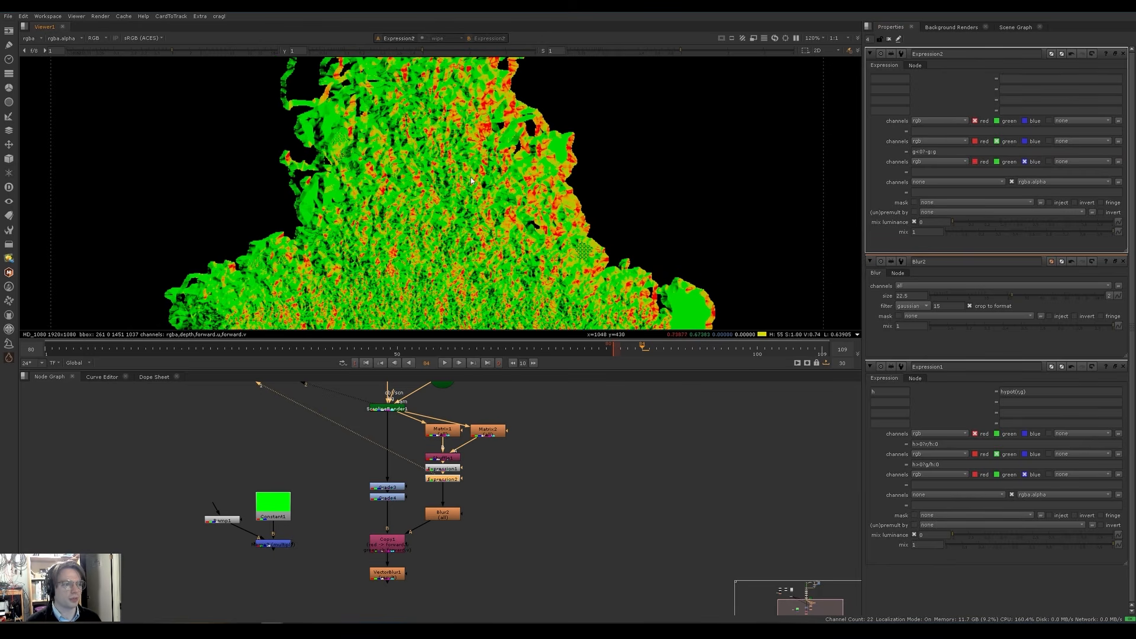
Step: Set Expression2's red channel expression to g<0?-r:r, based on a copy of the green expression
left_click(923, 151)
left_click(929, 130)
key("ctrl+v")
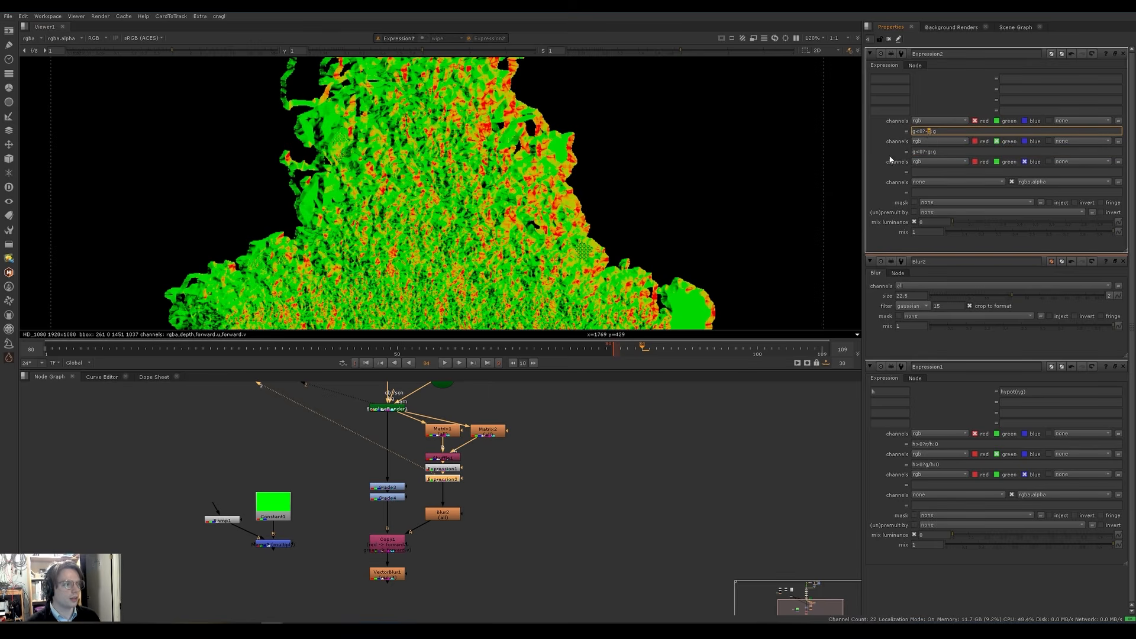
type("r")
key("Return")
double_click(933, 132)
type("r")
Step: View VectorBlur1's output to inspect the whole flame
middle_click_drag(418, 273, 427, 238)
left_click(398, 573)
key("1")
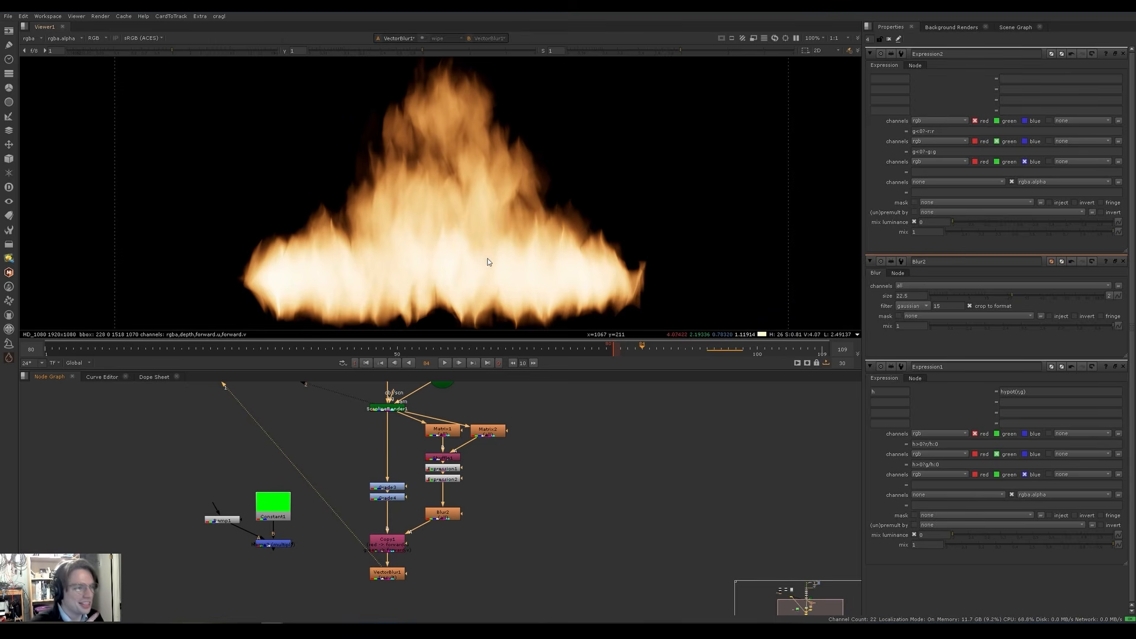
scroll(495, 250, "down", 1)
scroll(494, 249, "down", 1)
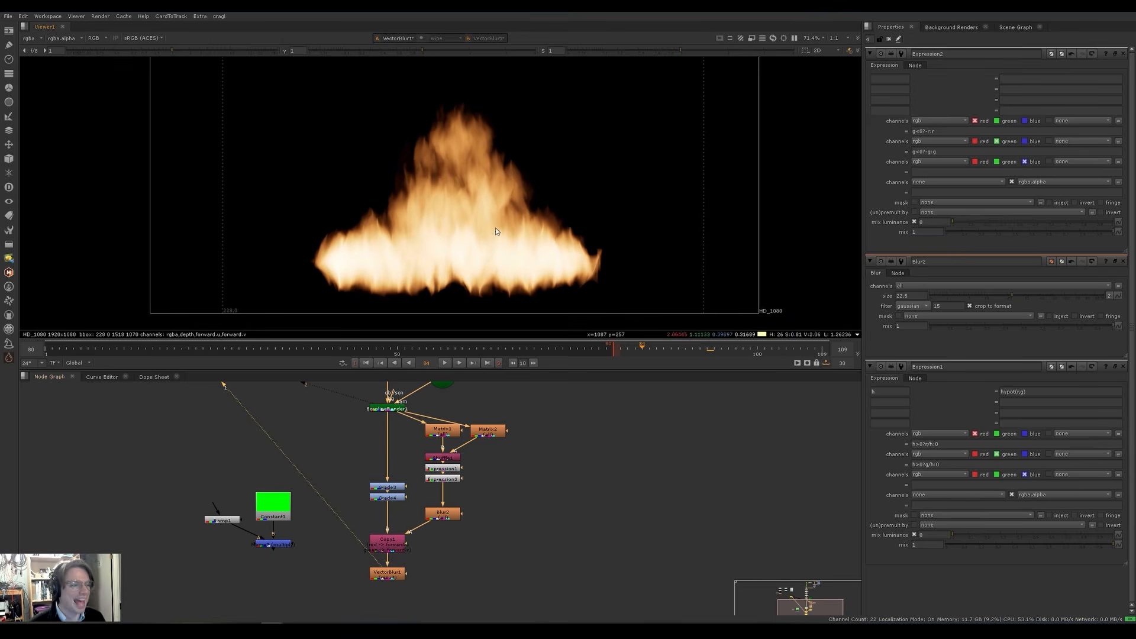
Step: Increase Blur2's size to 38.5
double_click(445, 514)
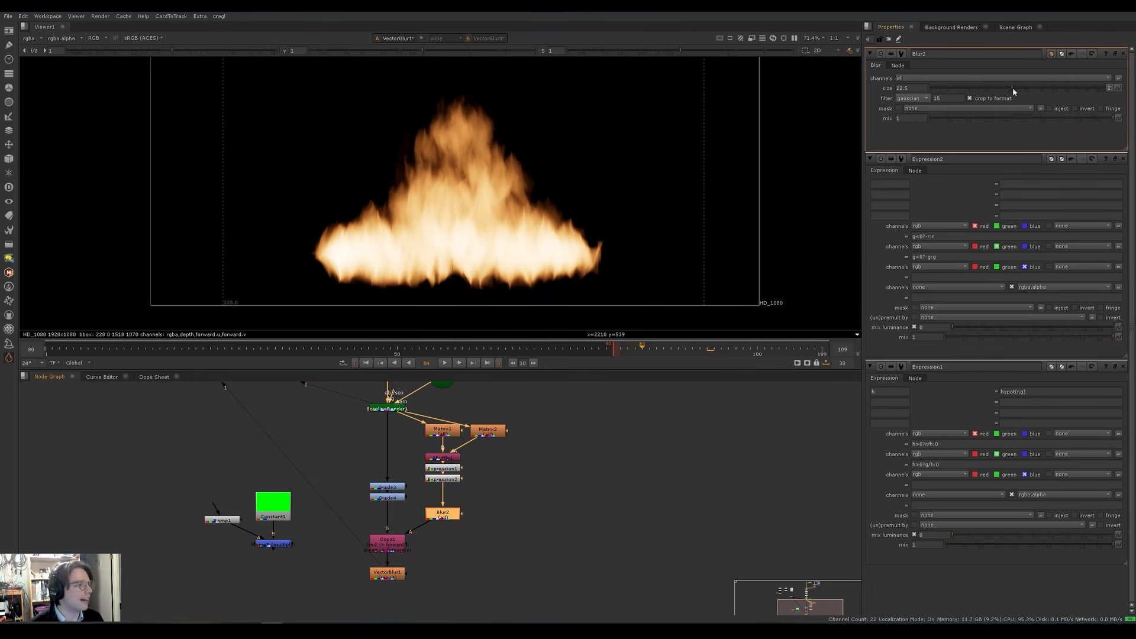
mouse_move(1039, 87)
left_mouse_down()
mouse_move(968, 90)
mouse_move(1019, 85)
left_mouse_up()
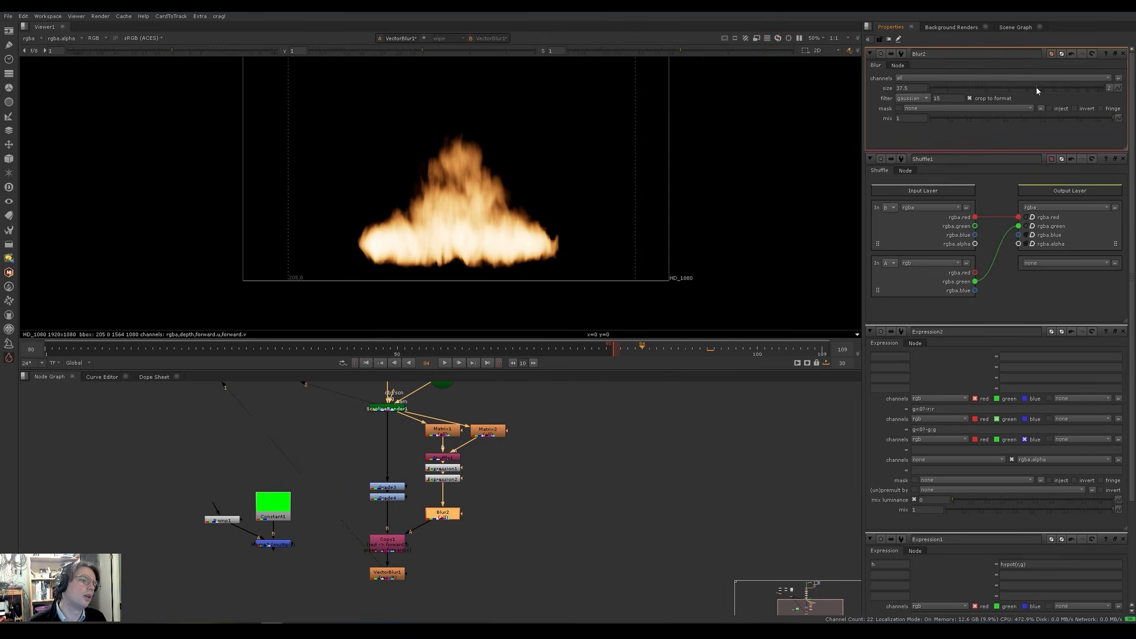
mouse_move(1036, 90)
left_mouse_down()
mouse_move(1017, 88)
mouse_move(1053, 87)
mouse_move(986, 83)
mouse_move(1039, 87)
left_mouse_up()
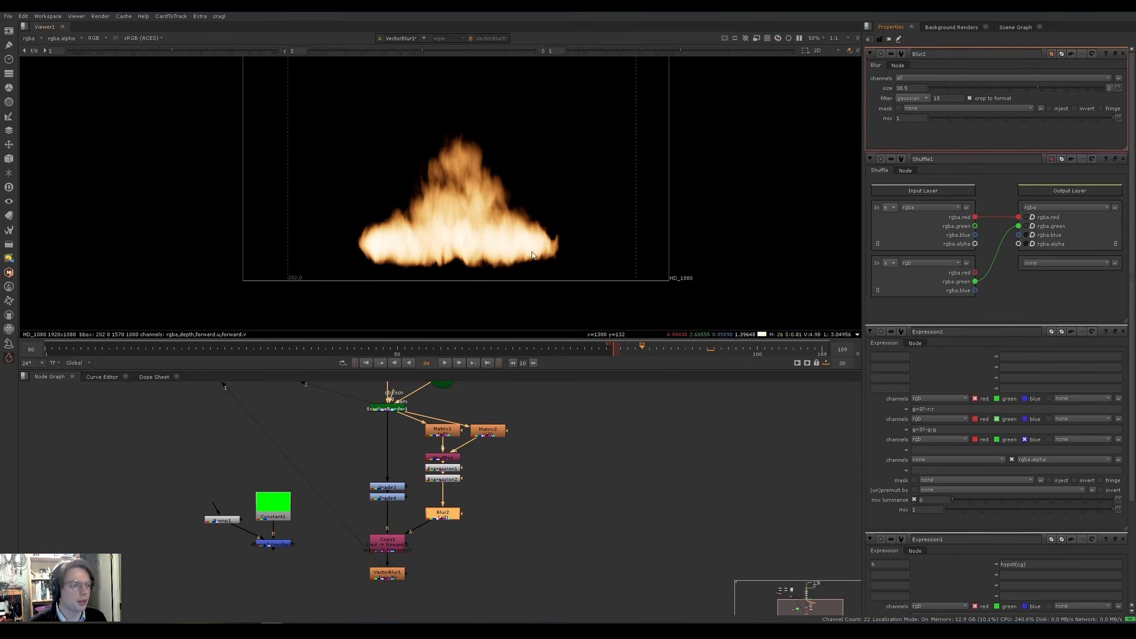
Step: Move Blur2 up and insert a copy of Merge2 between it and Copy1, with the copy's A input connected to Merge2
left_click_drag(408, 534, 442, 515)
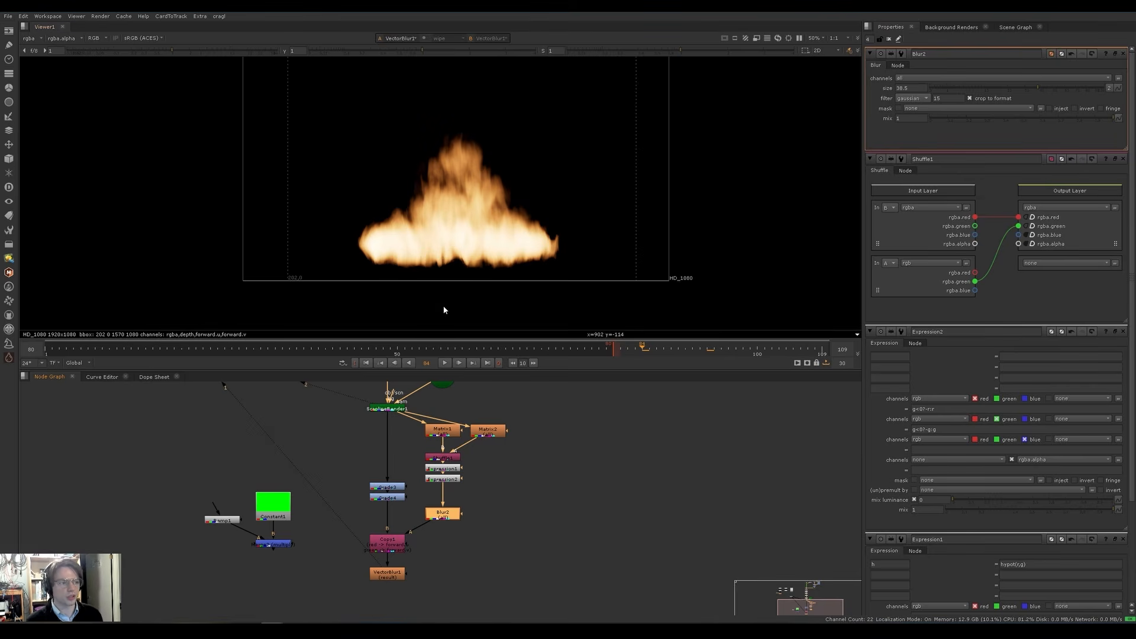
left_click_drag(444, 514, 442, 500)
middle_click_drag(403, 548, 416, 511)
left_click_drag(438, 556, 288, 507)
left_click(296, 508)
key("ctrl+c")
key("ctrl+v")
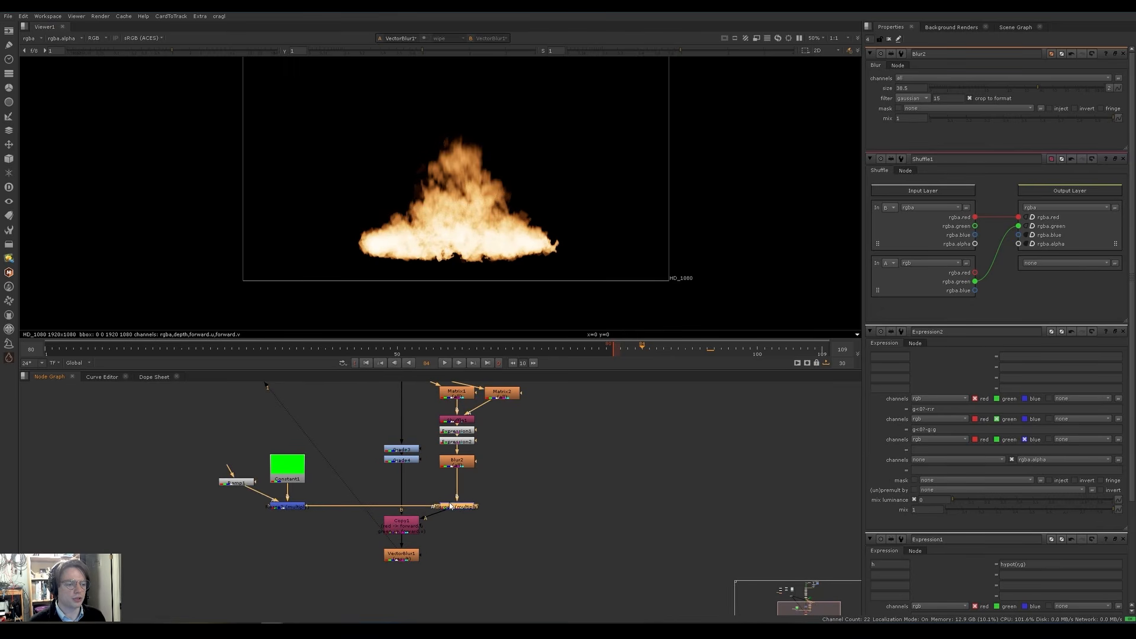
Step: View the outputs of Merge2, Merge3 and Blur2 in turn to compare the ramp's effect on the directions
left_click(295, 506)
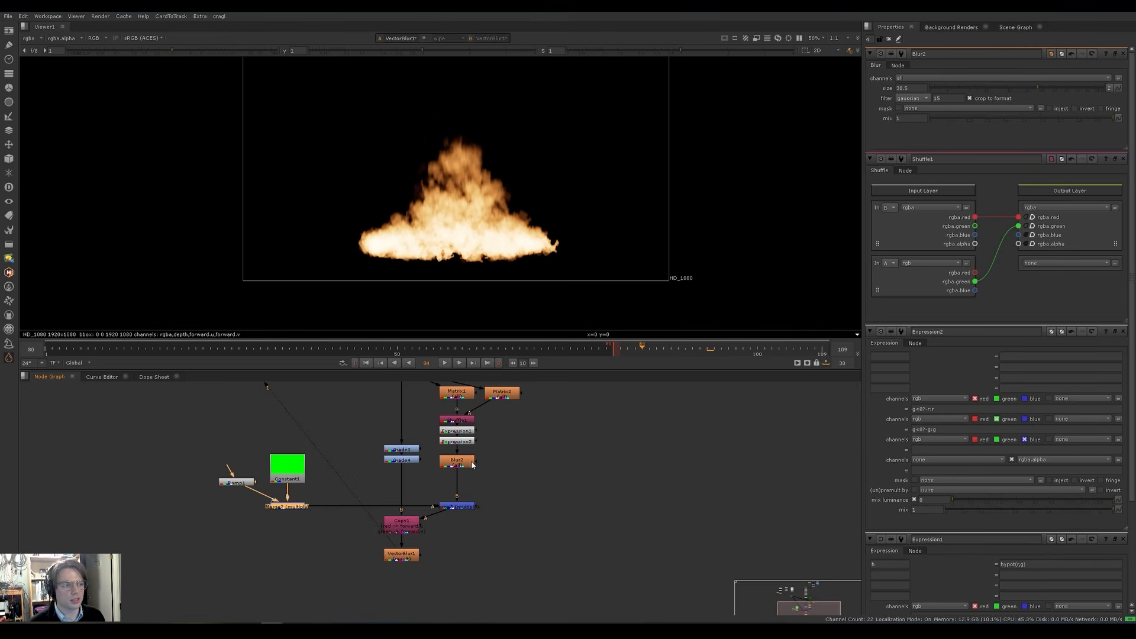
key("1")
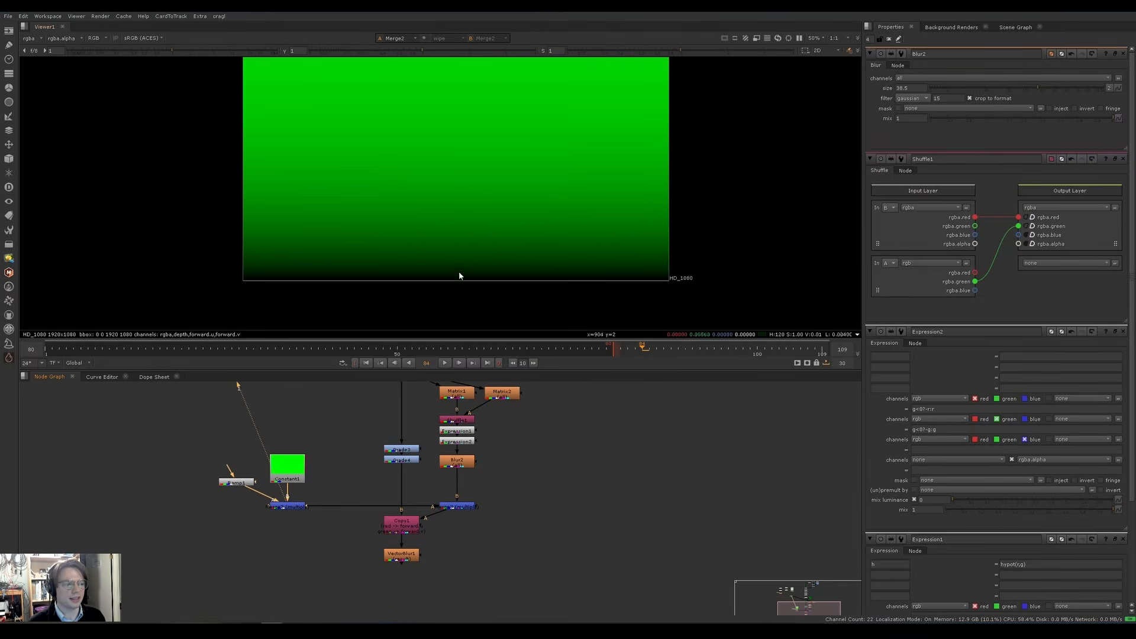
left_click(467, 506)
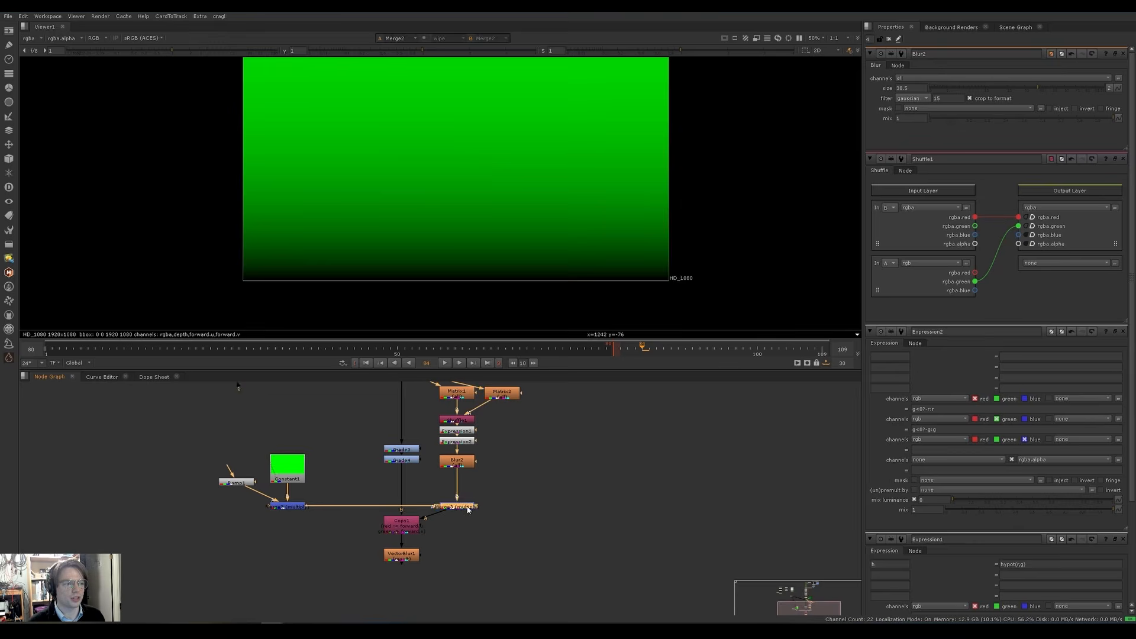
key("1")
left_click(465, 460)
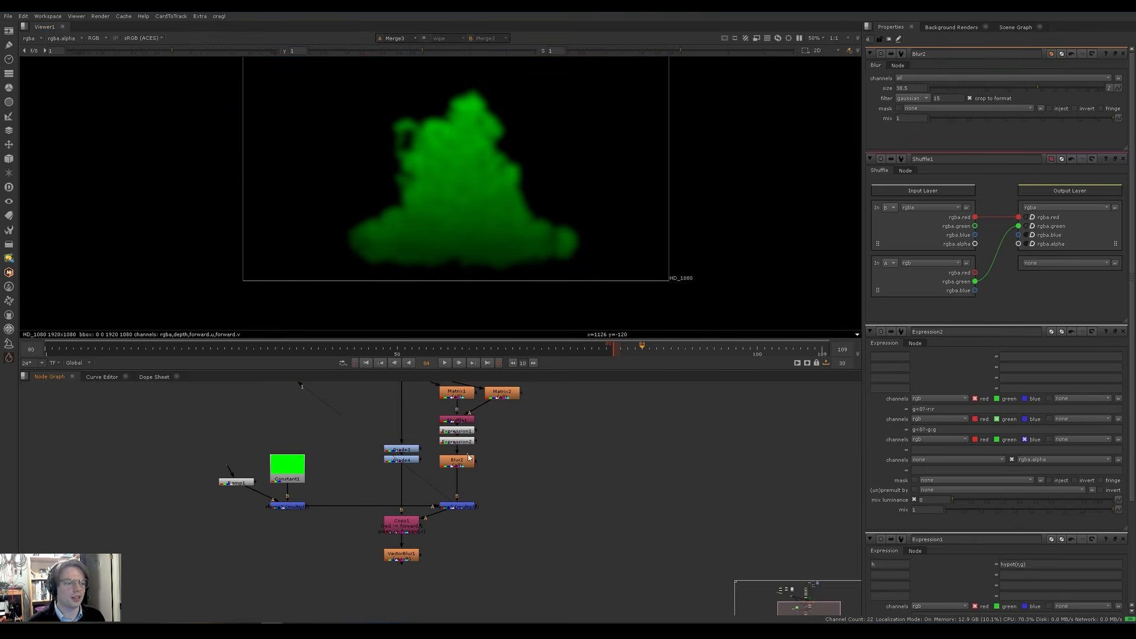
key("1")
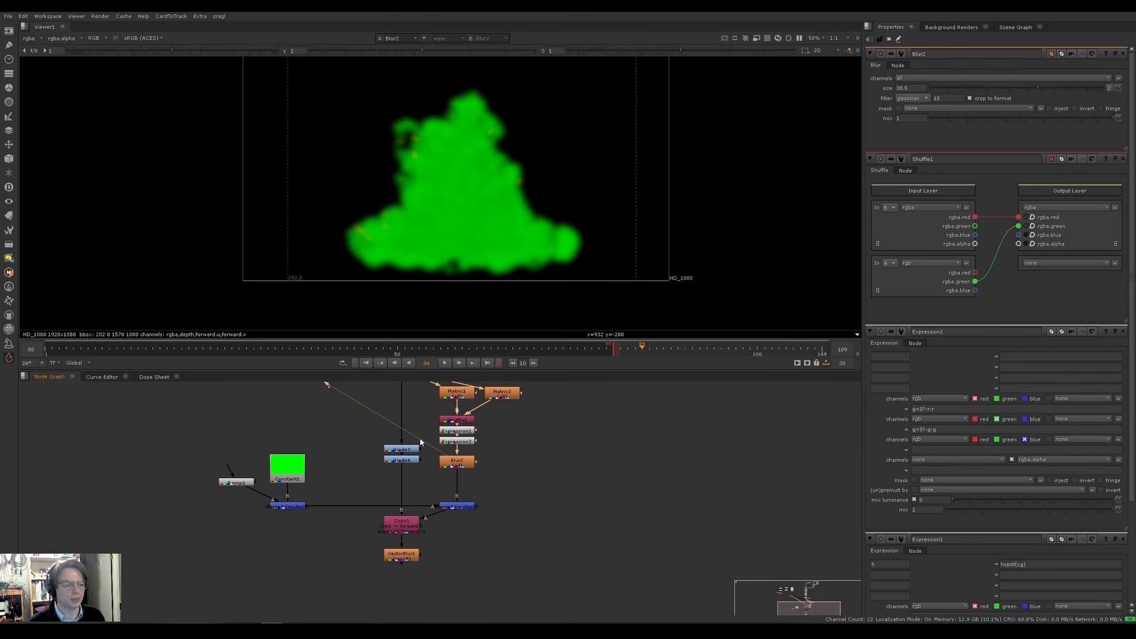
Step: Insert a Grade node after Merge2 and set its red offset to 1
middle_click_drag(312, 529, 312, 515)
left_click(296, 495)
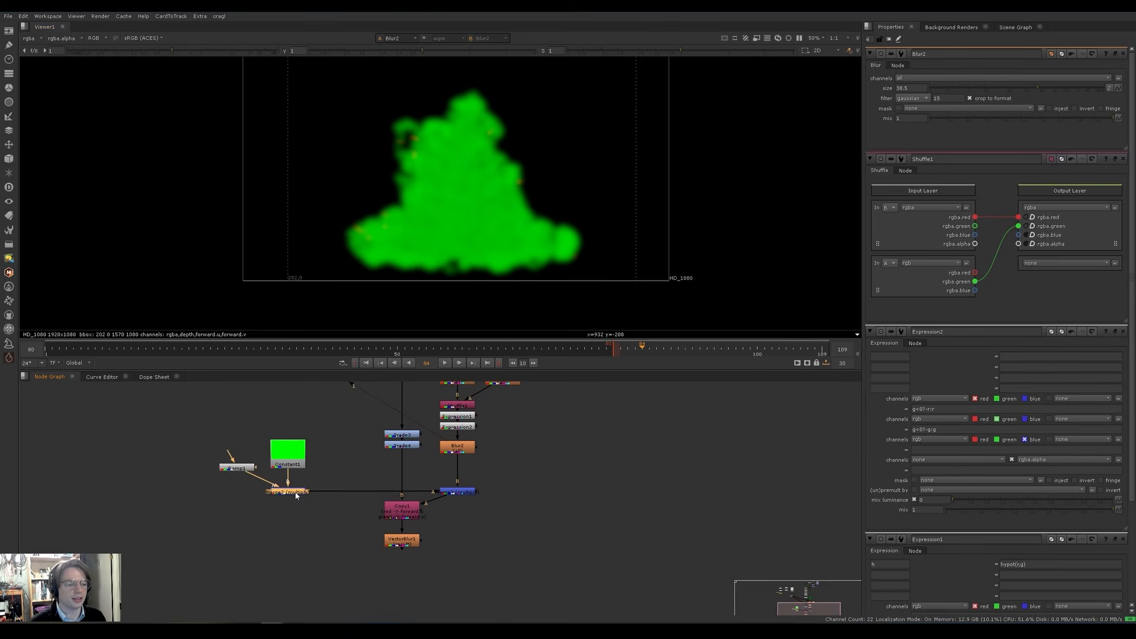
key("g")
left_click(1101, 136)
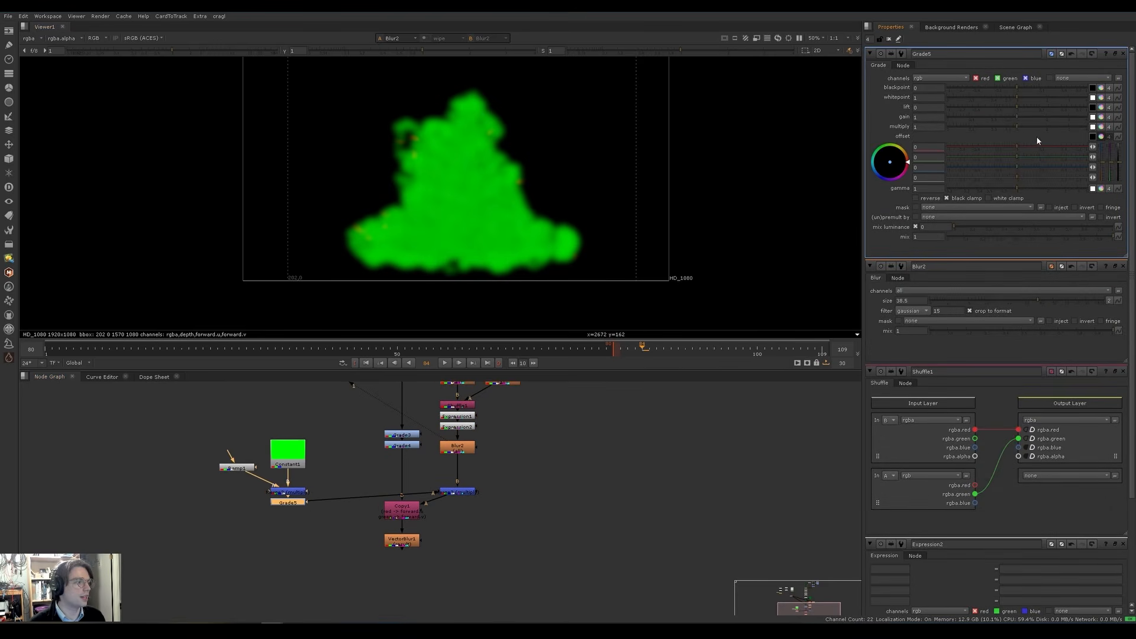
left_click_drag(1034, 145, 1088, 146)
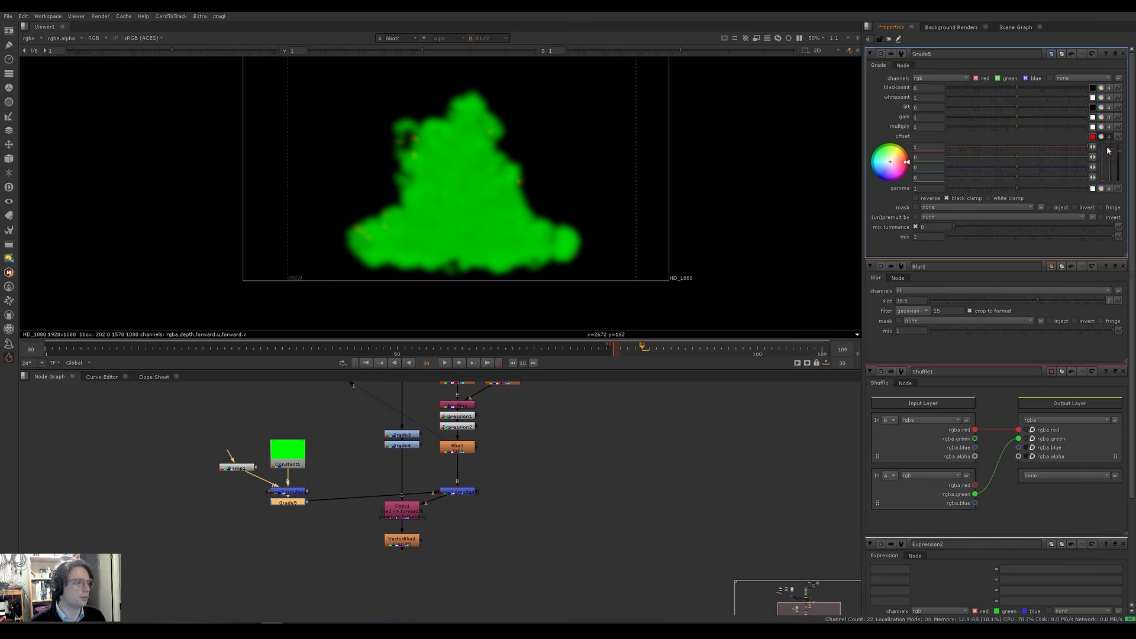
Step: View the output of Grade5 and the resulting output of Merge3
key("1")
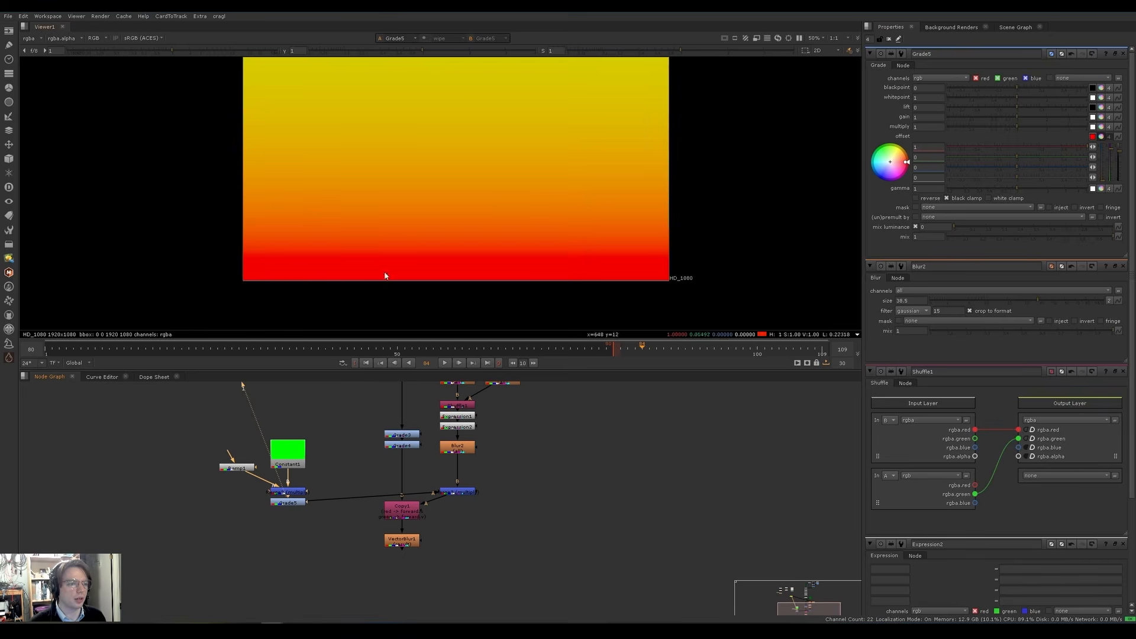
left_click(456, 492)
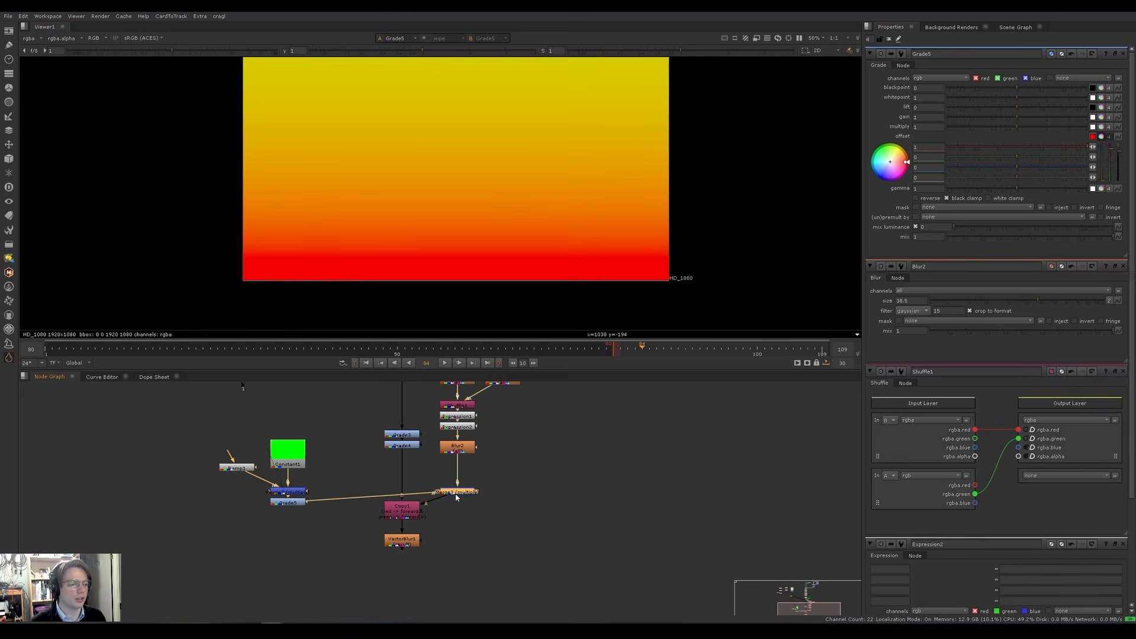
key("1")
mouse_move(461, 469)
middle_mouse_down()
mouse_move(462, 508)
mouse_move(470, 456)
mouse_move(472, 467)
middle_mouse_up()
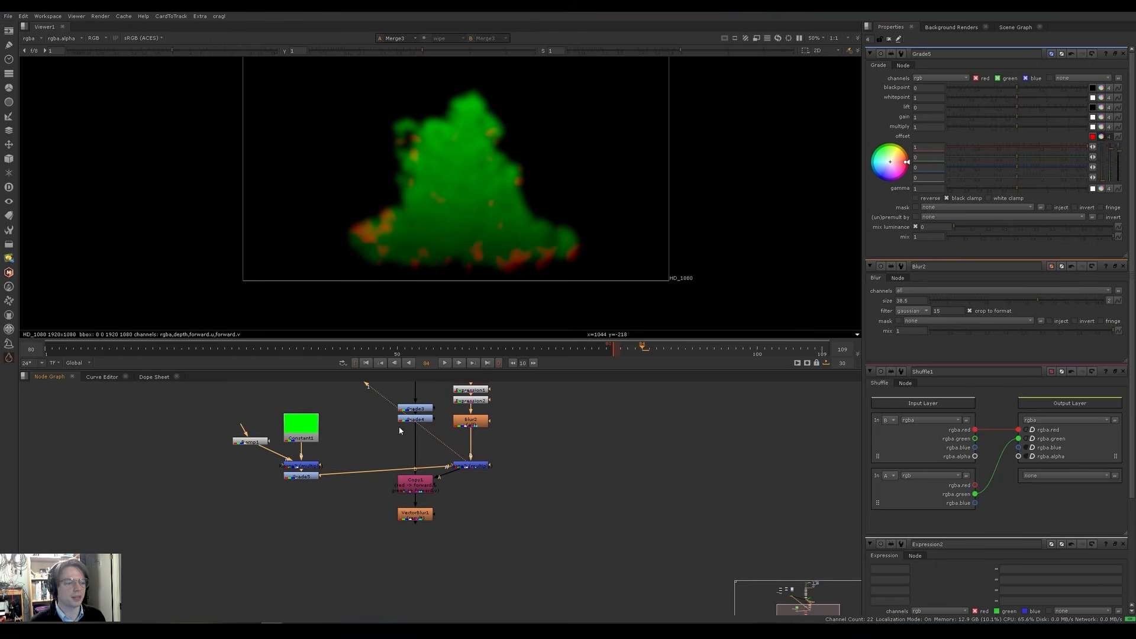
Step: Move the ramp, constant, Merge2 and Grade5 group up in line with Merge3, and view VectorBlur1's output
left_click(301, 431)
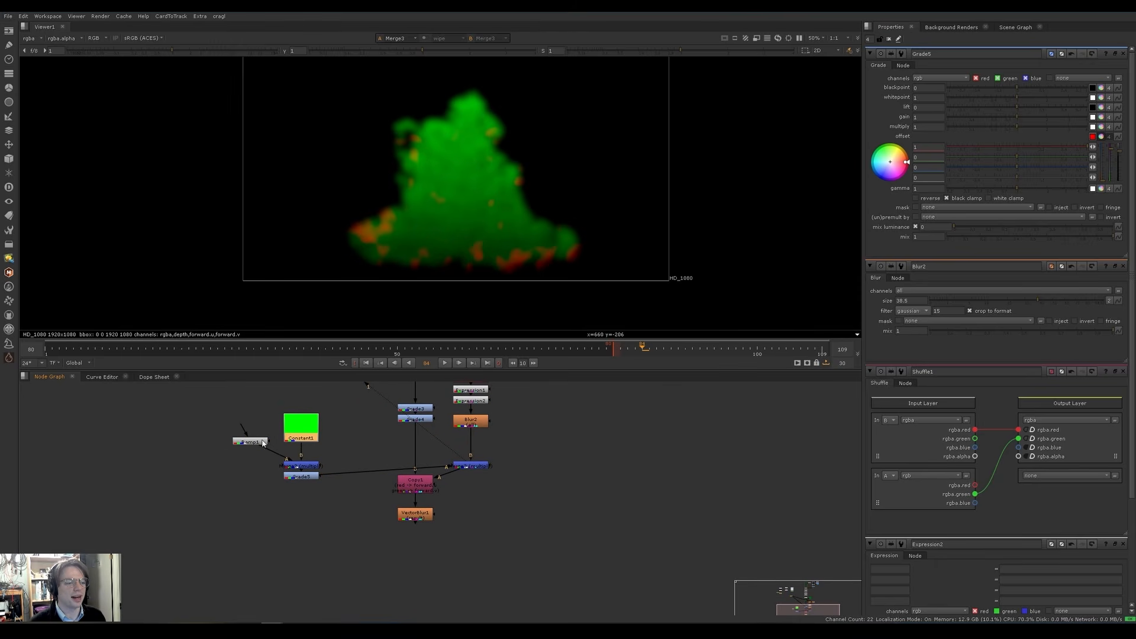
left_click_drag(201, 498, 301, 415)
left_click(405, 516)
key("1")
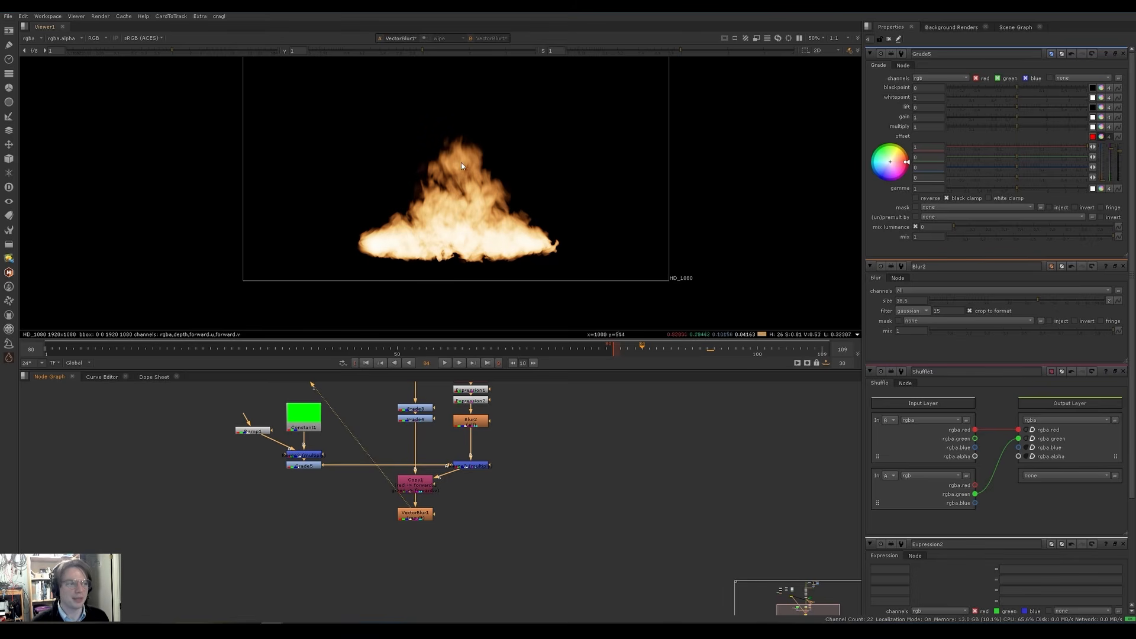
Step: Set Blur2's size to 48 and play back the fire animation
double_click(470, 421)
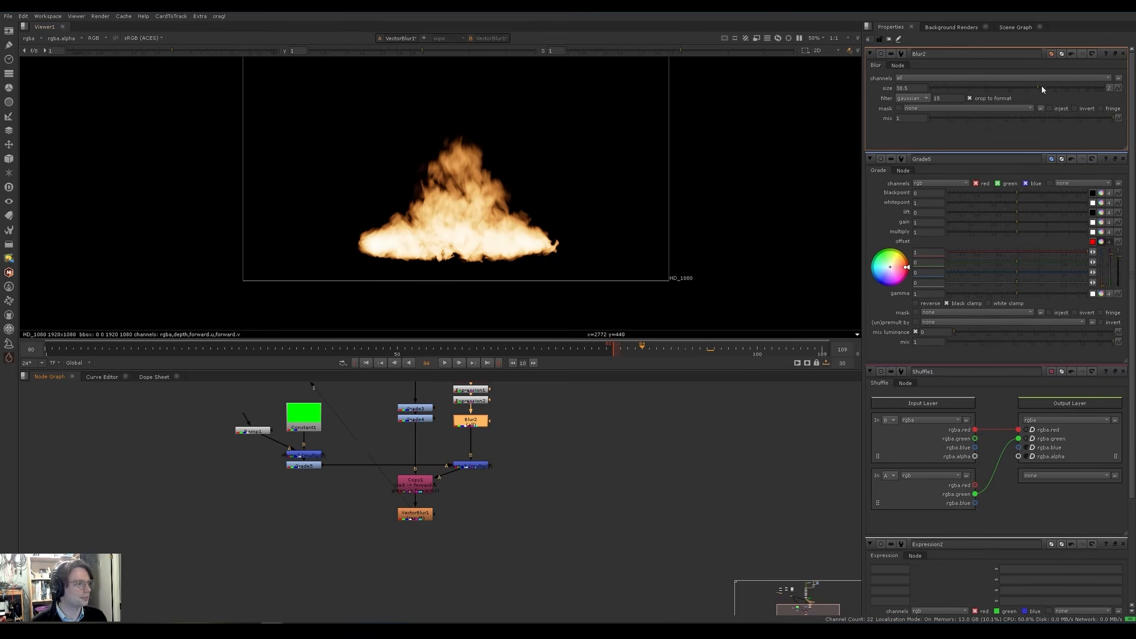
mouse_move(1038, 88)
left_mouse_down()
mouse_move(1009, 96)
mouse_move(1052, 90)
mouse_move(997, 93)
mouse_move(1051, 90)
left_mouse_up()
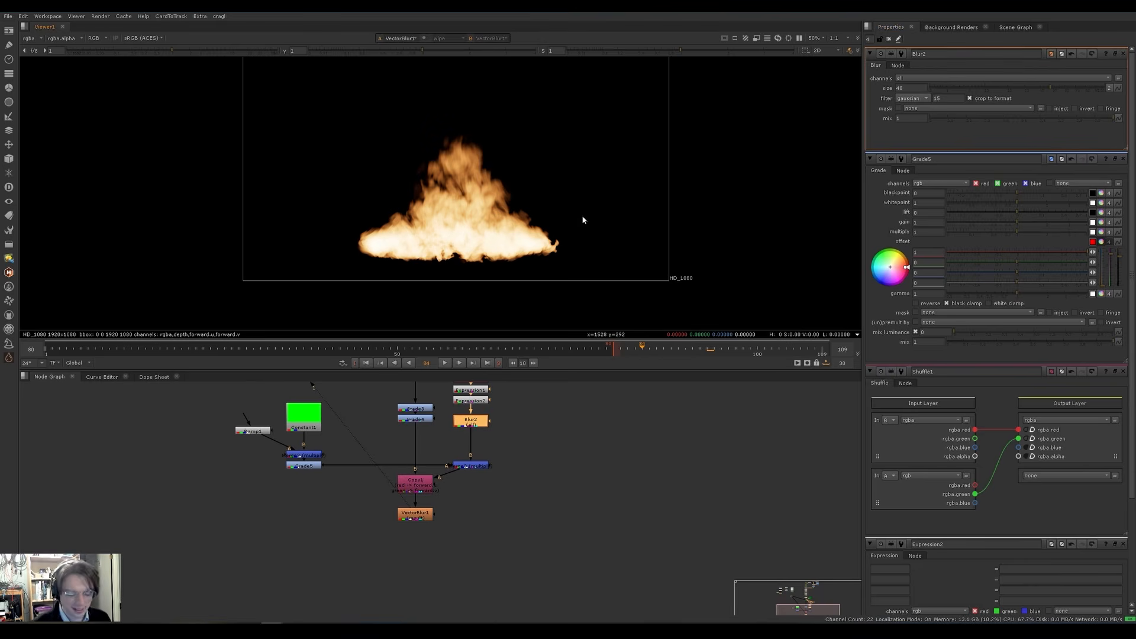
key("l")
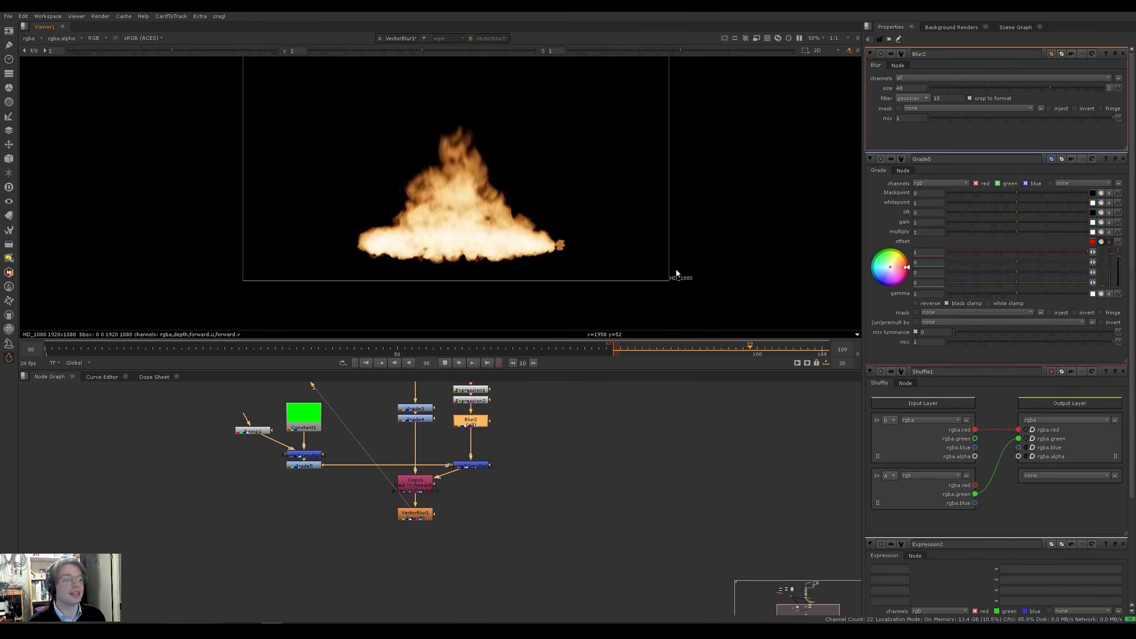
key("k")
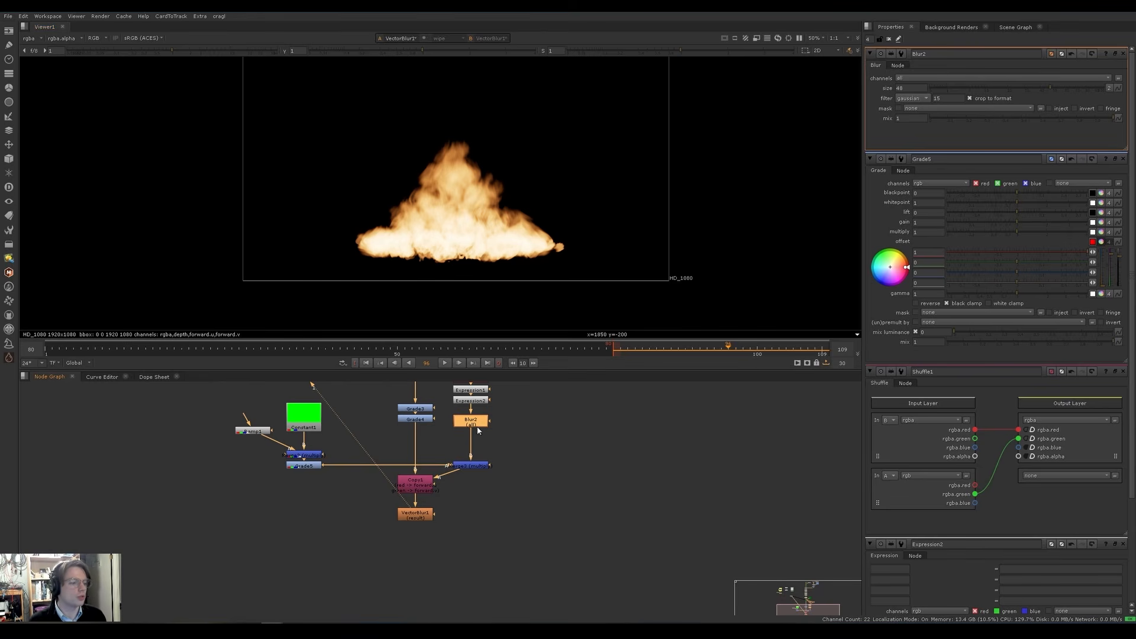
Step: Insert a Grade node after Blur2 and turn off its black clamp
key("g")
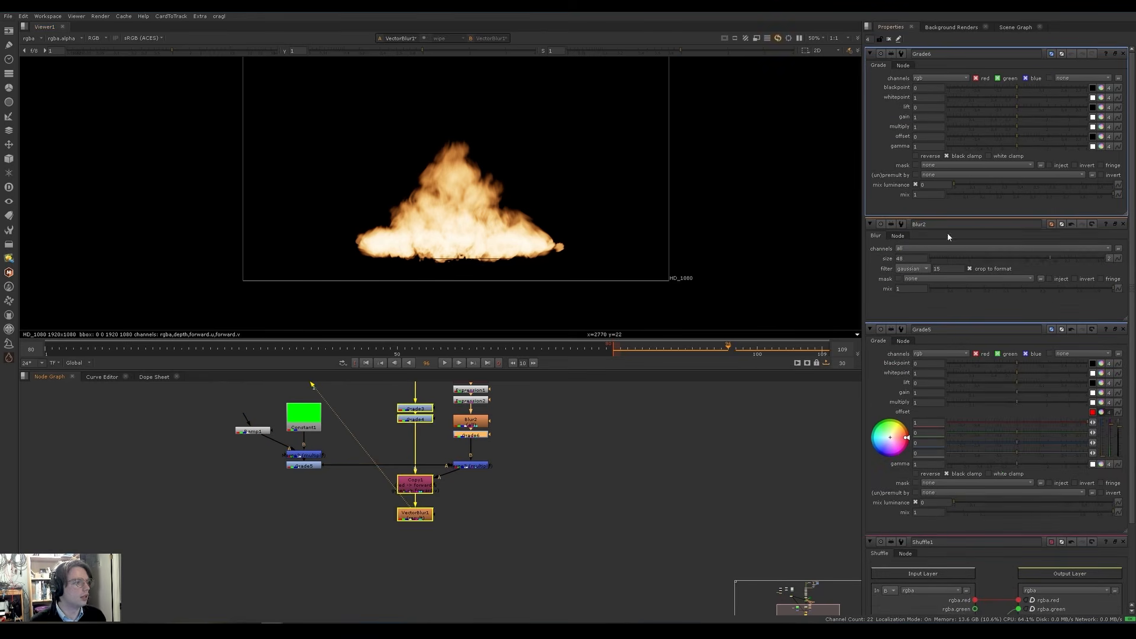
left_click(1100, 117)
left_click(1101, 117)
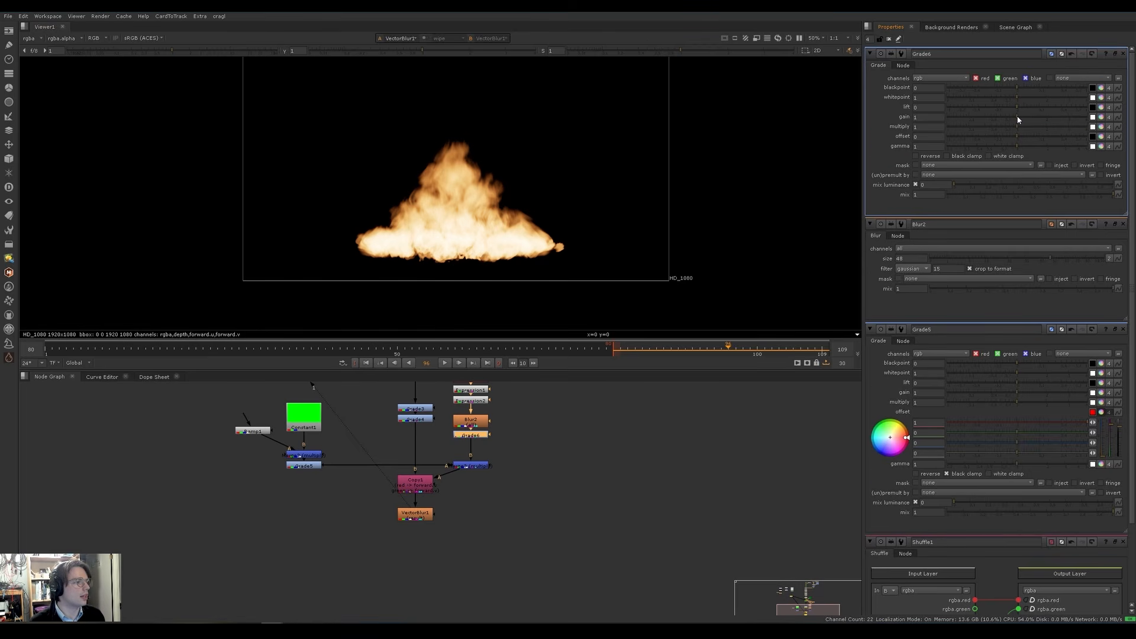
left_click_drag(1015, 117, 1007, 117)
mouse_move(1005, 120)
left_mouse_down()
mouse_move(980, 125)
mouse_move(1001, 119)
left_mouse_up()
left_click_drag(932, 118, 882, 123)
type("1")
key("Return")
Step: Set the red gain of the Grade node after Blur2 to 0.5 and play back the fire
left_click(1101, 118)
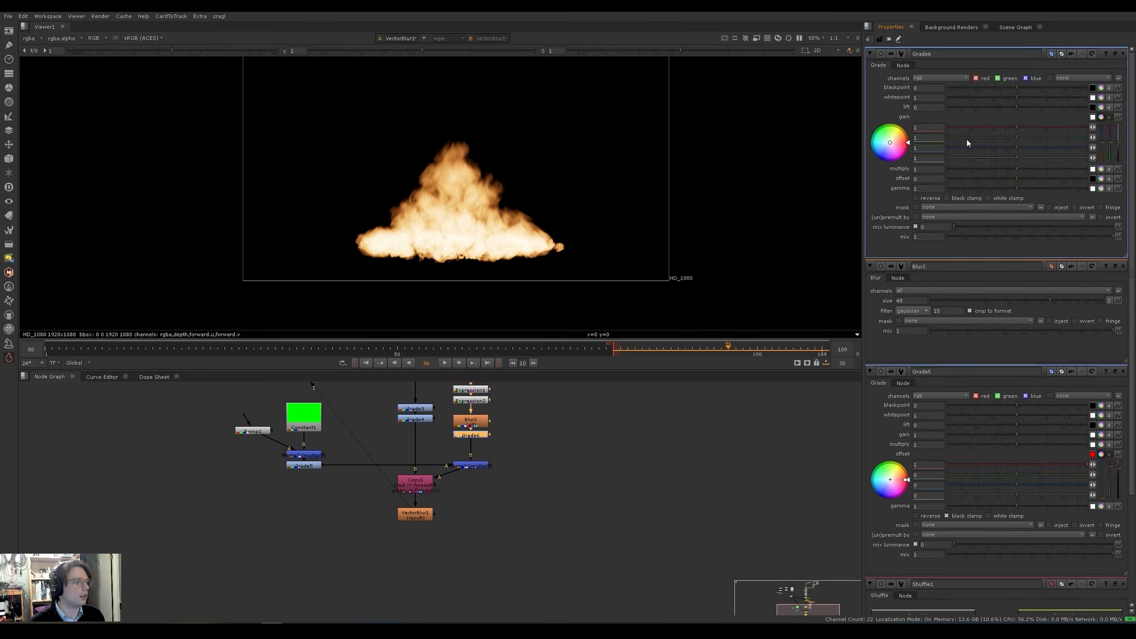
mouse_move(1018, 127)
left_mouse_down()
mouse_move(971, 129)
mouse_move(1005, 124)
mouse_move(990, 126)
left_mouse_up()
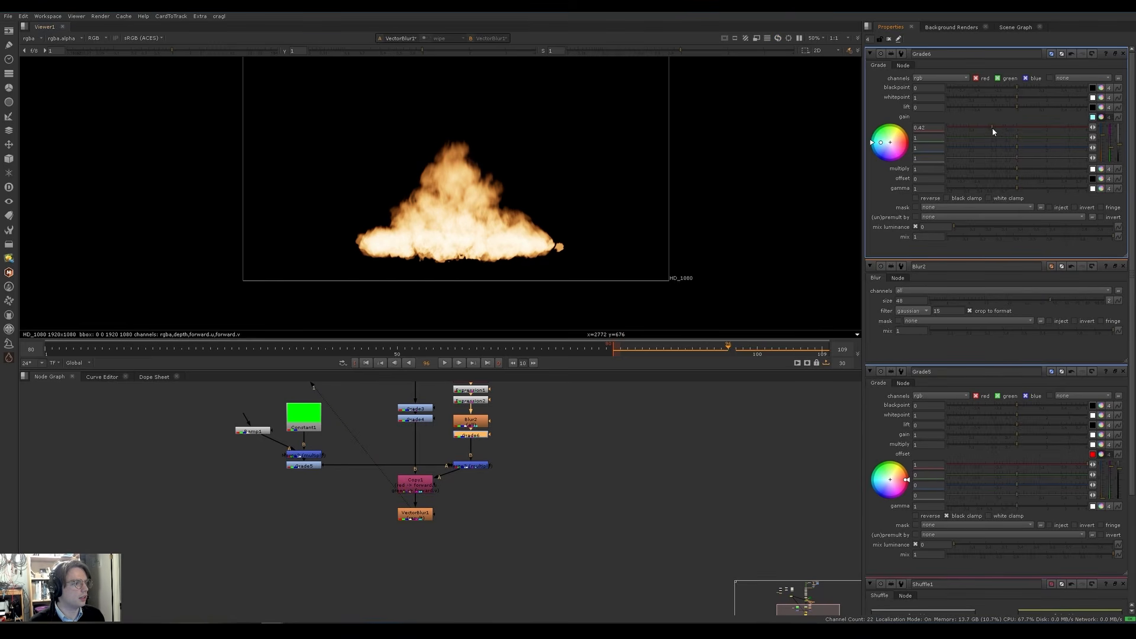
left_click_drag(993, 132, 997, 132)
key("l")
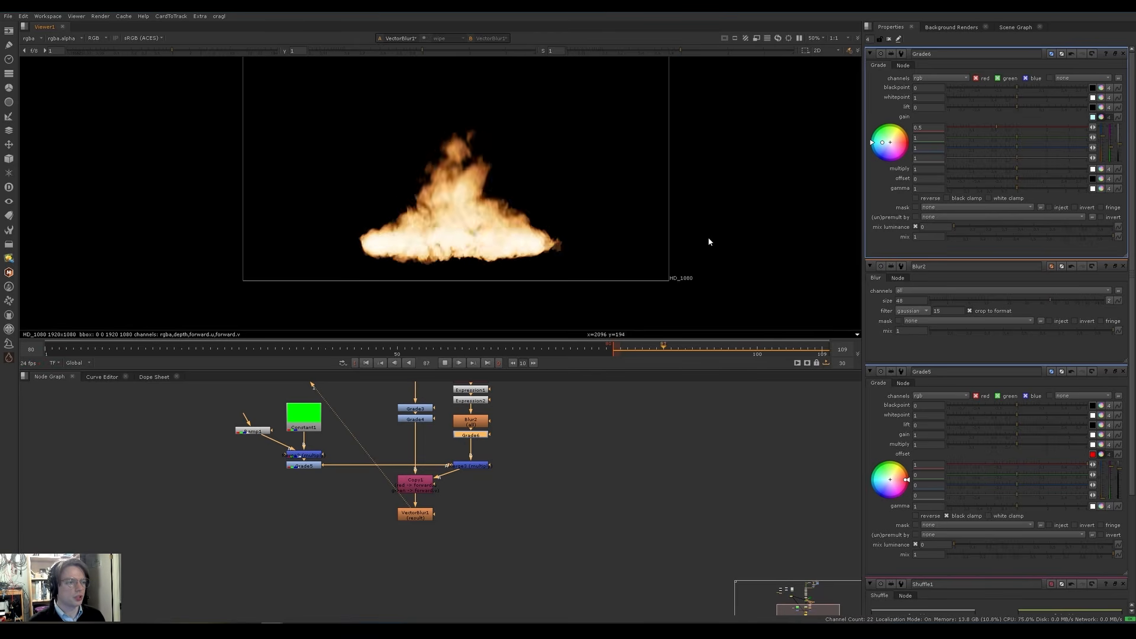
Step: Compare the Read1 campfire footage with VectorBlur1's fire during playback
middle_click_drag(478, 448, 710, 573)
middle_click_drag(234, 404, 510, 480)
scroll(432, 498, "down", 3)
middle_click_drag(430, 498, 371, 514)
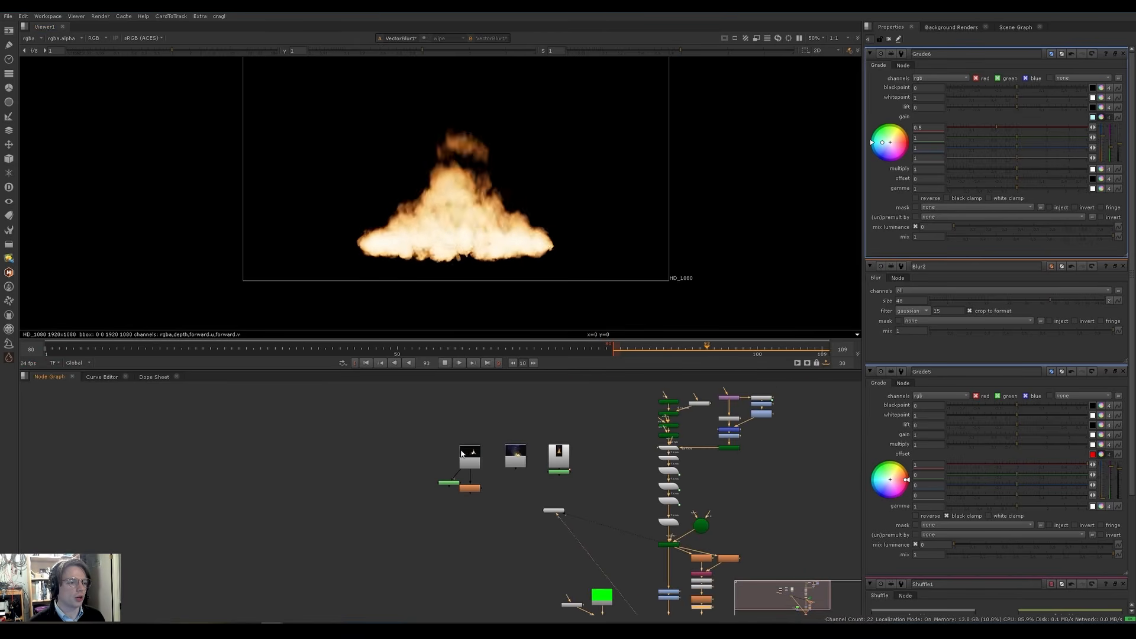
left_click(468, 453)
key("1")
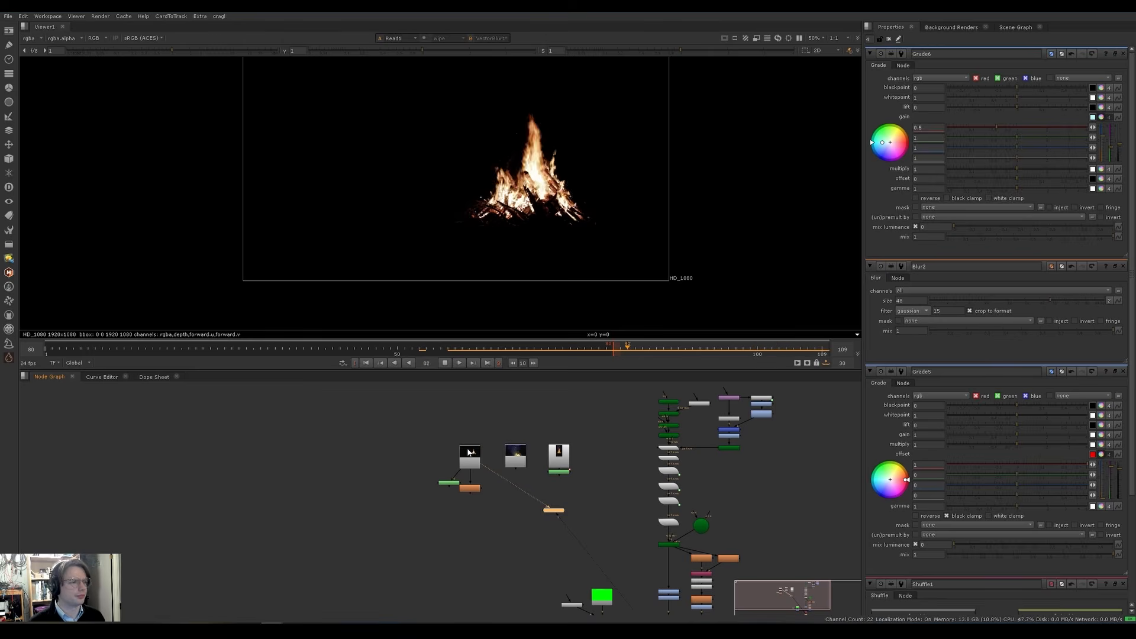
key("2")
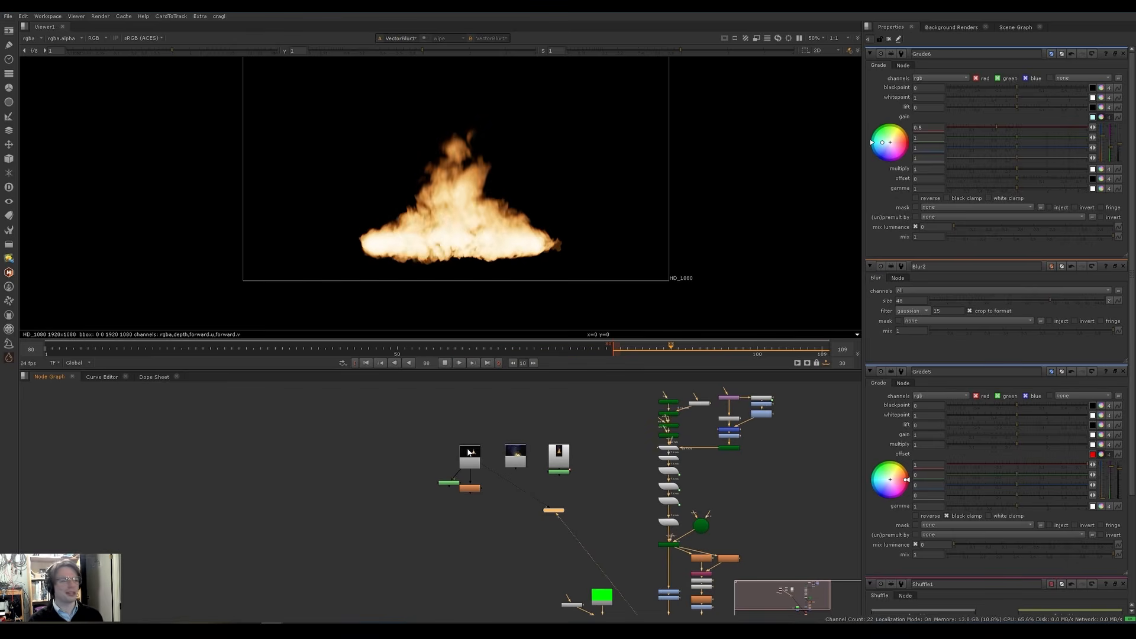
key("1")
key("2")
key("k")
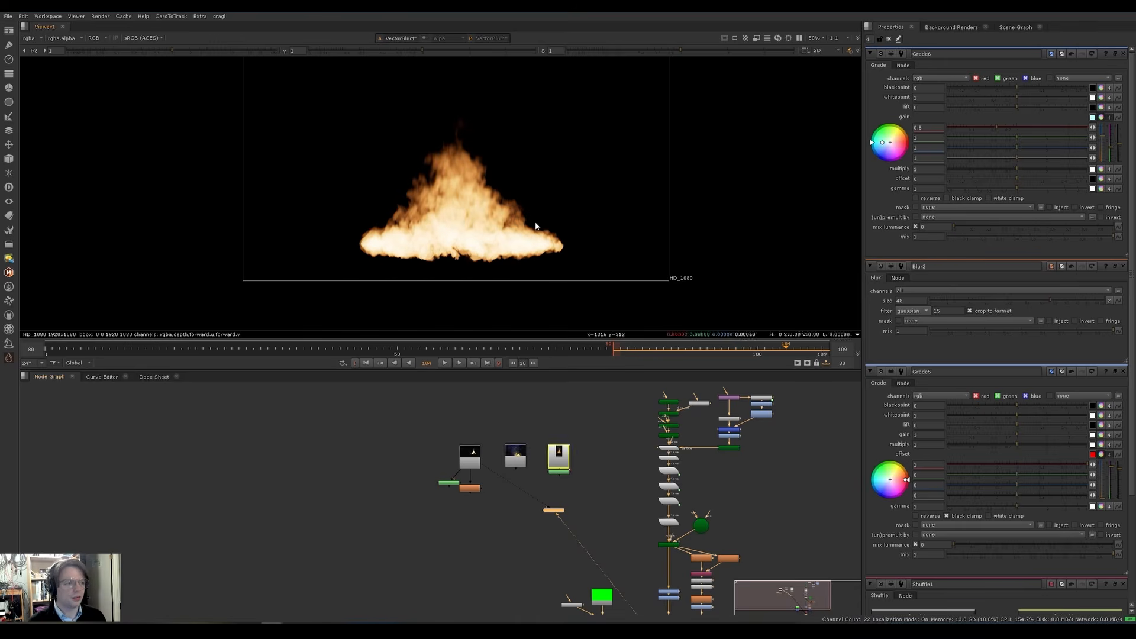
Step: Open ParticleDirectionalForce1's properties and view its particles and force region in 3D
scroll(505, 480, "up", 5)
scroll(459, 463, "down", 2)
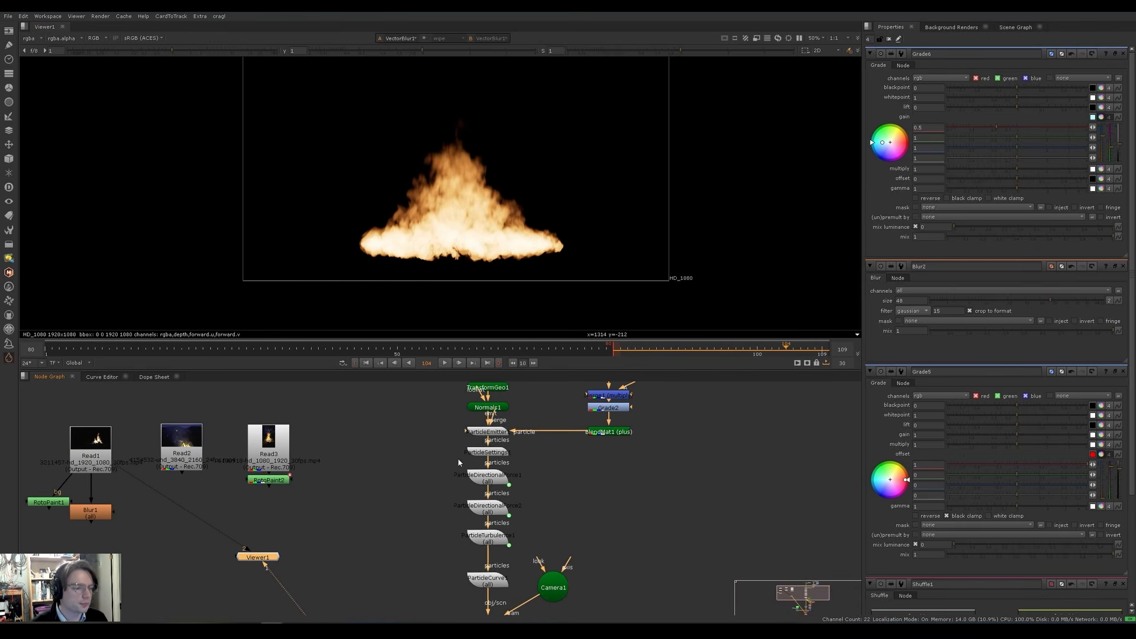
double_click(488, 476)
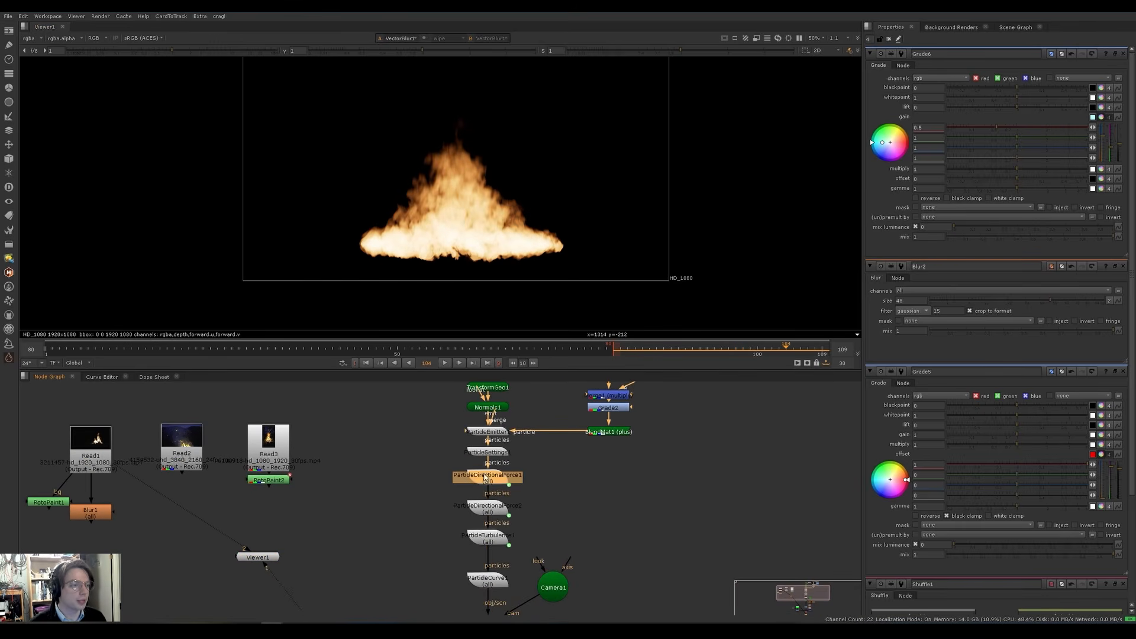
key("1")
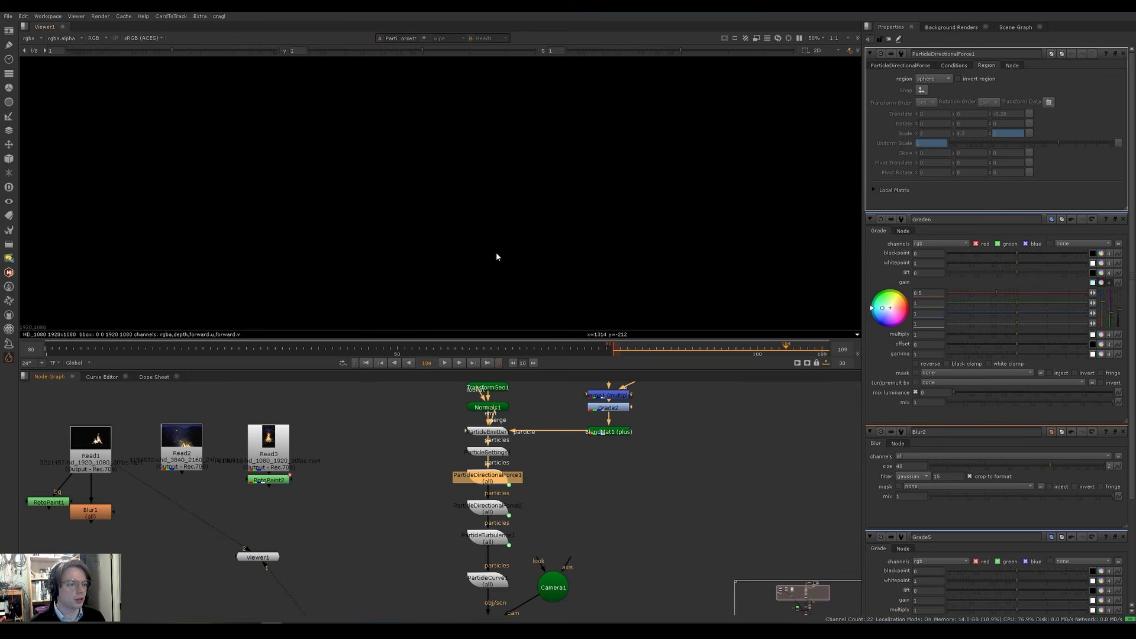
key("Tab")
left_click_drag(521, 323, 512, 251, "ctrl")
scroll(509, 242, "up", 2)
left_click_drag(447, 142, 403, 258, "ctrl")
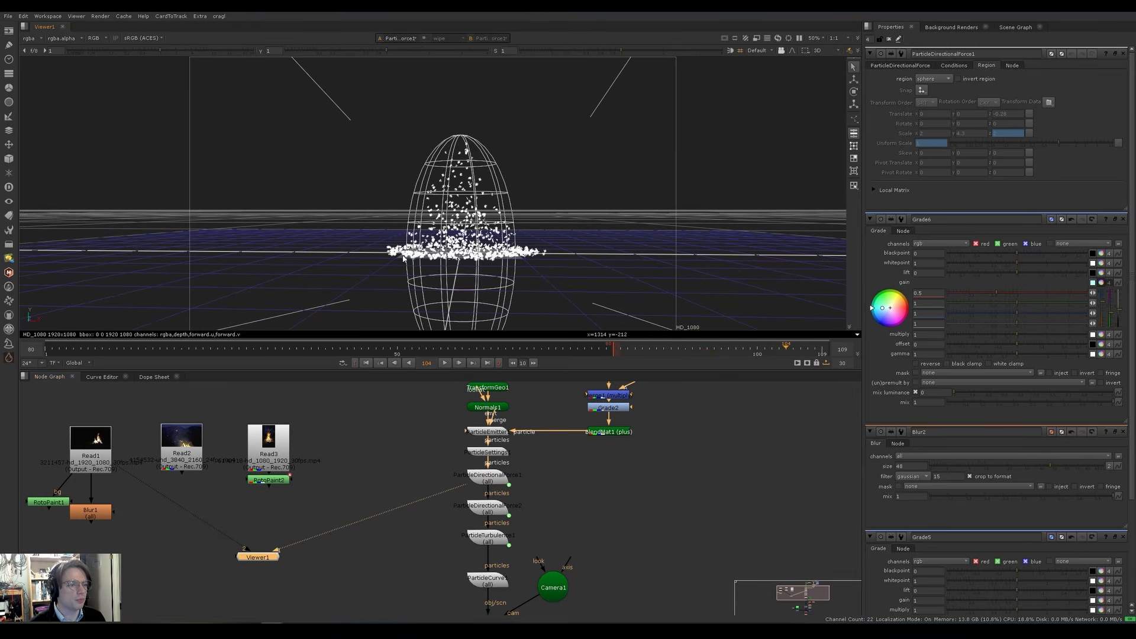
Step: Set ParticleDirectionalForce1's sphere region scale to 2.4 in x and z, and play the simulation
left_click(928, 78)
left_click(929, 70)
left_click(931, 80)
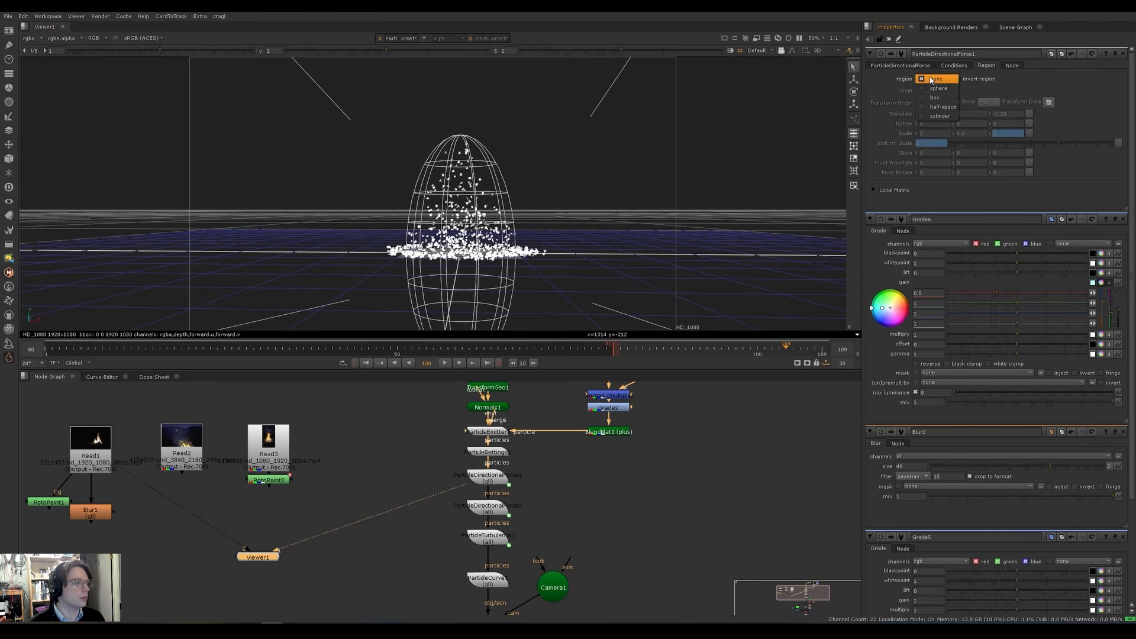
left_click(939, 88)
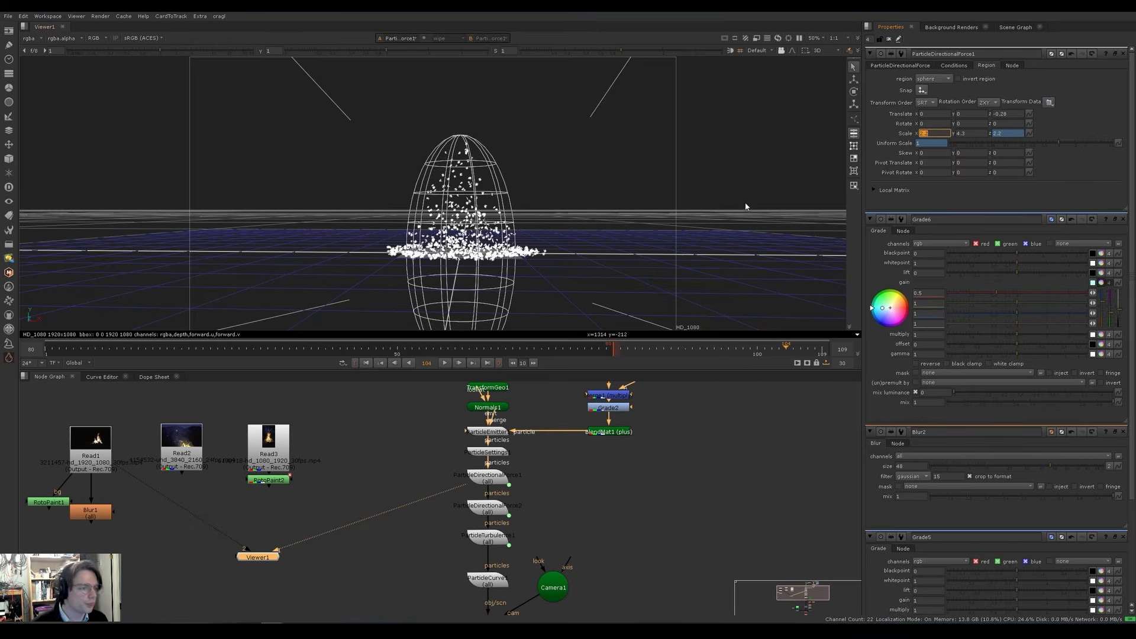
type("2.4")
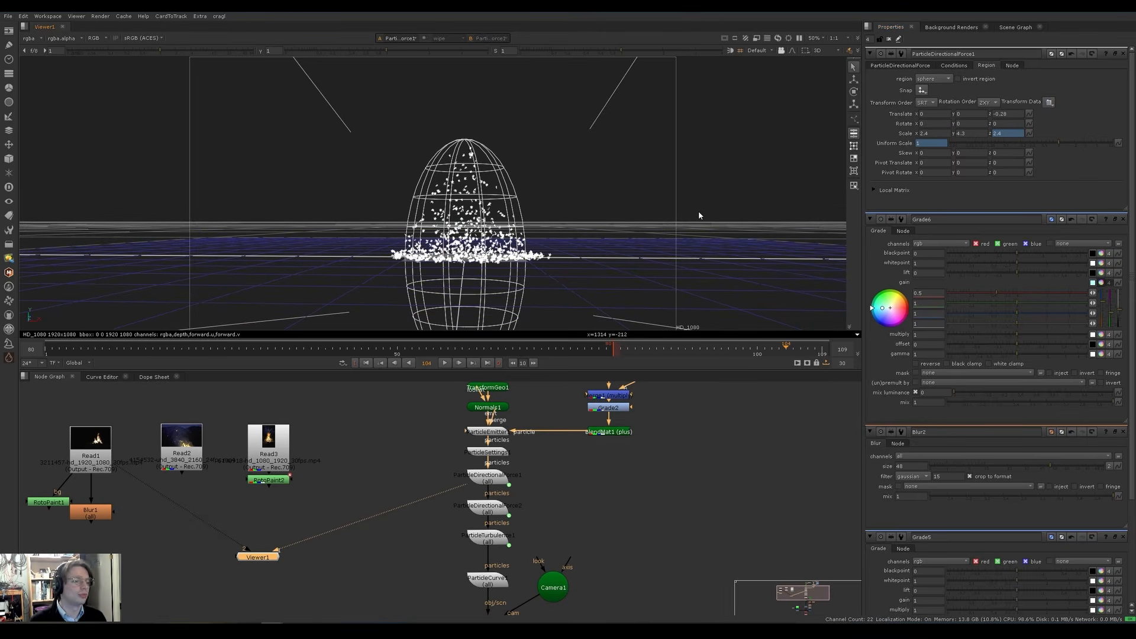
type("l")
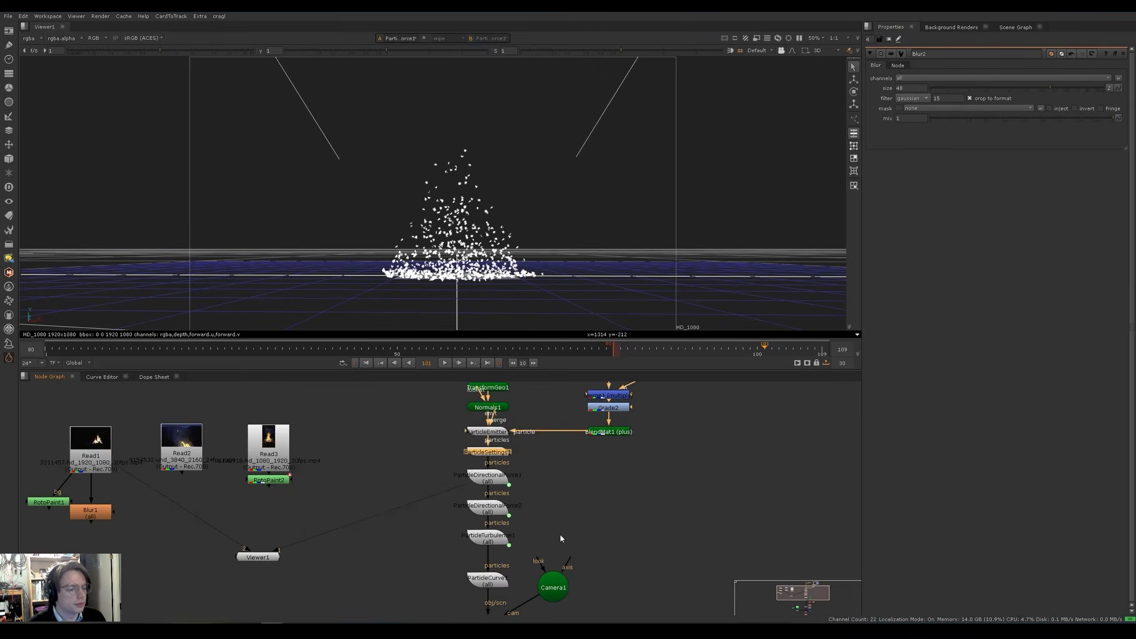
Step: View the output of ScanlineRender1 and the final output of VectorBlur1
middle_click_drag(559, 533, 563, 412)
middle_click_drag(482, 562, 492, 495)
key("1")
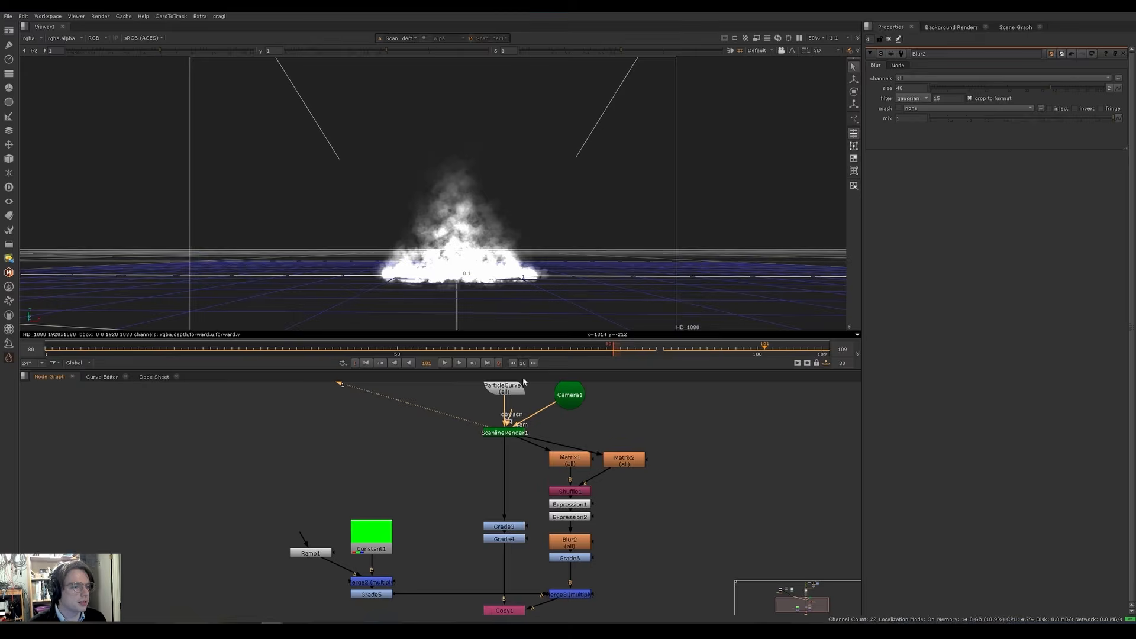
mouse_move(565, 398)
middle_mouse_down()
mouse_move(540, 486)
mouse_move(541, 564)
middle_mouse_up()
mouse_move(524, 504)
middle_mouse_down()
mouse_move(521, 521)
mouse_move(548, 340)
middle_mouse_up()
left_click(513, 517)
key("1")
middle_click_drag(536, 408, 564, 580)
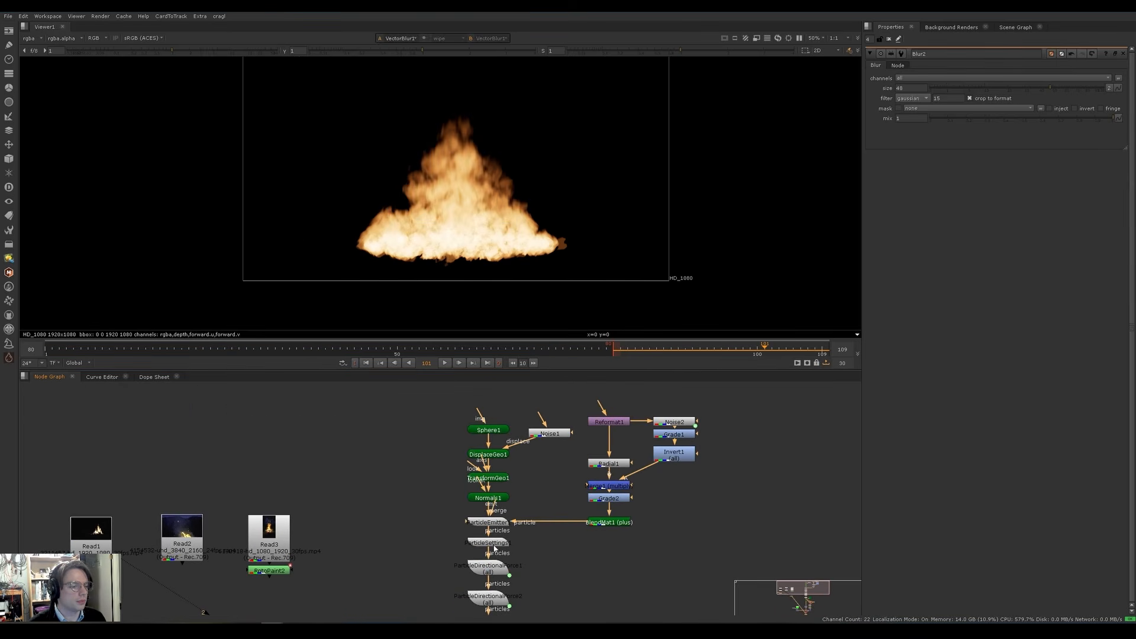
Step: Set ParticleDirectionalForce1's uniform strength to 0.03 and open ParticleEmitter1's properties
double_click(495, 569)
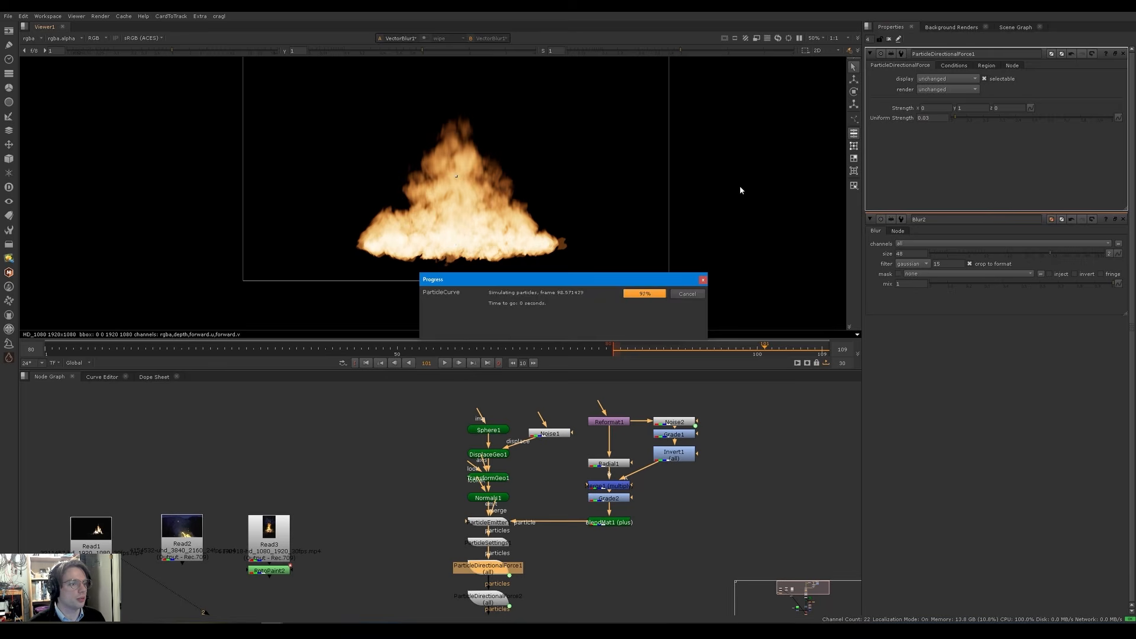
middle_click_drag(501, 433, 511, 441)
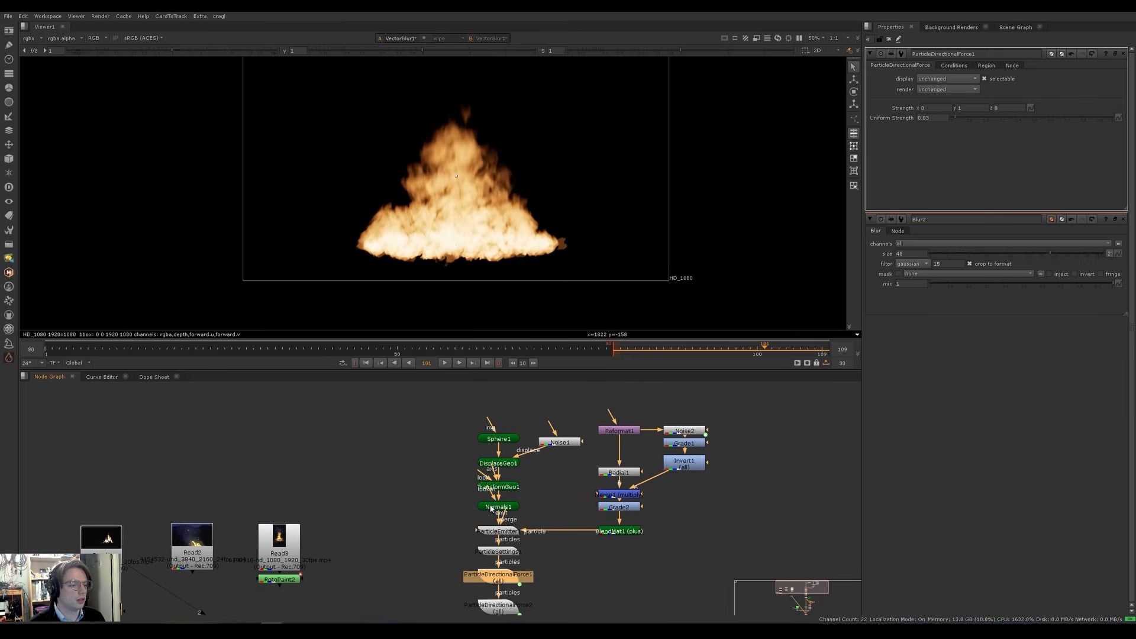
double_click(507, 531)
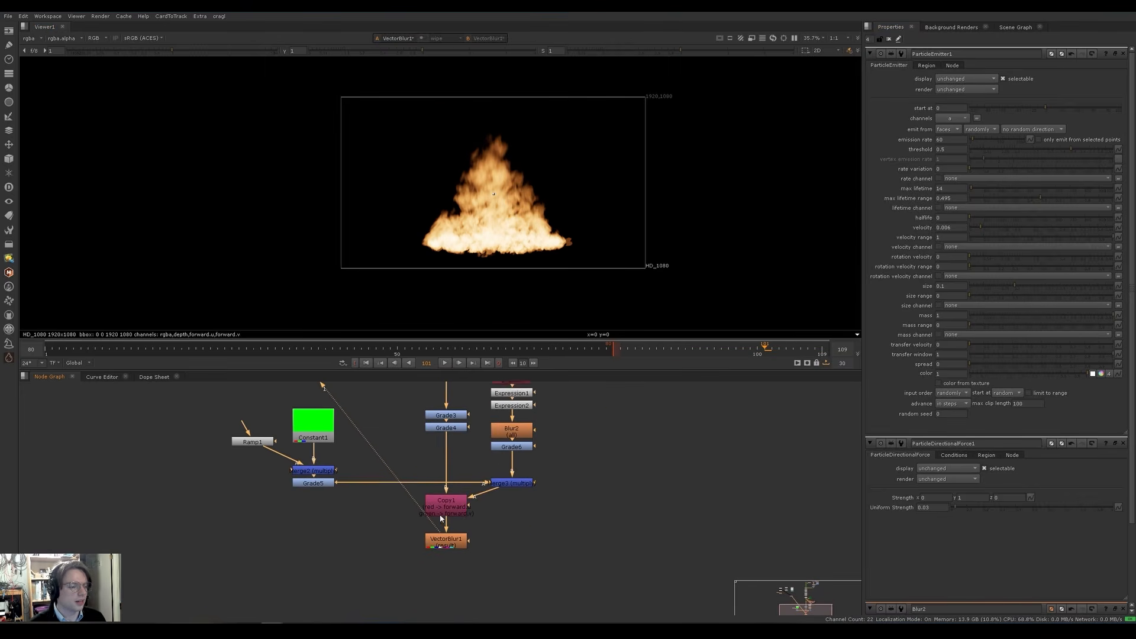
Step: Set Grade3's blackpoint to 0.3
middle_click_drag(445, 426, 440, 474)
left_click(441, 466)
double_click(440, 466)
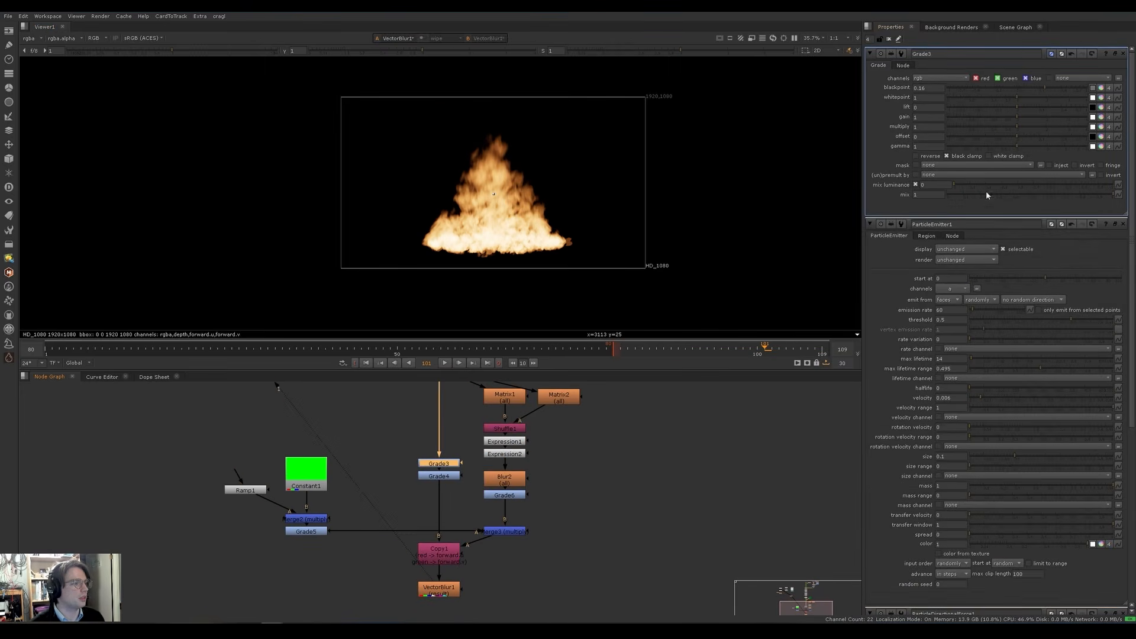
left_click_drag(1050, 91, 1055, 87)
Step: Add a Sharpen node after VectorBlur1 and compare the fire with it disabled and enabled
middle_click_drag(253, 503, 286, 404)
left_click(462, 493)
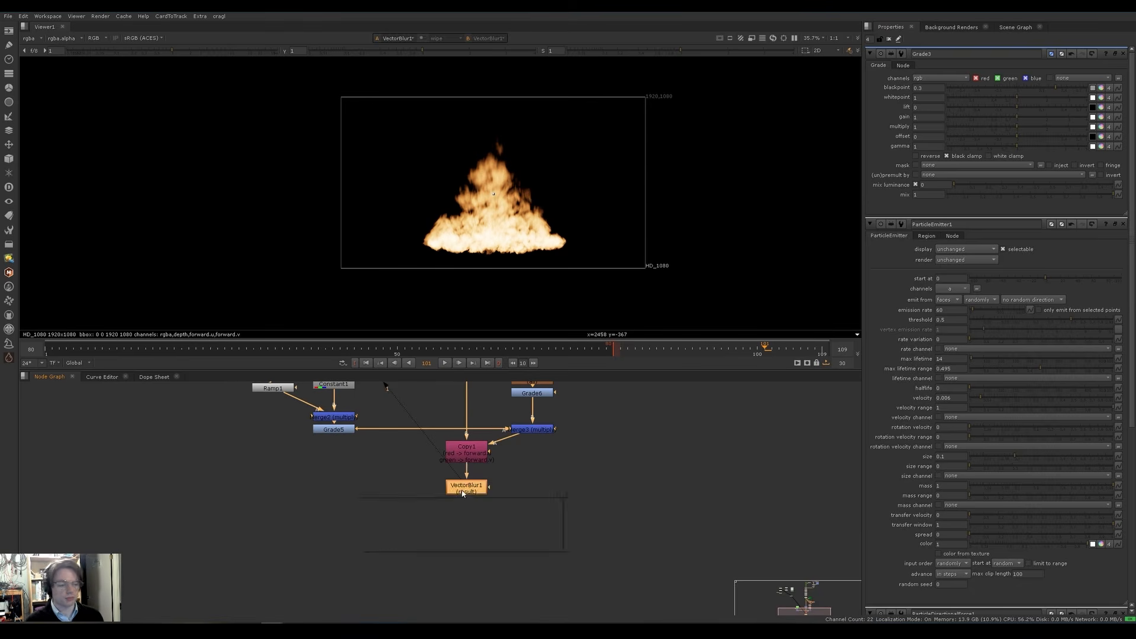
type("shar")
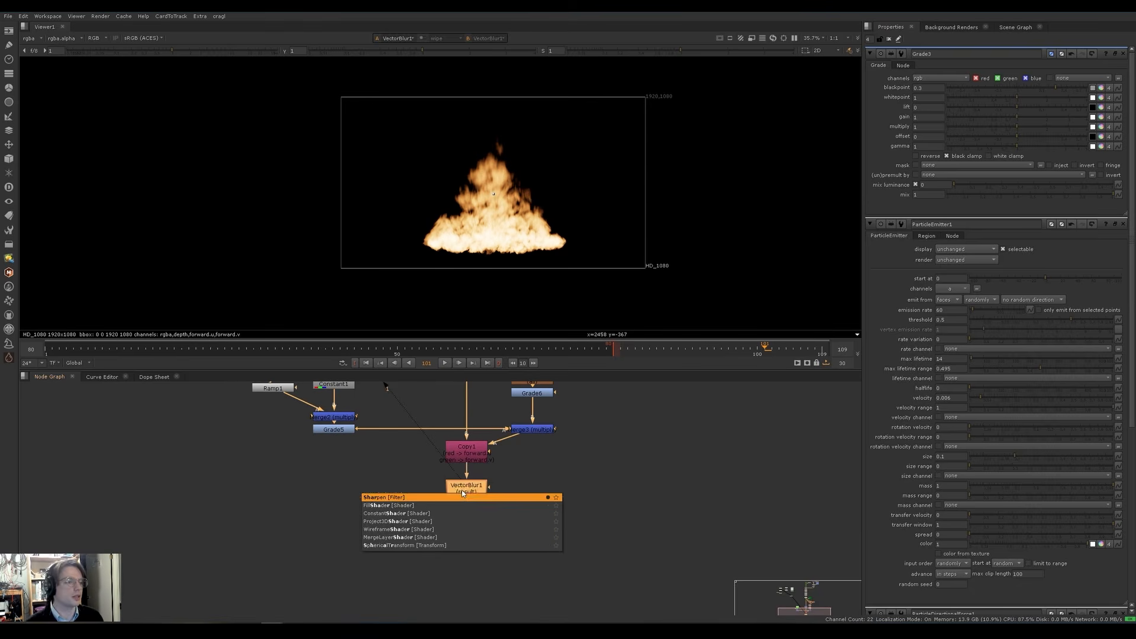
key("Return")
scroll(490, 176, "up", 5)
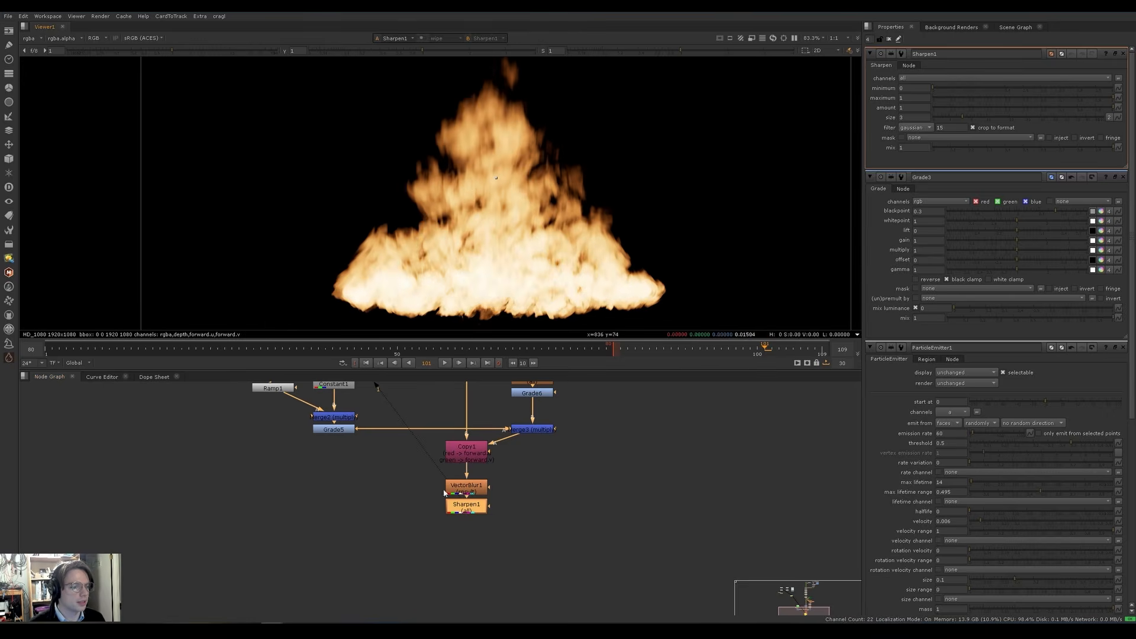
key("d")
key("d")
key("d")
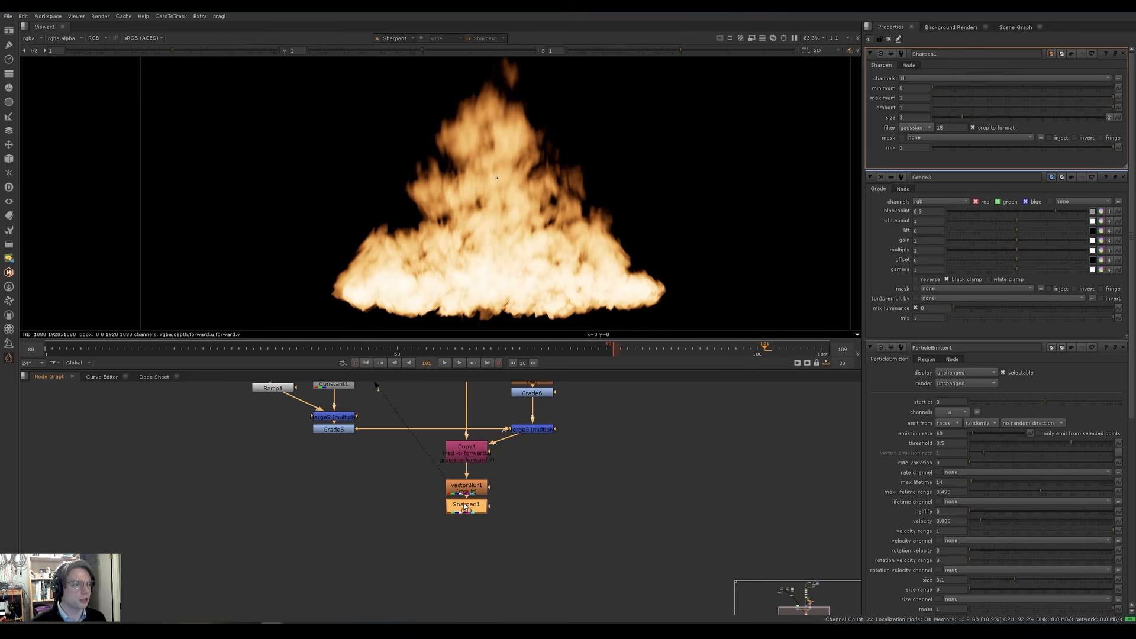
Step: Set the Sharpen node's size to 10 and its mix to 0.505
left_click(353, 469)
type("10")
key("Return")
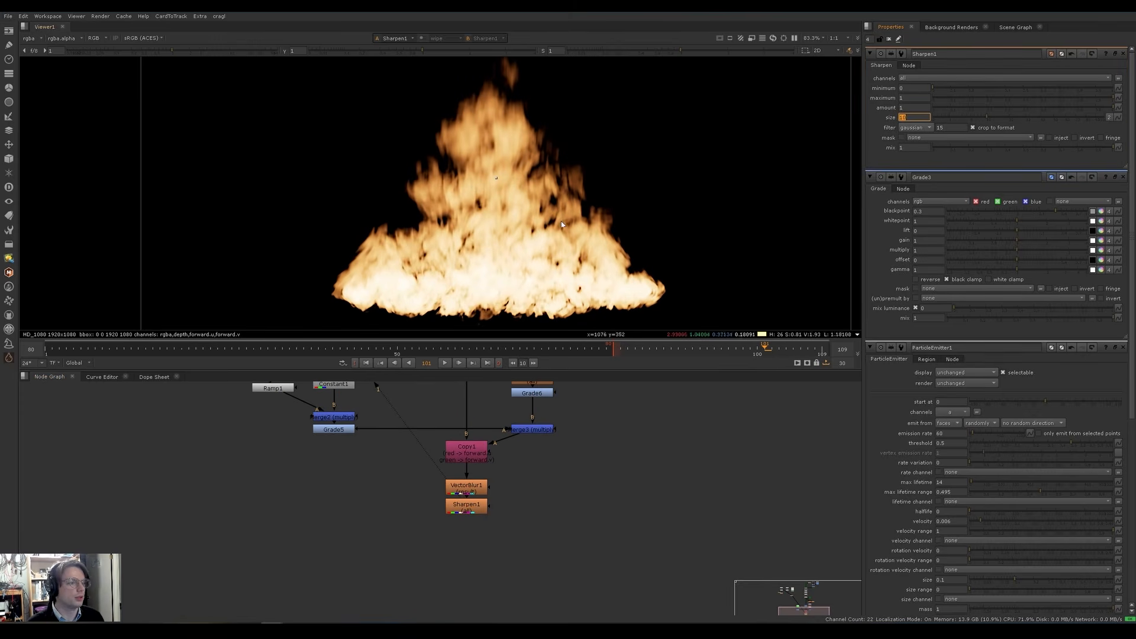
left_click(1025, 149)
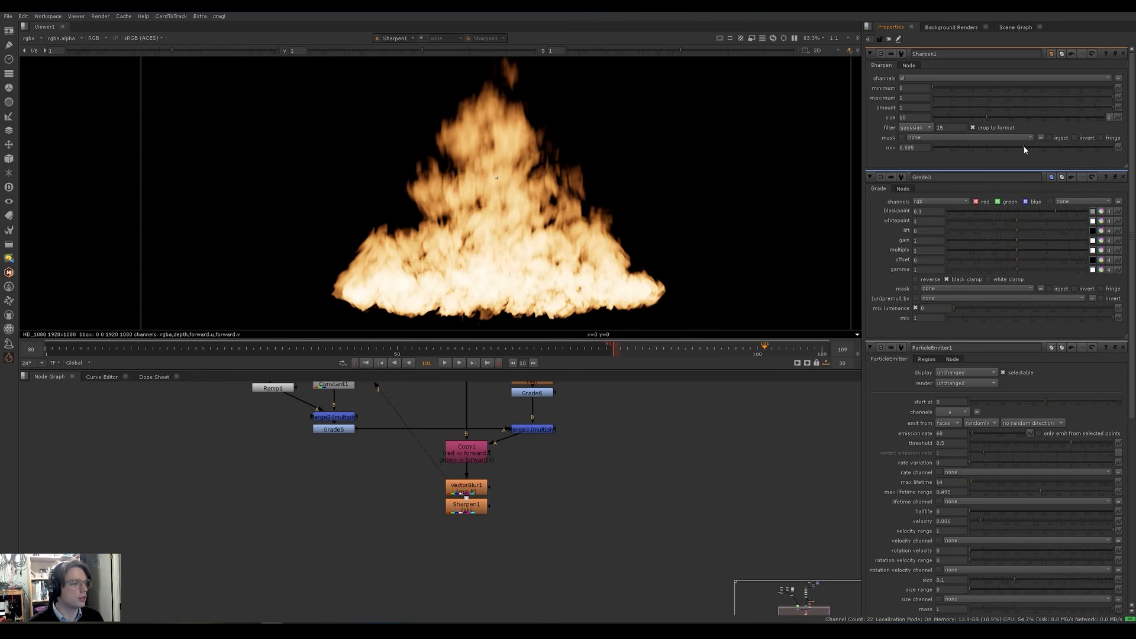
Step: Insert a Log2Lin node between VectorBlur1 and Sharpen1 with its operation set to lin2log
left_click(467, 509)
key("Tab")
type("log2")
key("Return")
left_click(925, 88)
left_click(925, 100)
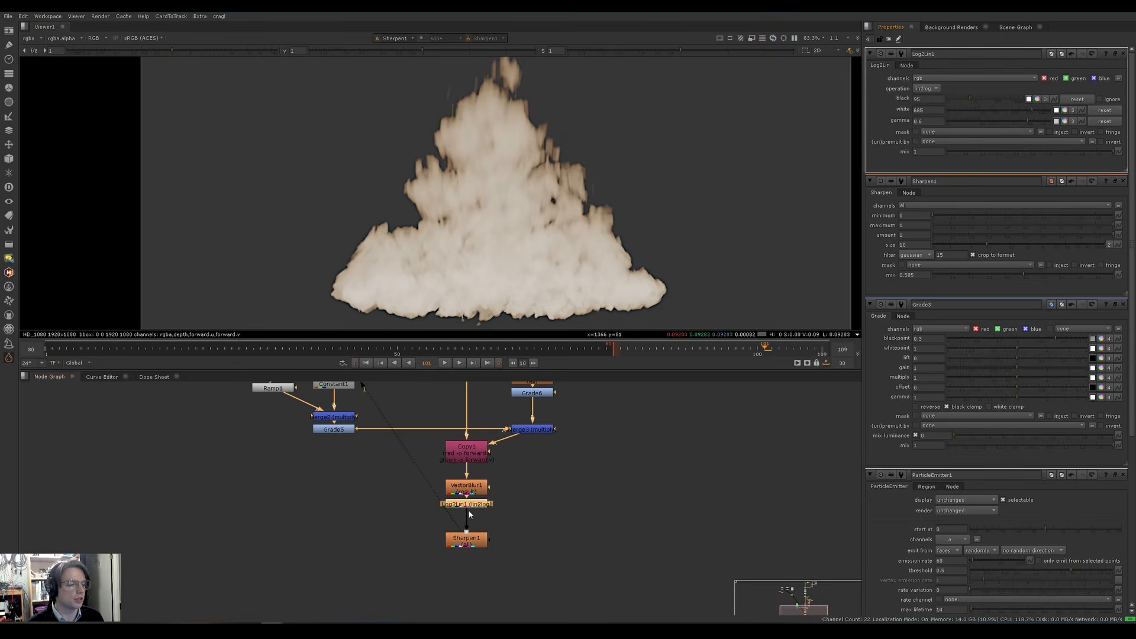
Step: Duplicate the Log2Lin node after Sharpen1 and set the copy's operation to log2lin
key("ctrl+c")
left_click(467, 540)
key("ctrl+v")
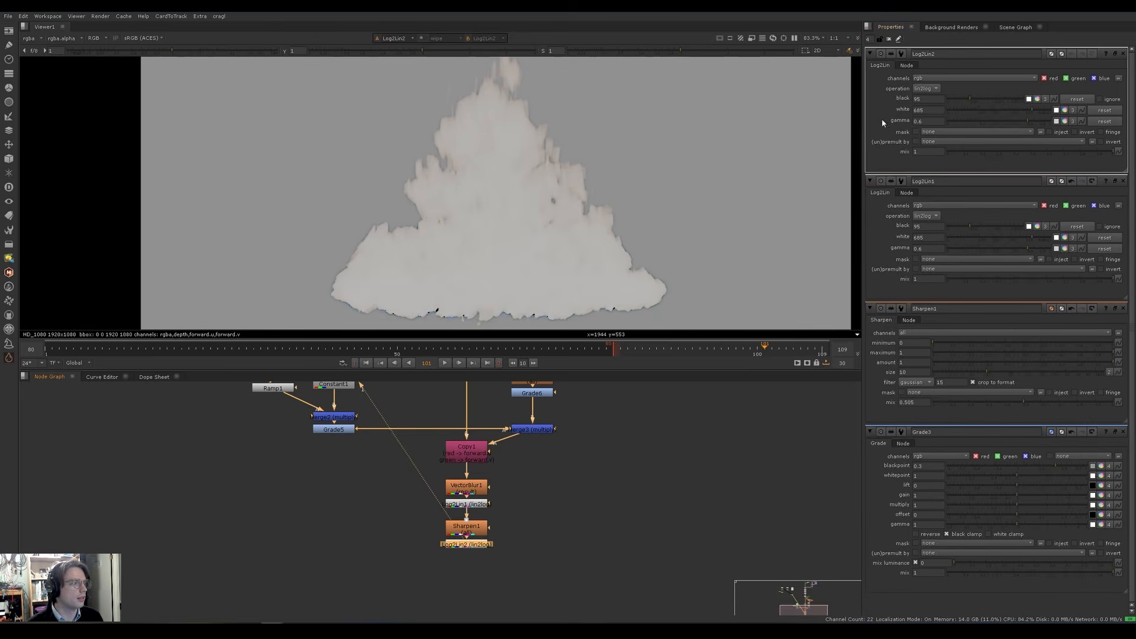
left_click(928, 89)
left_click(926, 78)
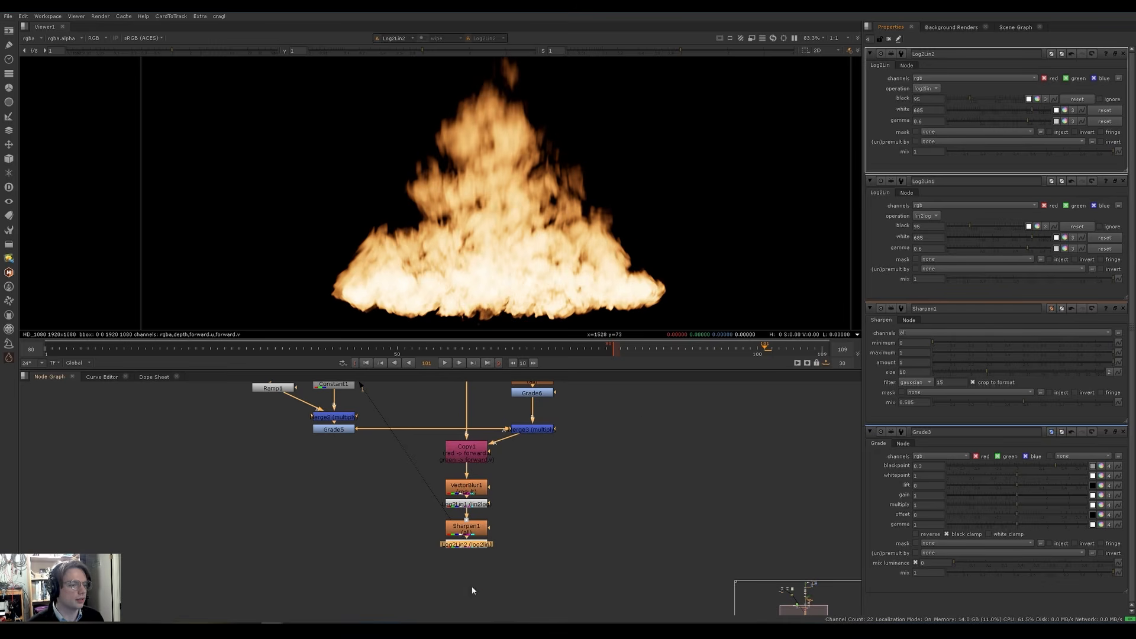
Step: Compare the fire with Sharpen1 disabled, and with both Log2Lin nodes disabled and enabled
left_click(474, 532)
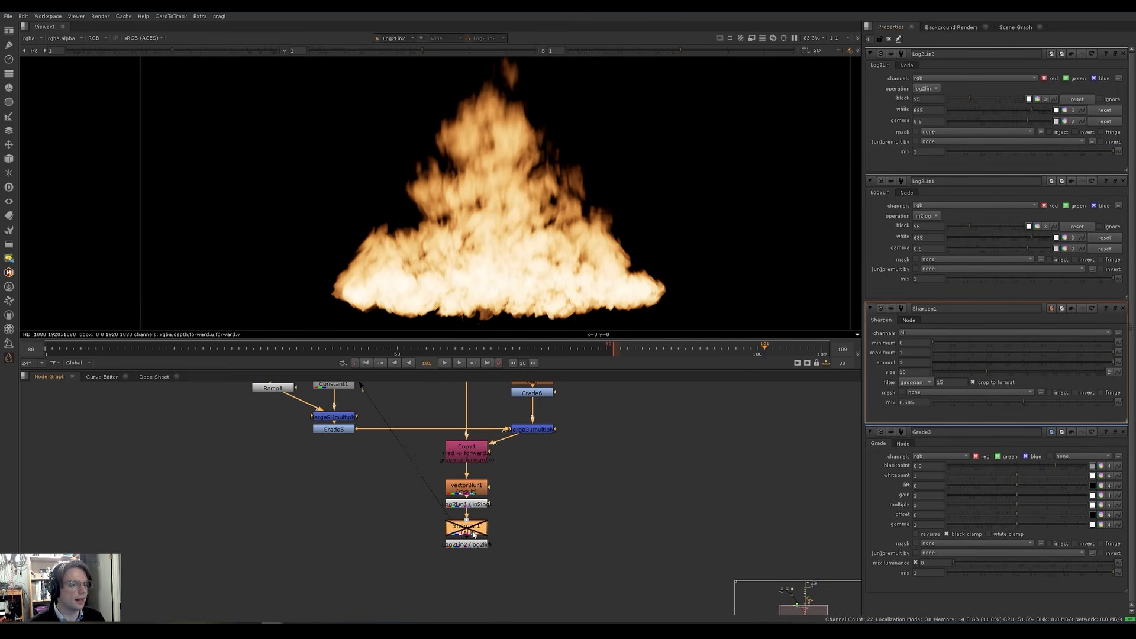
left_click(468, 543)
left_click(472, 504, "shift")
key("d")
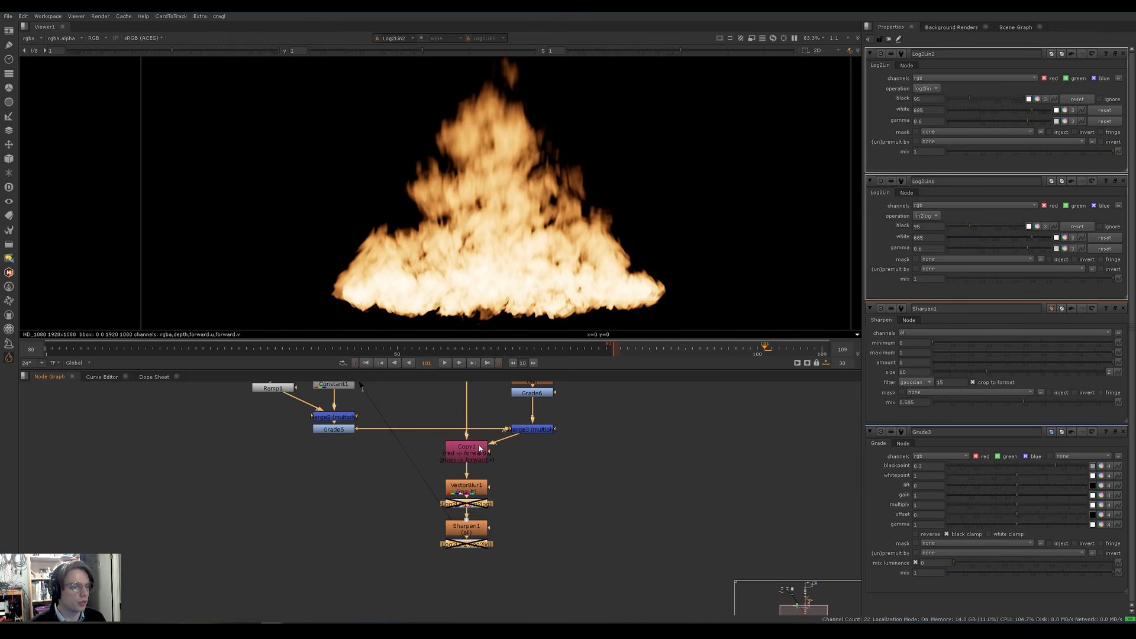
key("d")
scroll(517, 206, "down", 3)
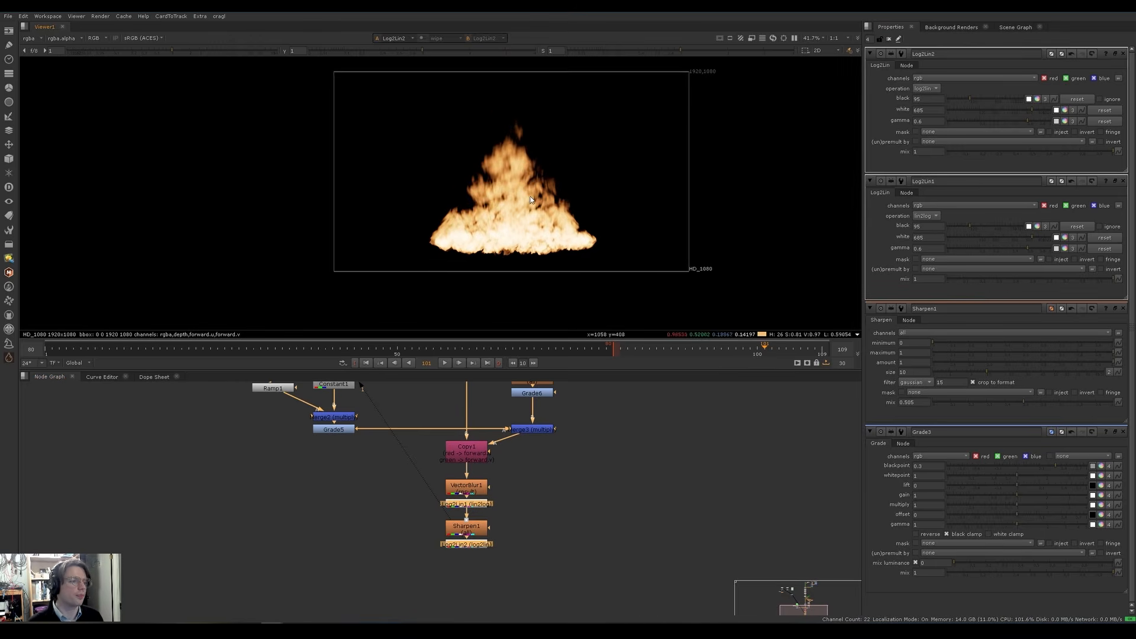
Step: Play the sharpened particle fire and compare it repeatedly with the Read1 campfire reference footage
key("l")
left_click(162, 498)
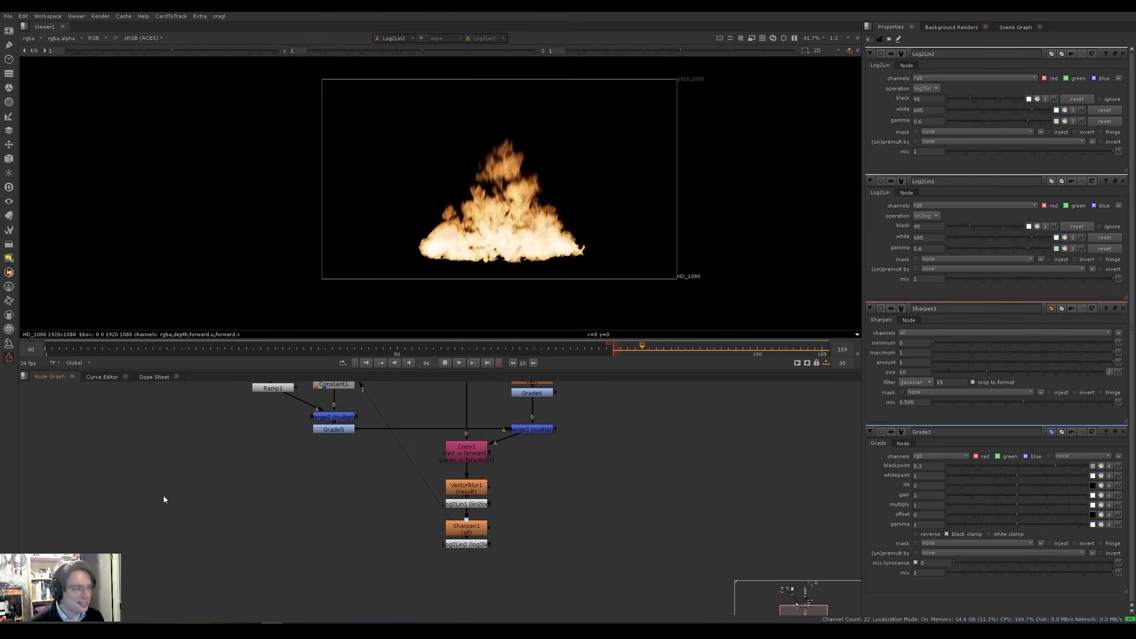
middle_click_drag(180, 489, 285, 553)
left_click(264, 468)
key("1")
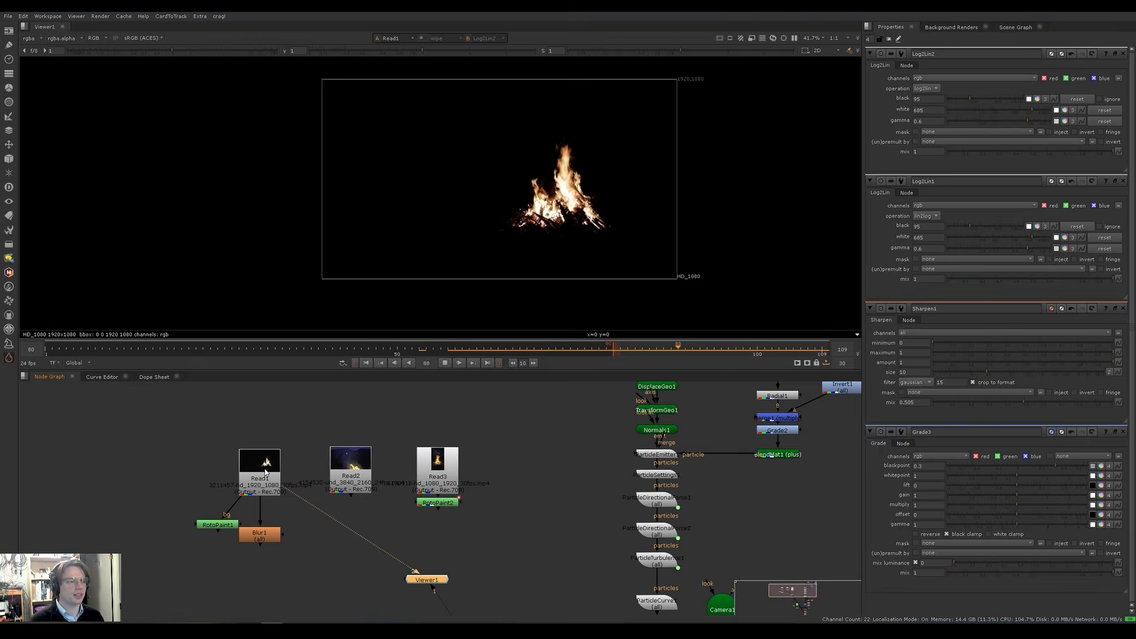
key("2")
key("1")
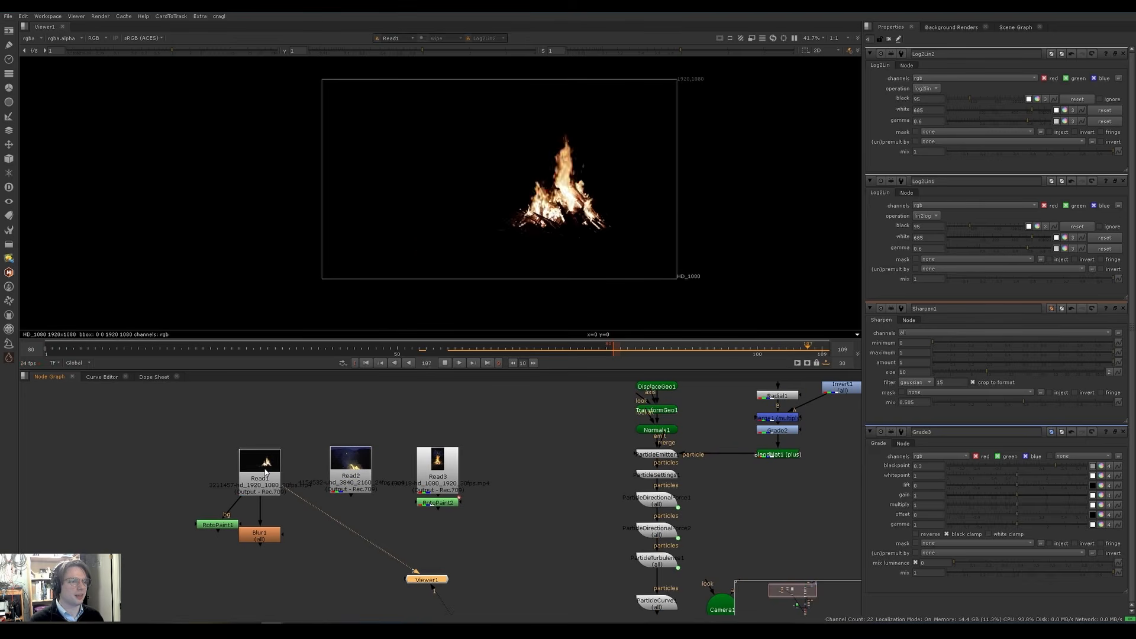
key("2")
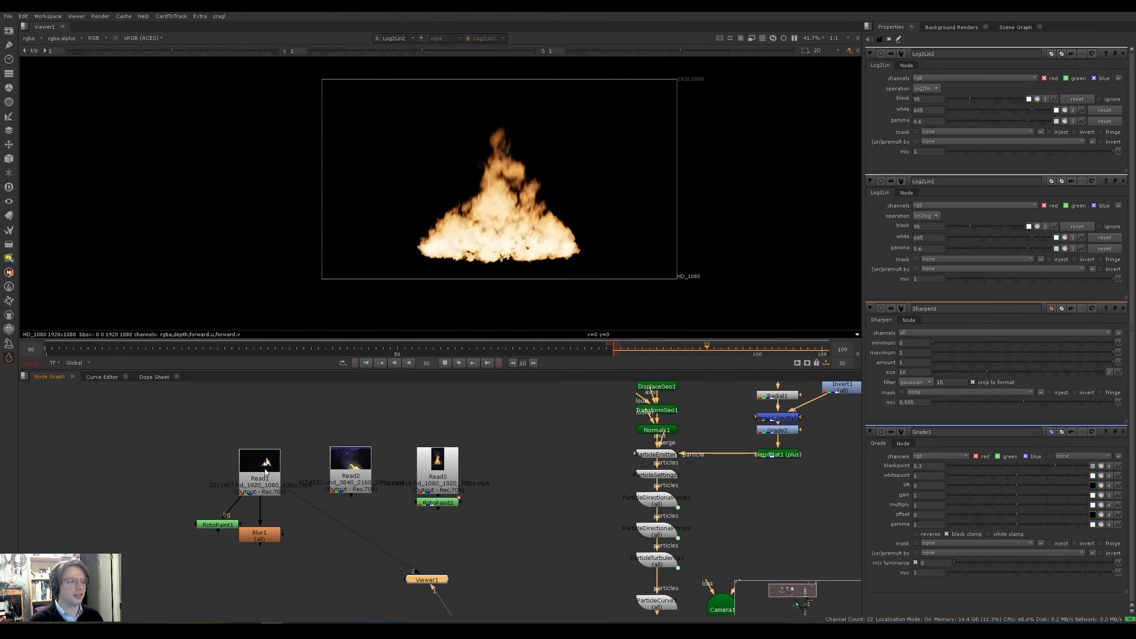
key("1")
key("2")
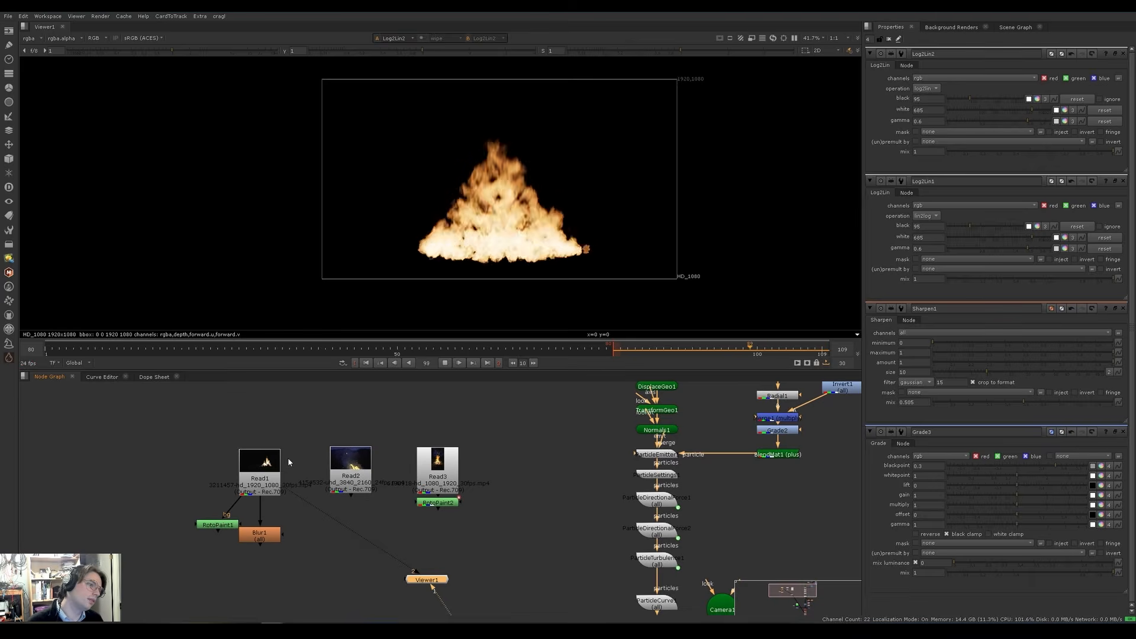
key("1")
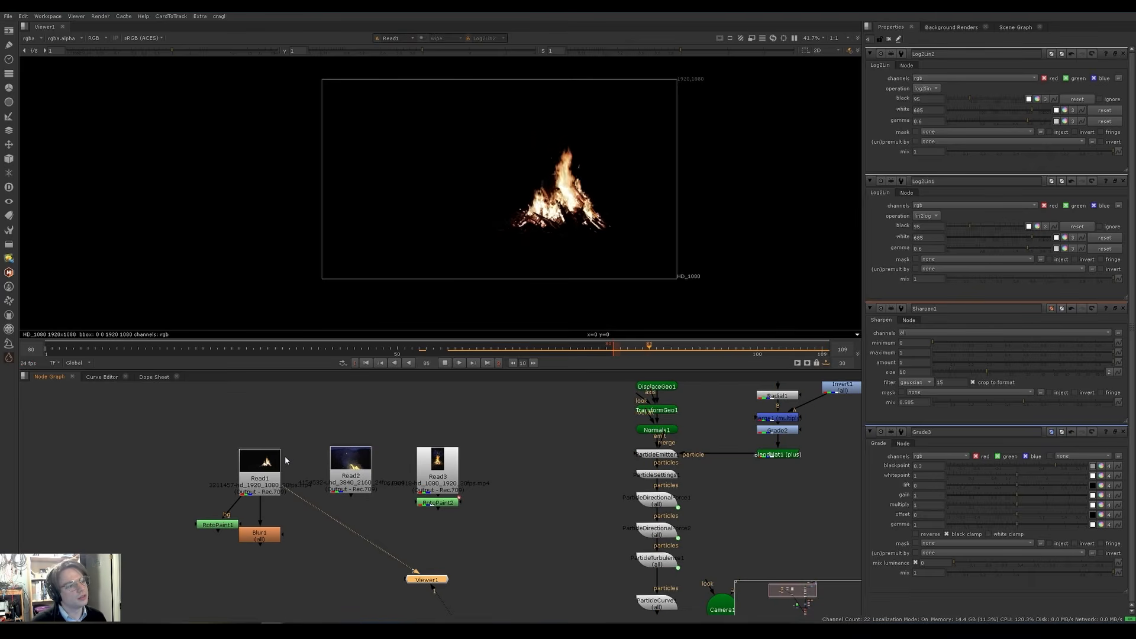
key("1")
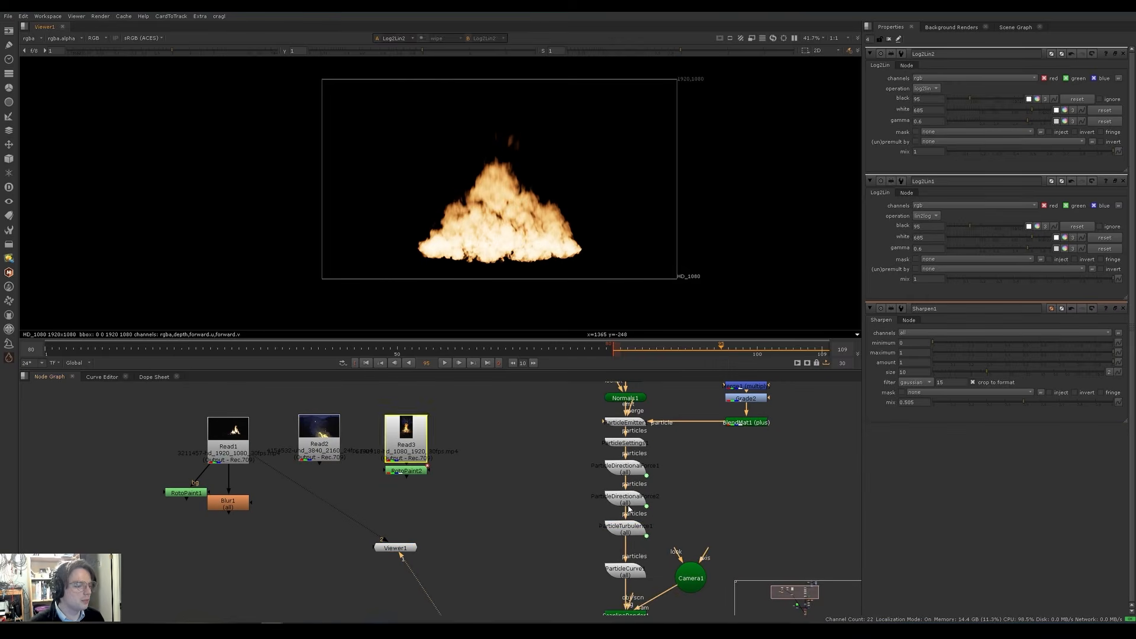
Step: Set ParticleTurbulence1's region to box and adjust the region box by eye above the fire's base in the 3D view
double_click(627, 525)
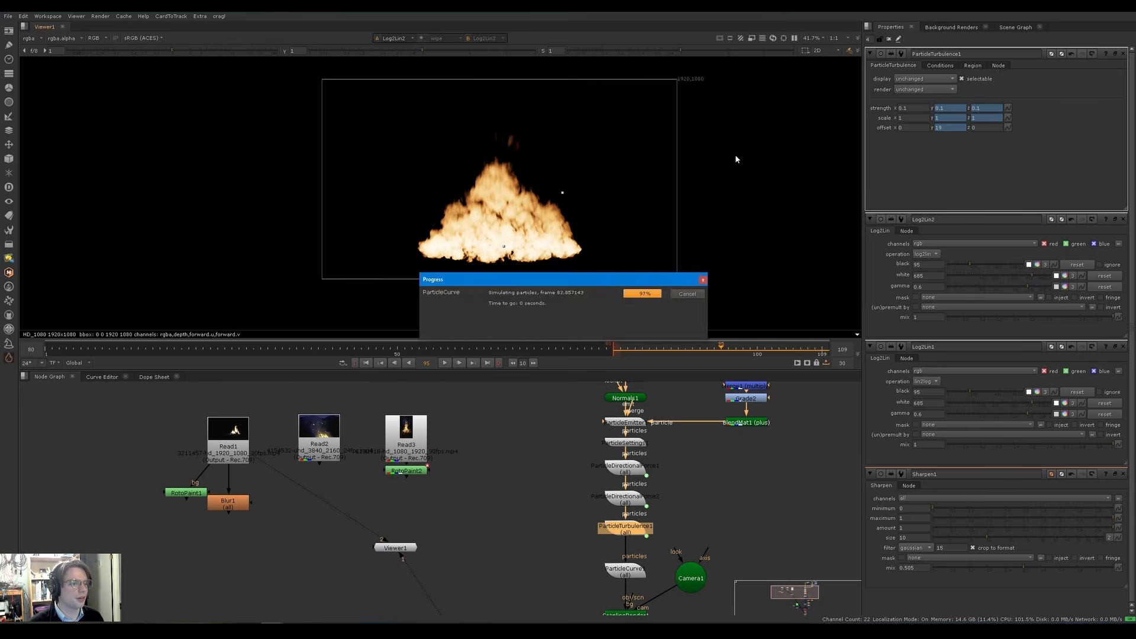
left_click_drag(449, 195, 601, 120)
key("Tab")
left_click(853, 78)
left_click(973, 65)
left_click(933, 79)
left_click(934, 85)
left_click(934, 80)
left_click(935, 87)
left_click_drag(451, 270, 459, 287)
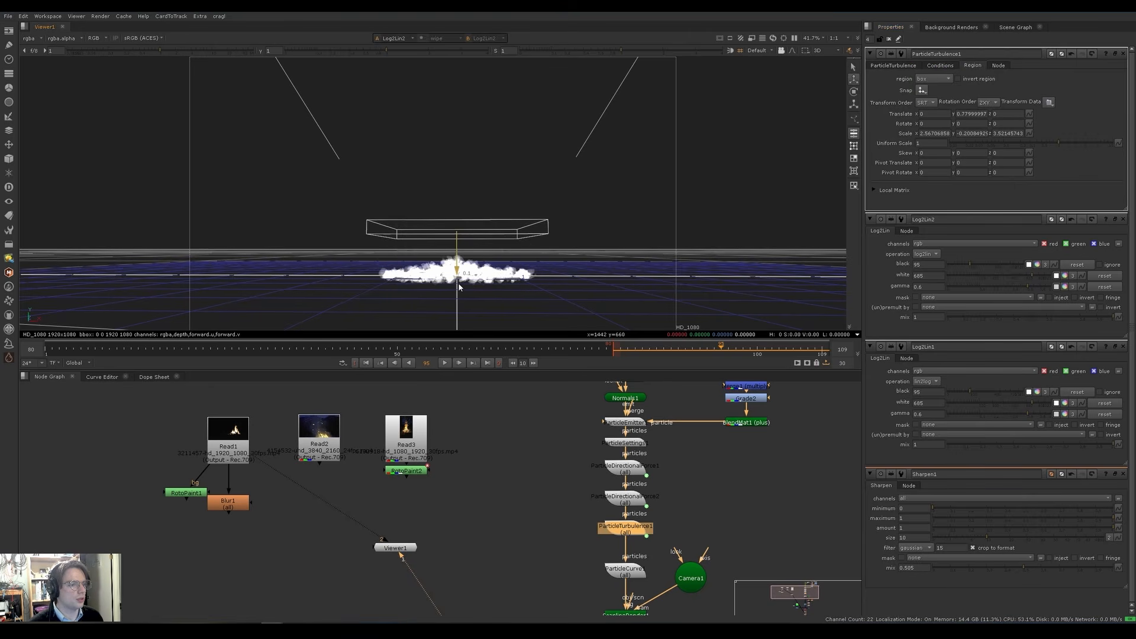